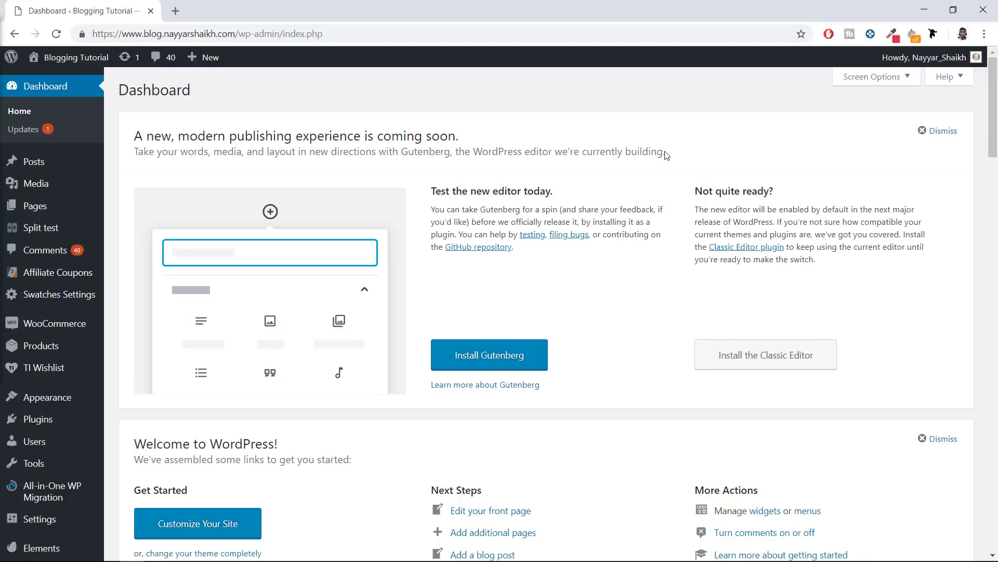
- Load bloggdude.com/crocoblock in a new browser tab, keeping the WordPress dashboard open
left_click(175, 11)
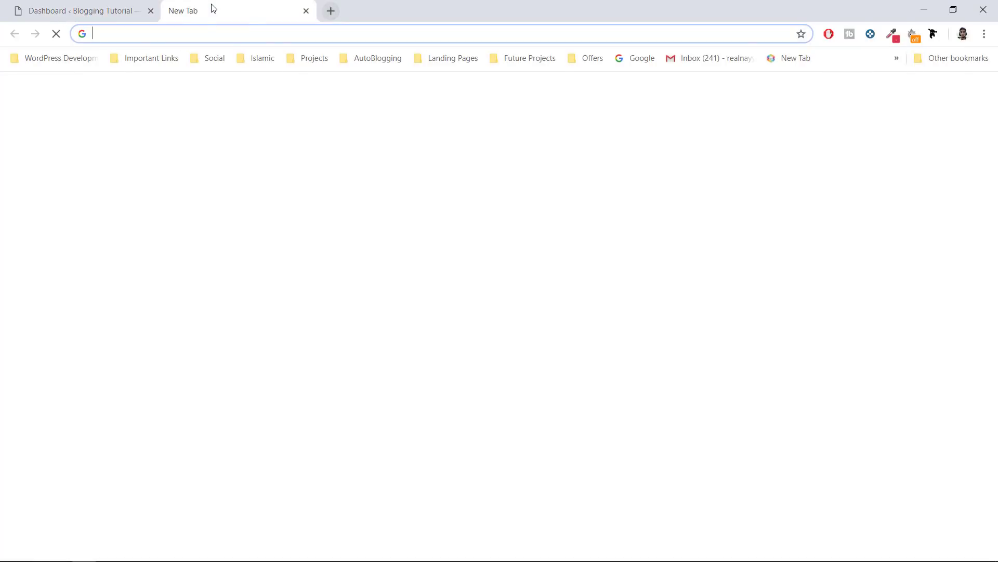
type("b")
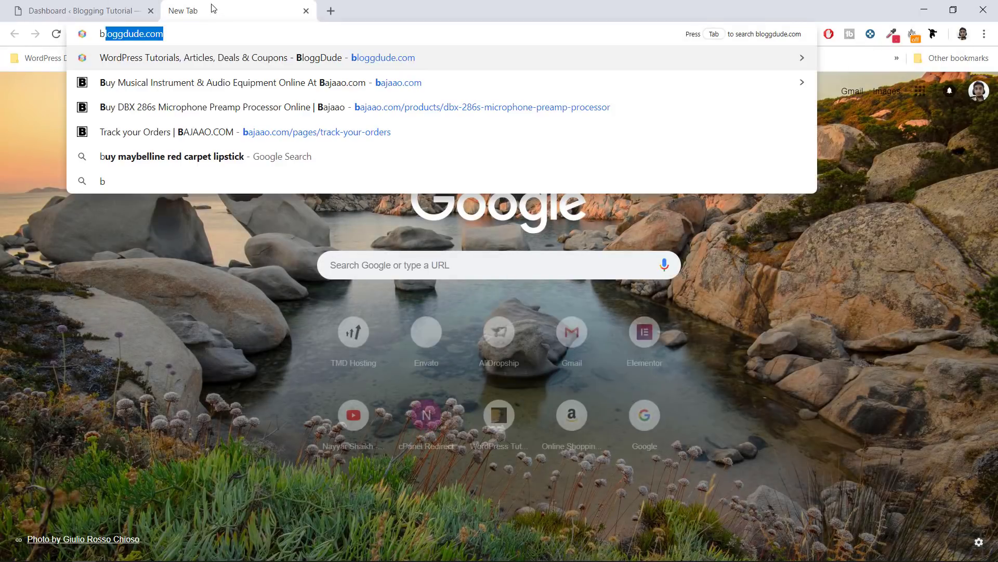
key("Right")
type("/cr")
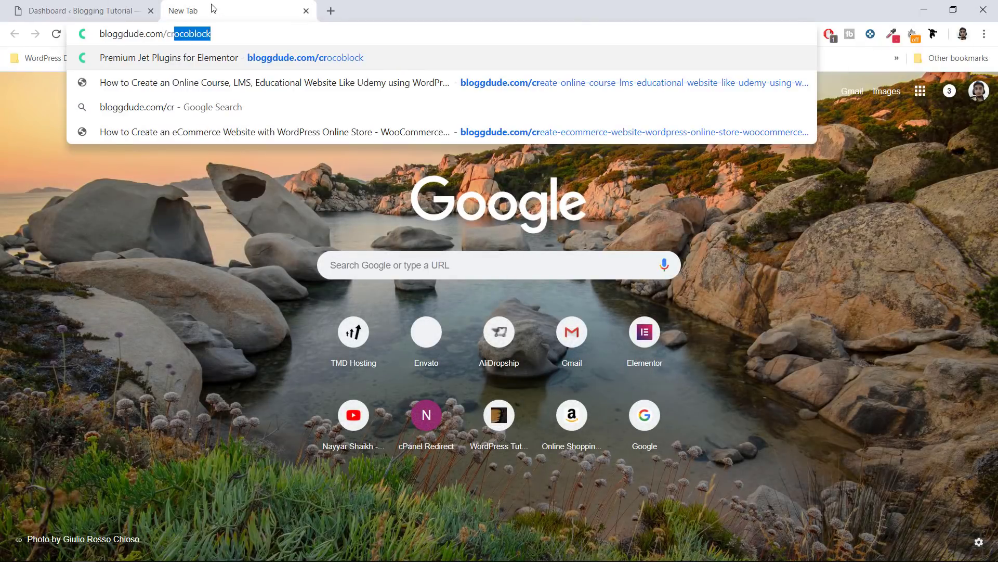
key("Return")
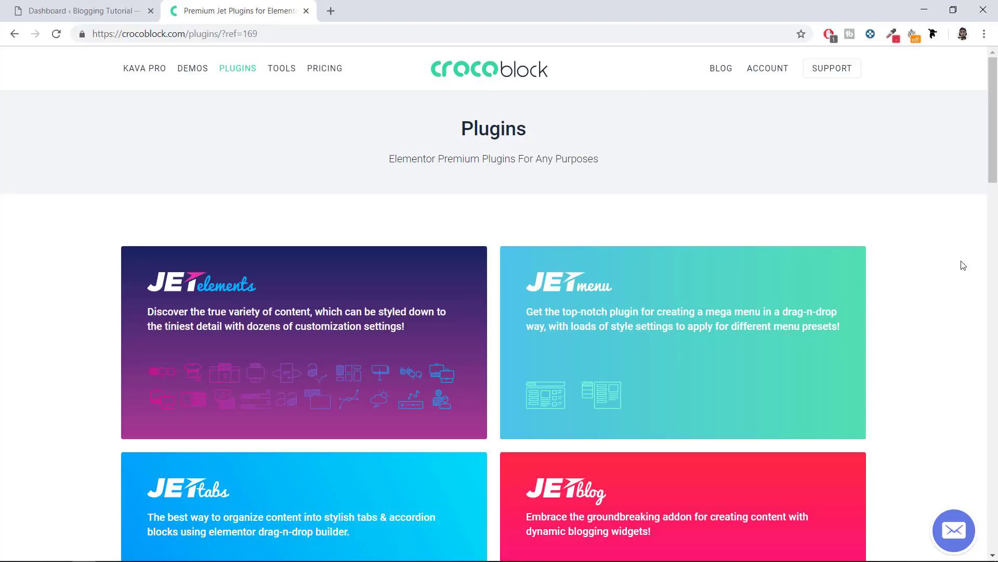
- Look through the Jet plugin cards for Elementor and read what each plugin offers
scroll(963, 265, "down", 15)
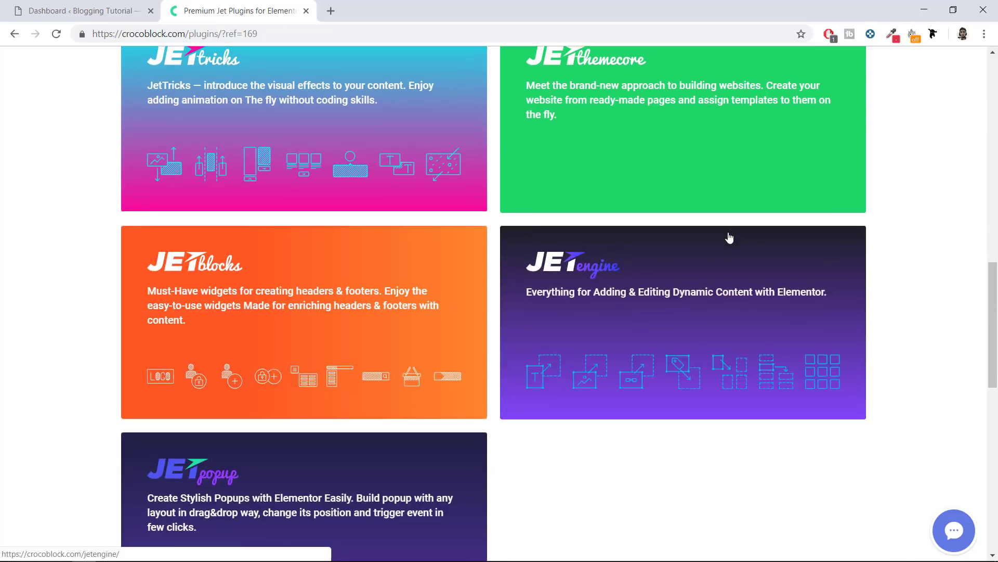
scroll(729, 238, "down", 6)
scroll(729, 252, "up", 15)
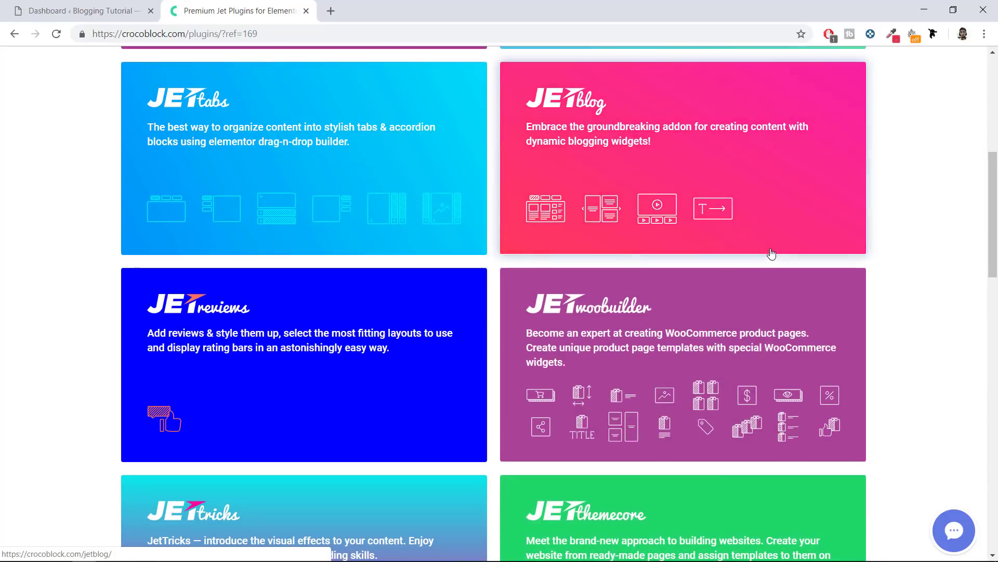
scroll(772, 253, "up", 6)
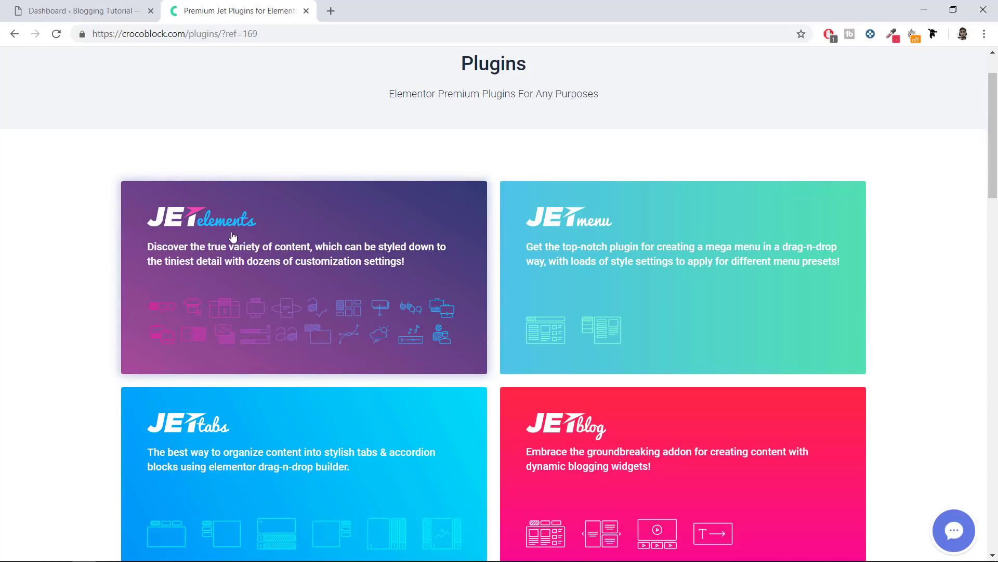
scroll(926, 249, "down", 4)
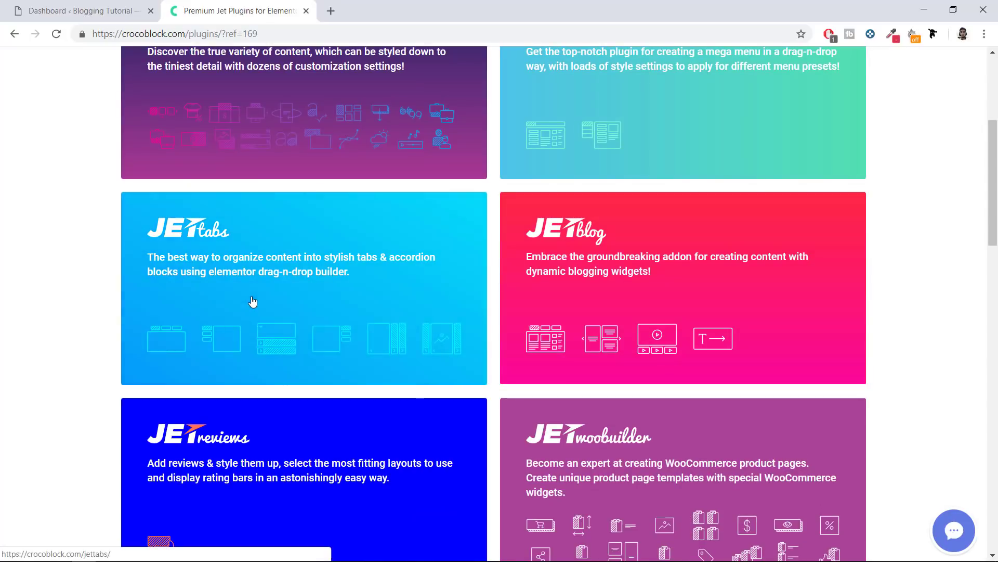
scroll(930, 270, "down", 4)
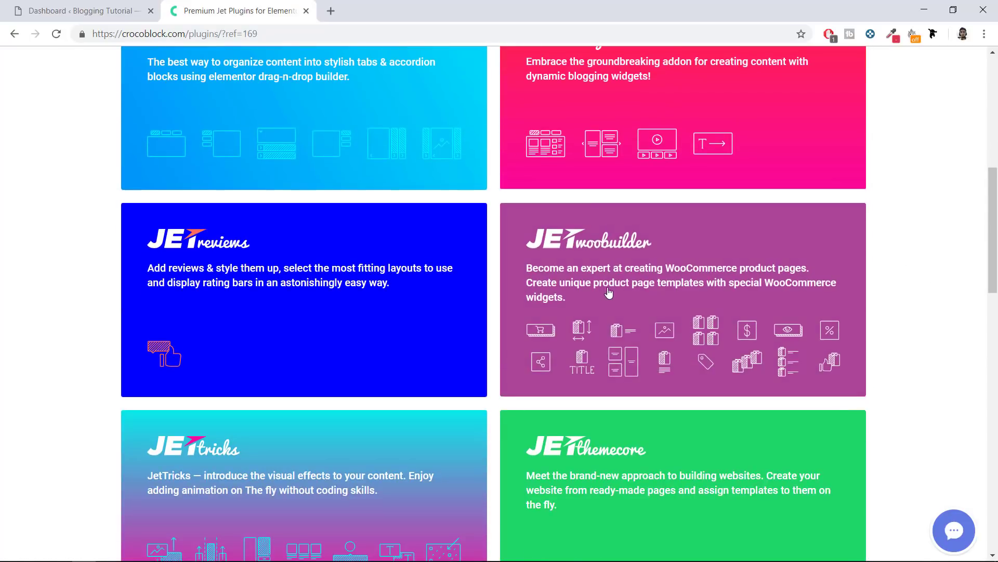
scroll(962, 274, "down", 4)
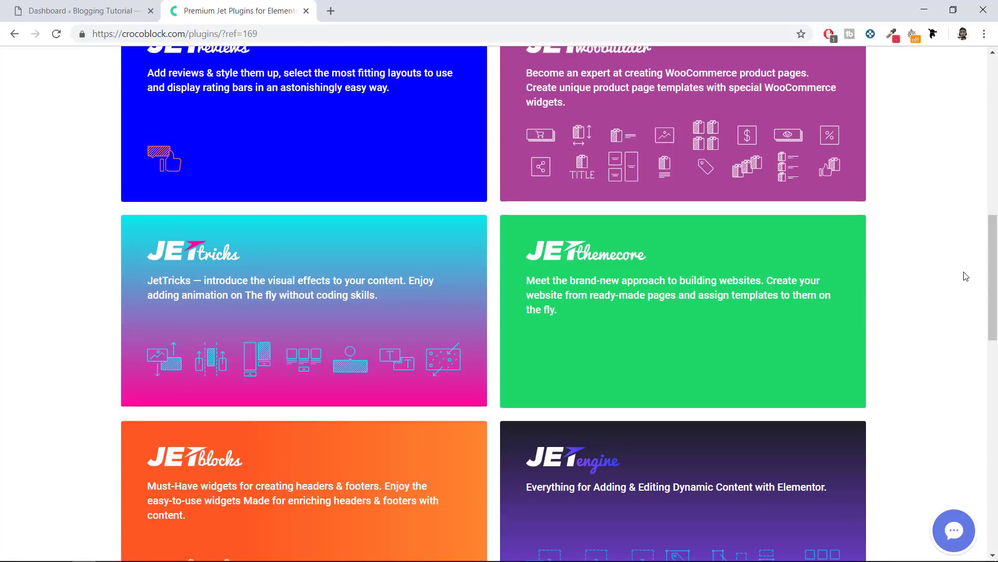
scroll(966, 276, "up", 6)
scroll(966, 276, "up", 1)
scroll(966, 276, "up", 5)
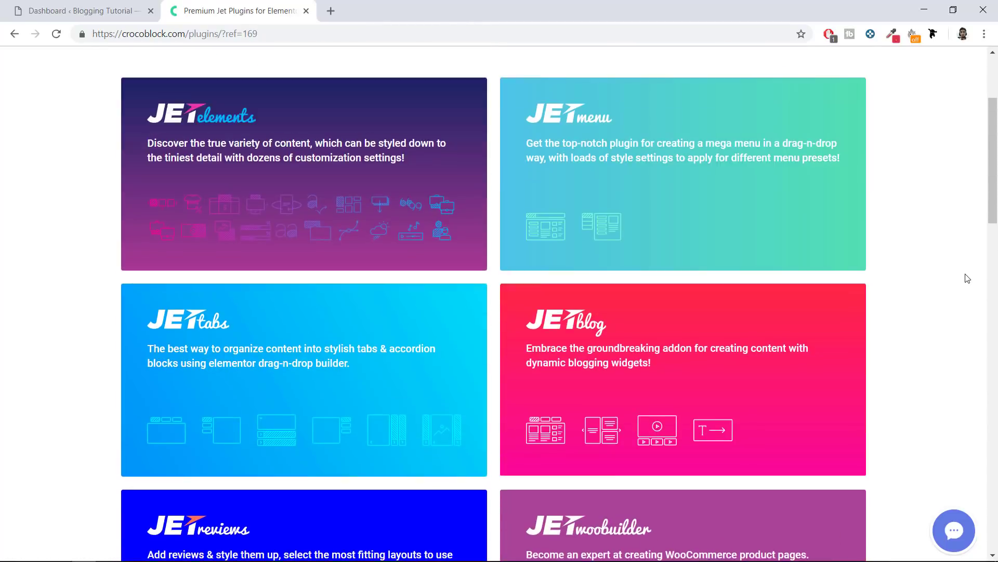
scroll(967, 278, "down", 5)
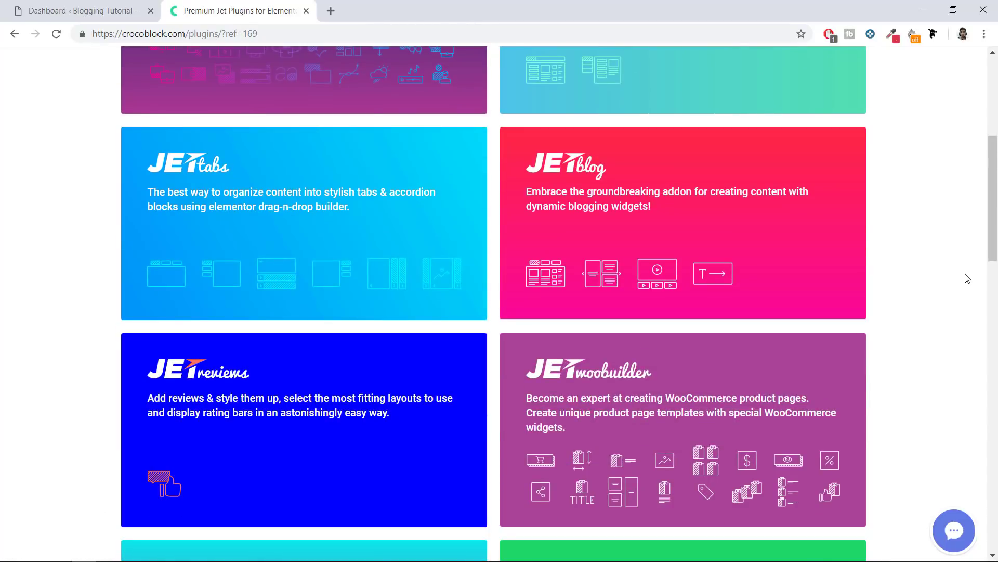
scroll(968, 278, "down", 2)
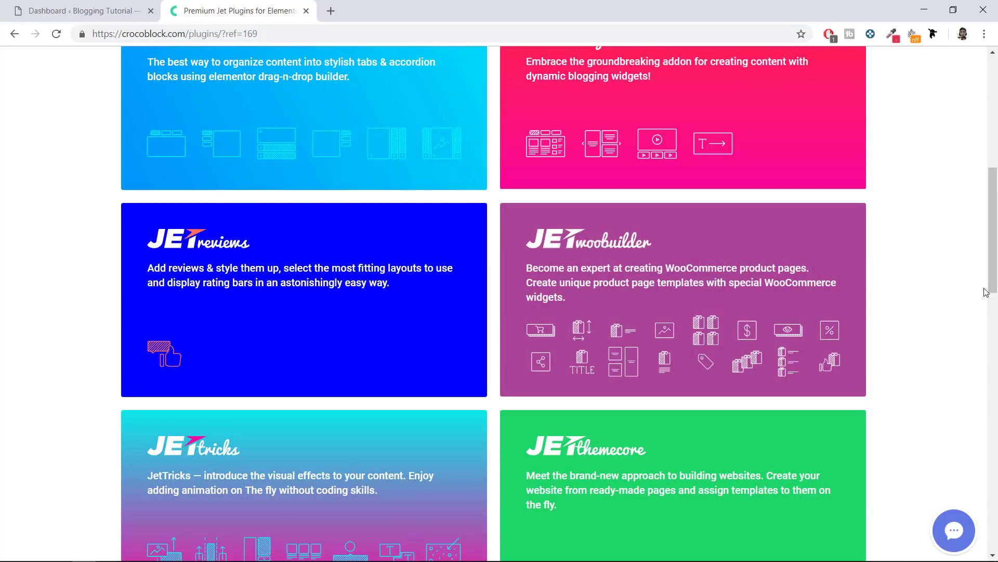
scroll(996, 319, "down", 13)
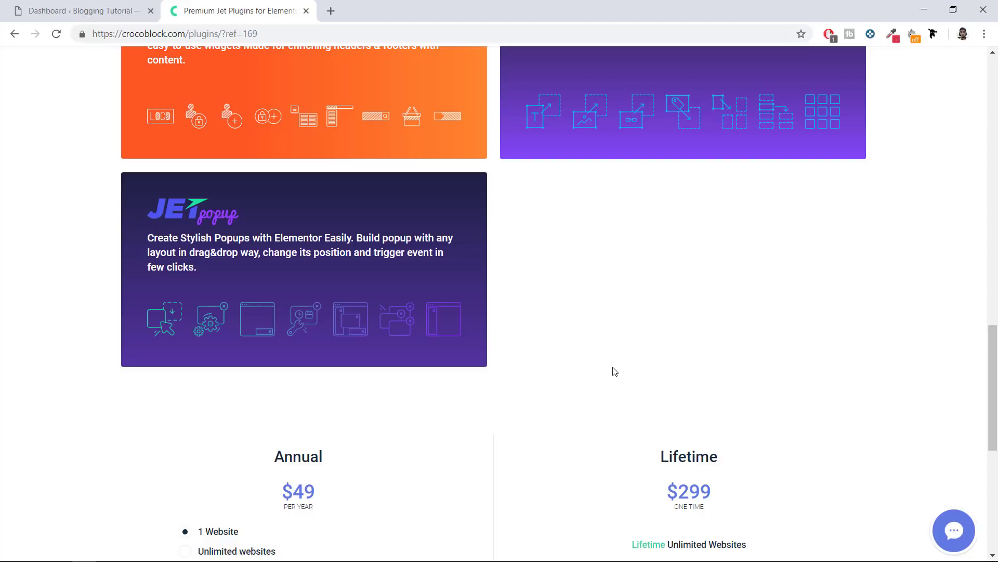
- Compare the Annual plan's price for unlimited websites with its price for 1 website
scroll(757, 365, "down", 8)
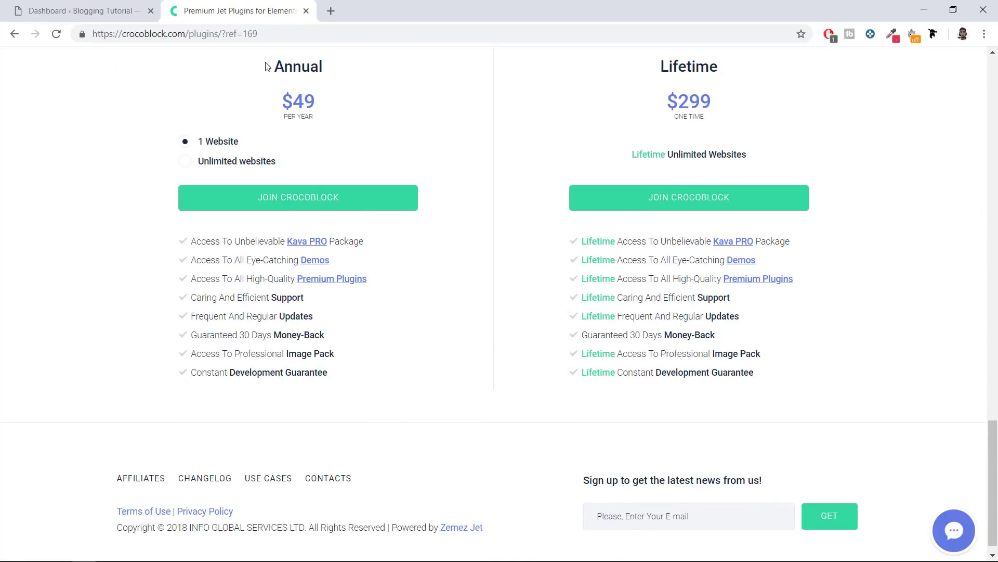
left_click_drag(266, 63, 348, 67)
left_click(388, 77)
scroll(509, 172, "up", 1)
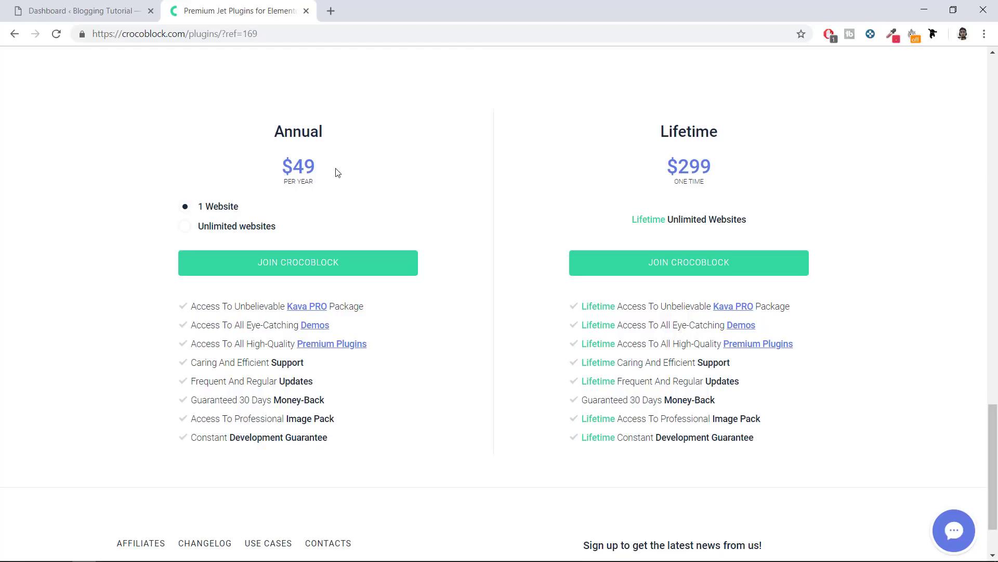
left_click(228, 227)
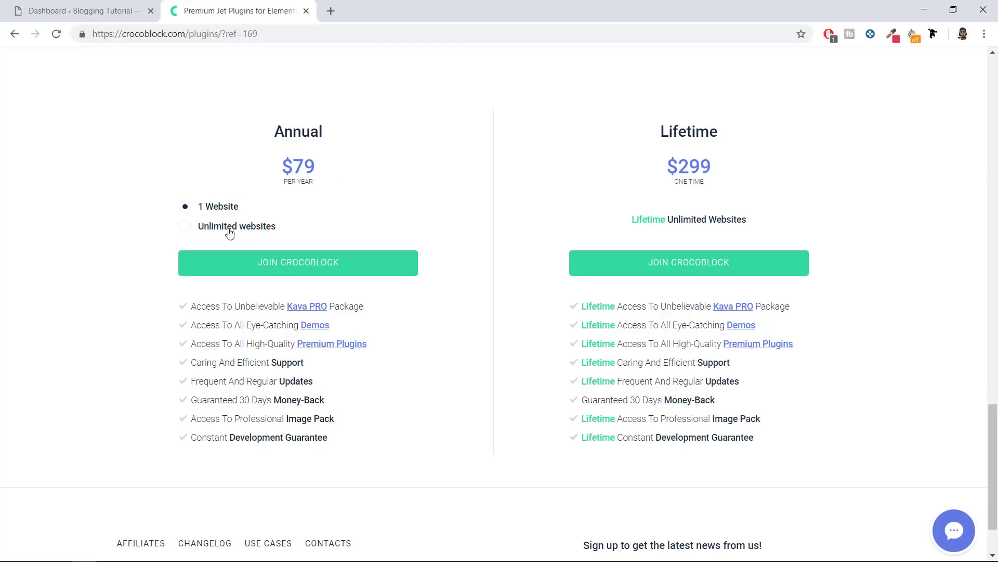
left_click_drag(294, 168, 330, 168)
left_click(263, 217)
left_click(205, 207)
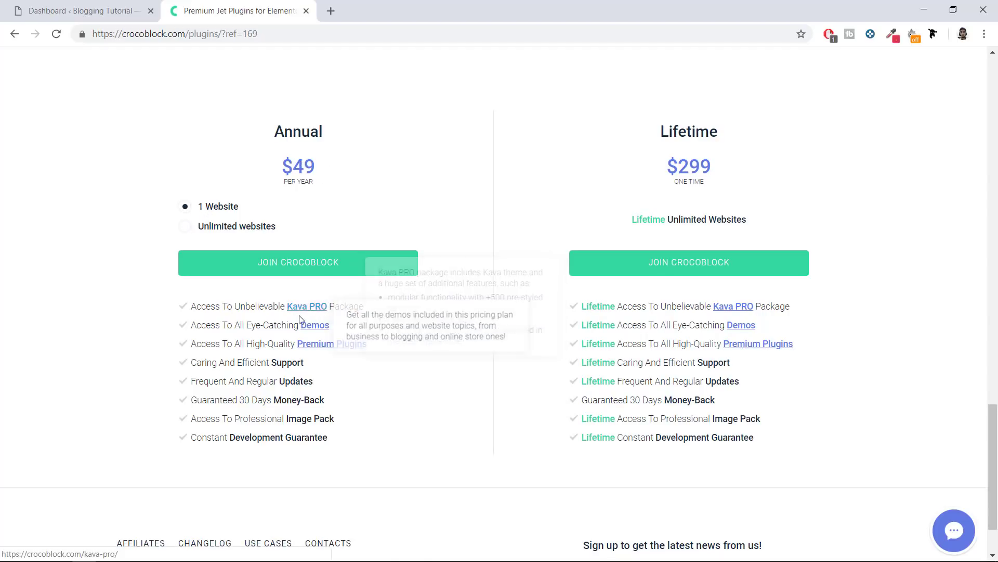
- Examine the Annual plan's included features, such as Kava PRO, premium plugins, support, money-back guarantee and image pack
mouse_move(339, 309)
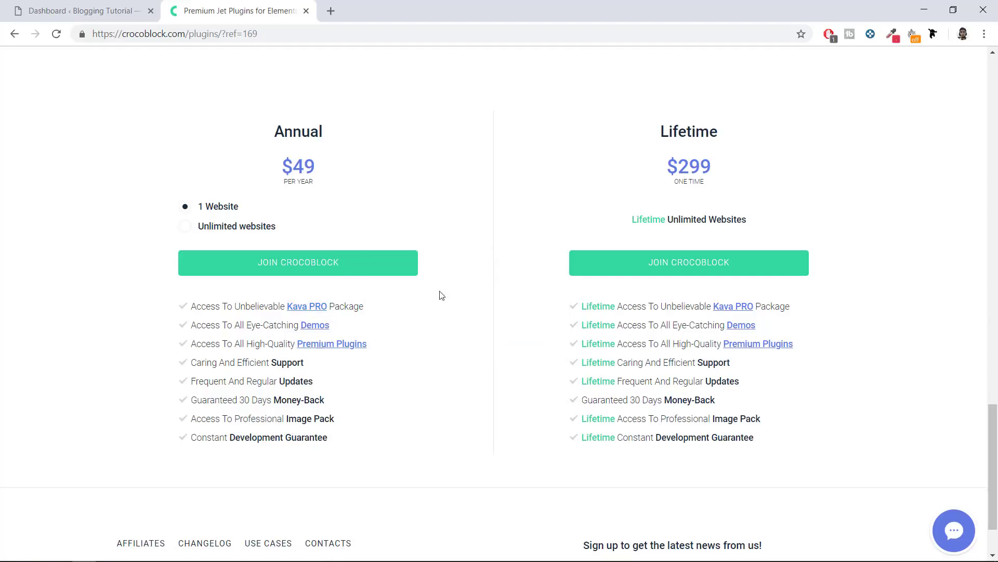
mouse_move(301, 361)
scroll(484, 302, "up", 20)
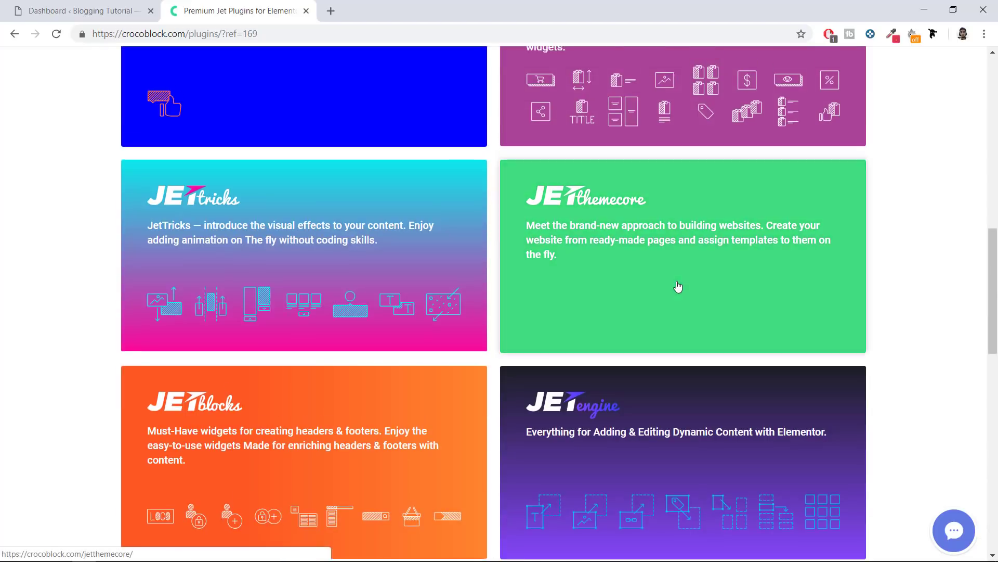
scroll(652, 255, "up", 4)
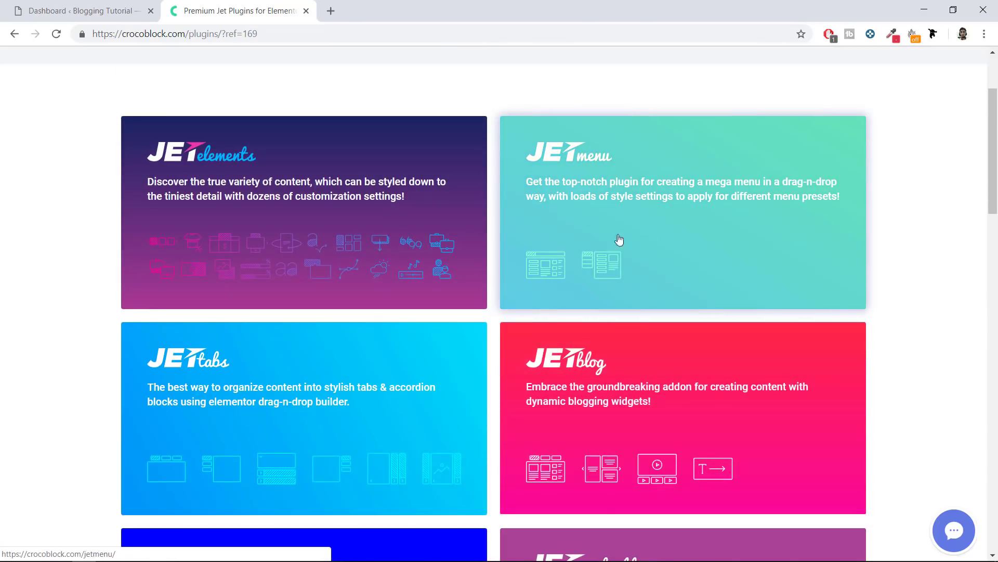
scroll(921, 299, "down", 20)
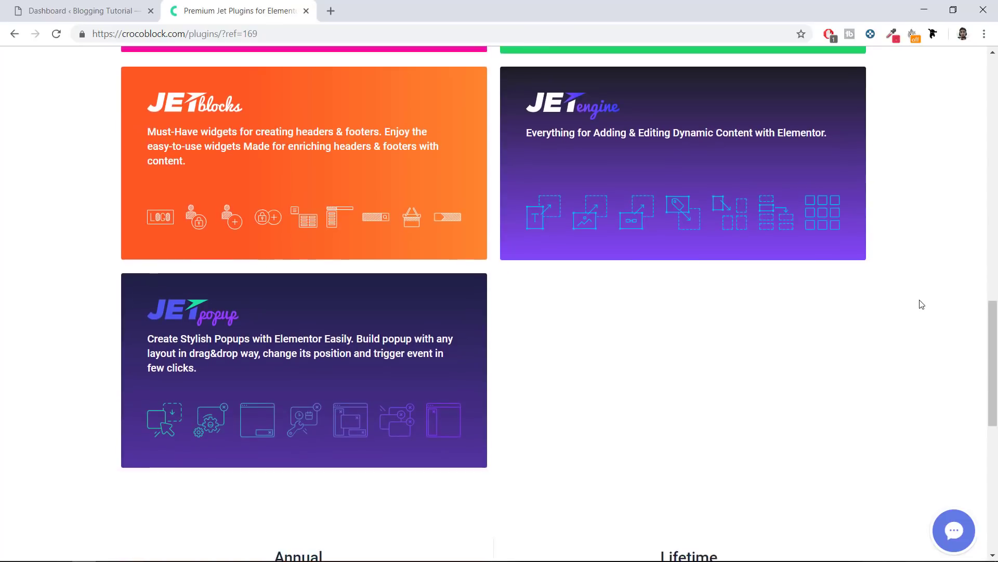
scroll(921, 304, "down", 7)
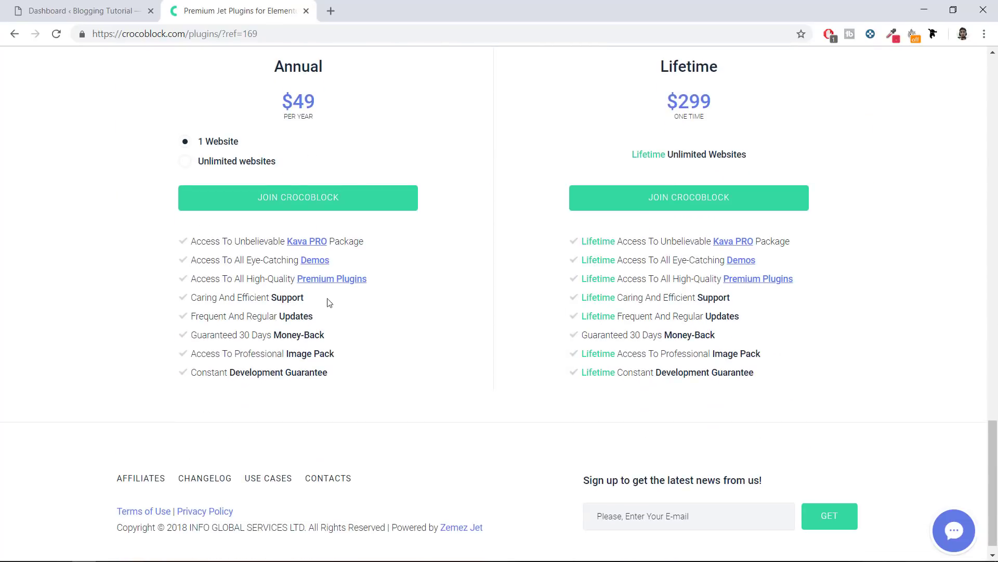
mouse_move(335, 336)
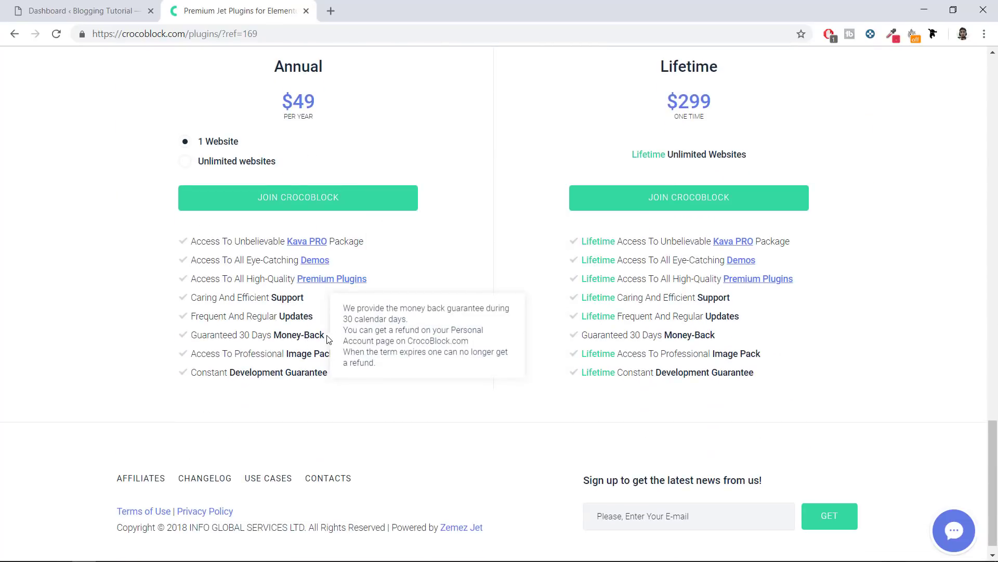
left_click_drag(329, 339, 237, 335)
left_click(312, 354)
mouse_move(319, 353)
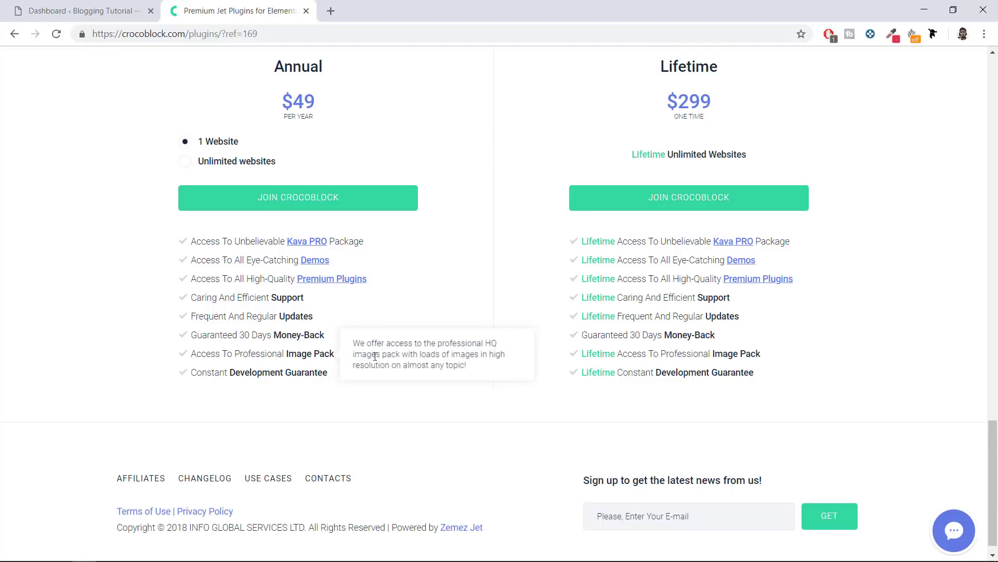
left_click_drag(297, 356, 358, 354)
left_click(420, 363)
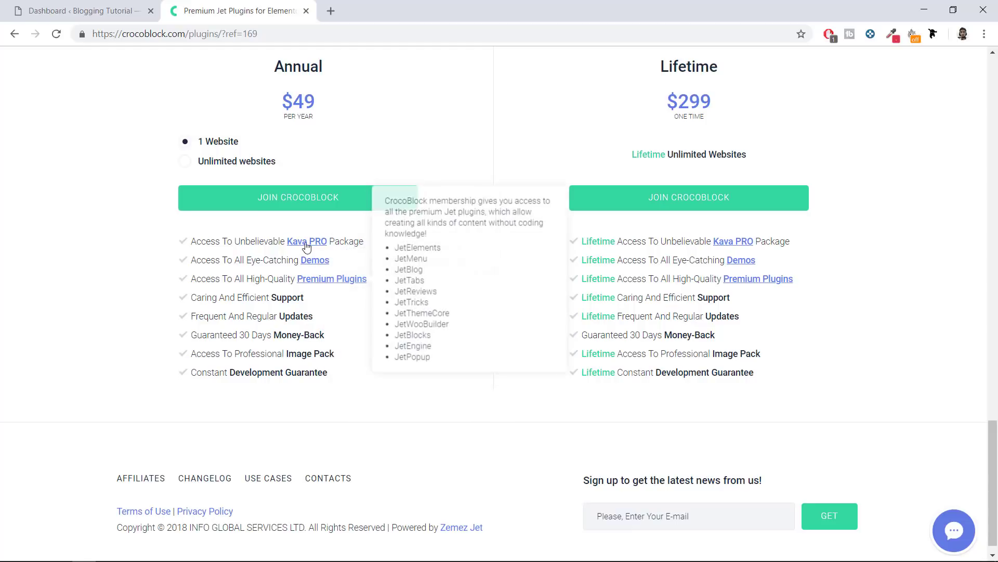
left_click_drag(238, 298, 353, 300)
left_click(353, 349)
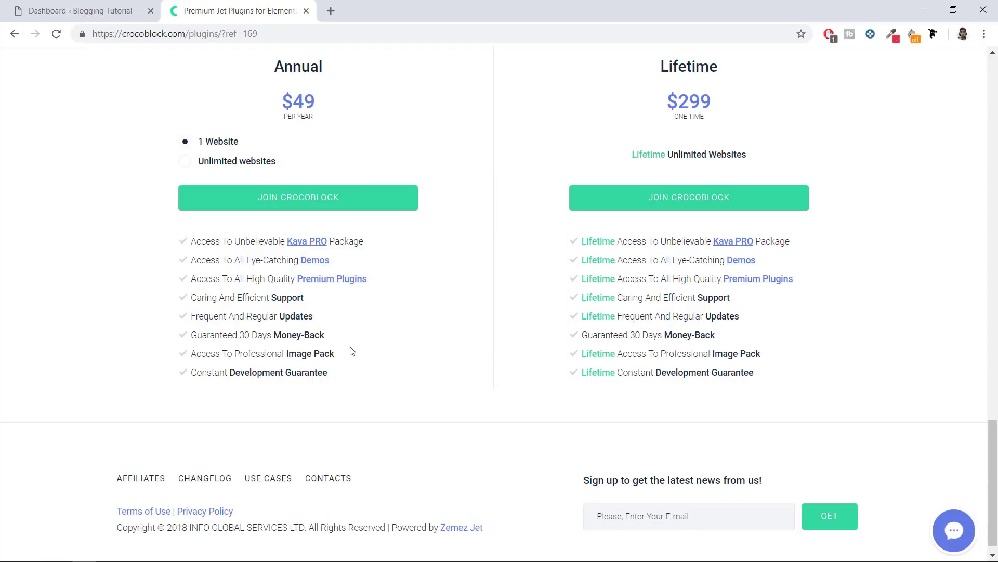
- Choose the unlimited websites option for the Annual plan and compare it with the Lifetime plan
scroll(354, 353, "up", 1)
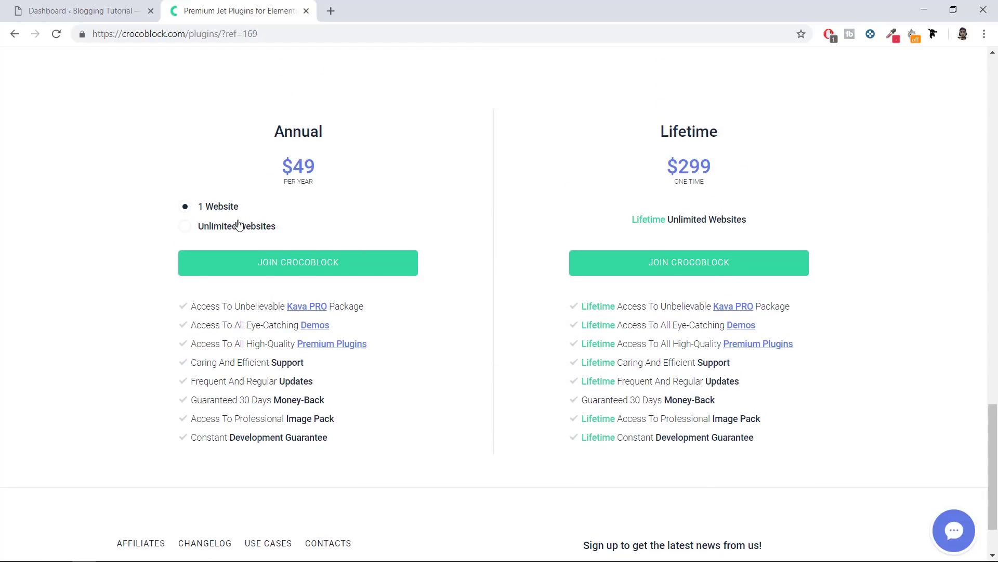
left_click(238, 225)
left_click_drag(654, 135, 740, 127)
left_click(748, 166)
scroll(809, 260, "down", 1)
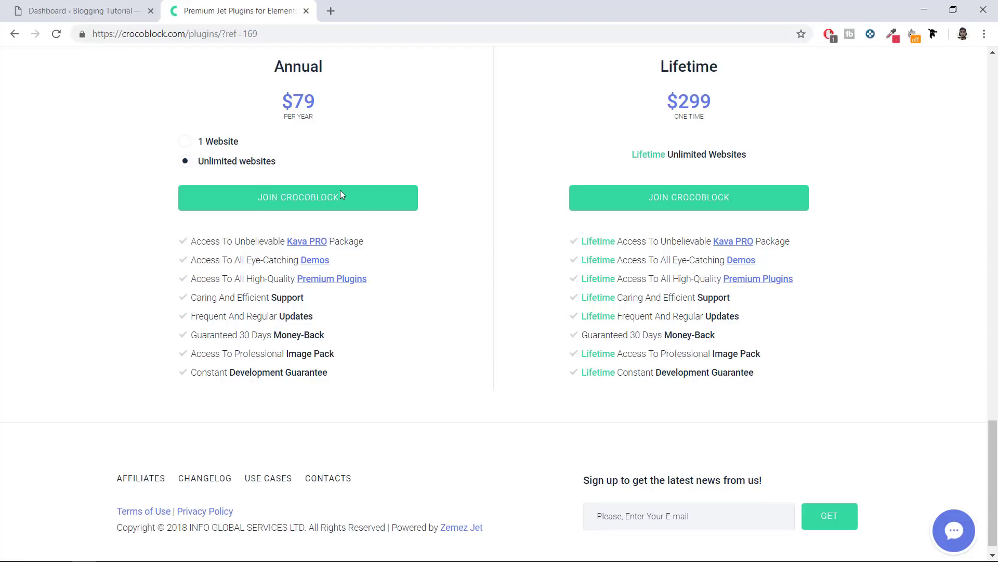
- Open the Downloads section of the CrocoBlock account
scroll(509, 307, "up", 20)
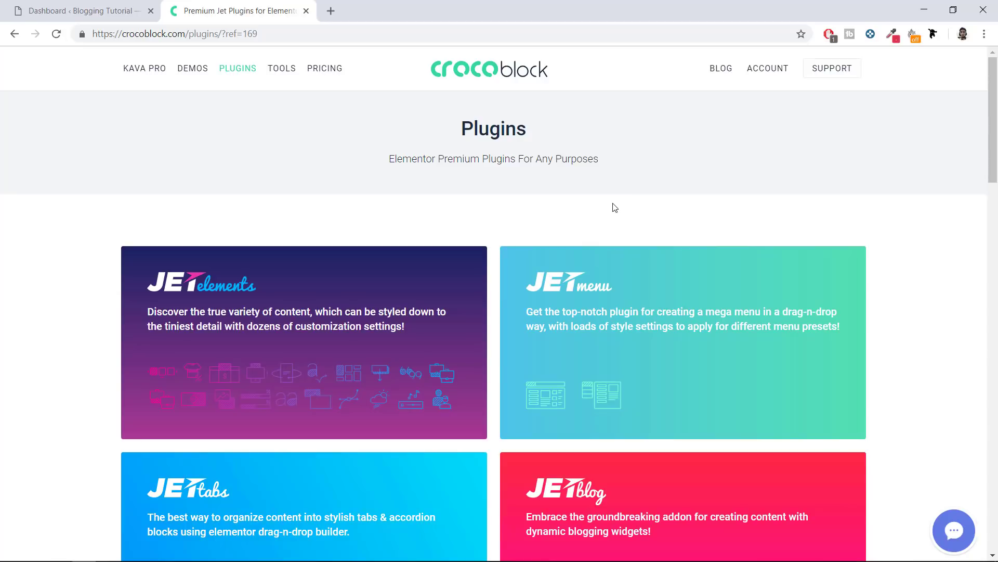
left_click(773, 76)
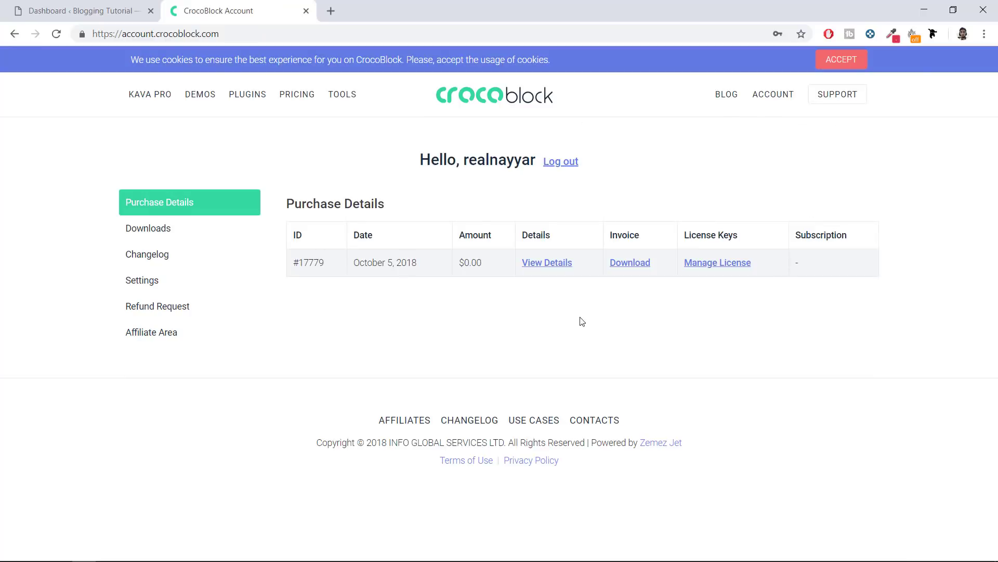
left_click(152, 229)
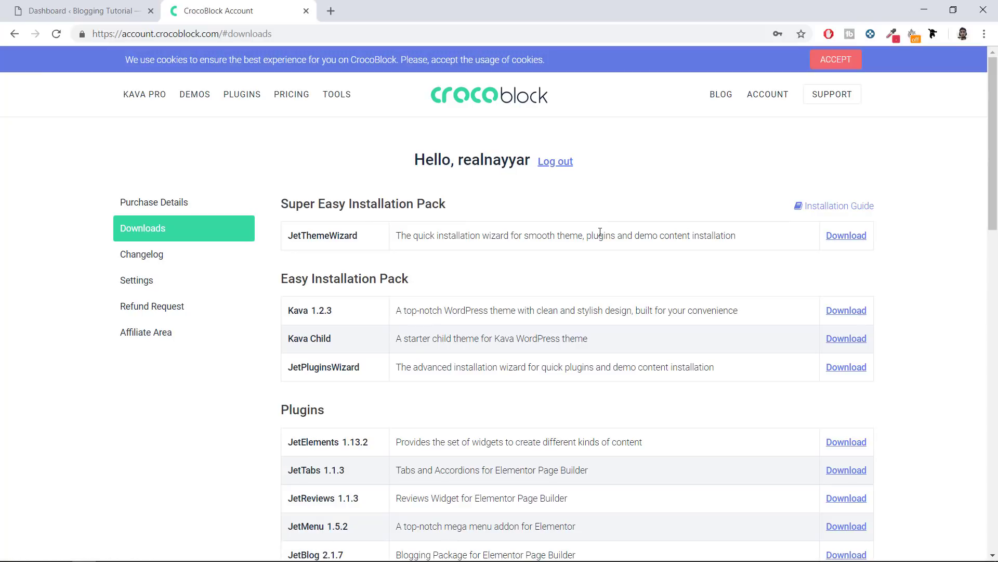
- Find JetElements in the list of plugins and download it
scroll(700, 270, "down", 3)
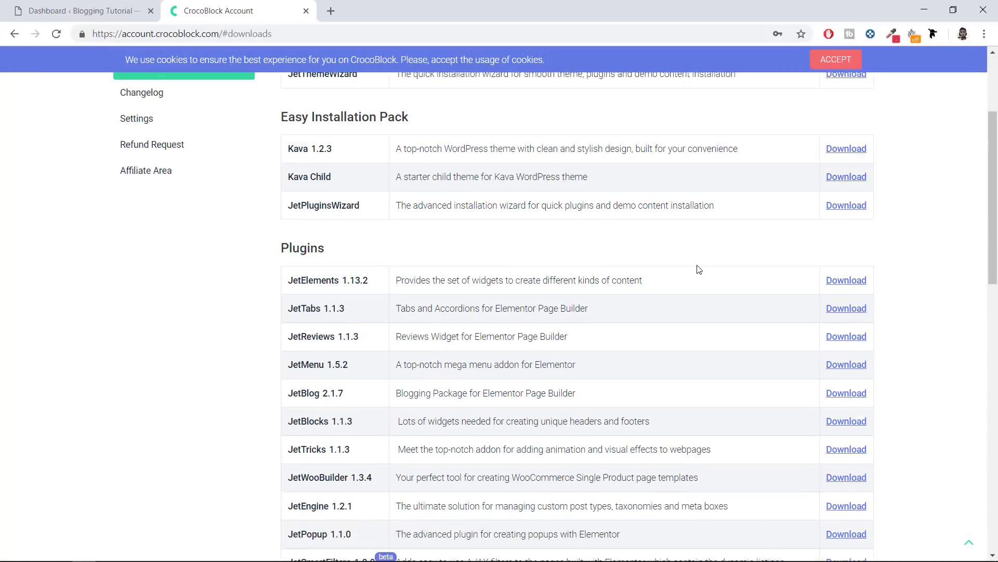
left_click_drag(263, 224, 395, 217)
left_click(341, 217)
left_click_drag(327, 214, 391, 209)
scroll(356, 206, "down", 1)
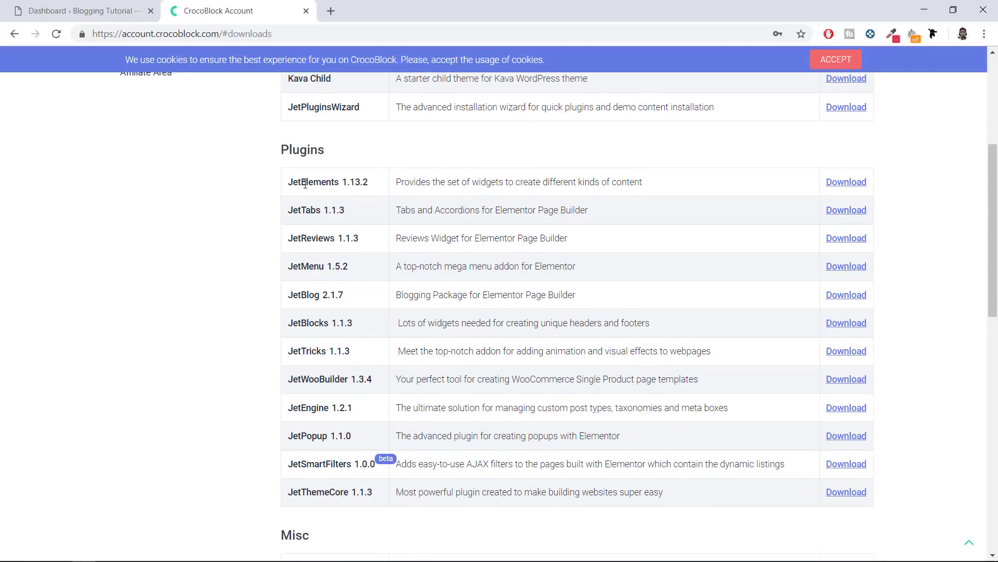
left_click(846, 182)
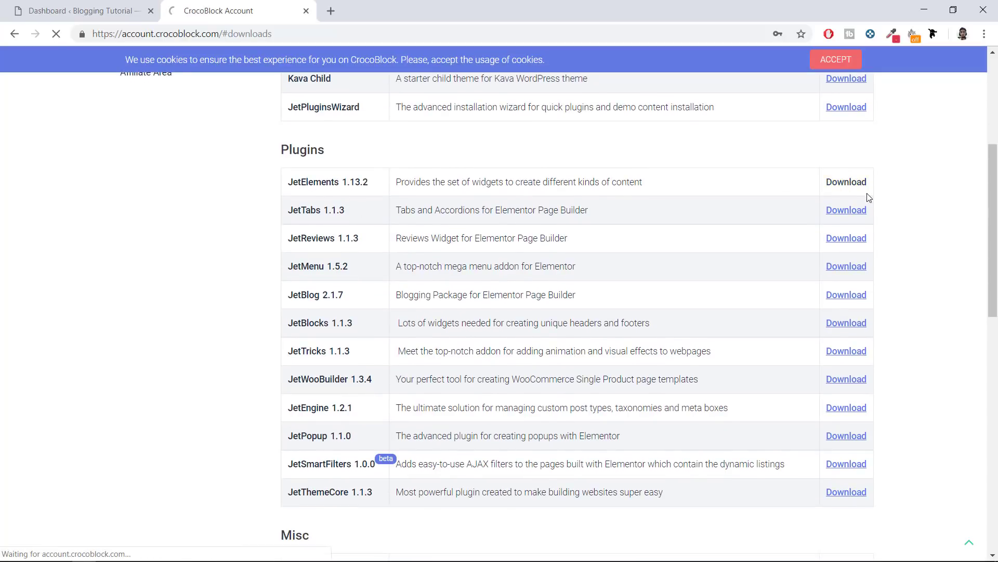
- Start downloading JetPopup from the plugins list, and cancel both the JetElements and JetPopup downloads
scroll(868, 192, "down", 1)
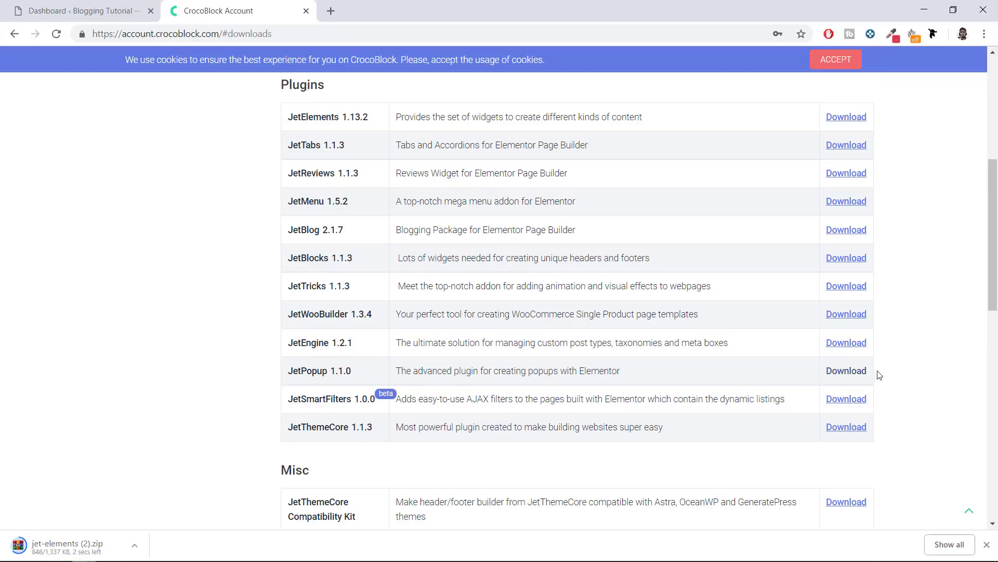
left_click(845, 371)
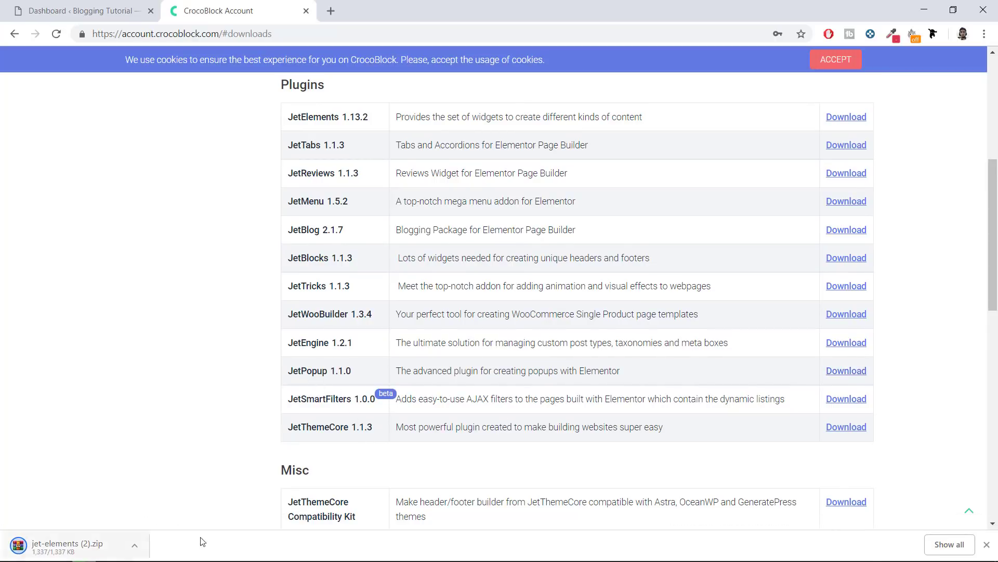
left_click(135, 548)
left_click(193, 525)
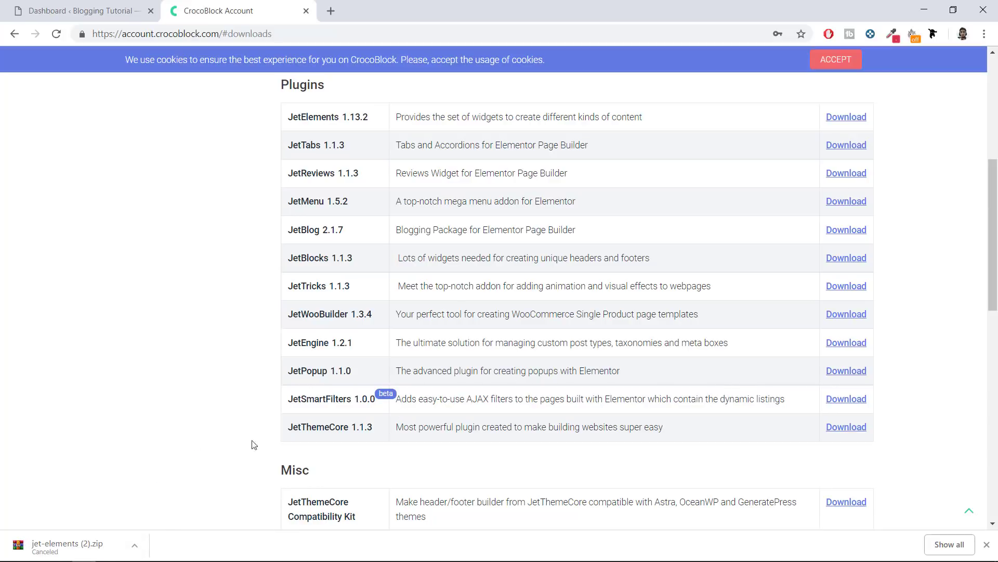
left_click_drag(354, 372, 314, 379)
left_click(315, 379)
scroll(338, 392, "up", 3)
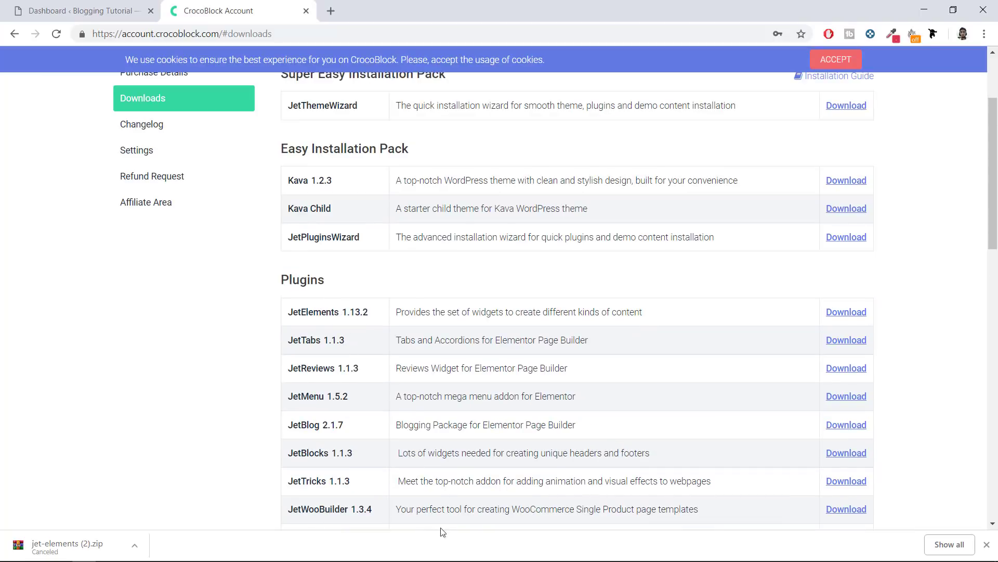
left_click(987, 545)
scroll(510, 207, "up", 3)
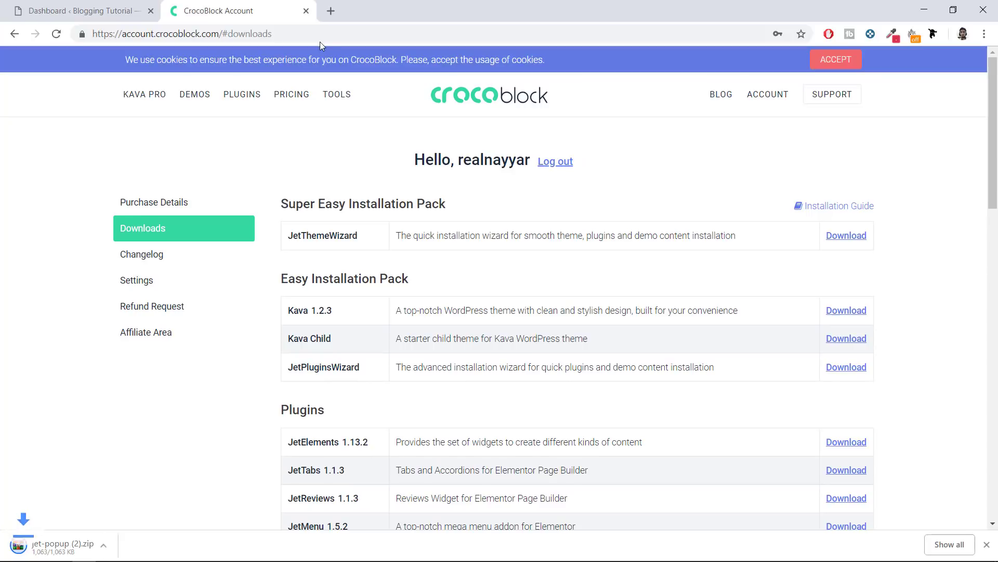
left_click(135, 546)
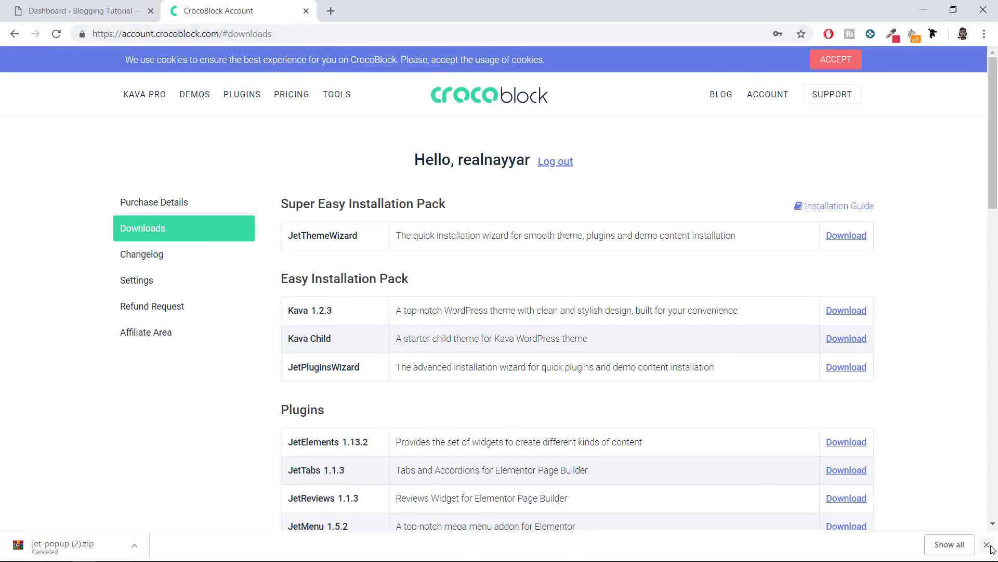
- Close the CrocoBlock account page and open the page for adding new plugins in the WordPress dashboard
left_click(79, 9)
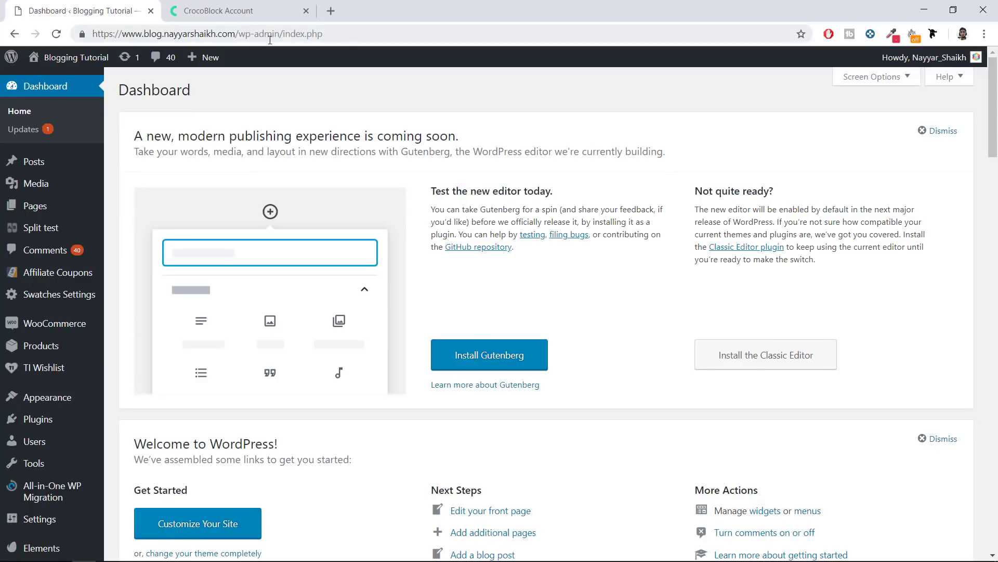
left_click(306, 11)
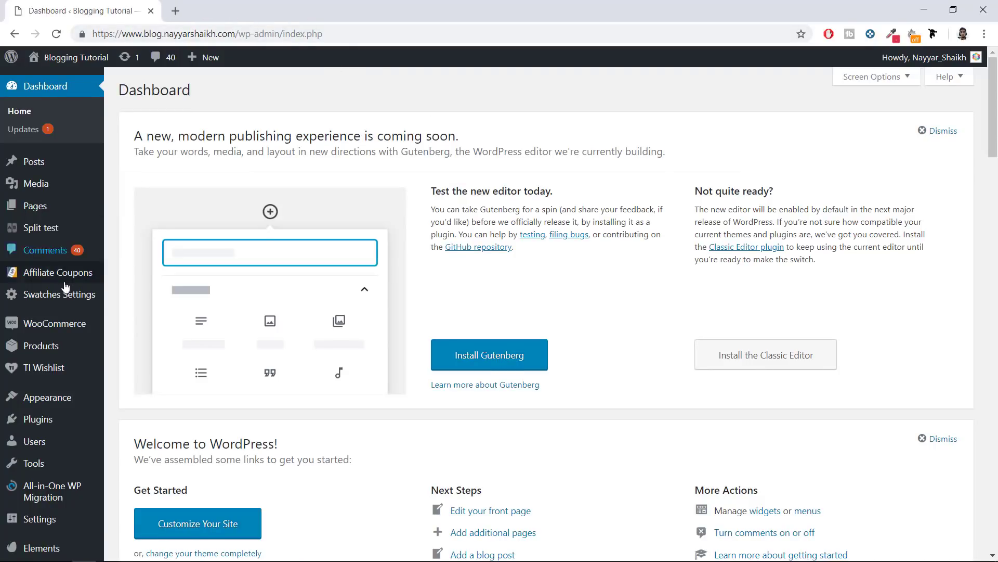
scroll(62, 281, "down", 4)
mouse_move(27, 356)
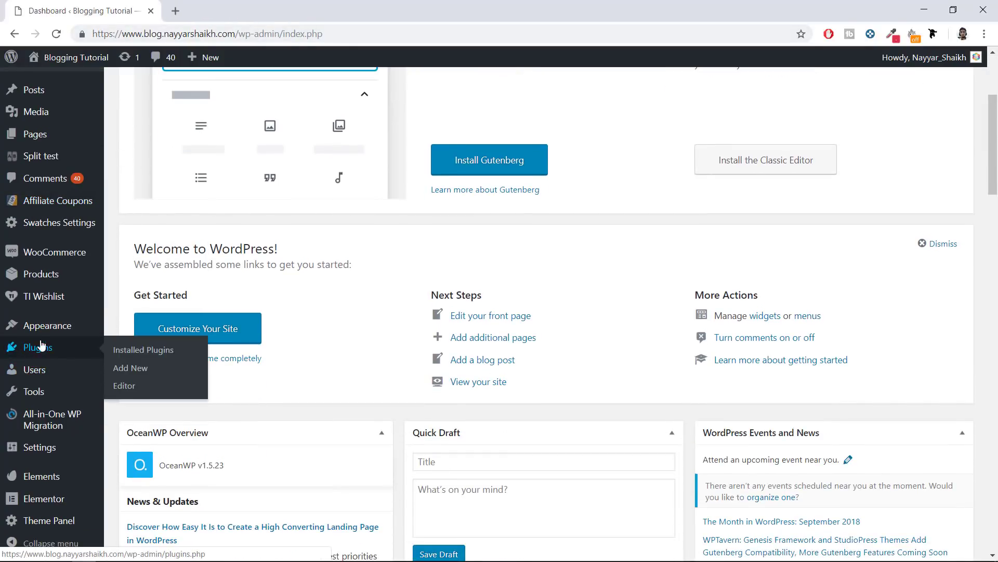
left_click(130, 370)
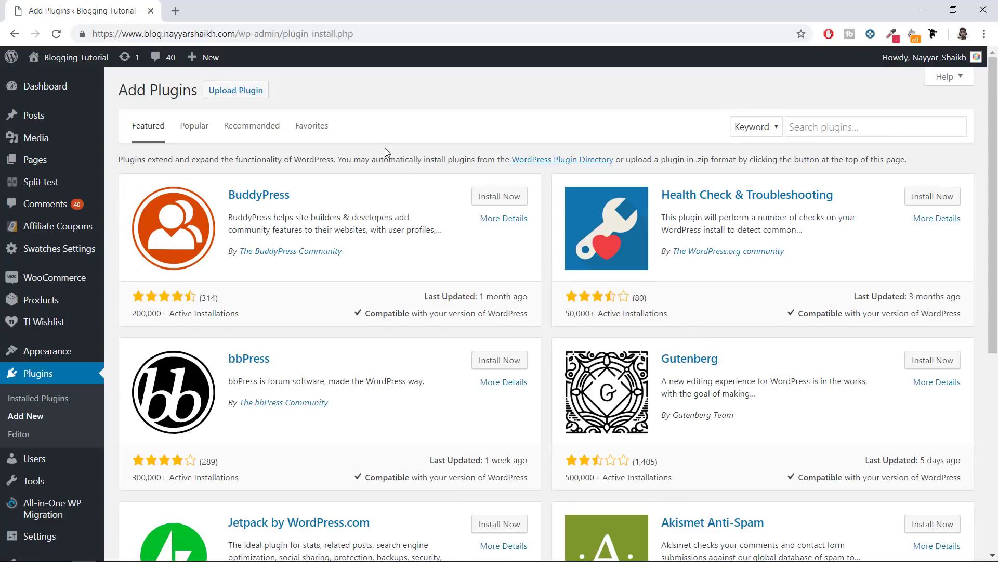
- Upload the jet-elements zip file from the Jet PopUps folder, install it as a plugin and activate it
left_click(247, 93)
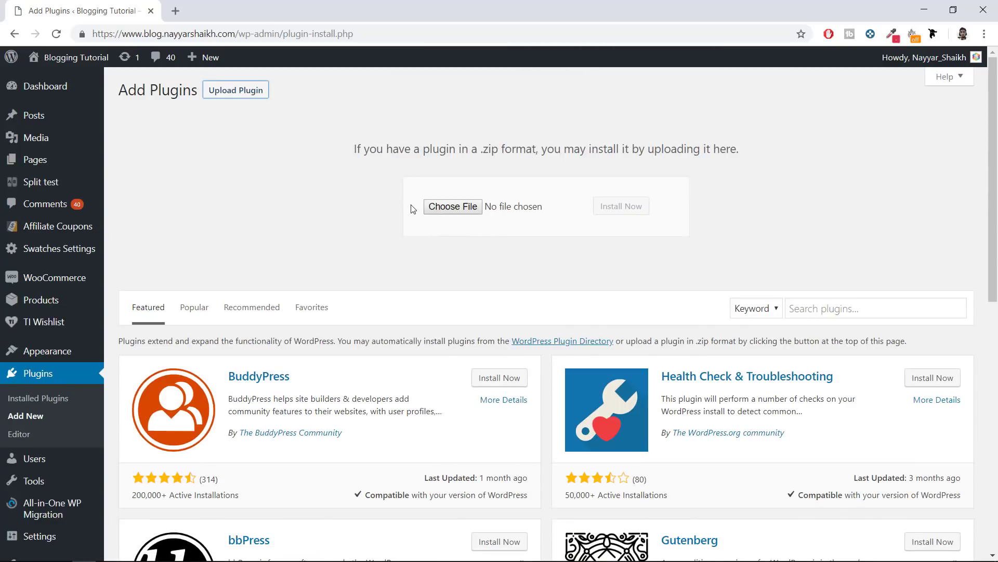
left_click(443, 208)
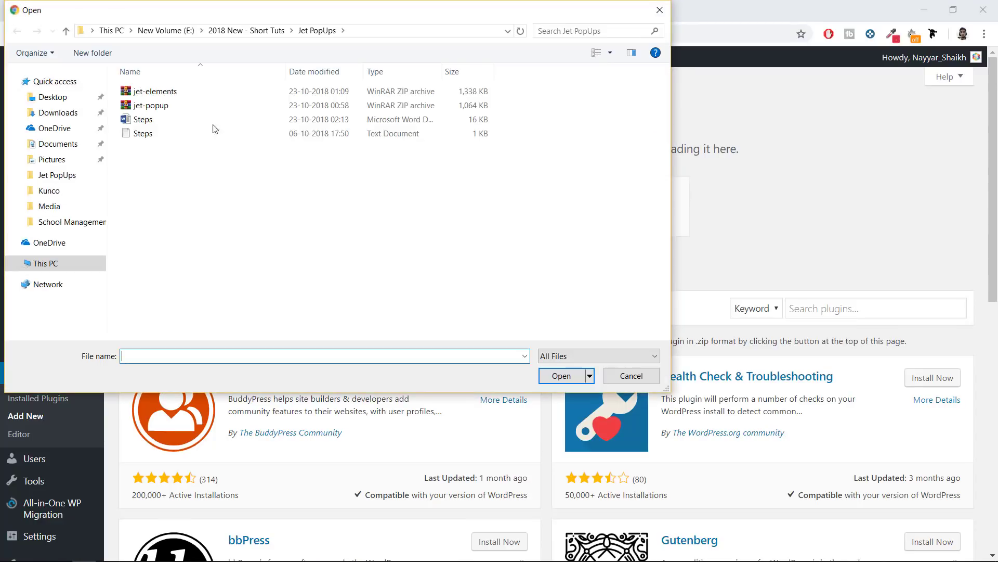
left_click(156, 92)
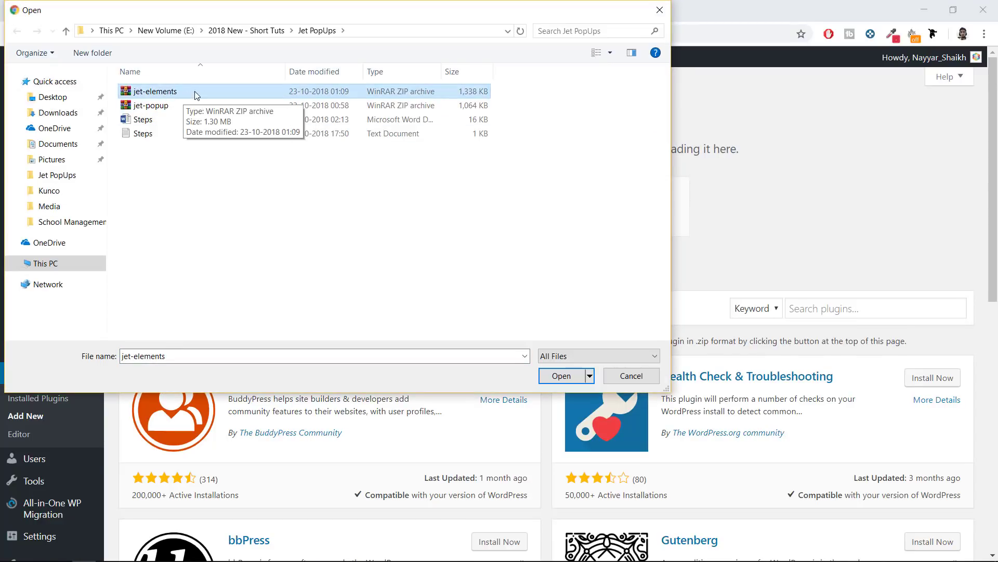
left_click(561, 376)
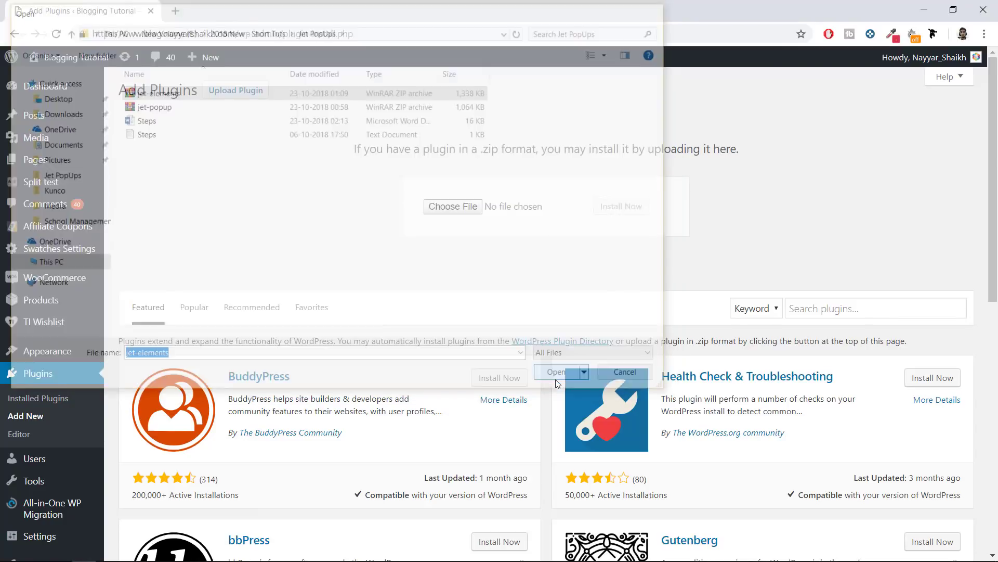
left_click(630, 209)
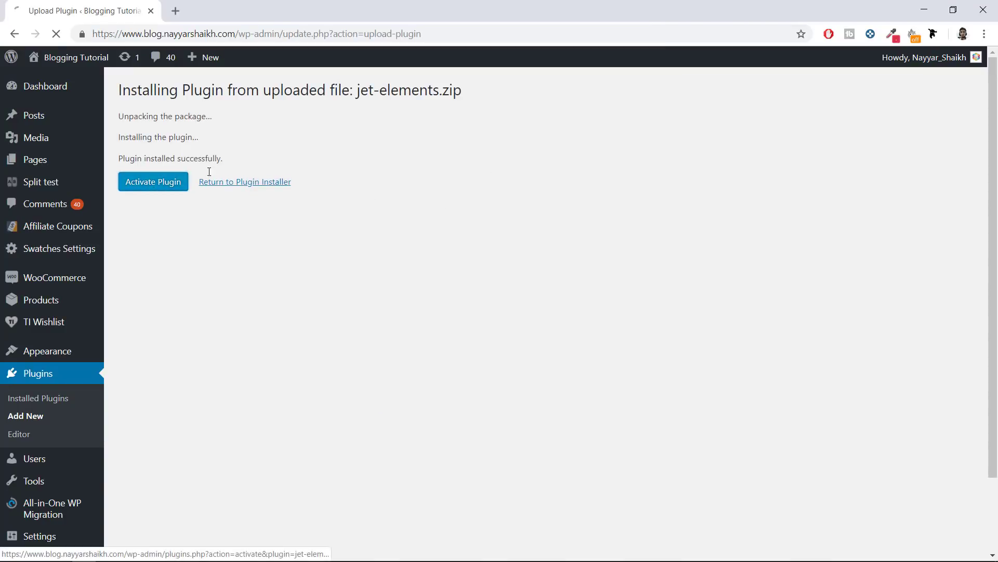
left_click(176, 182)
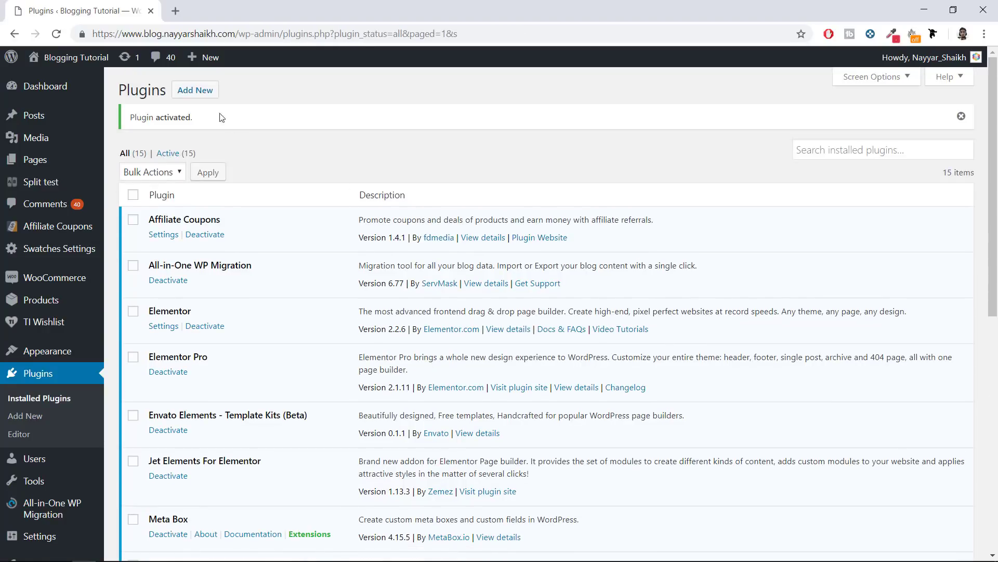
- Upload the jet-popup zip file from the Jet PopUps folder as another new plugin, install it and activate it
left_click(207, 97)
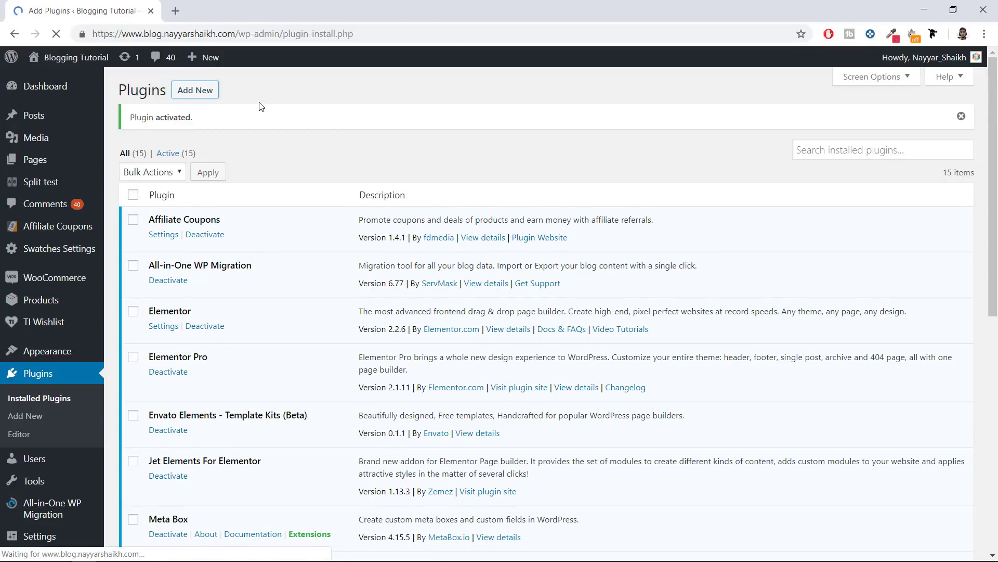
left_click(222, 92)
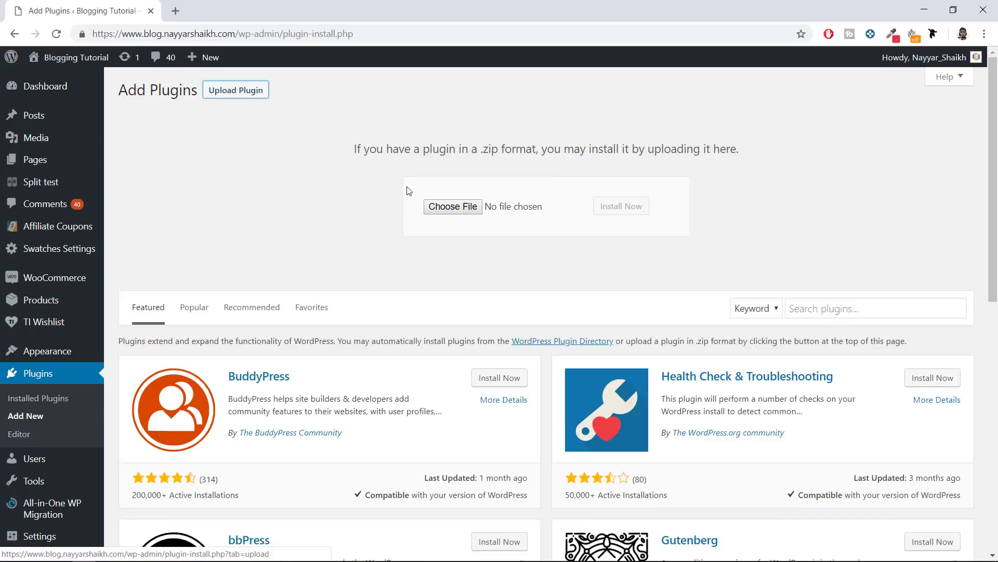
left_click(429, 205)
left_click(183, 106)
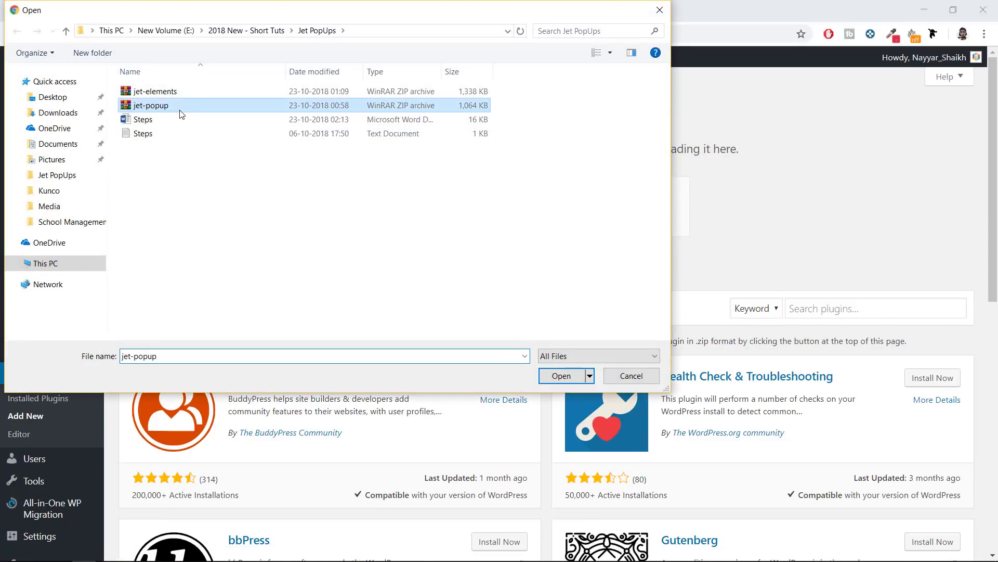
left_click(560, 382)
left_click(621, 206)
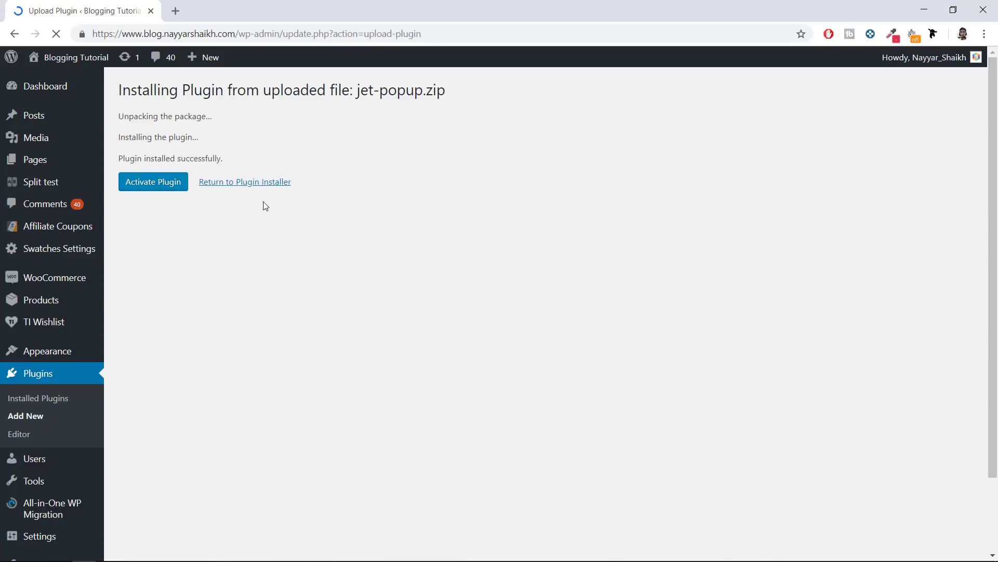
left_click(178, 189)
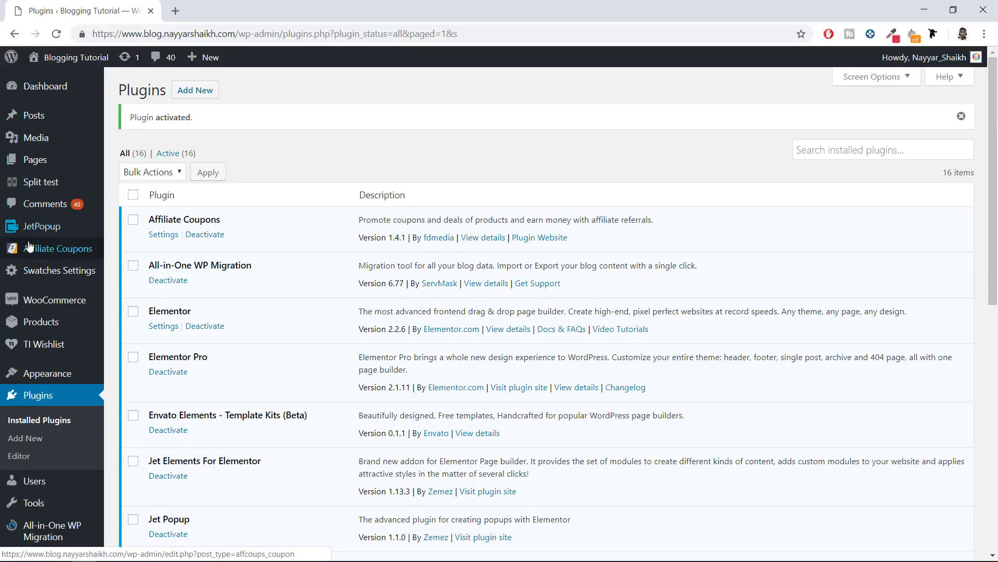
- Open JetPopup's Popup Library and look over the available popup presets
mouse_move(43, 230)
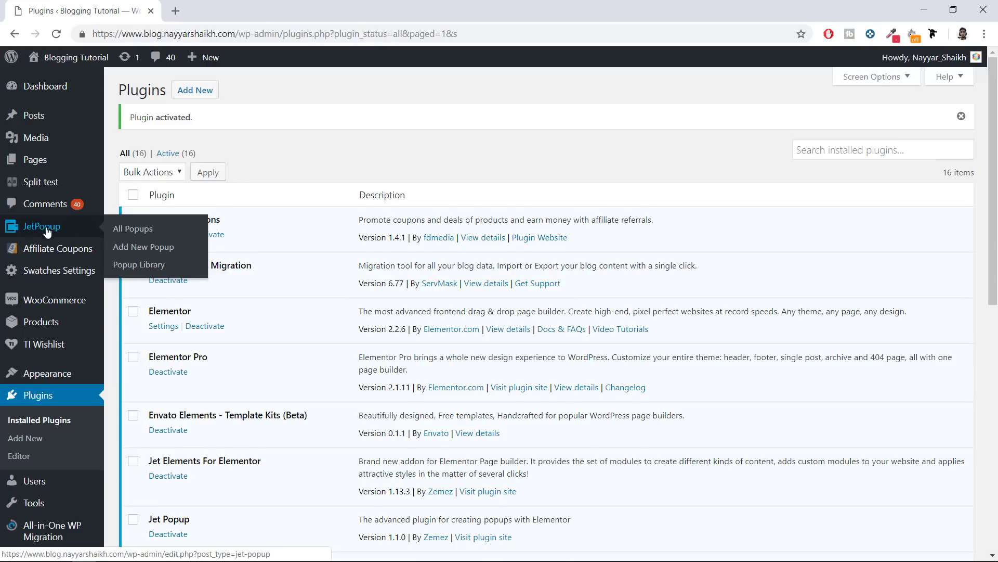
left_click(45, 230)
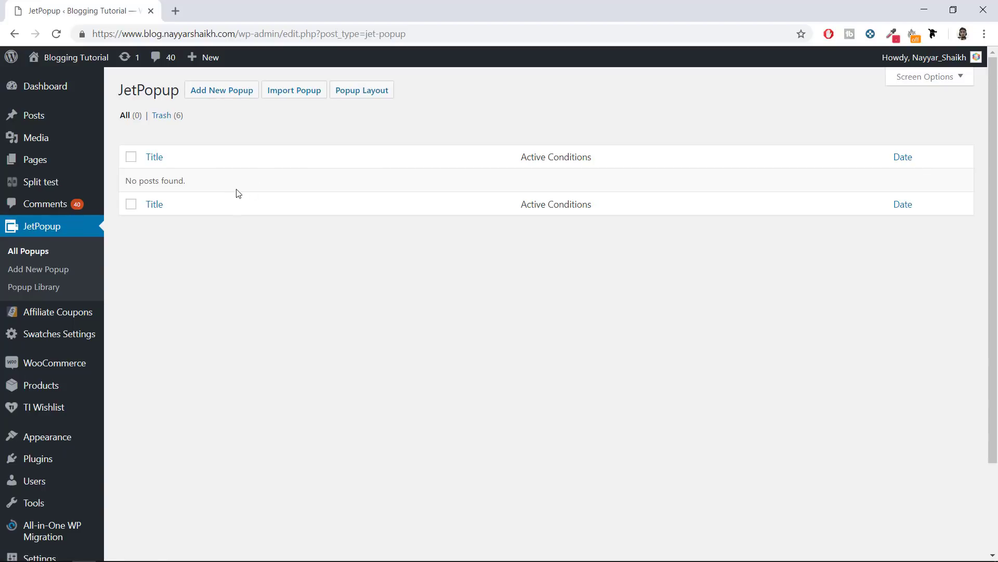
left_click(28, 292)
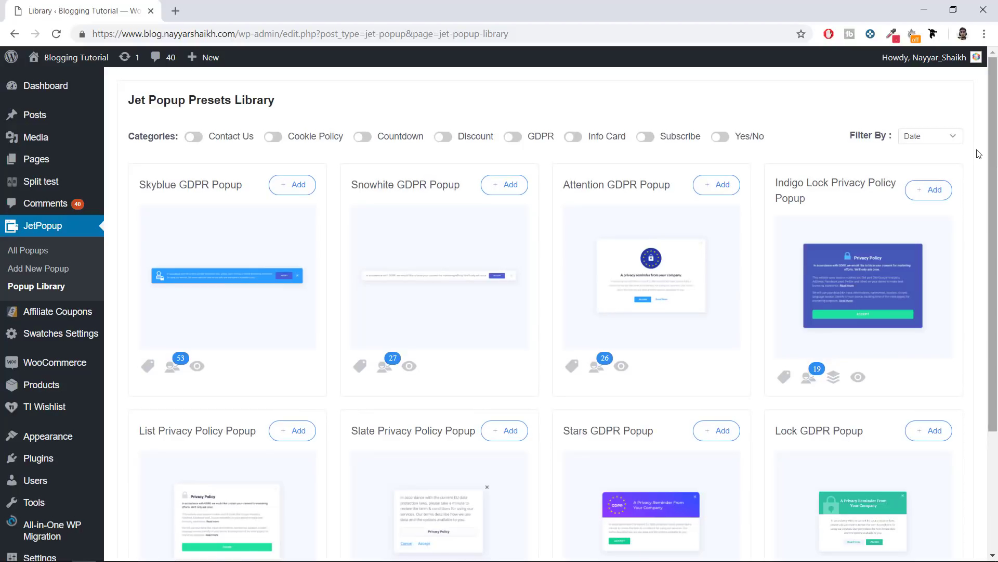
scroll(455, 205, "down", 3)
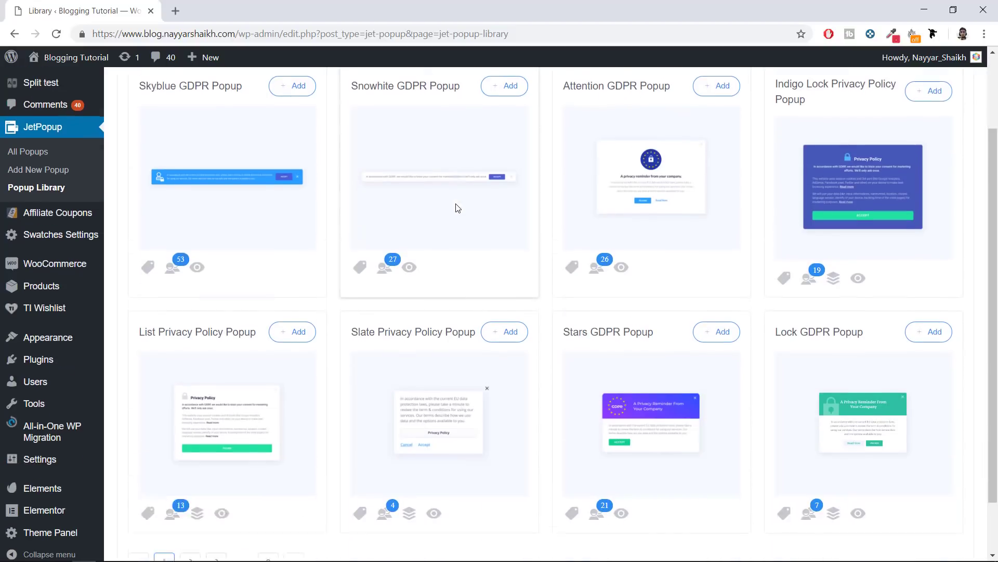
scroll(517, 347, "up", 3)
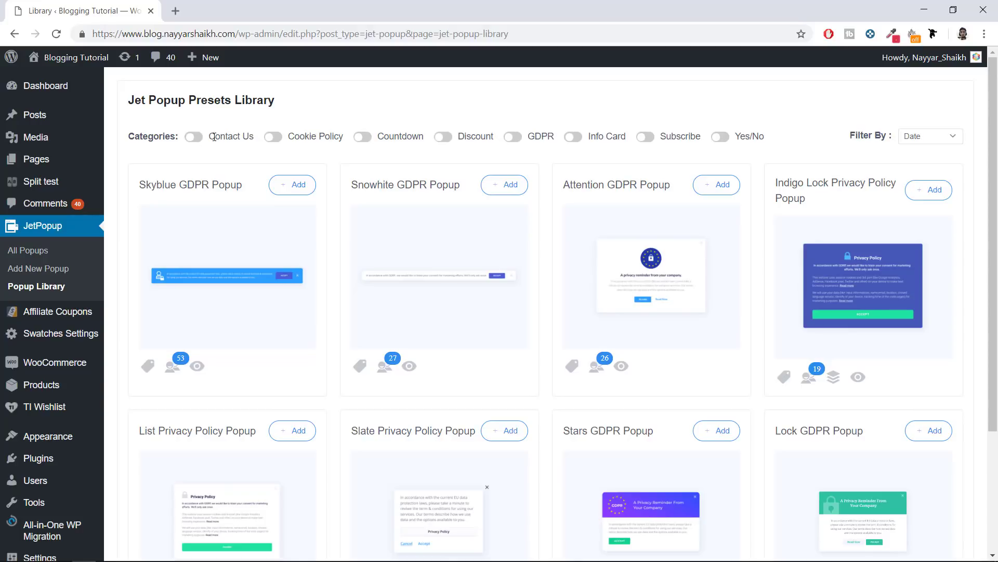
- Filter the presets library by the Contact Us category, review its popups and clear the filter
mouse_move(214, 136)
left_mouse_down()
mouse_move(253, 134)
mouse_move(213, 134)
left_mouse_up()
left_click(253, 134)
left_click(227, 154)
left_click(196, 137)
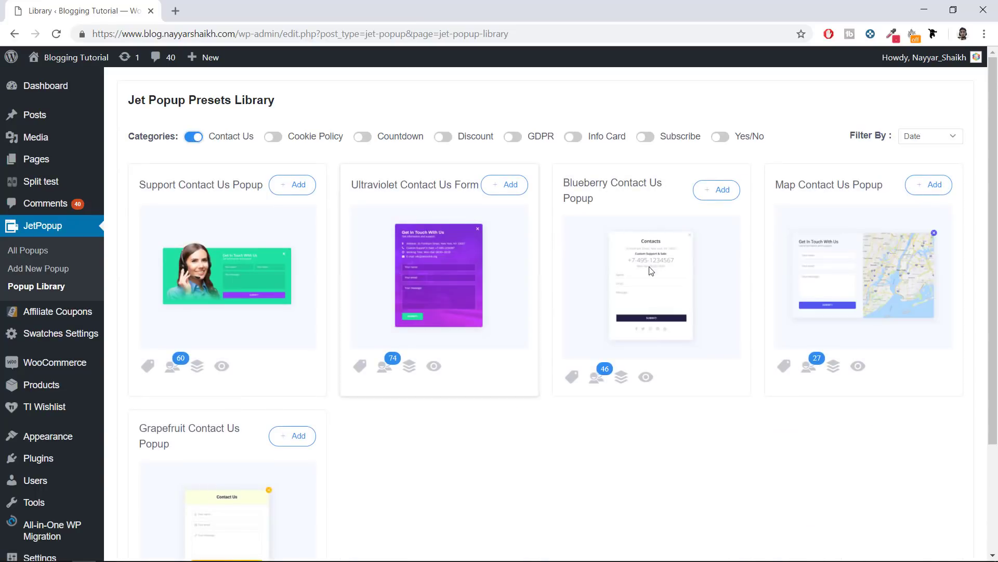
scroll(700, 336, "down", 3)
scroll(699, 336, "up", 3)
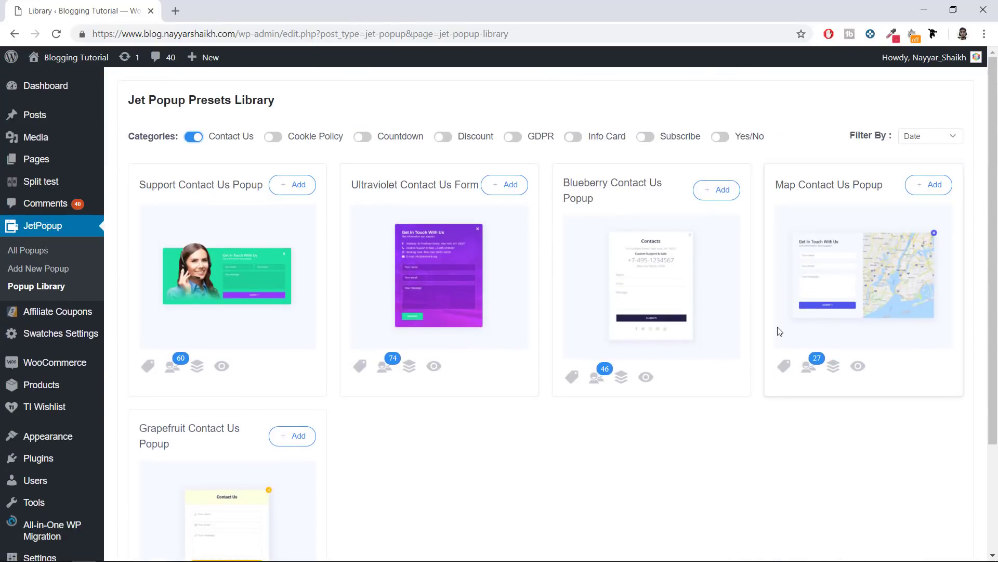
left_click(192, 138)
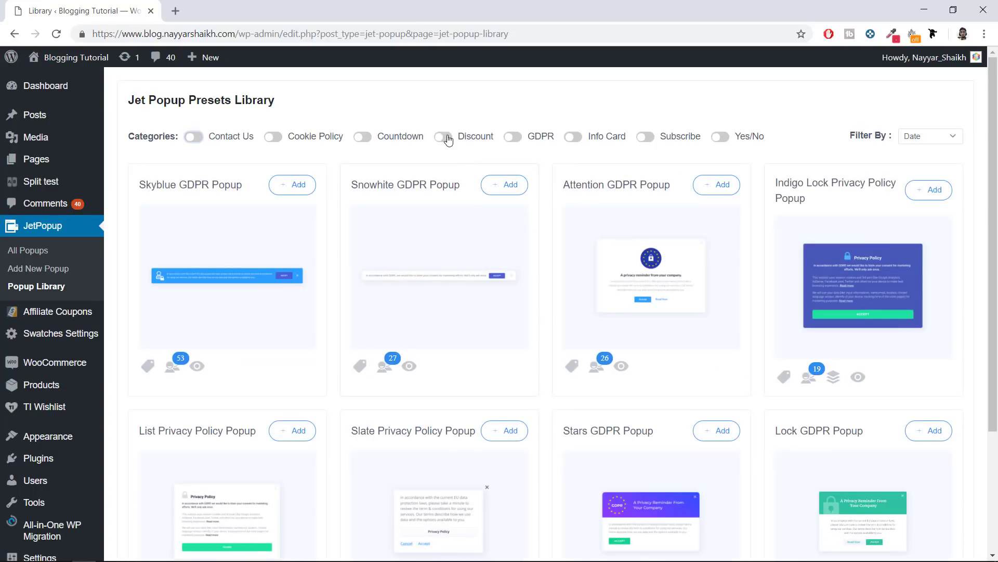
- Filter the presets library by the Discount category and review its popup designs
left_click(445, 138)
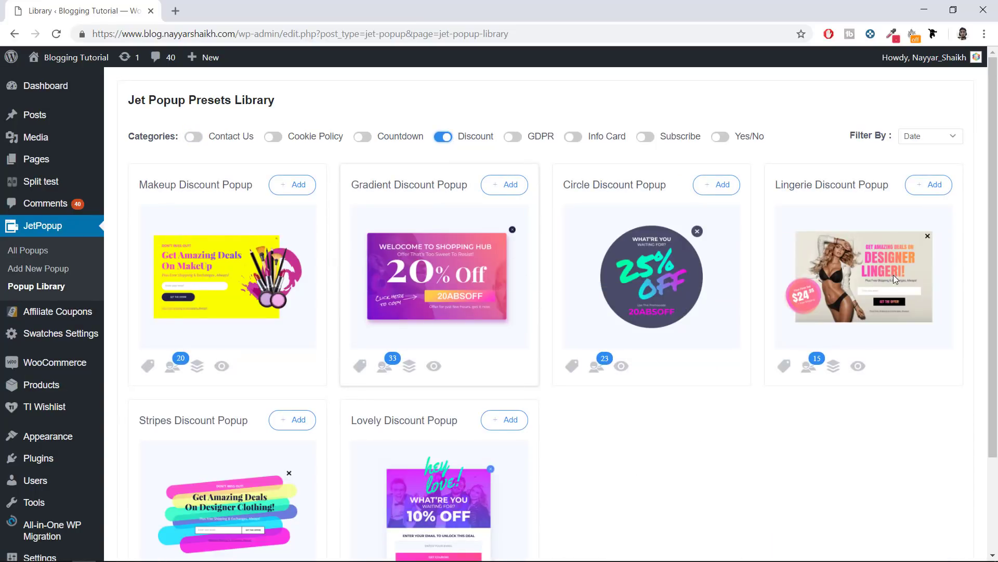
scroll(884, 280, "down", 3)
scroll(676, 239, "up", 3)
- Switch the presets filter from Discount to the Subscribe category and browse the subscribe popup designs
left_click(647, 138)
left_click(443, 137)
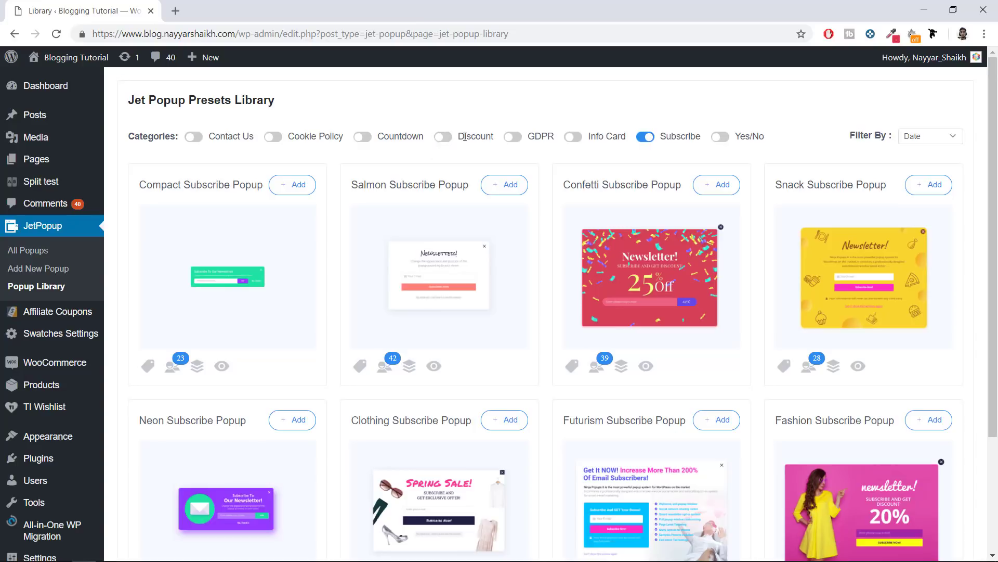
scroll(840, 263, "down", 3)
scroll(841, 335, "up", 3)
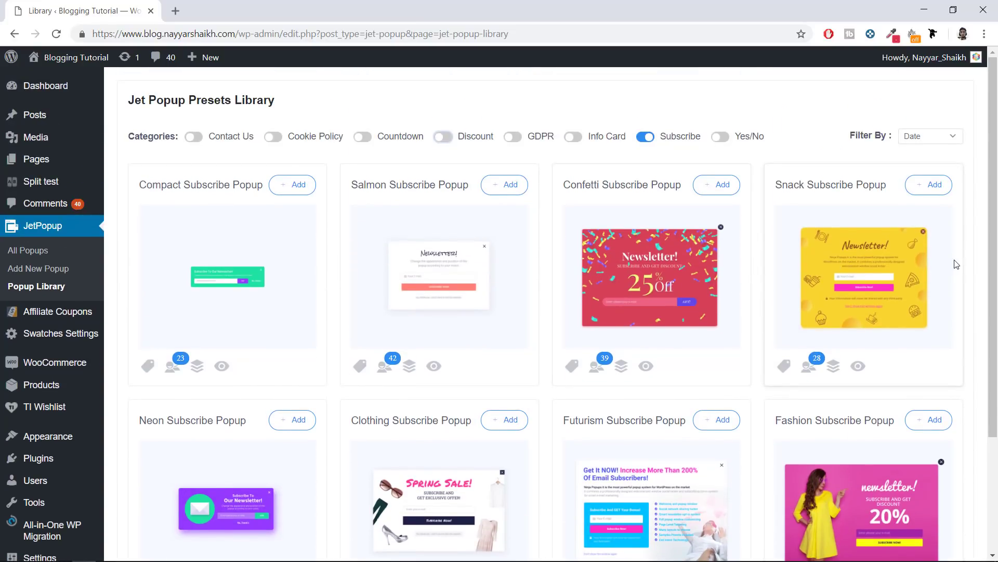
scroll(956, 264, "down", 3)
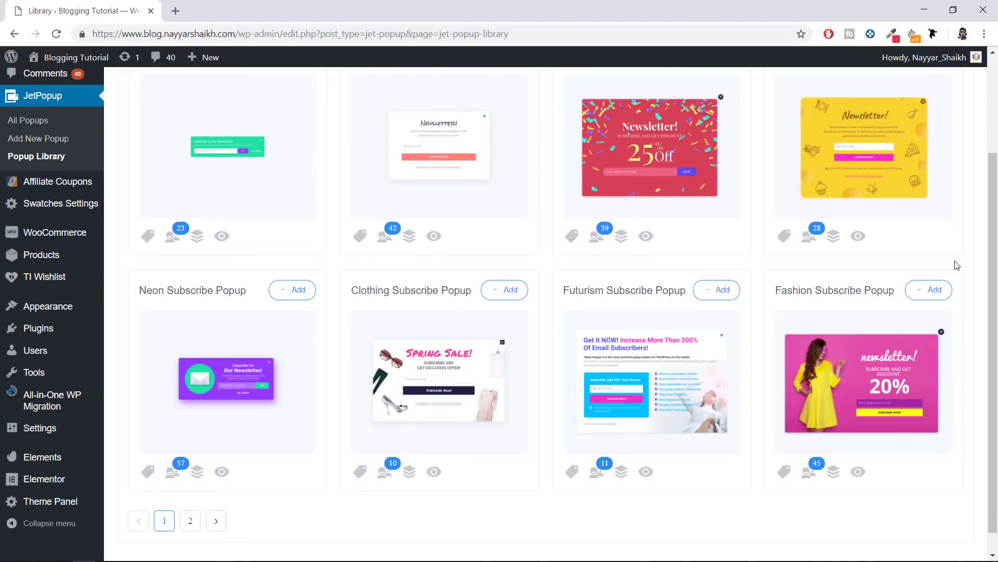
scroll(957, 265, "up", 3)
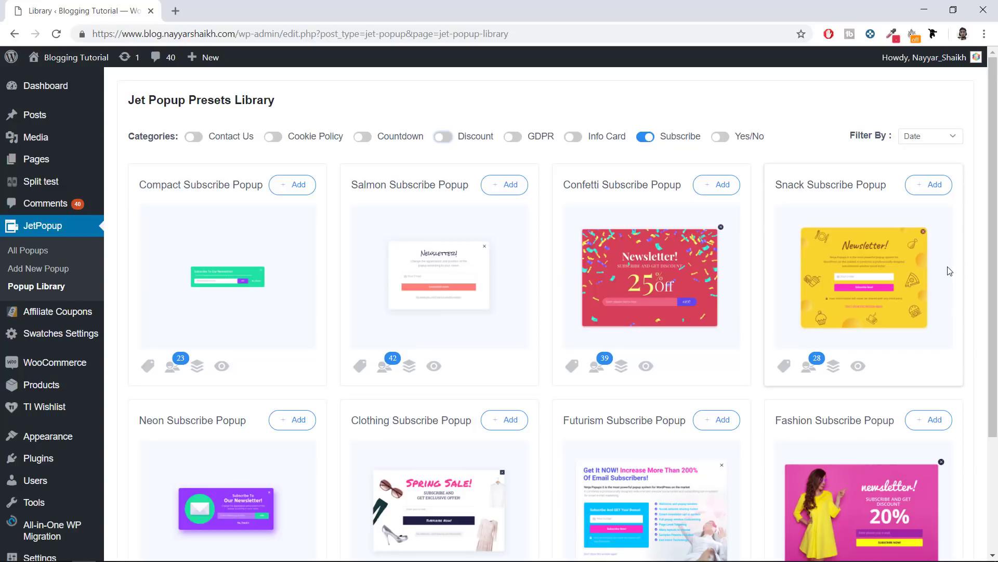
double_click(682, 134)
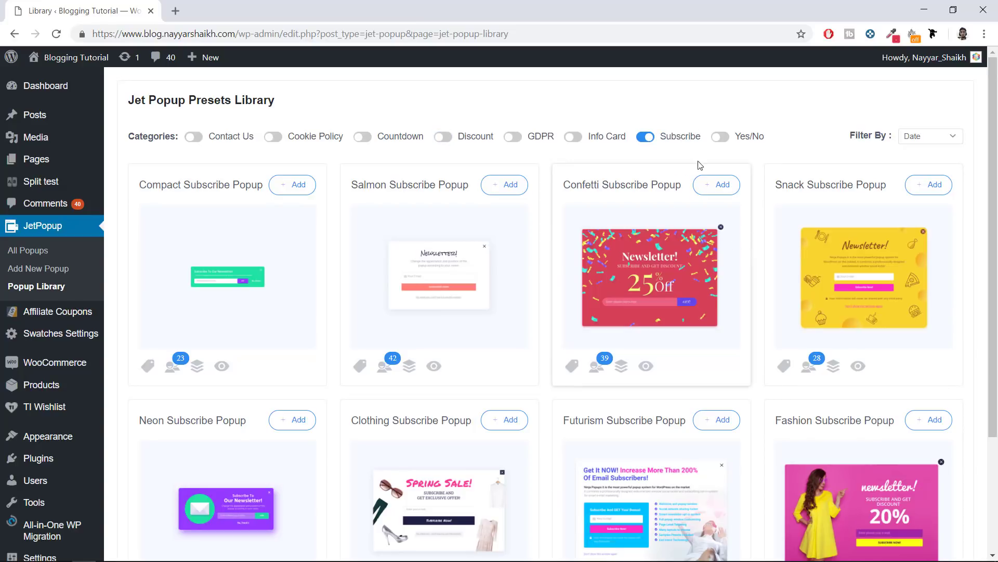
left_click_drag(703, 137, 665, 137)
left_click(678, 161)
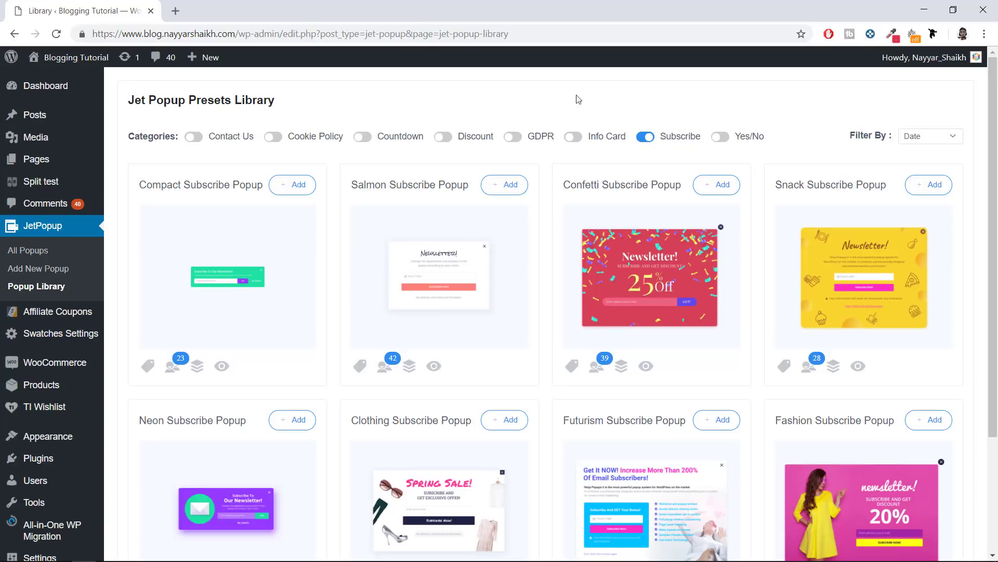
- Open mailchimp.com in a new browser tab and go to the account dashboard
left_click(177, 11)
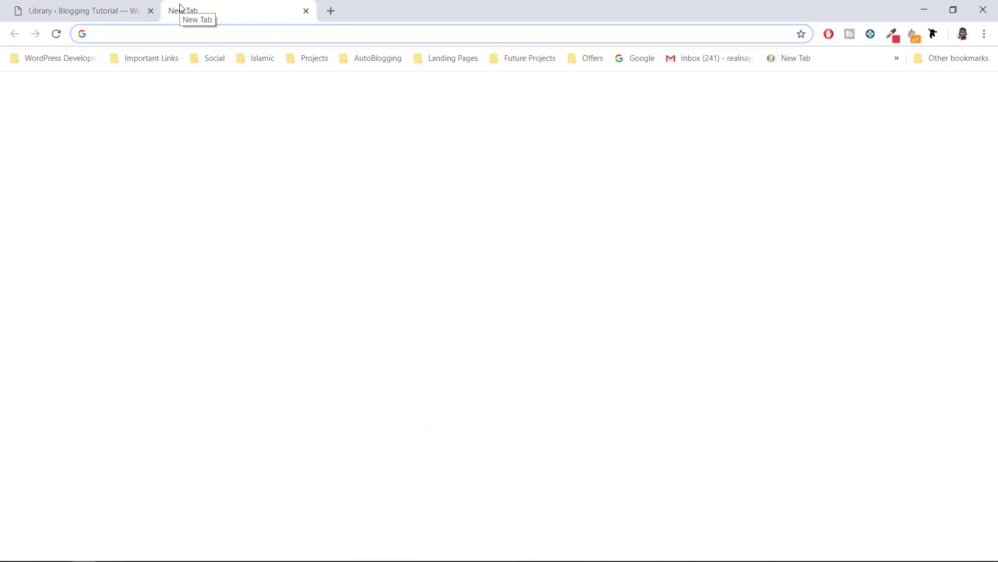
type("mailchimp.com")
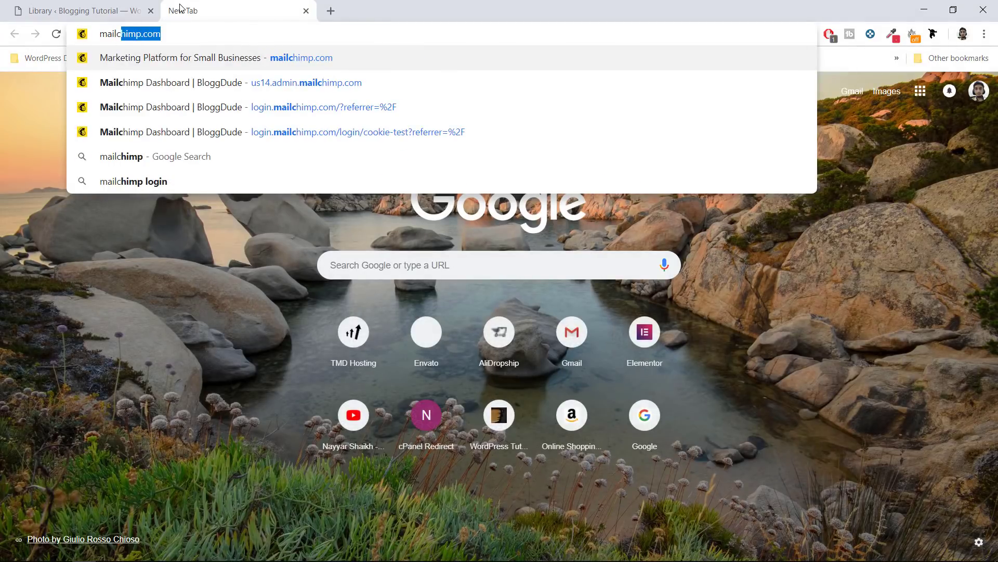
key("Return")
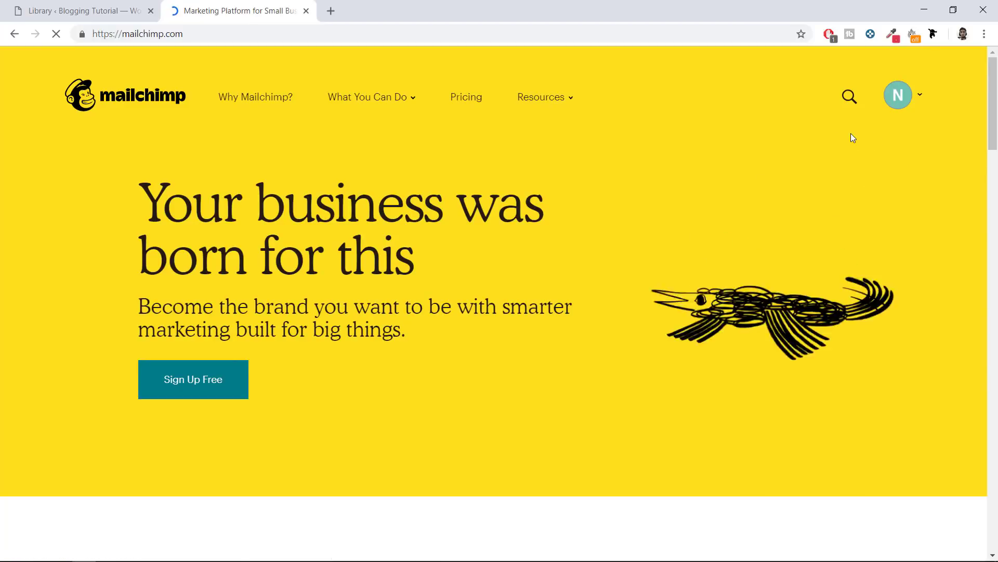
left_click(898, 98)
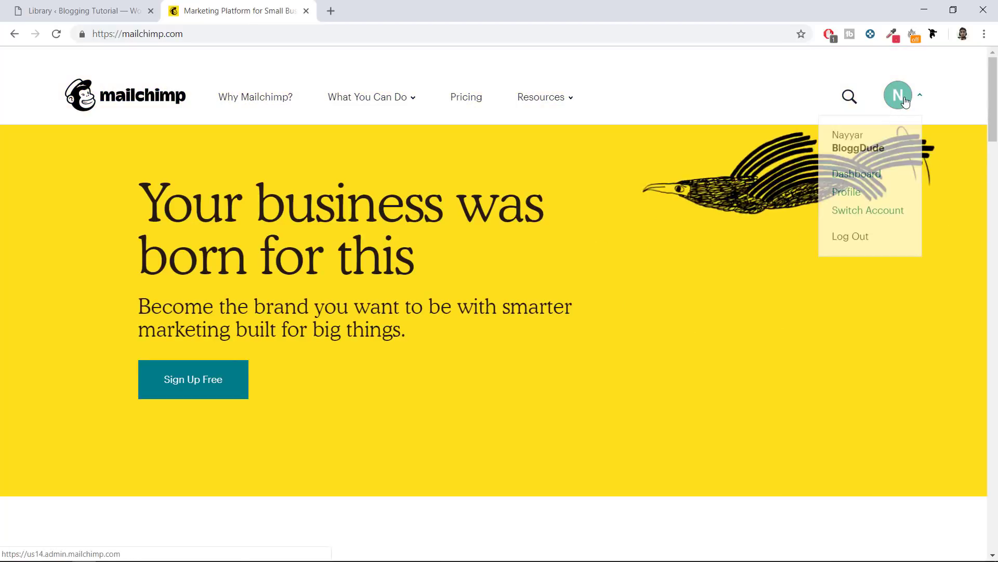
left_click(856, 181)
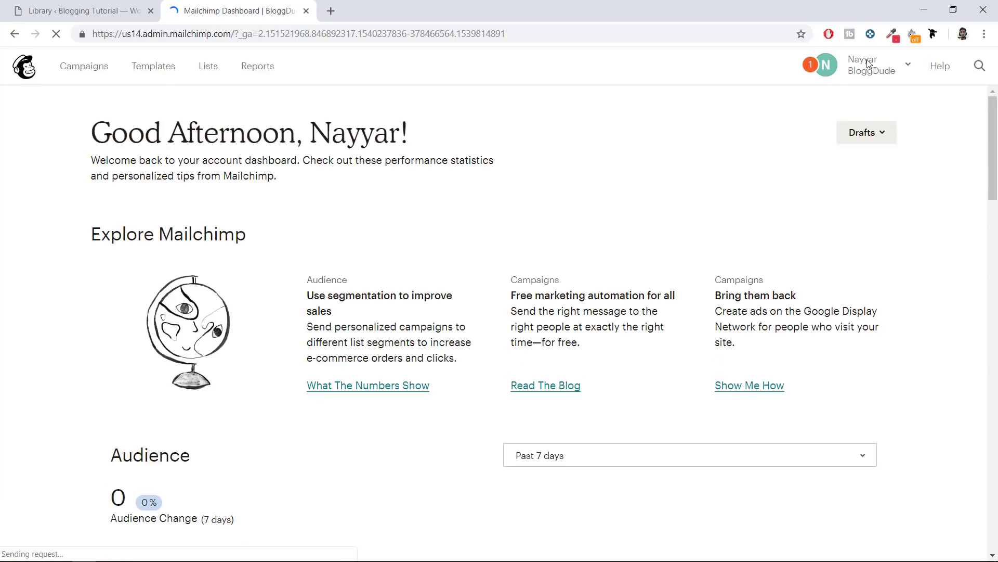
- Go to the API keys page of the Mailchimp account profile and select the existing API key
left_click(870, 78)
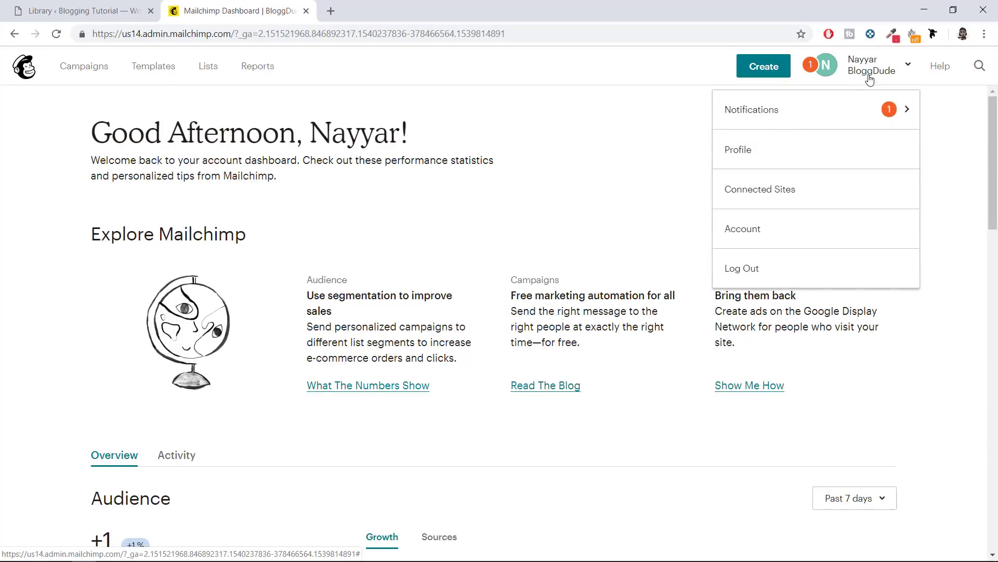
left_click(762, 150)
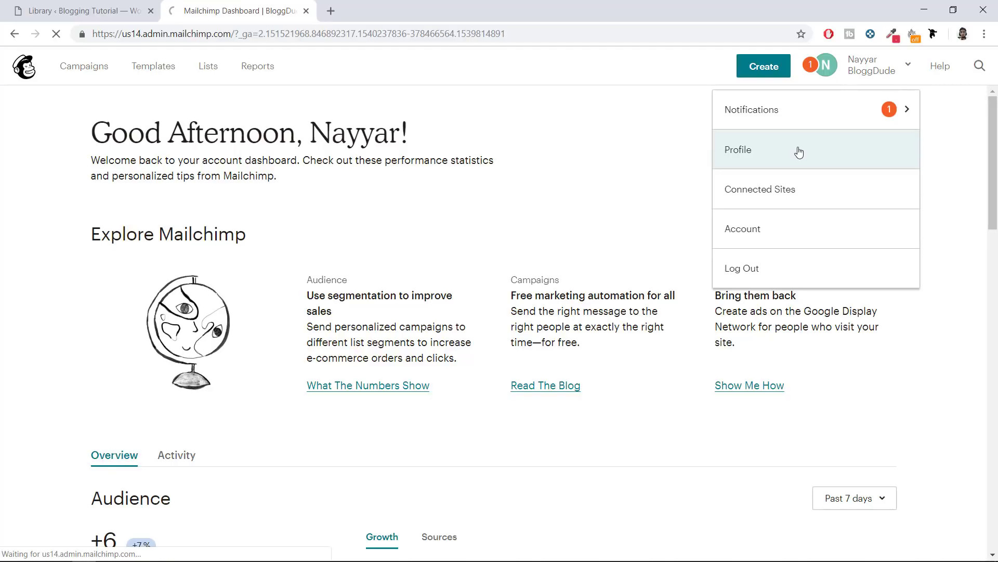
left_click(328, 199)
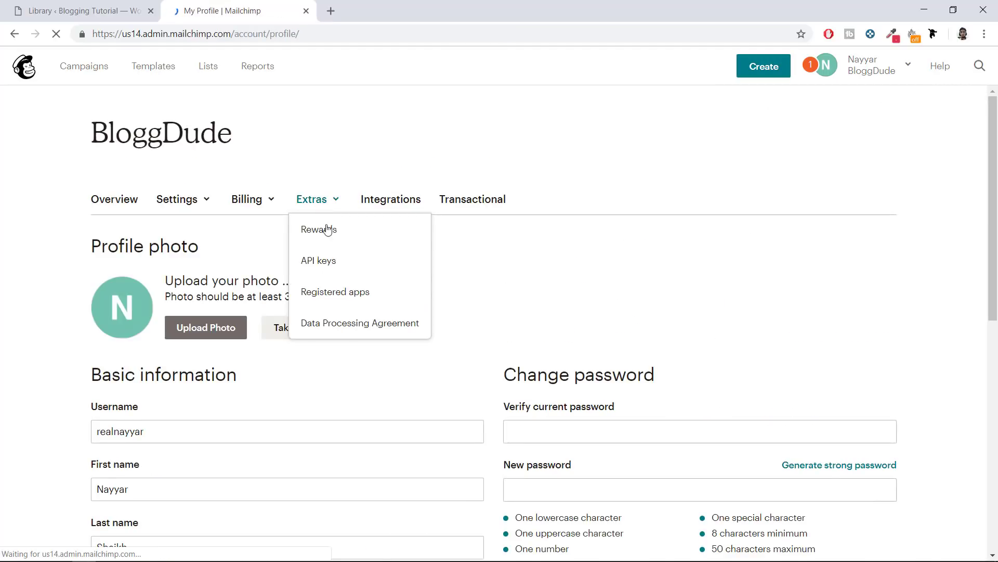
left_click(325, 266)
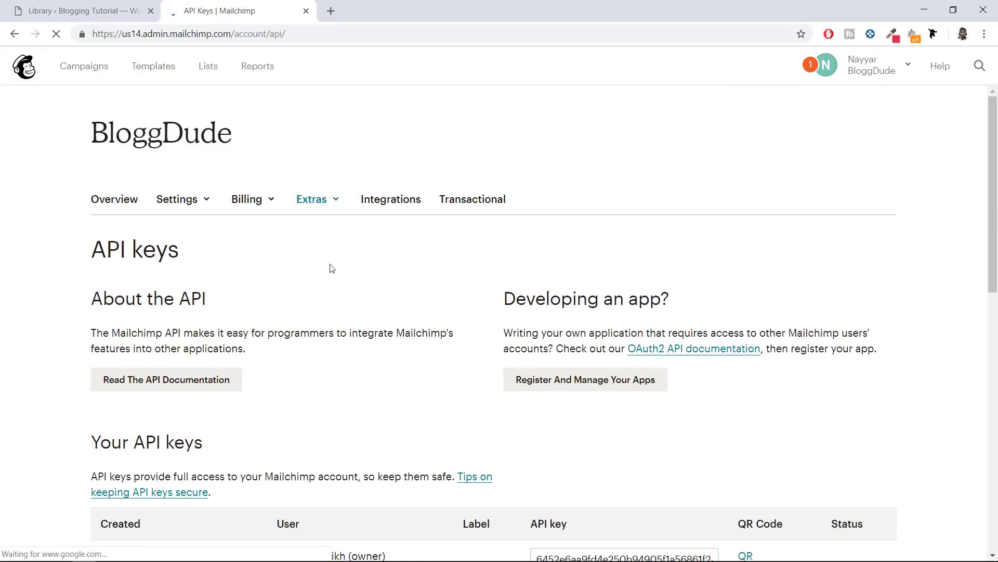
scroll(650, 446, "down", 5)
left_click(612, 303)
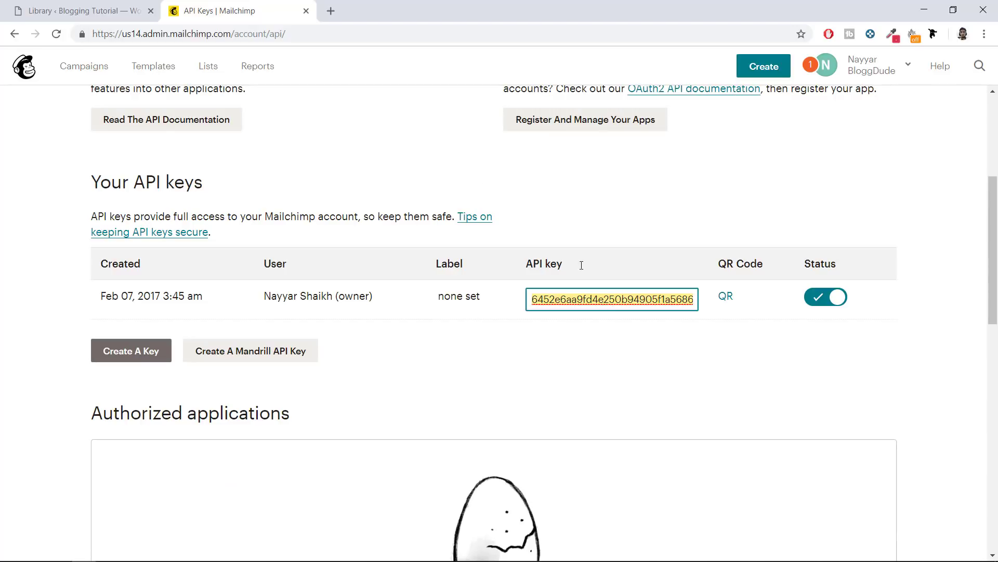
- Return to the WordPress admin and open the Mailing List Manager section of Elementor's Jet Elements Settings
left_click(111, 6)
scroll(42, 338, "down", 3)
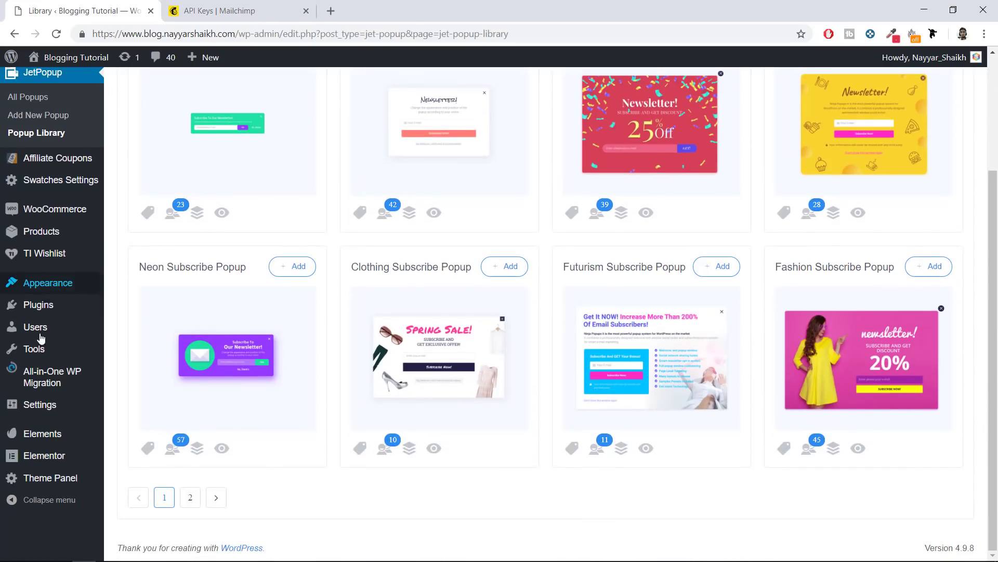
scroll(52, 419, "up", 2)
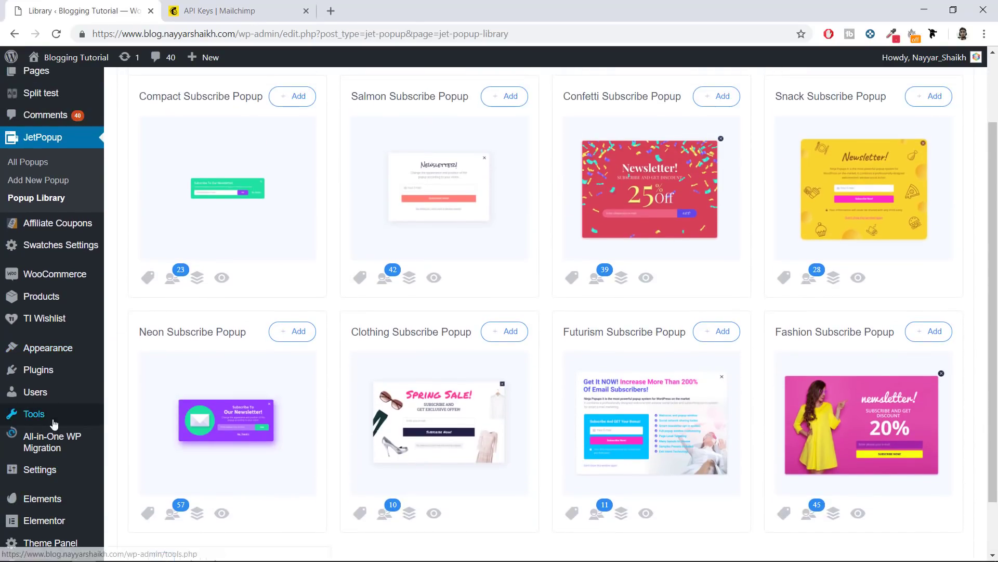
scroll(52, 419, "up", 2)
scroll(52, 364, "down", 4)
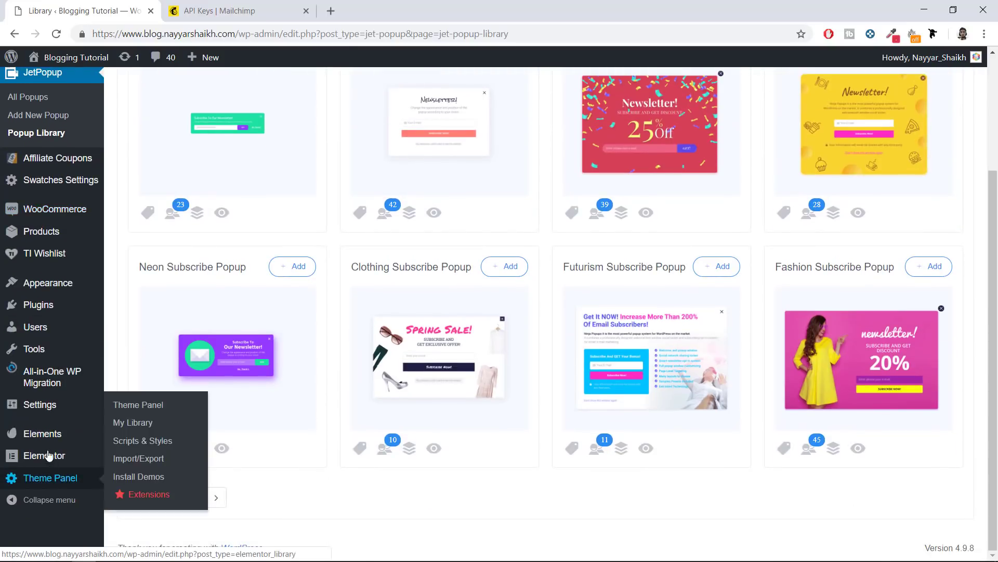
mouse_move(48, 455)
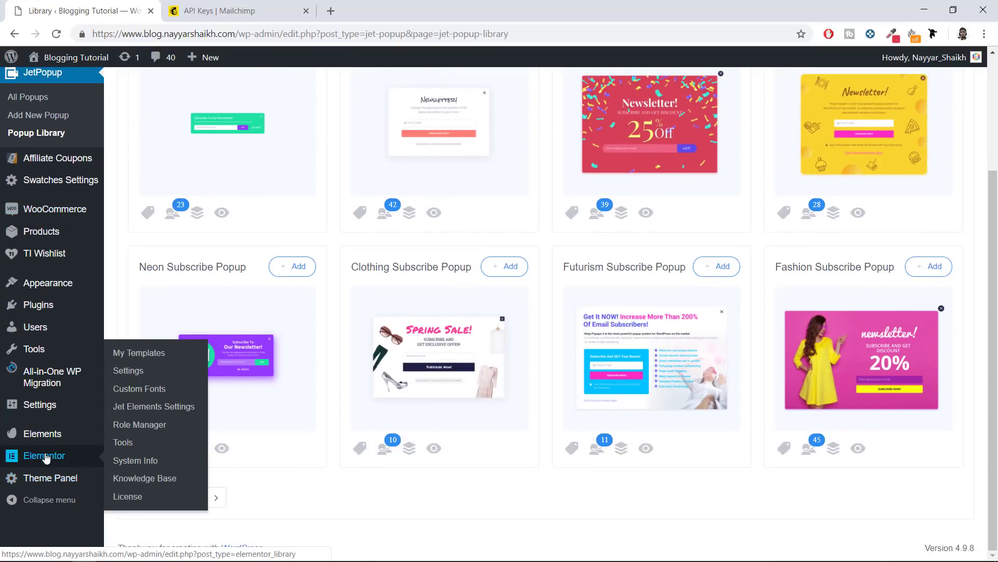
left_click(149, 410)
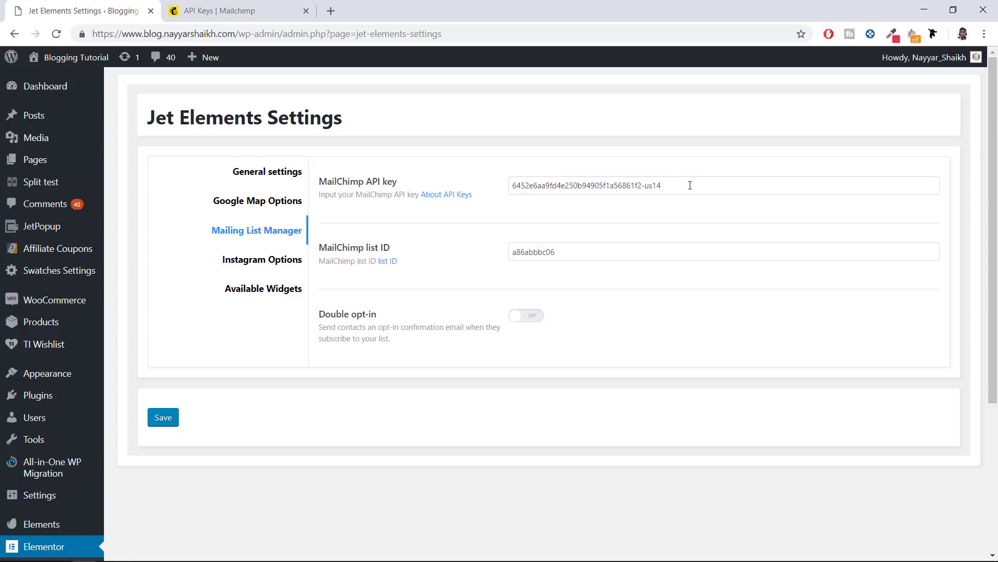
- Review the MailChimp API key field against the Mailchimp API keys page and examine the MailChimp list ID setting
left_click_drag(690, 185, 506, 189)
left_click(542, 162)
left_click(228, 10)
left_click(93, 8)
left_click_drag(324, 243, 415, 247)
left_click(395, 252)
- Switch to Mailchimp, open the Lists page and look over the existing mailing lists
left_click(232, 8)
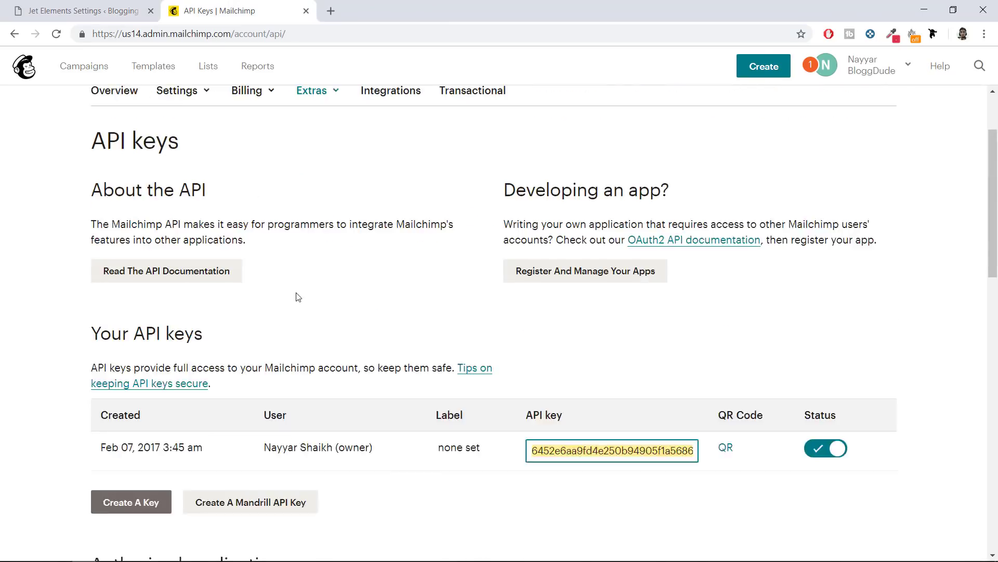
scroll(298, 297, "up", 2)
left_click(209, 67)
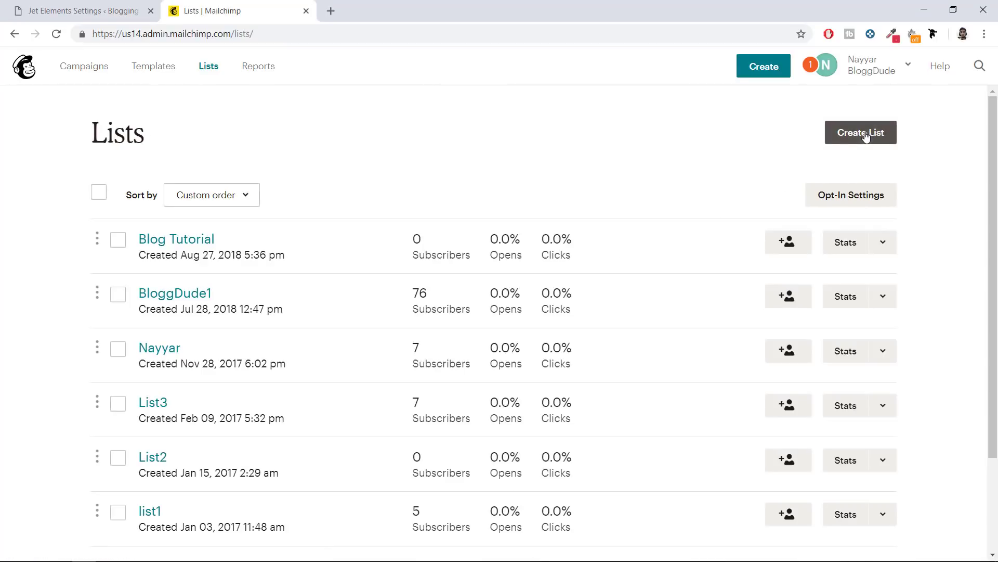
scroll(213, 173, "down", 2)
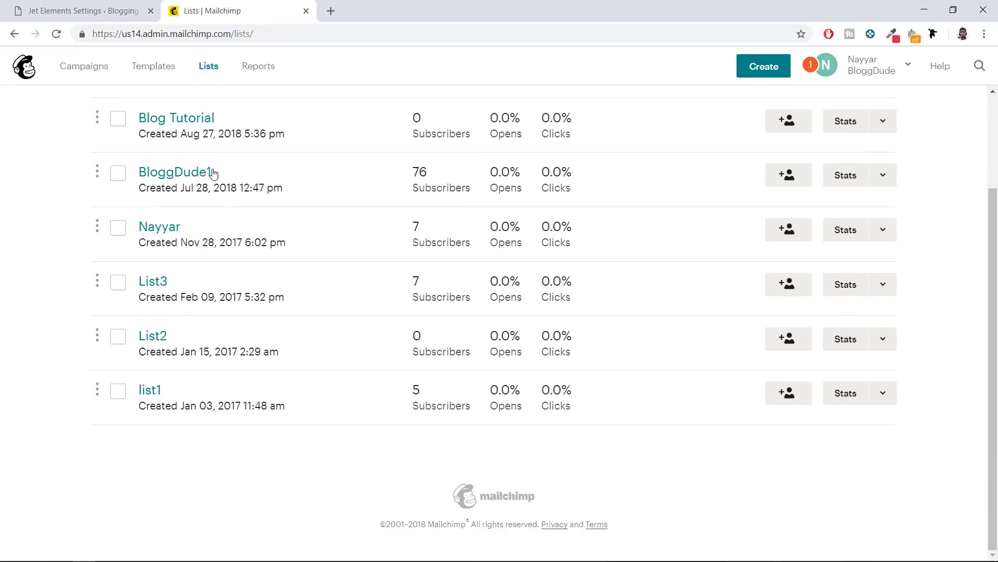
scroll(278, 341, "up", 2)
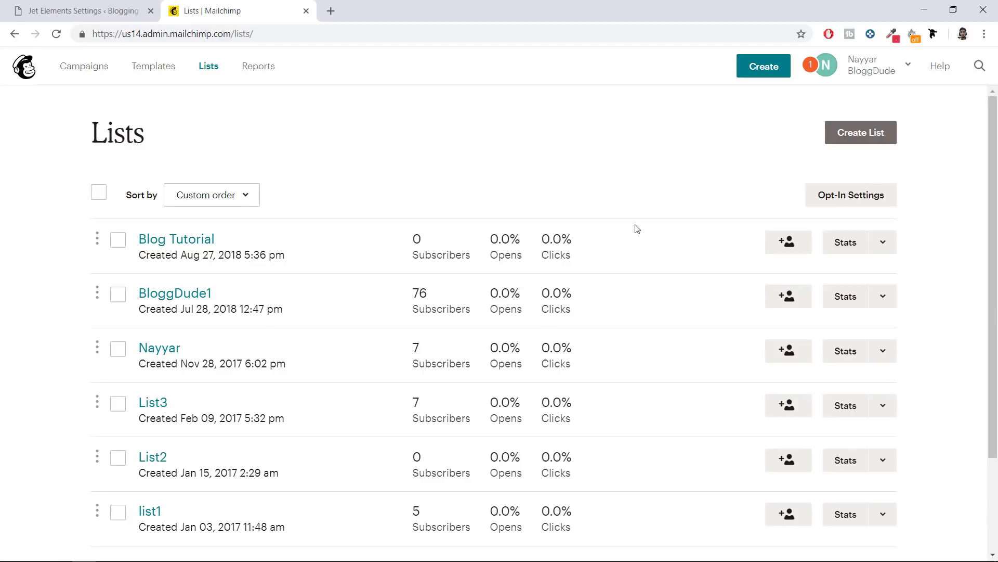
scroll(488, 364, "down", 3)
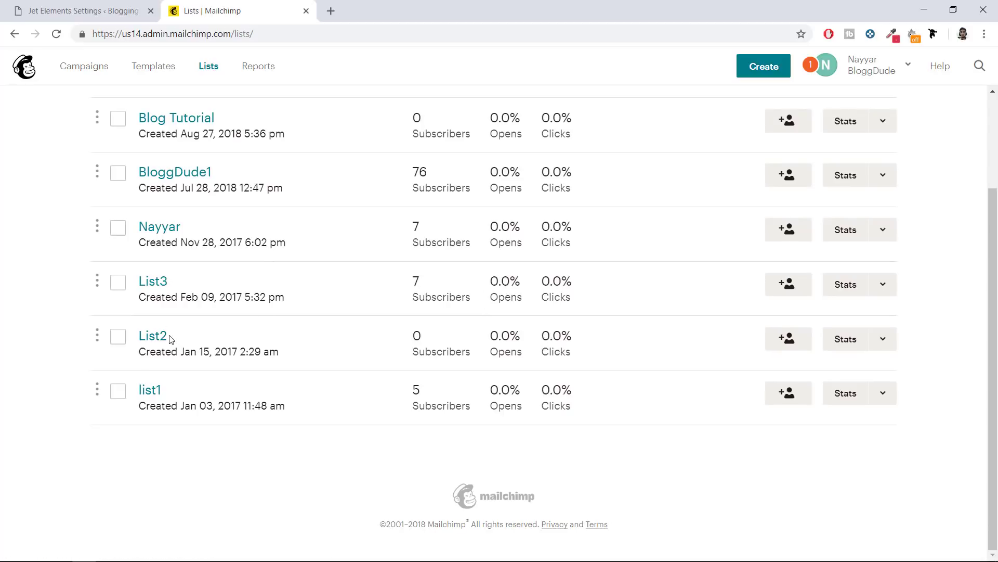
- Open the settings of List2 and select its unique list ID
left_click(892, 340)
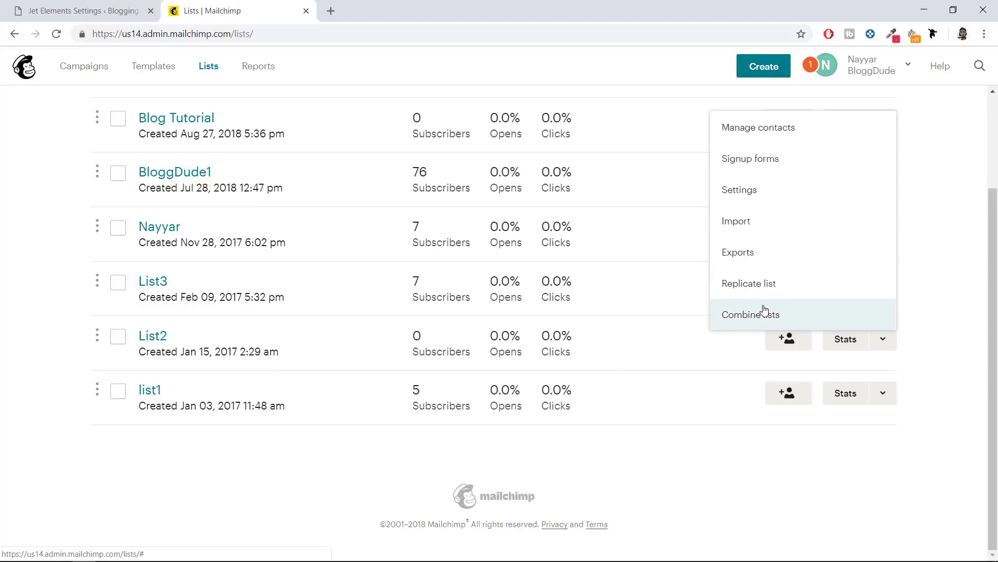
left_click(770, 194)
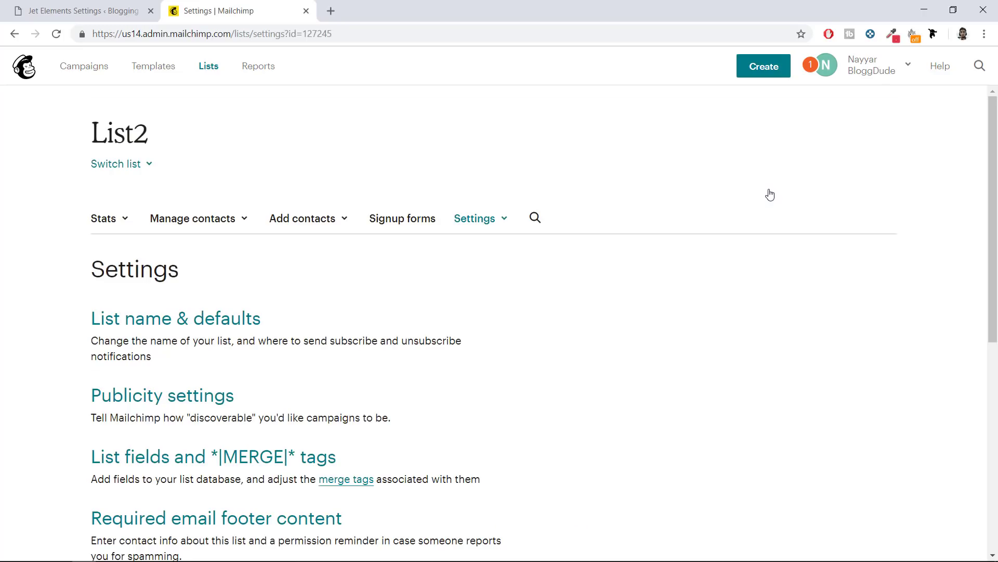
scroll(757, 255, "down", 8)
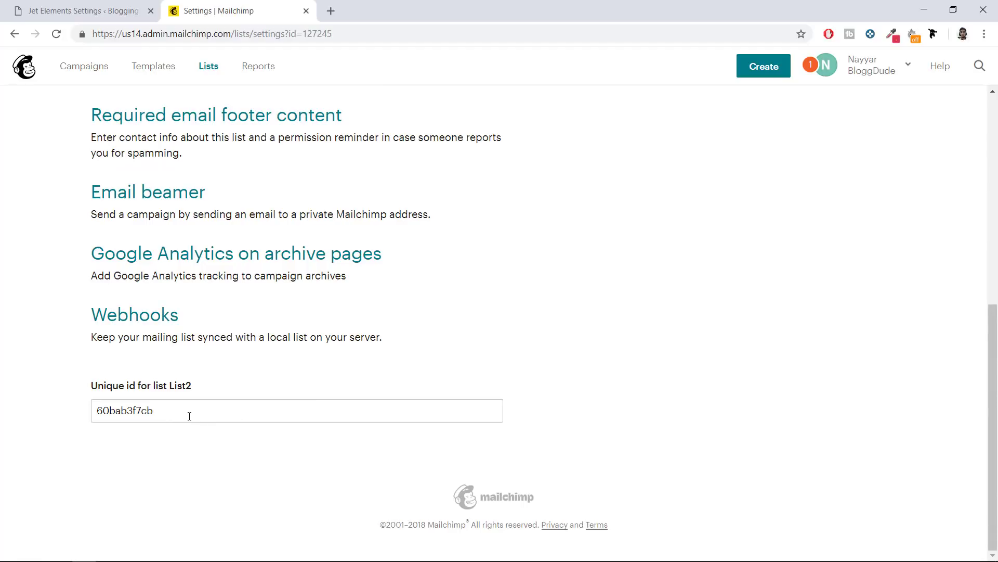
double_click(189, 415)
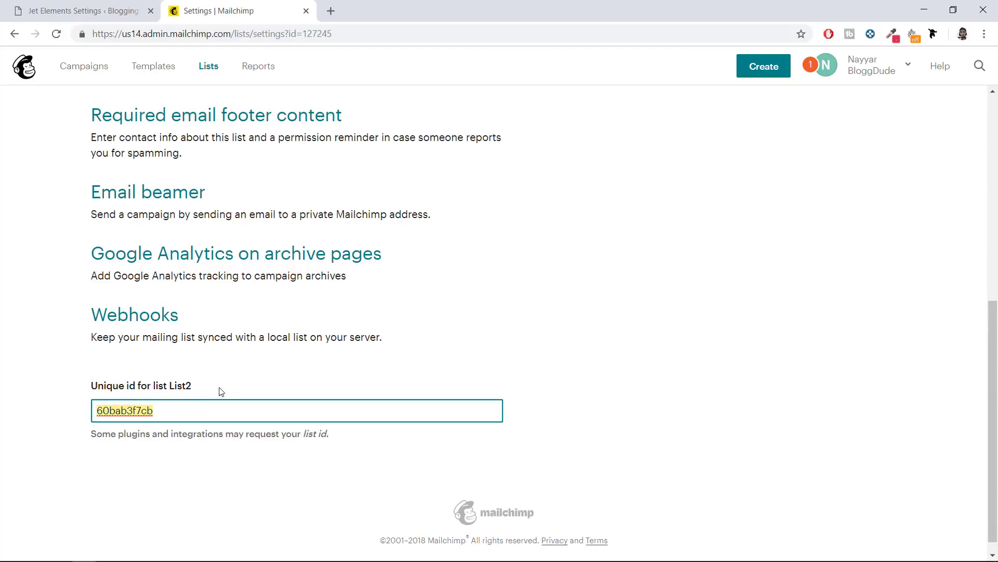
- Return to Jet Elements Settings, save the Mailing List Manager settings and close the Mailchimp tab
left_click(102, 4)
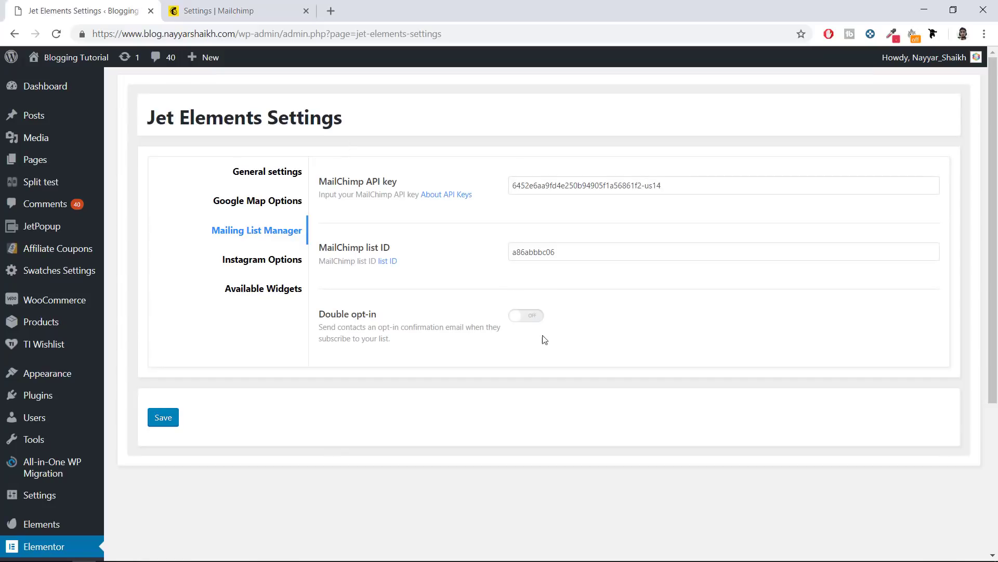
left_click_drag(563, 250, 424, 253)
left_click(329, 343)
left_click(165, 423)
left_click(306, 11)
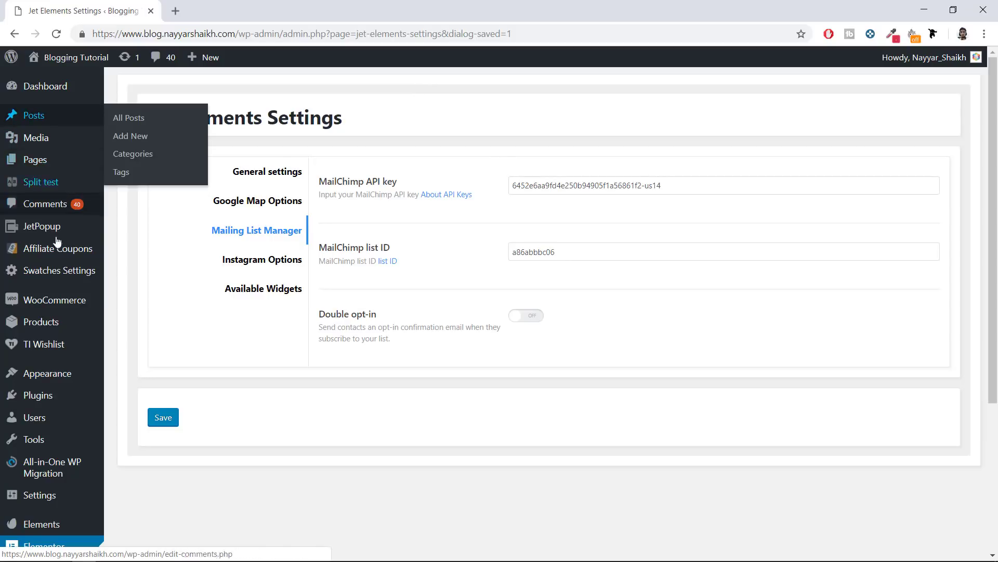
- Reopen JetPopup's Popup Library, filter the presets by the Subscribe category and look through the designs
mouse_move(52, 230)
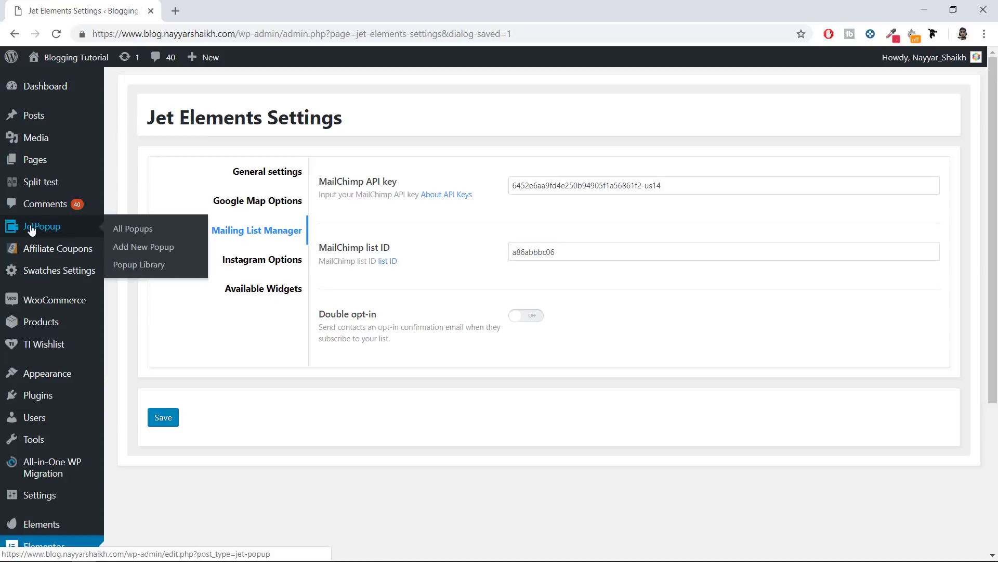
left_click(137, 265)
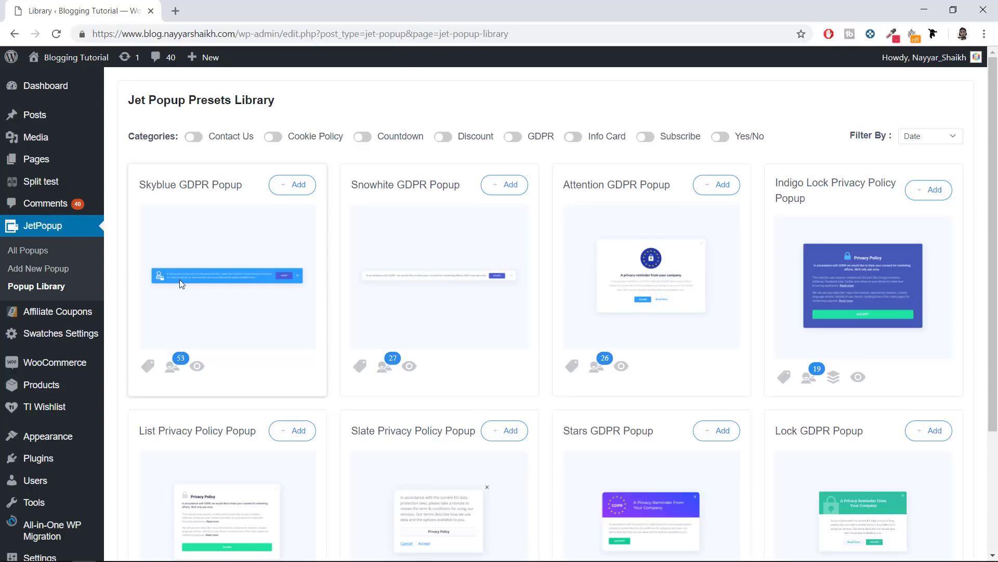
left_click(648, 137)
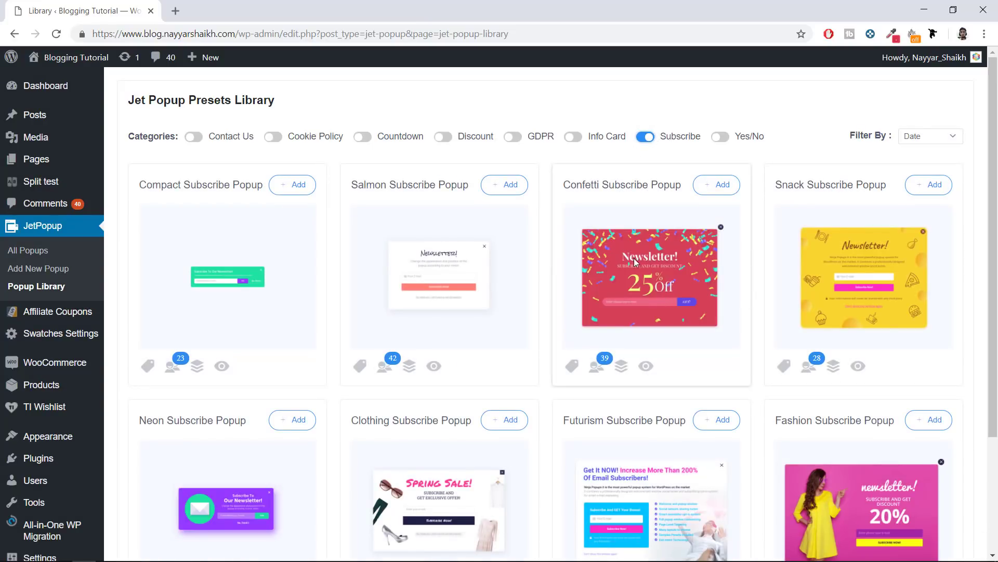
scroll(682, 249, "down", 3)
scroll(682, 254, "up", 3)
left_click_drag(571, 186, 653, 186)
left_click(681, 194)
left_click(703, 188)
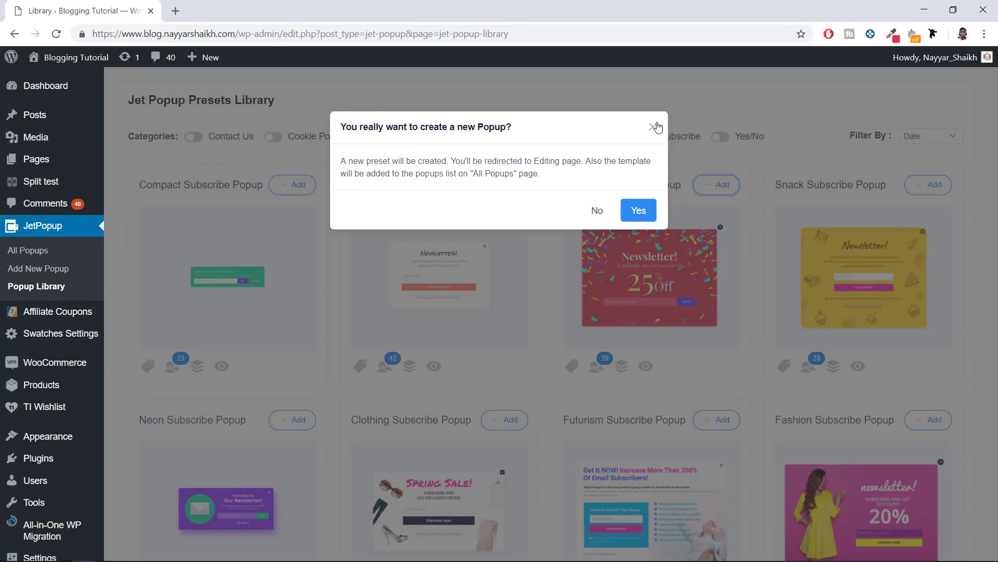
left_click(653, 128)
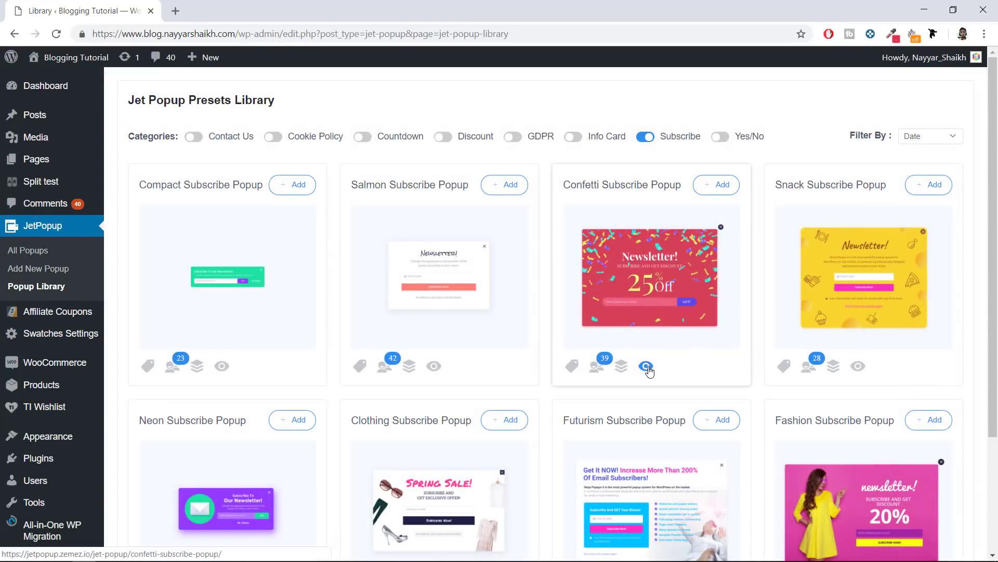
- Open the live preview of the Confetti Subscribe Popup preset and examine its design and animation
left_click(646, 367)
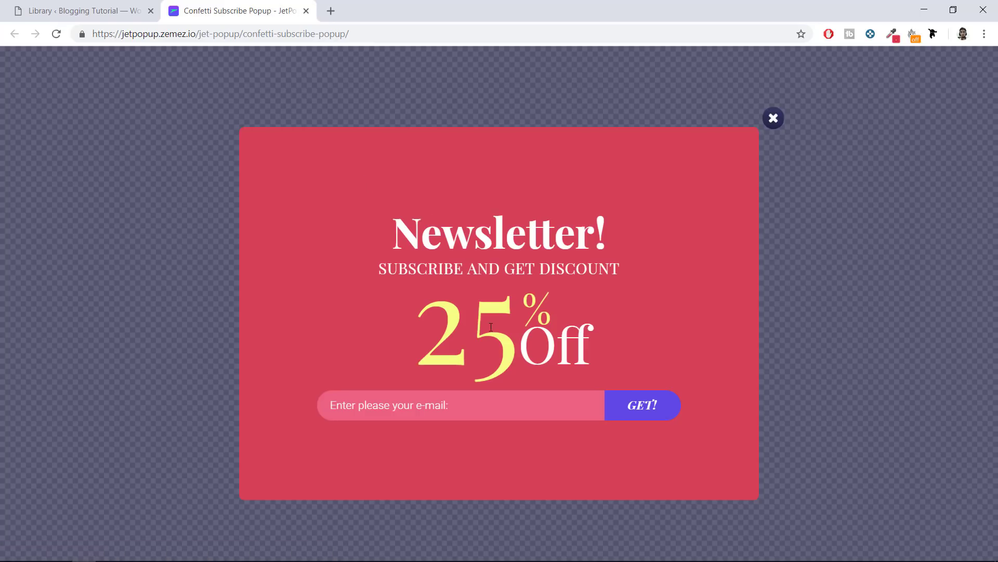
left_click(105, 10)
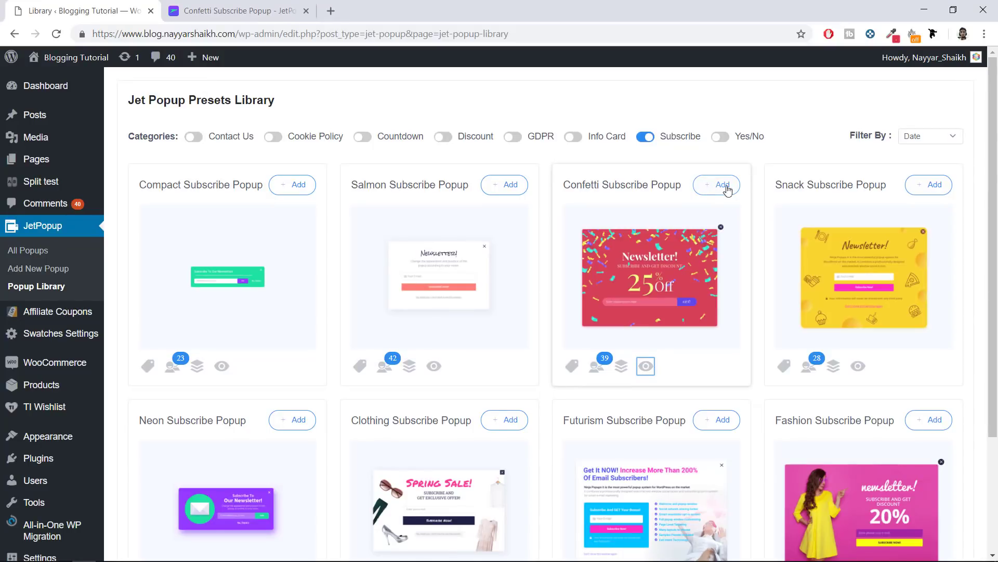
left_click(291, 11)
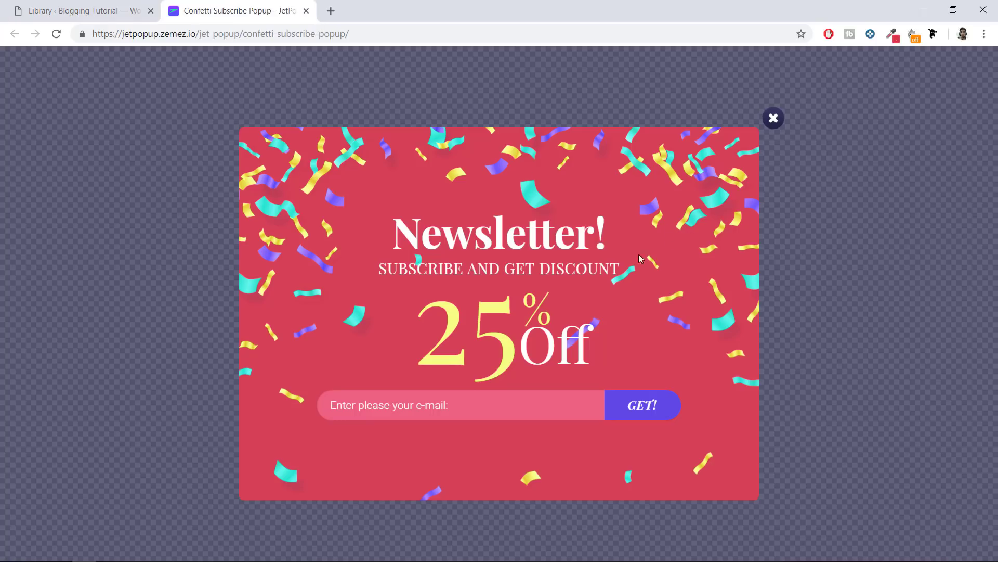
- Close the preset preview and create a new popup from the Confetti Subscribe Popup preset
left_click(306, 11)
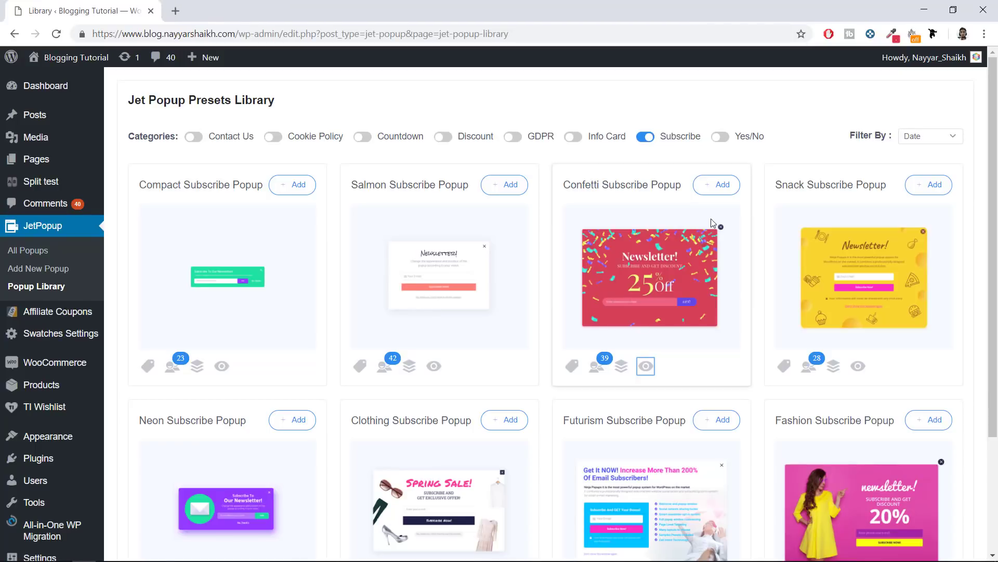
left_click(725, 185)
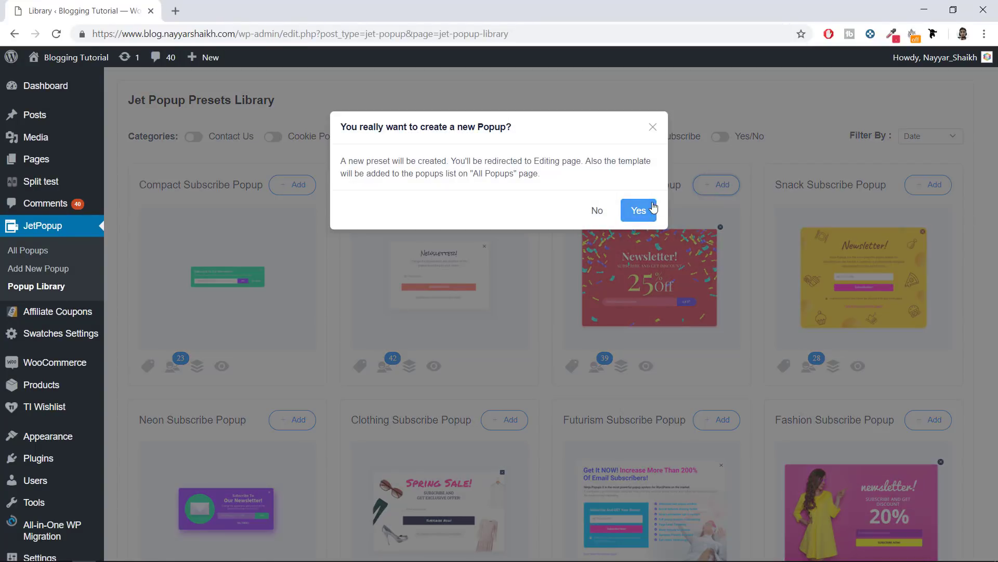
left_click(633, 209)
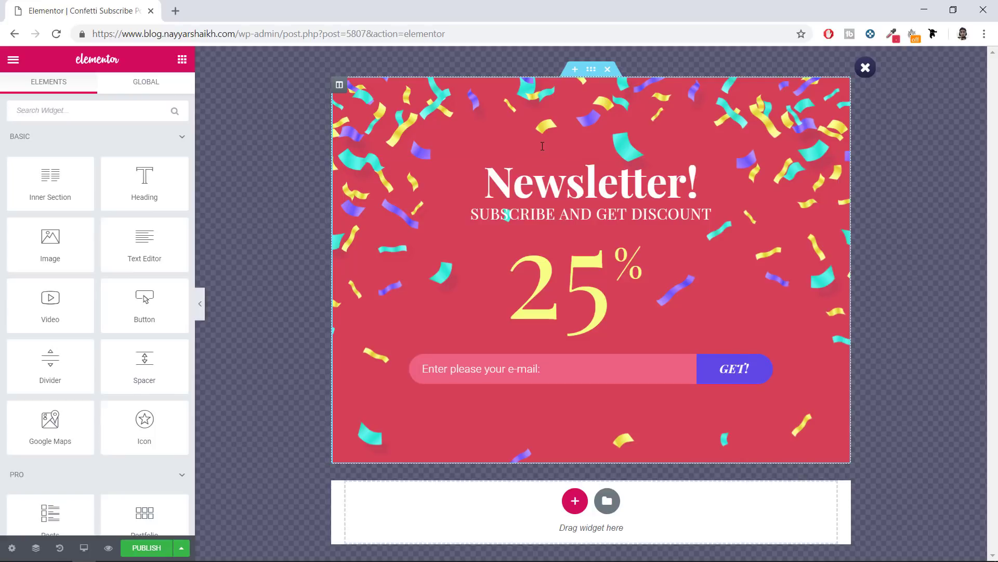
- Set the background color of the popup's column to the light blue swatch #6ec1e4
left_click(340, 86)
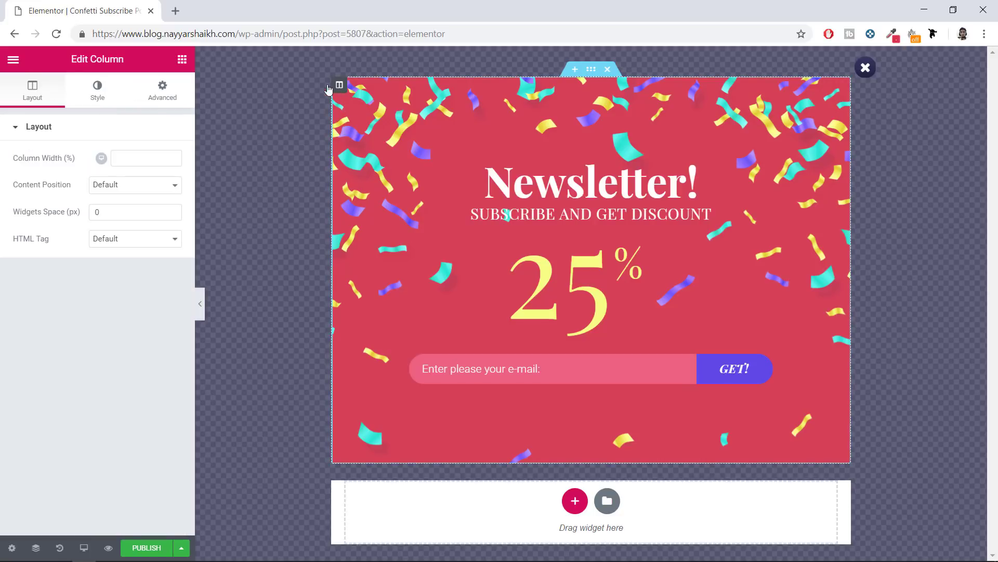
left_click(102, 92)
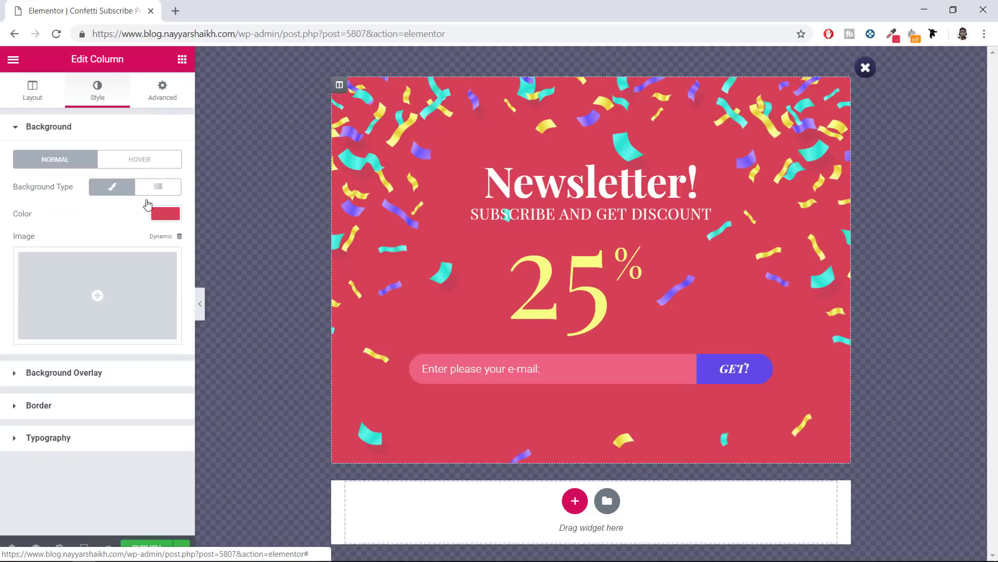
left_click(174, 219)
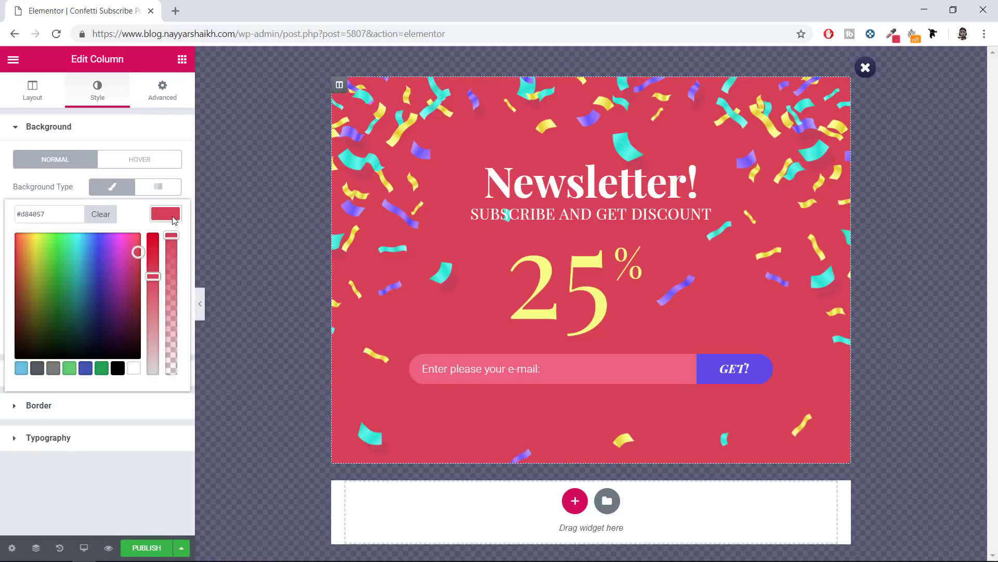
left_click(21, 369)
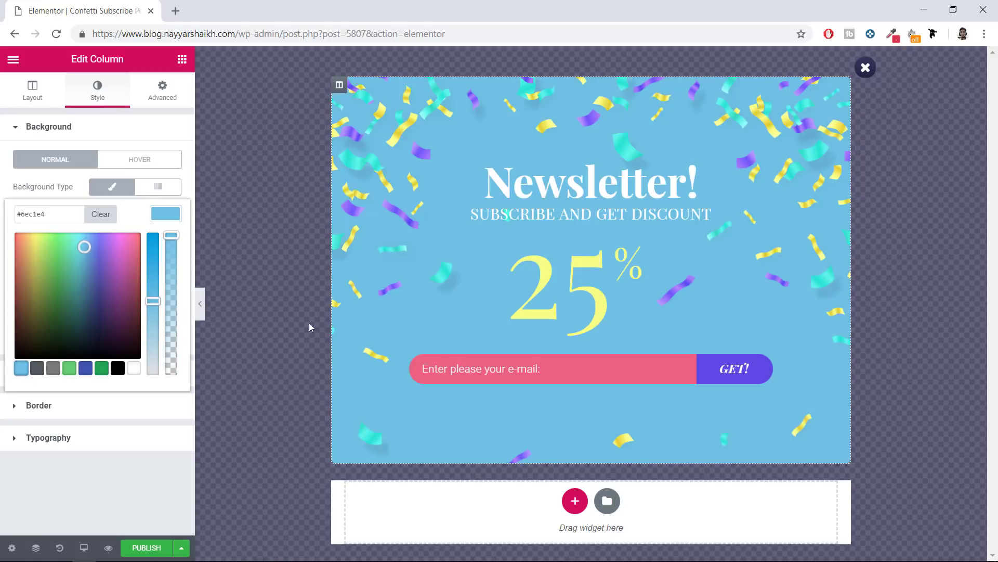
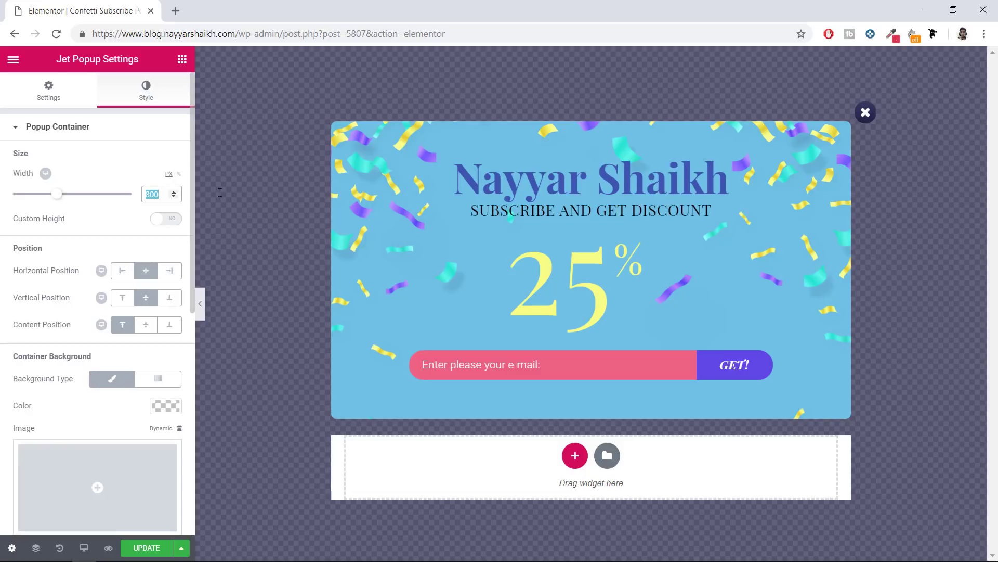
- Set the popup container's width to 600 px and go to the popup's title in the general settings
type("600")
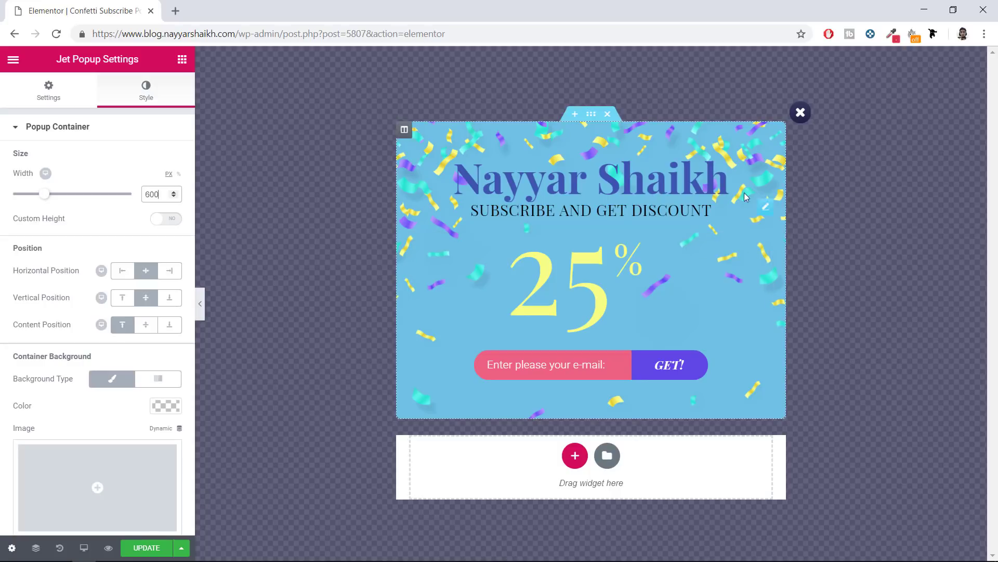
left_click(48, 91)
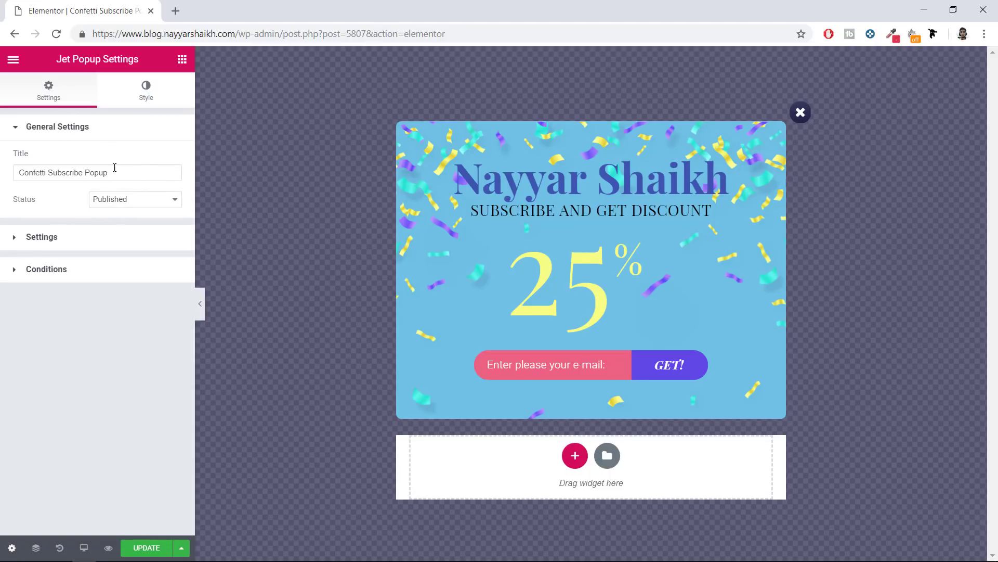
left_click_drag(132, 173, 43, 172)
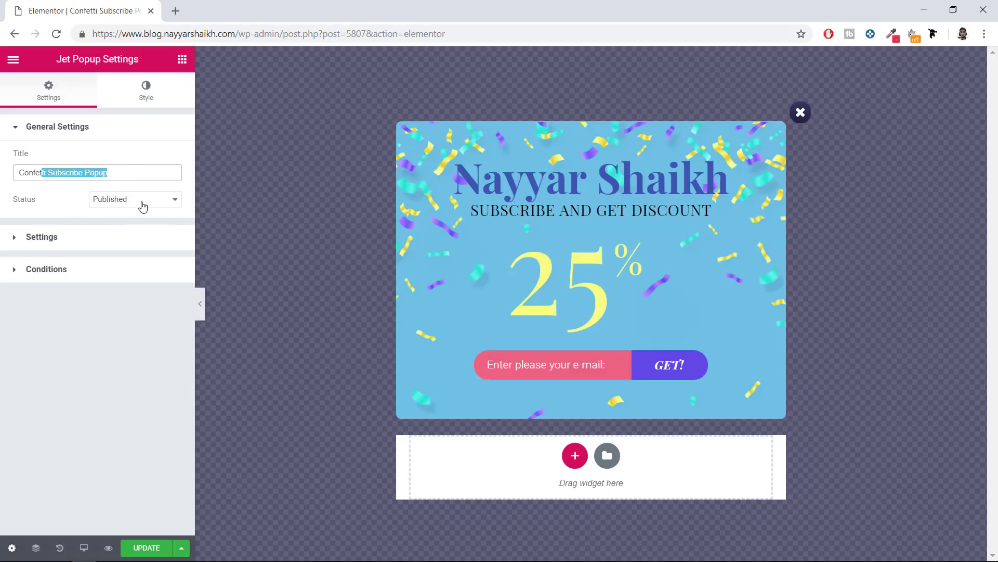
- Try the ZoomIn and Vertical Flip animations on the popup
left_click(55, 243)
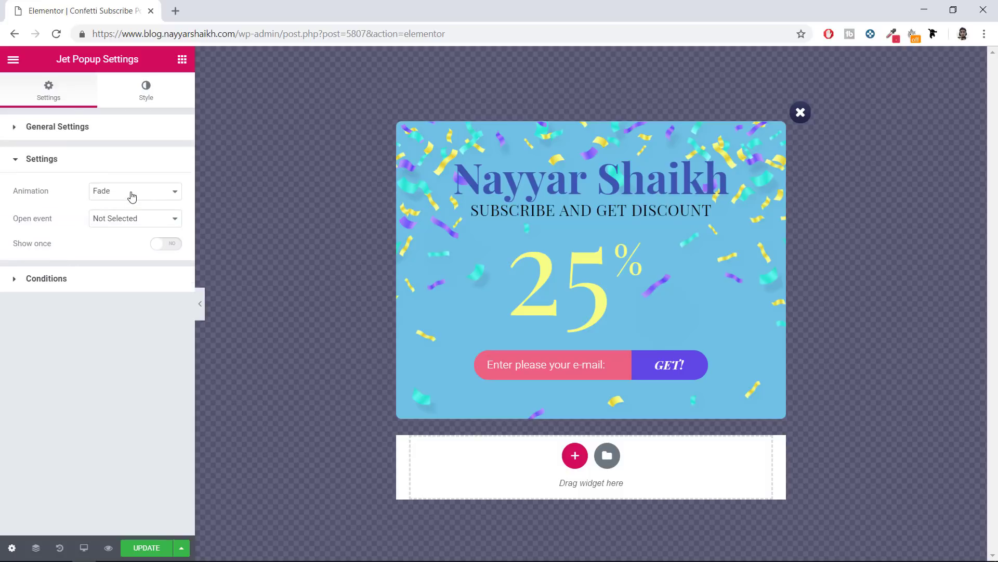
left_click(132, 197)
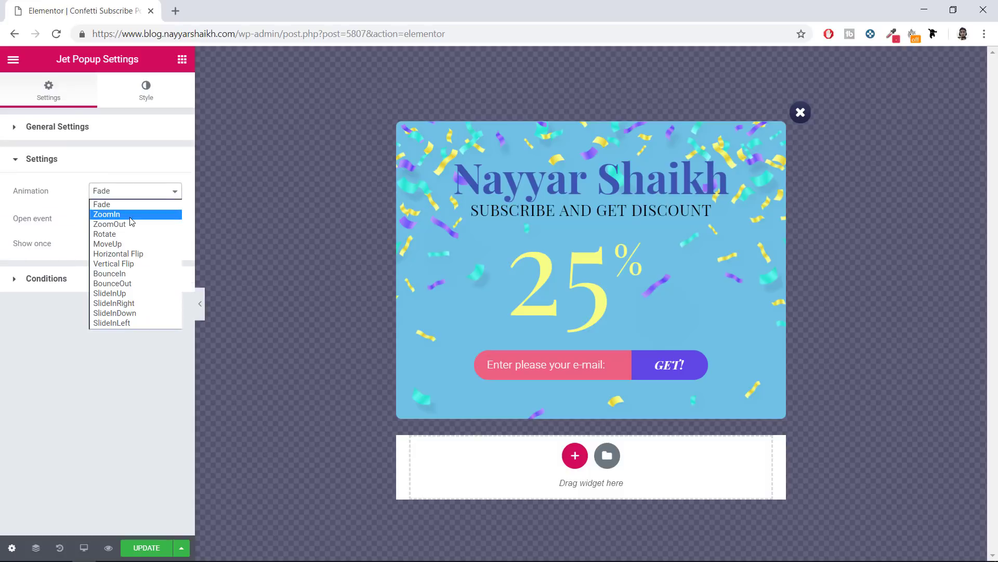
left_click(126, 217)
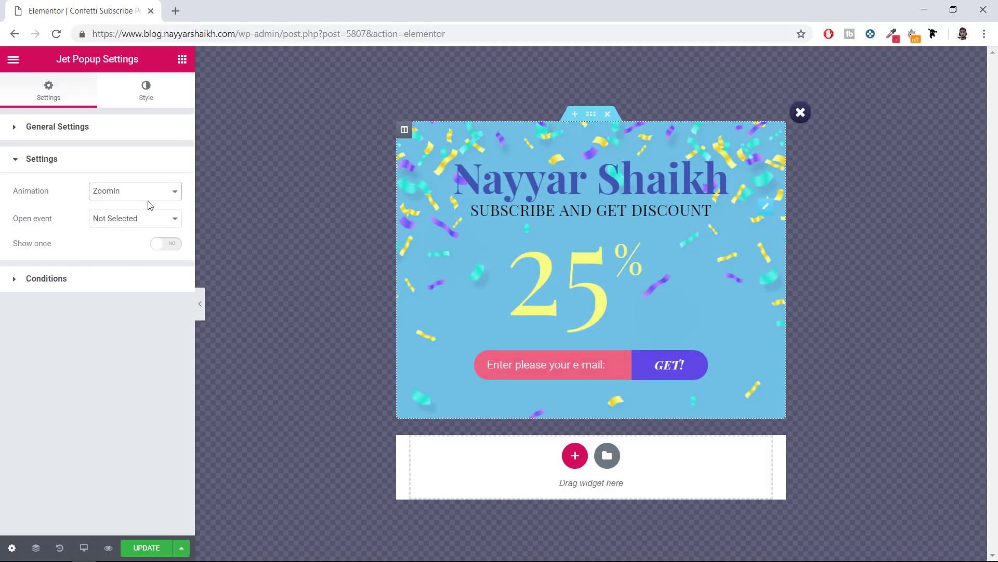
left_click(134, 191)
left_click(137, 265)
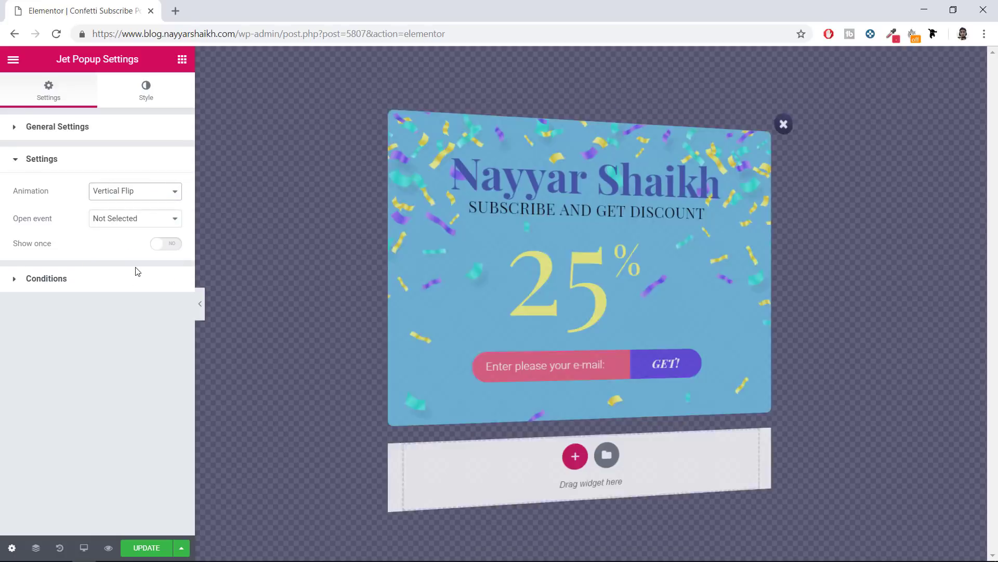
- Set the popup's animation to BounceOut and enable Show once
left_click(126, 191)
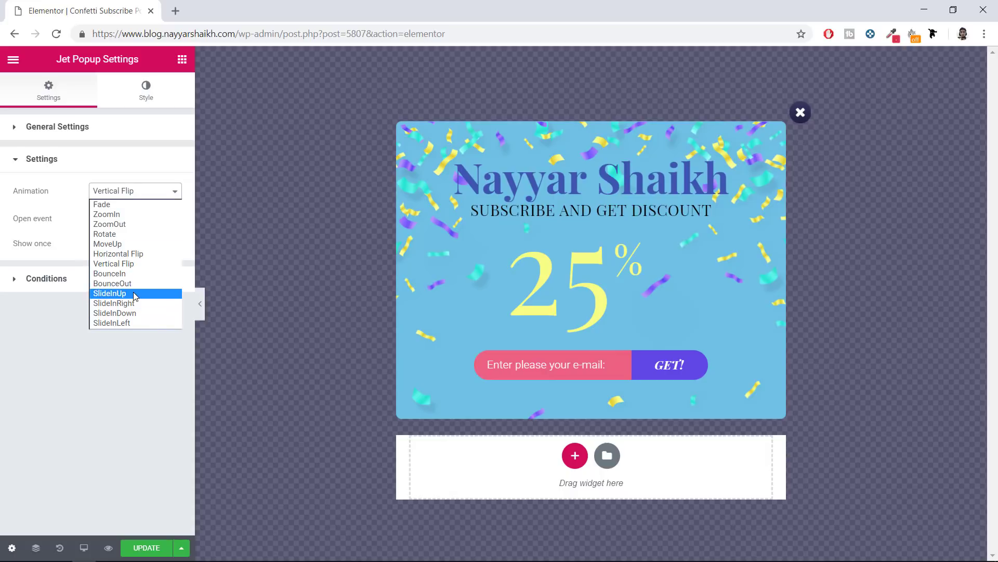
left_click(129, 283)
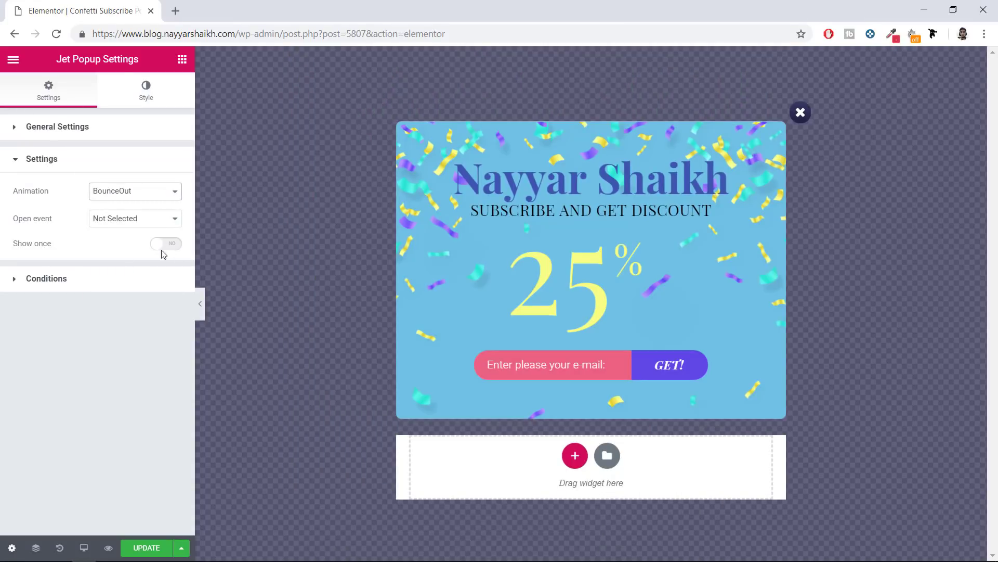
left_click(176, 241)
- Set the popup's general display condition to Entire Site
left_click(107, 289)
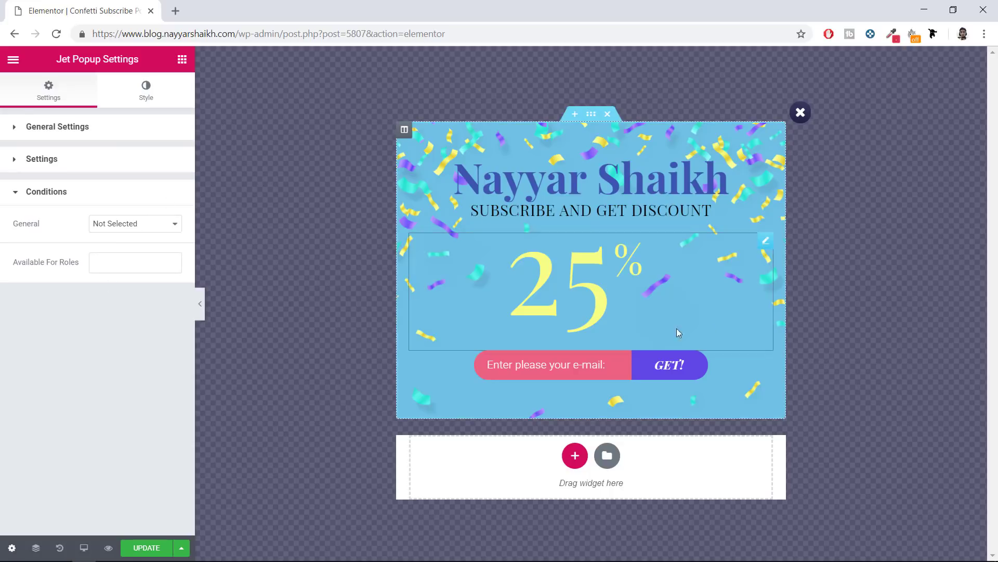
left_click(140, 225)
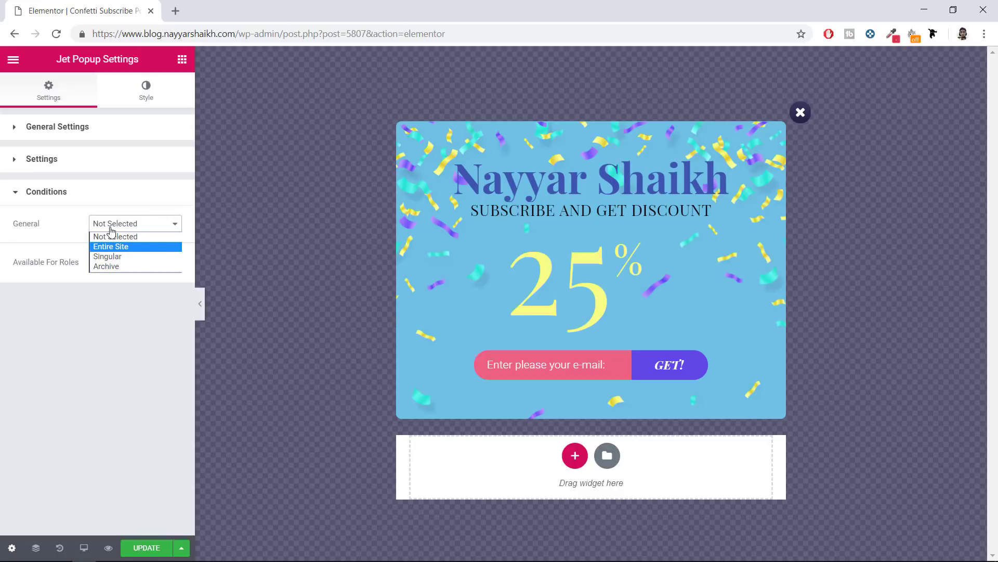
left_click(127, 247)
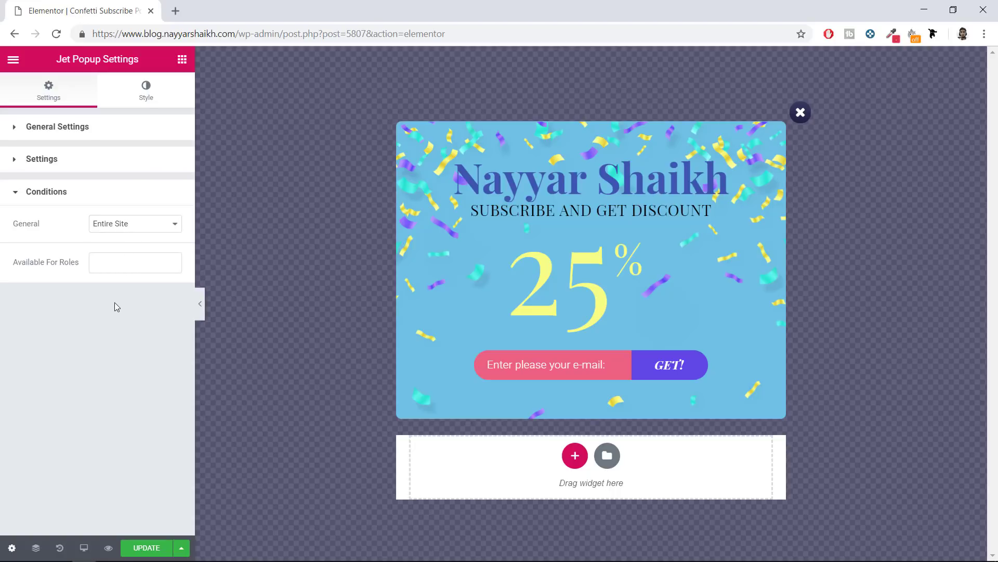
- Try the On page load(s) open event and the Page Scrolled(%) open event with a scroll page progress of 50
left_click(81, 160)
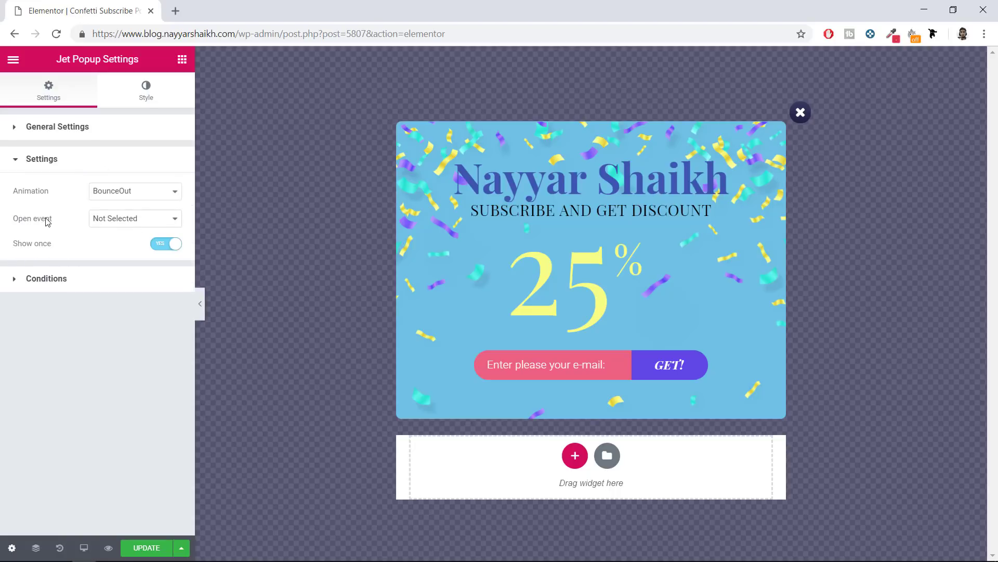
left_click(134, 221)
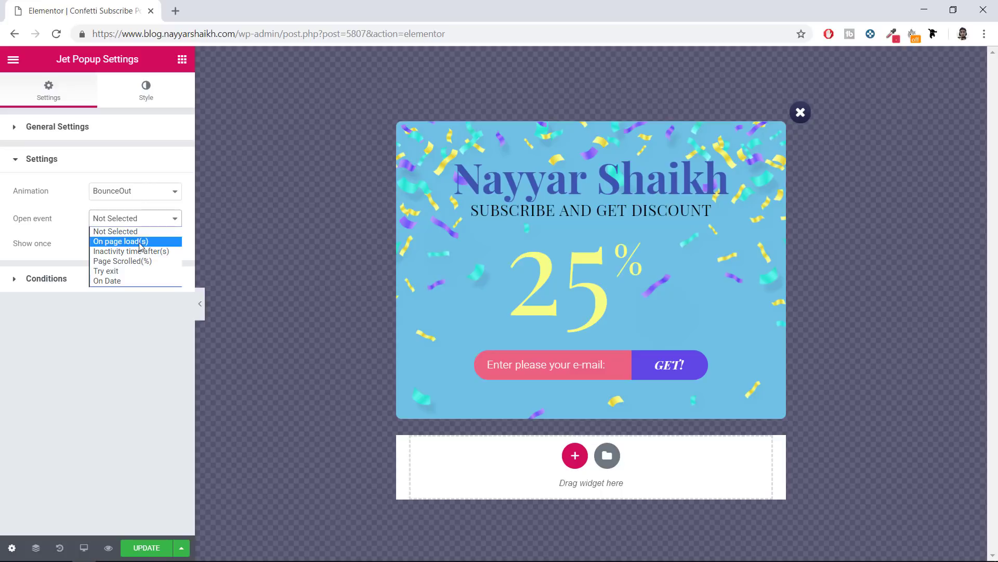
left_click(139, 242)
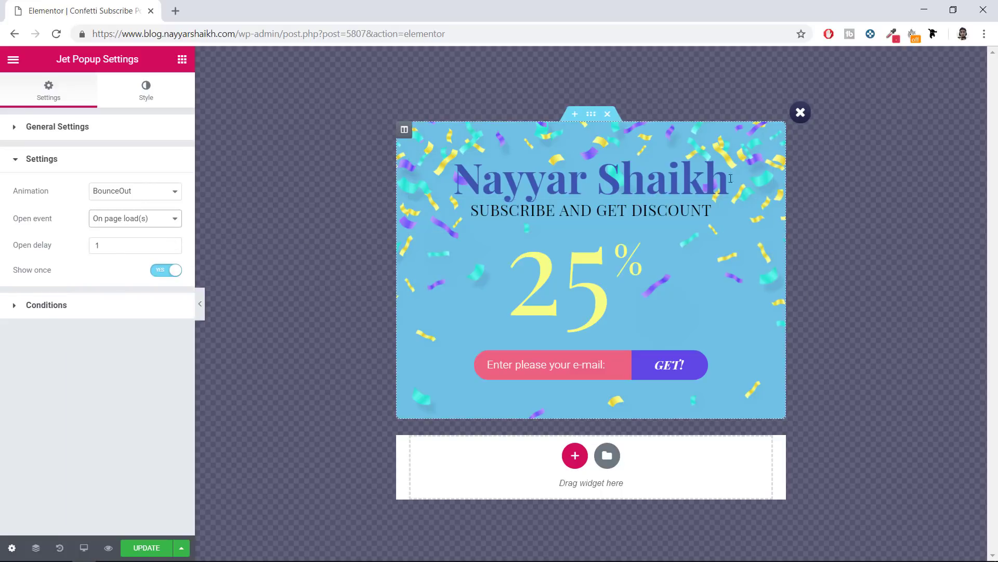
left_click(163, 218)
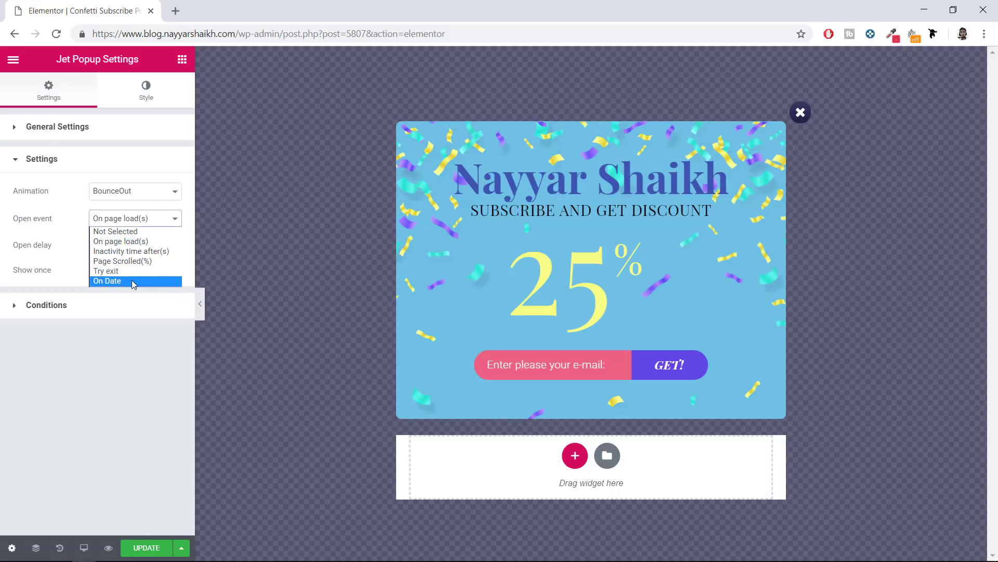
left_click(128, 261)
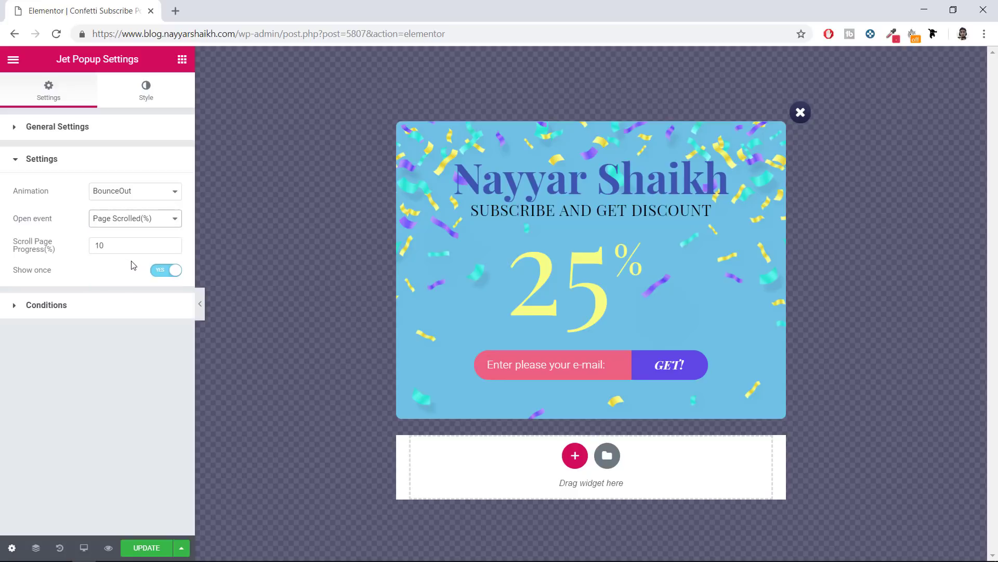
left_click_drag(123, 245, 94, 238)
type("5")
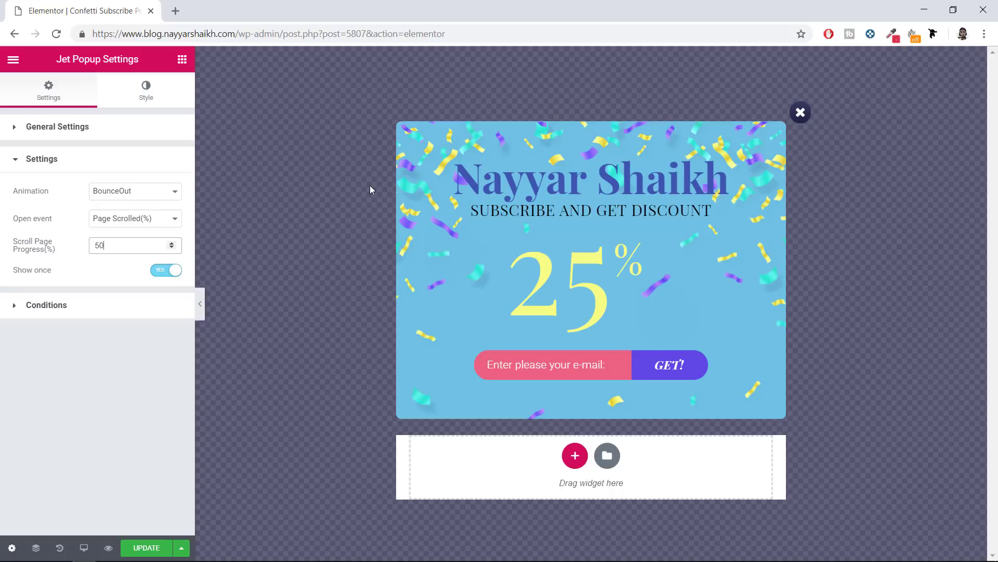
- Set the popup's open event to Try exit and update the popup
left_click(126, 220)
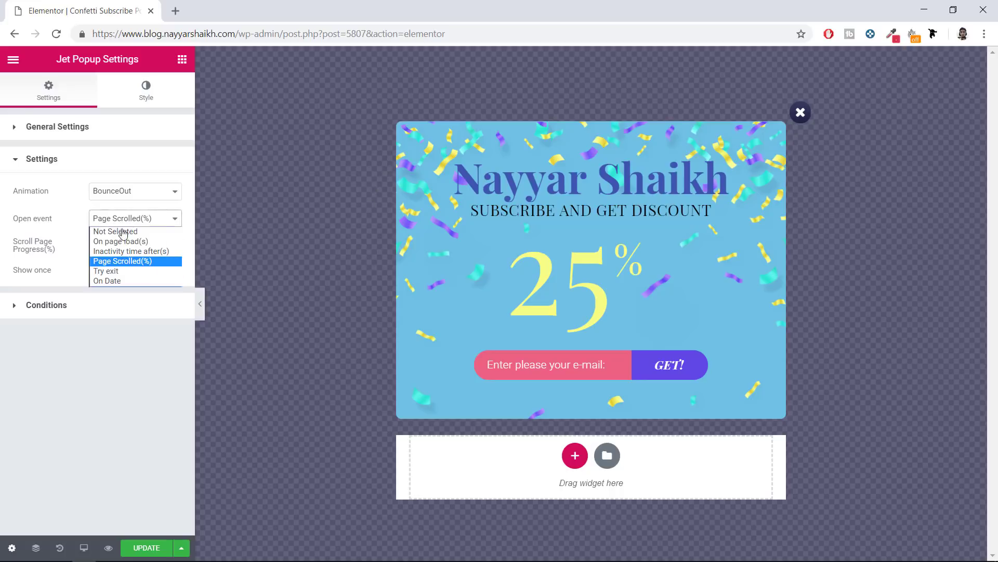
left_click(130, 271)
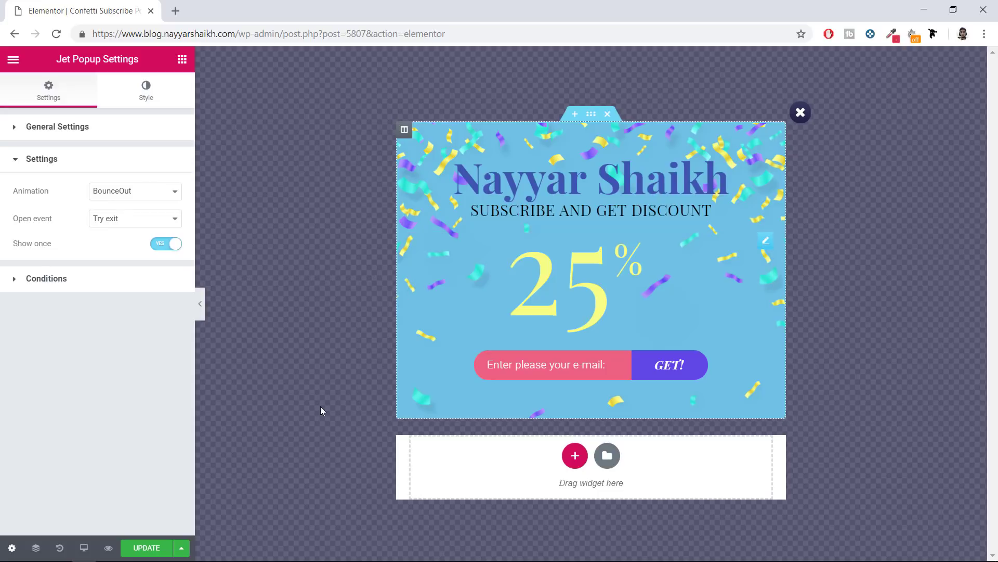
left_click(145, 547)
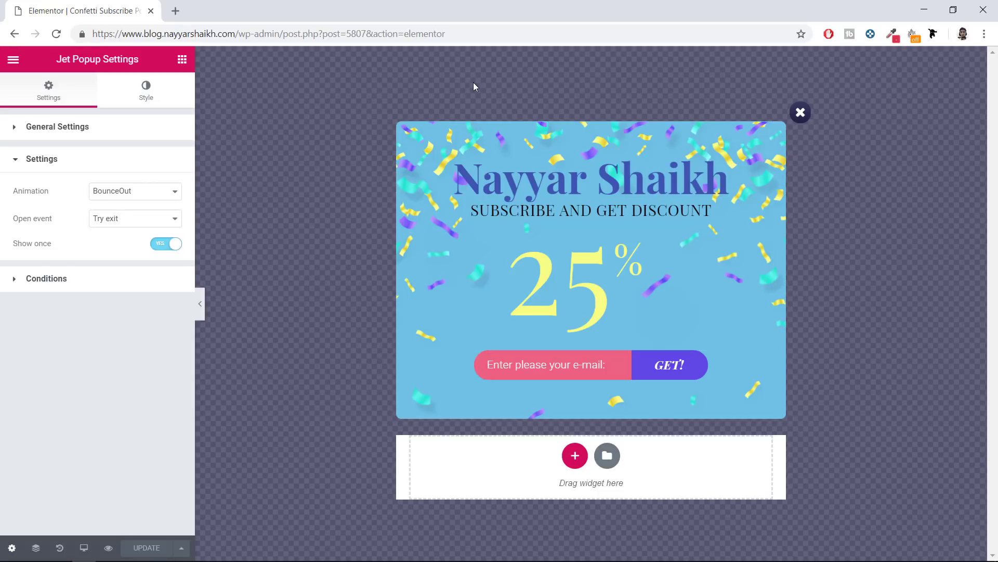
- Copy the site's base address and open the live home page in a new incognito window
left_click_drag(238, 34, 69, 32)
key("ctrl+c")
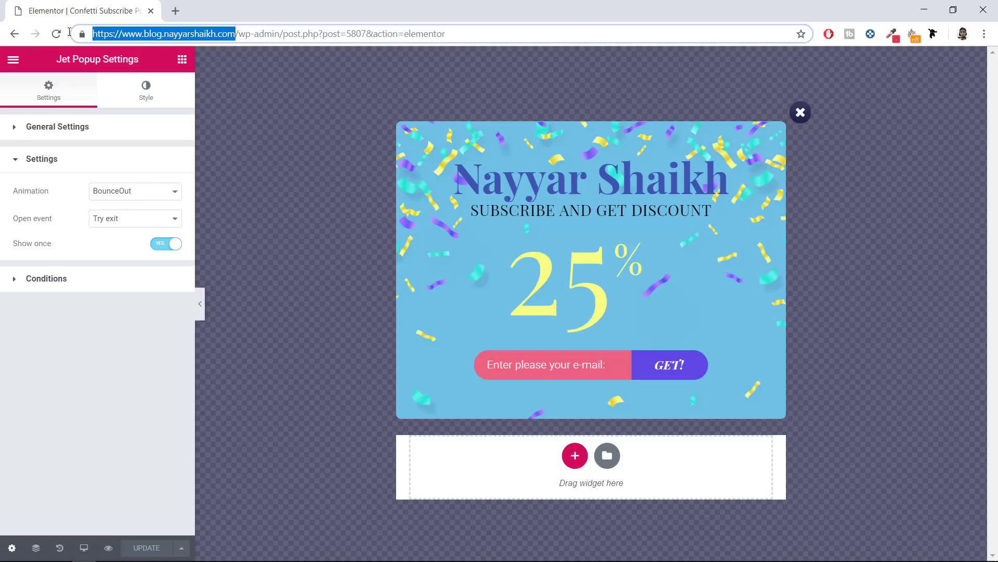
left_click(984, 34)
left_click(918, 86)
key("ctrl+v")
key("Return")
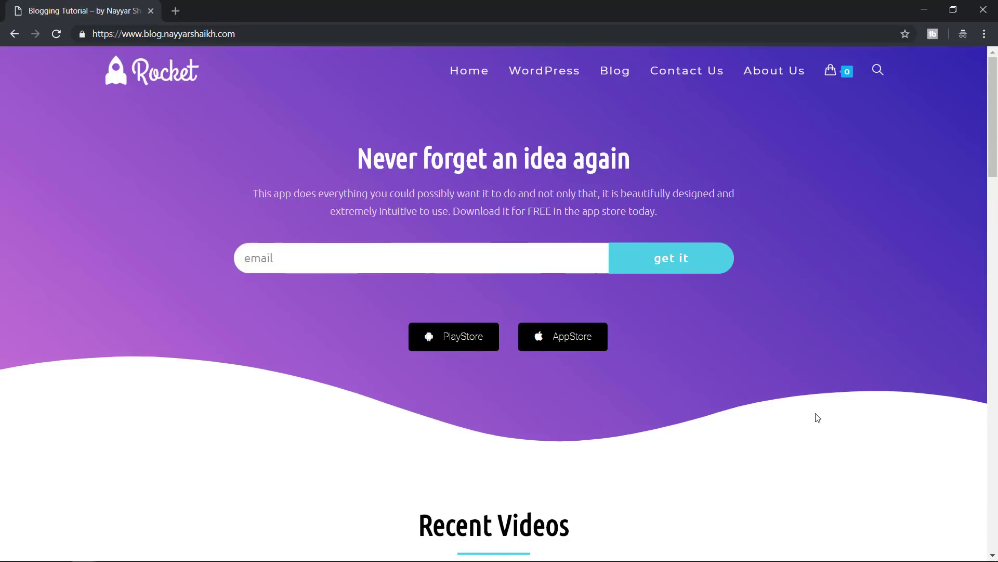
- Look through the home page's recent posts and open "How to Make a Website in 2018 using WordPress & Brizy FREE (Step by Step)"
scroll(817, 418, "down", 15)
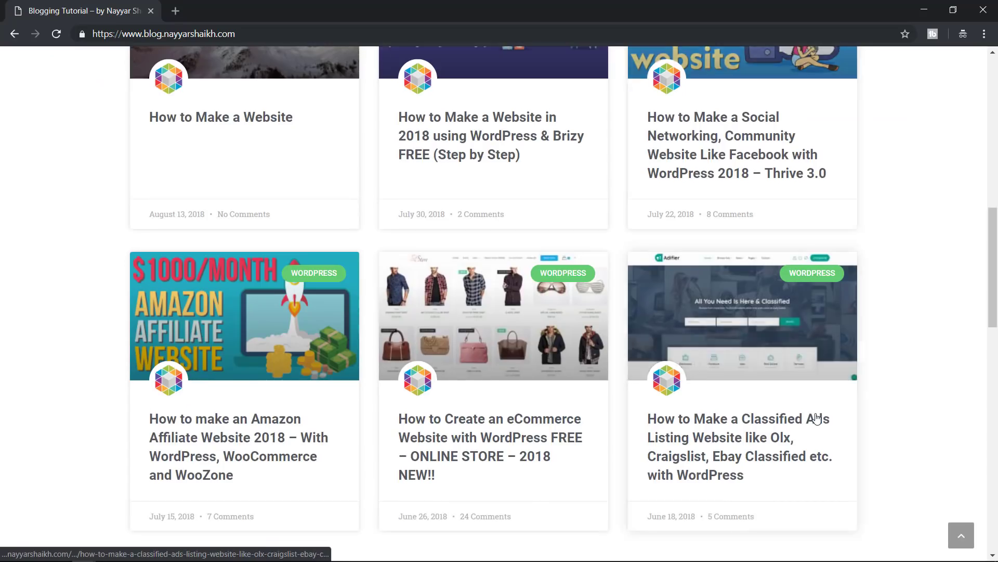
scroll(816, 414, "down", 7)
scroll(816, 414, "up", 11)
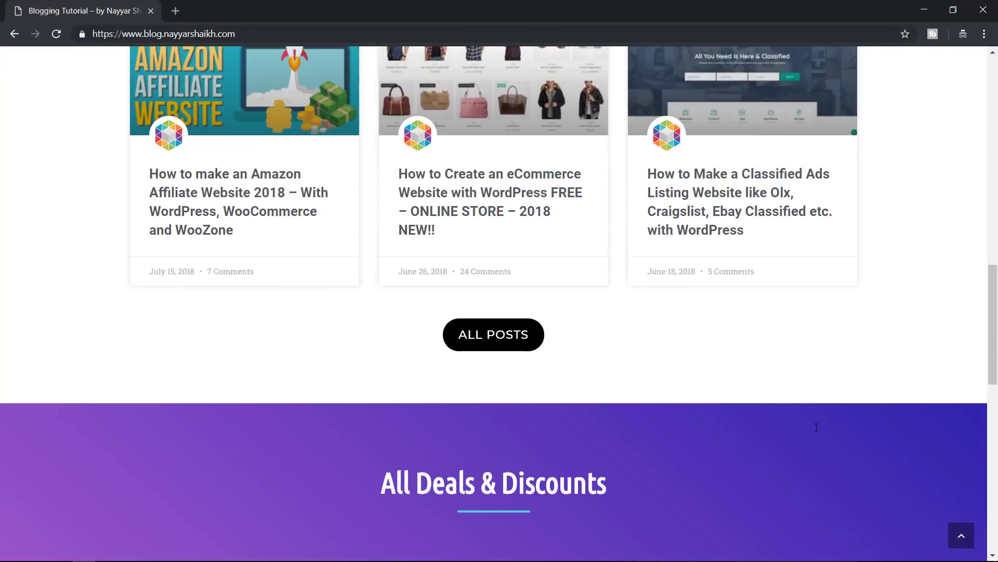
scroll(816, 428, "up", 9)
scroll(816, 416, "down", 5)
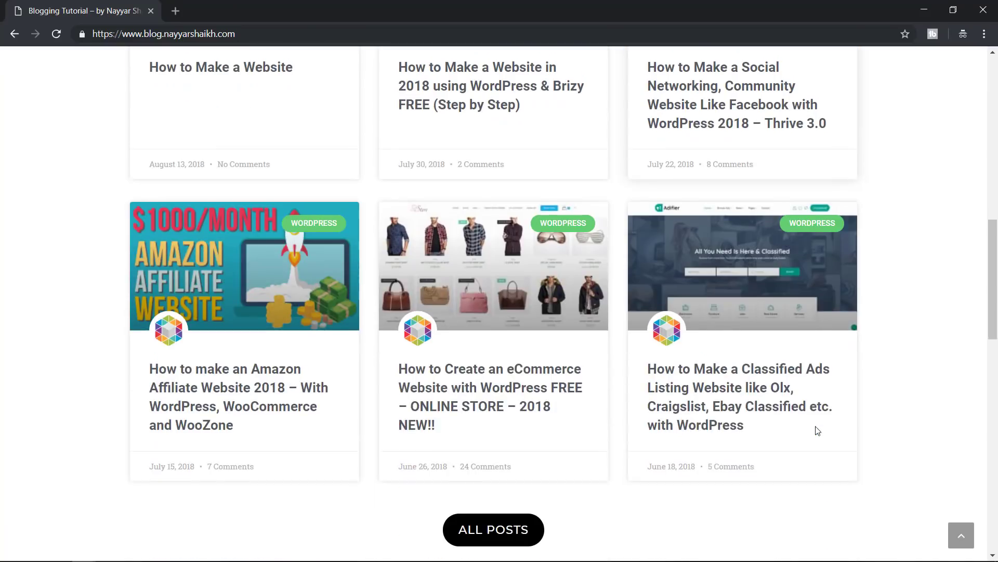
scroll(622, 317, "up", 2)
left_click(509, 217)
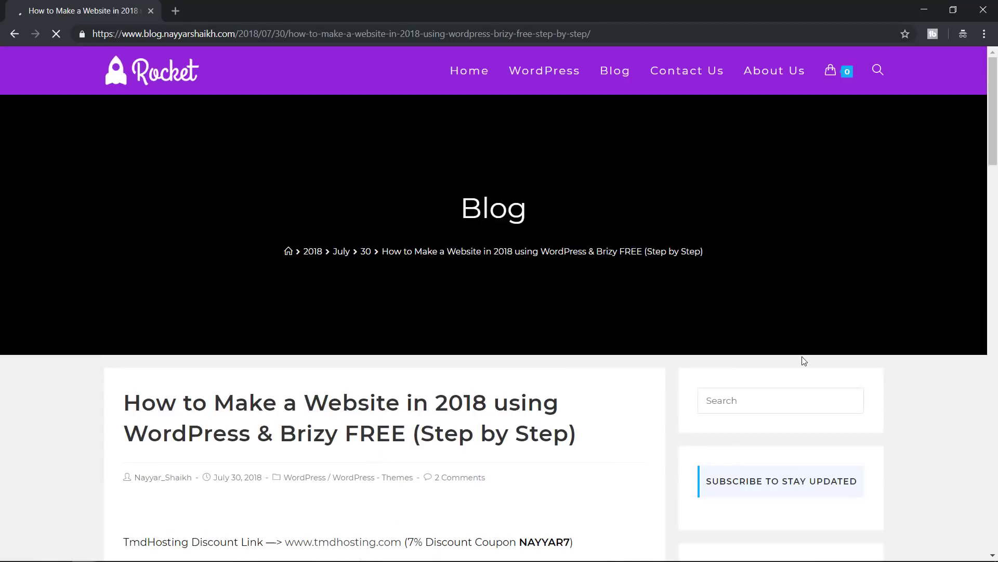
- Scroll through the opened post, trigger the exit popup, and check its e-mail field
scroll(805, 360, "down", 10)
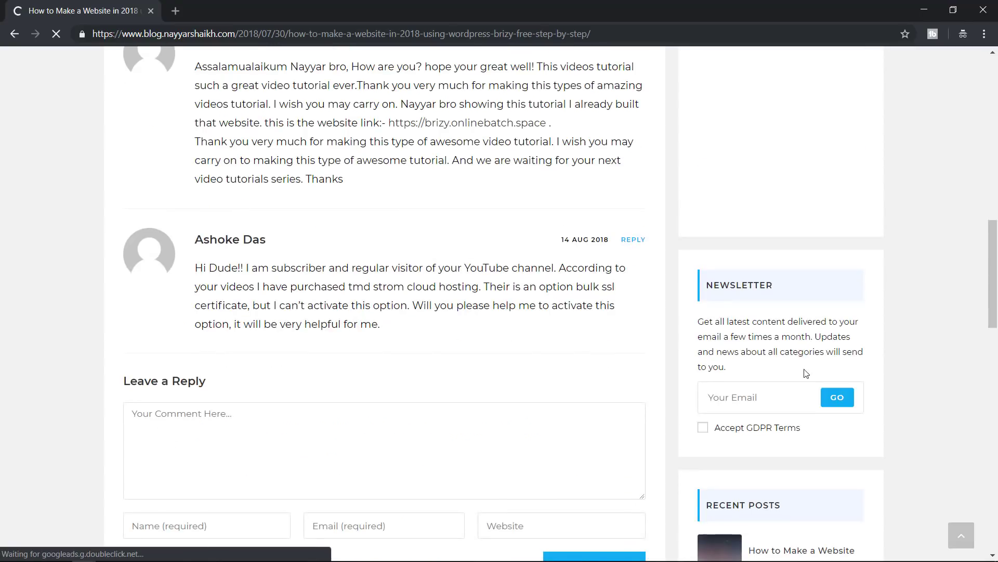
scroll(805, 372, "up", 15)
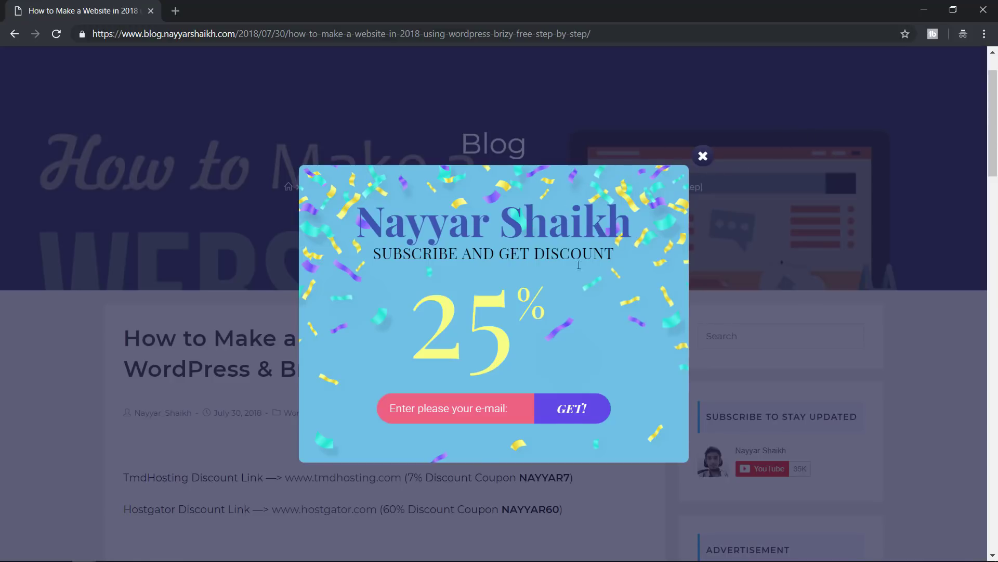
left_click(460, 408)
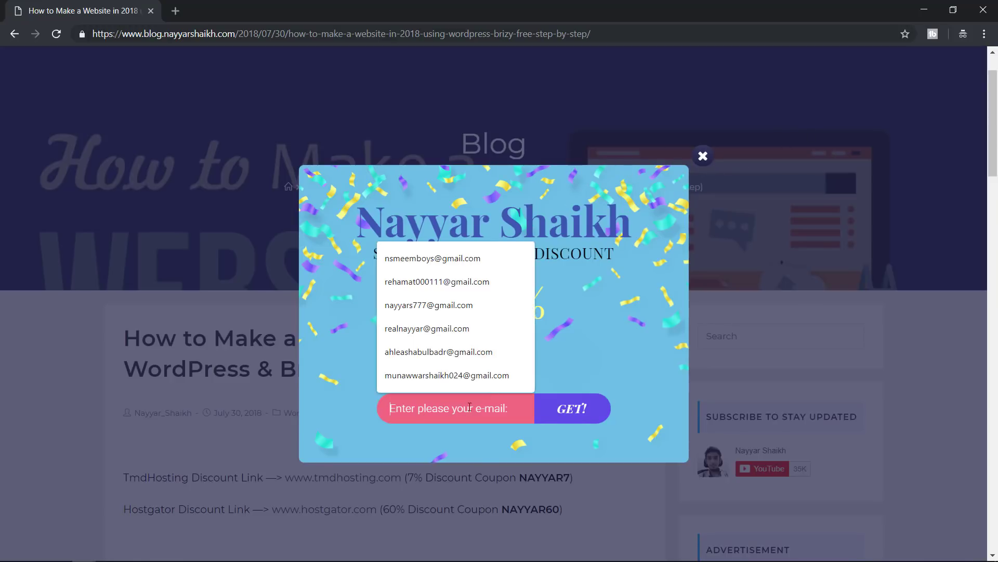
left_click(666, 348)
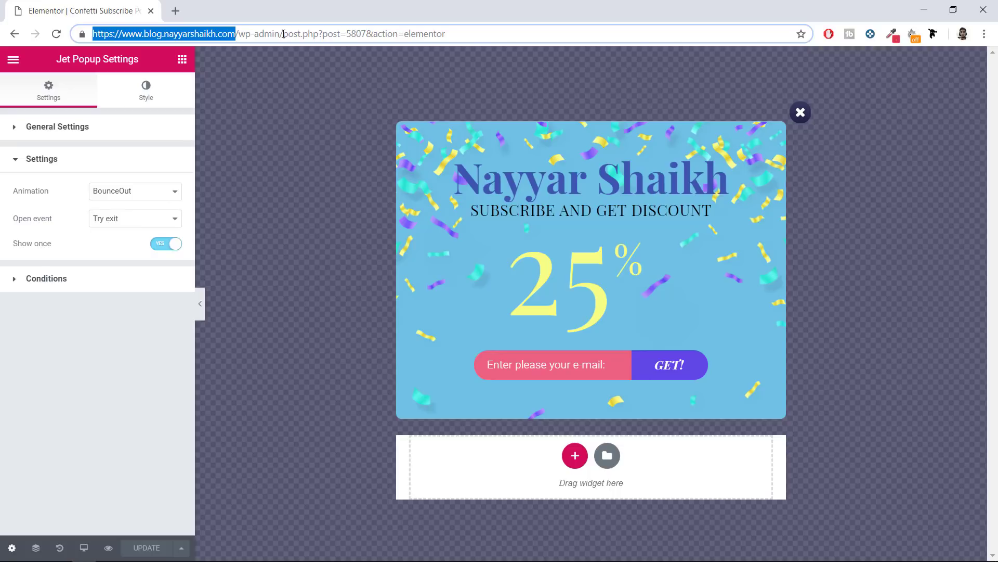
- Open the site's wp-admin dashboard and move the Confetti Subscribe Popup from the JetPopup list to the trash
left_click_drag(485, 34, 281, 25)
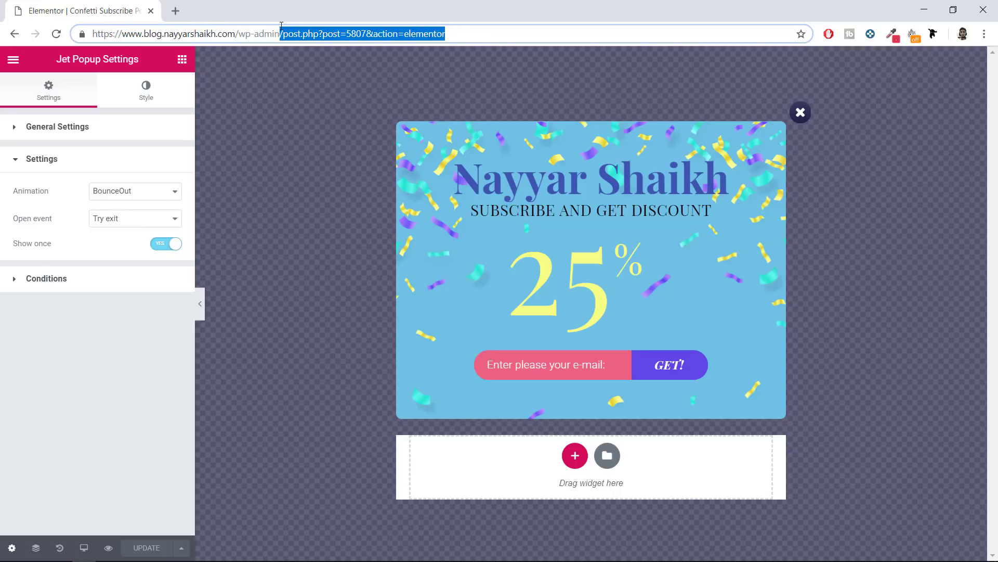
key("BackSpace")
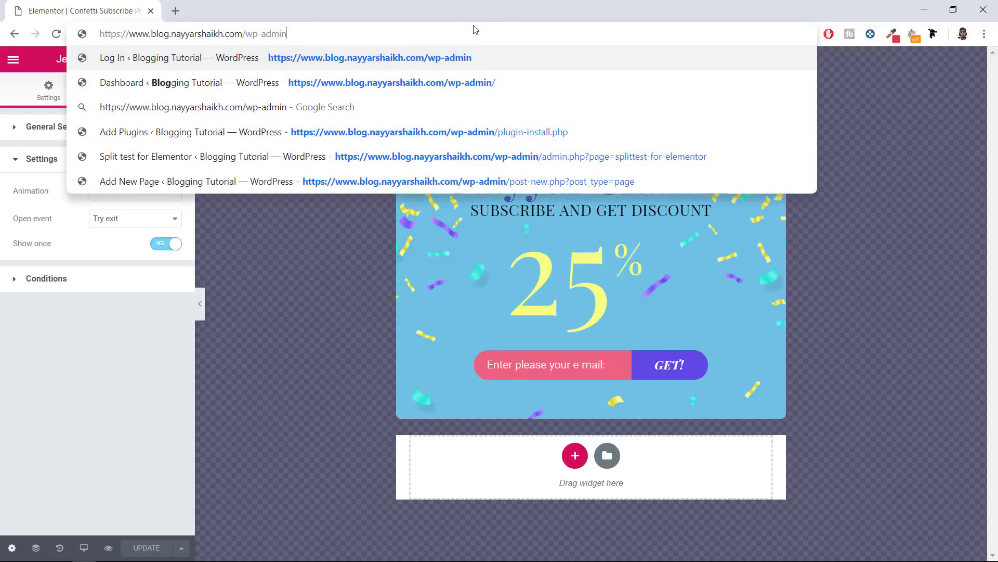
type("/wp-admin")
key("Return")
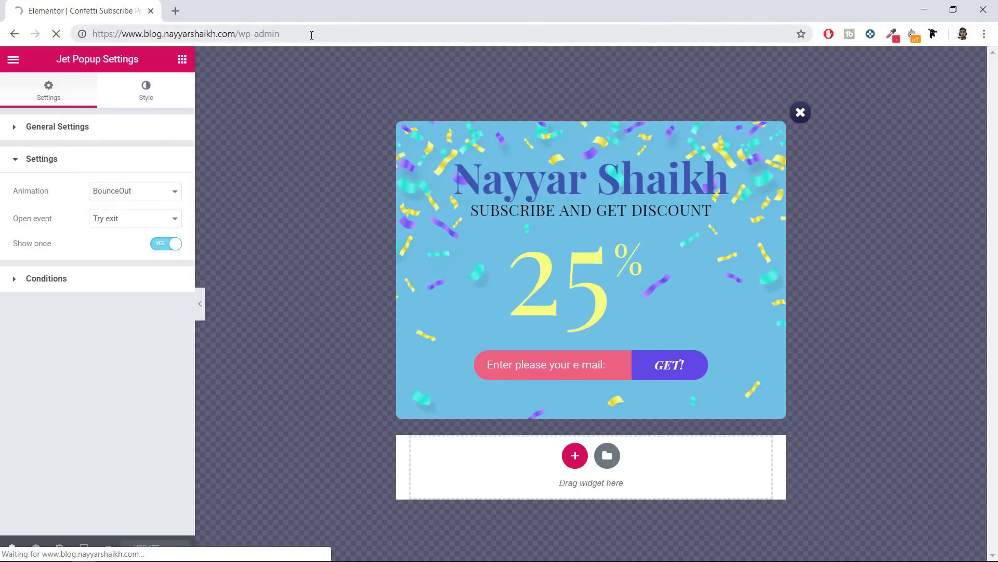
scroll(348, 214, "down", 2)
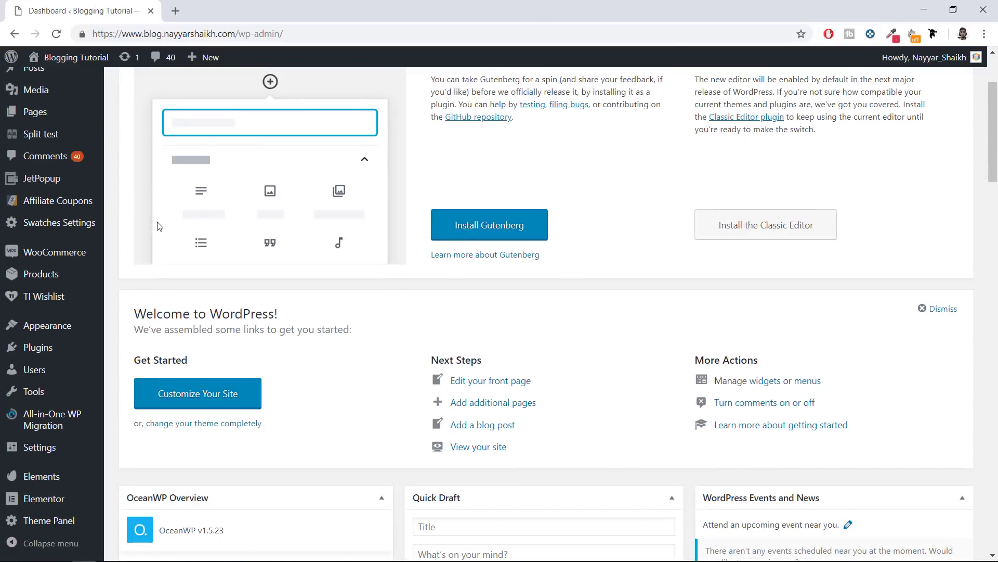
left_click(43, 179)
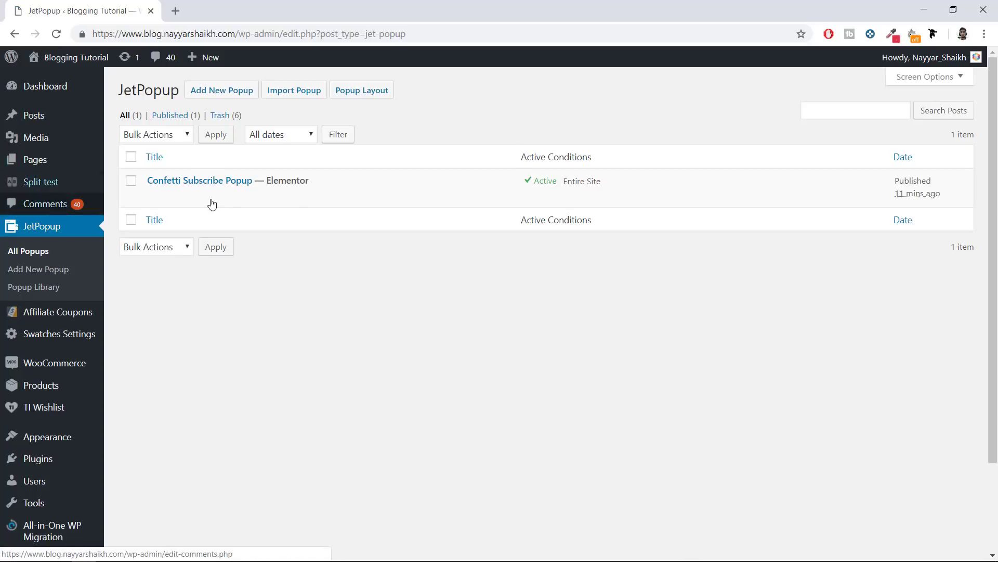
mouse_move(252, 174)
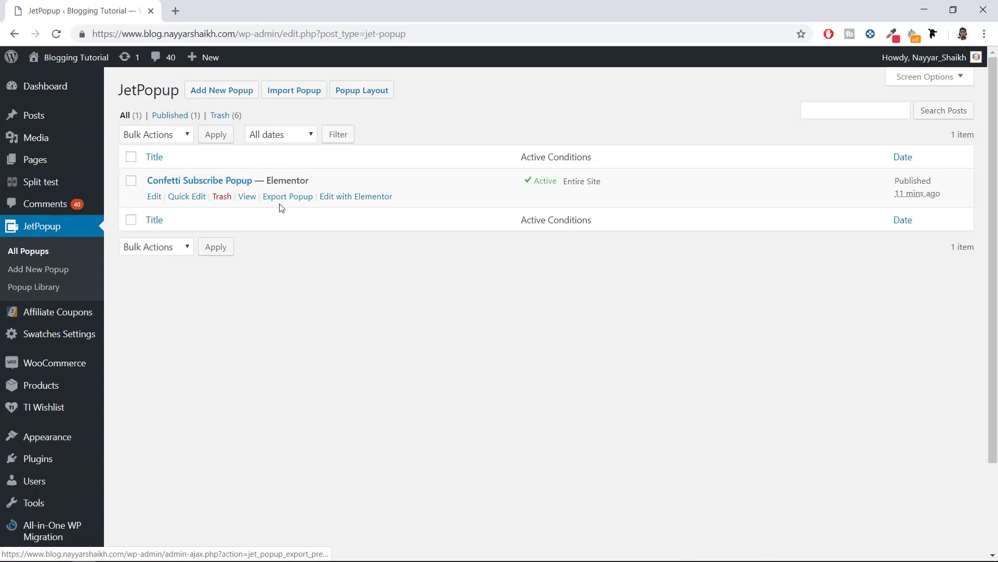
left_click(223, 199)
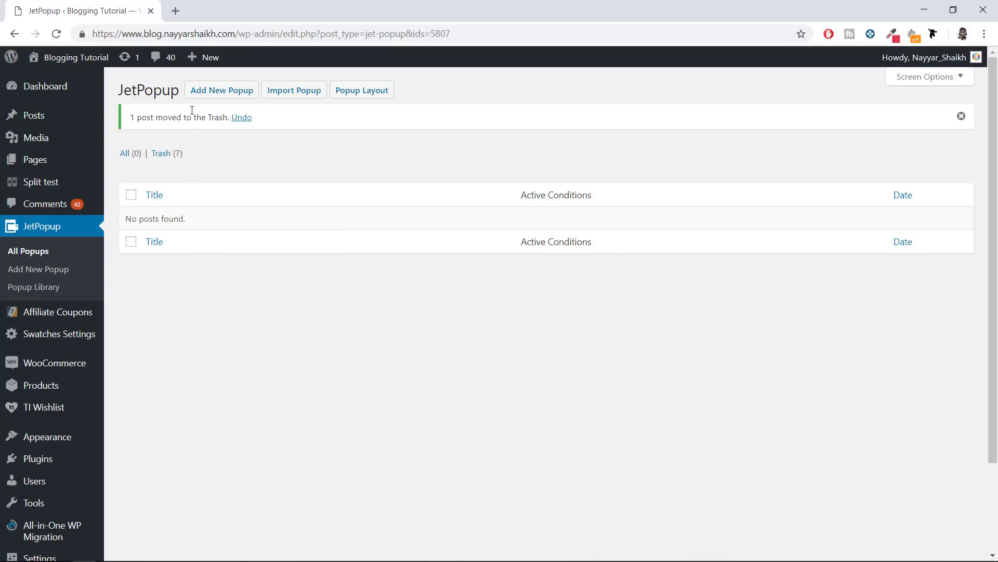
- Add a new popup titled "Demo PopUp 1" and open it for editing with Elementor
left_click(228, 101)
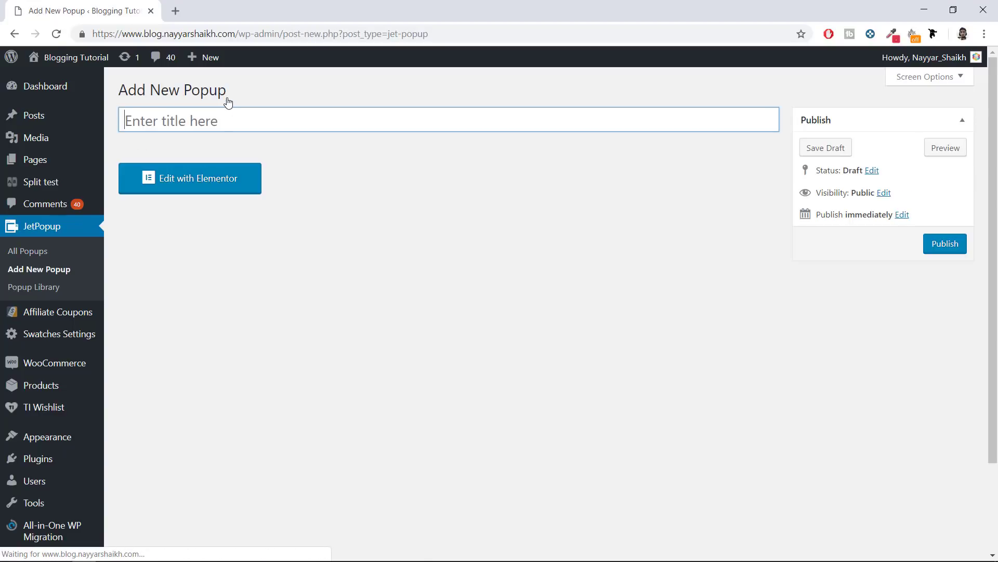
type("D")
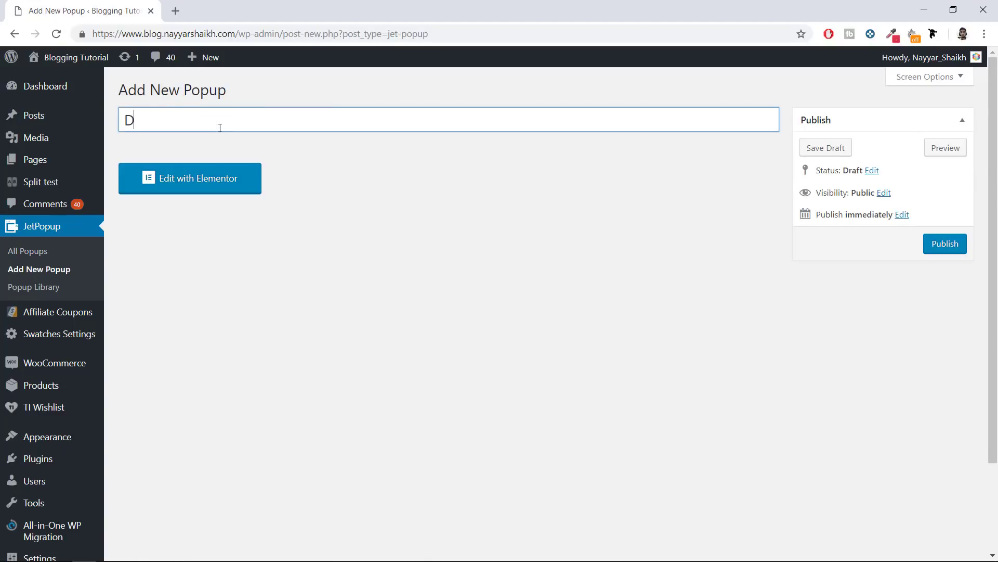
type("emo PopUp 1")
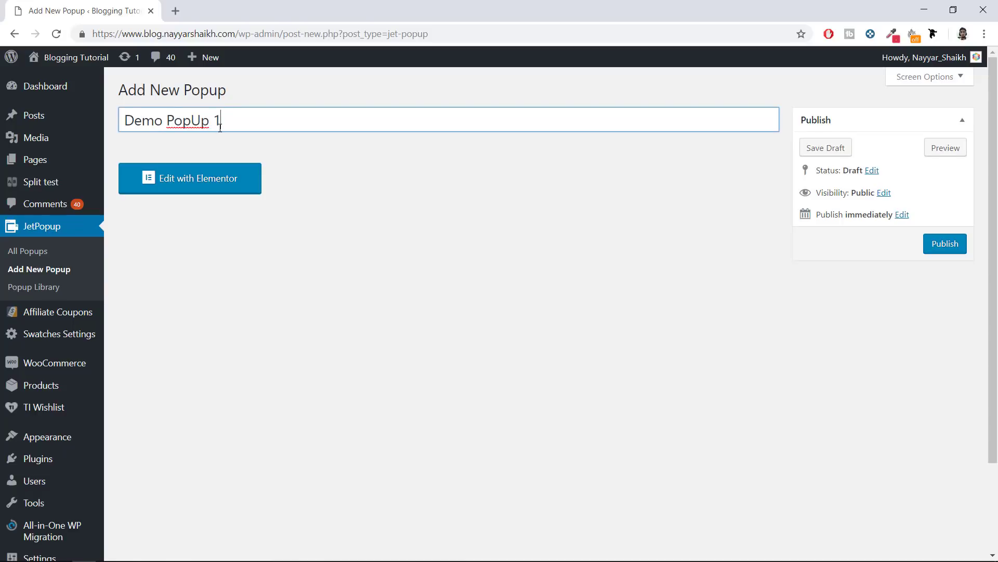
left_click(196, 188)
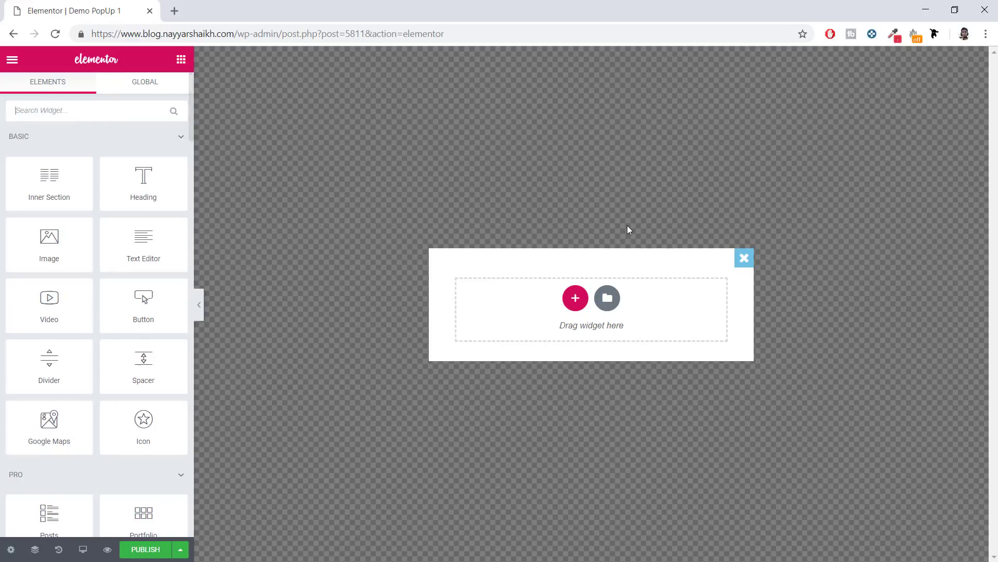
- Set the popup container's width to 600 px in the popup's style settings
left_click(11, 550)
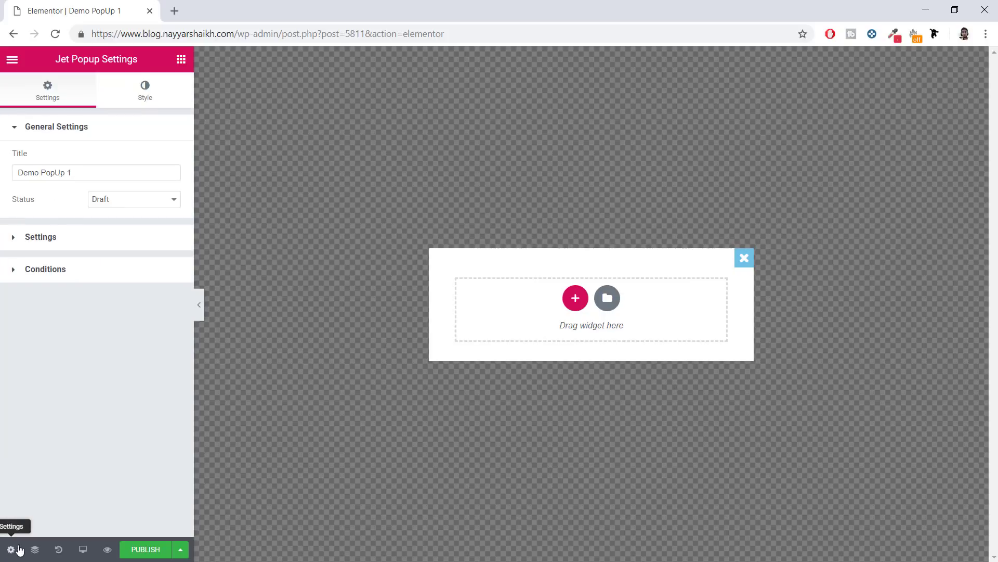
left_click(152, 96)
double_click(147, 194)
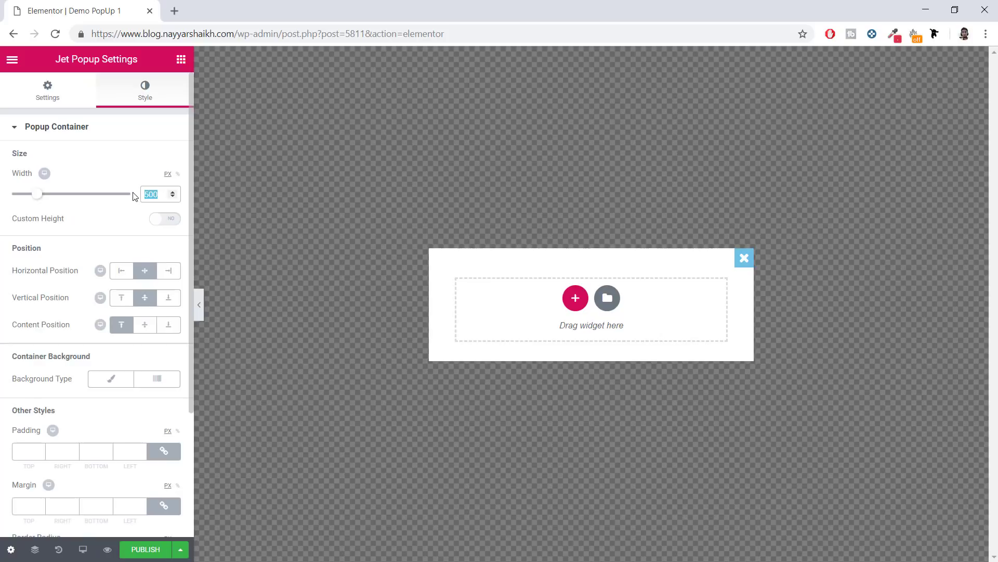
type("600")
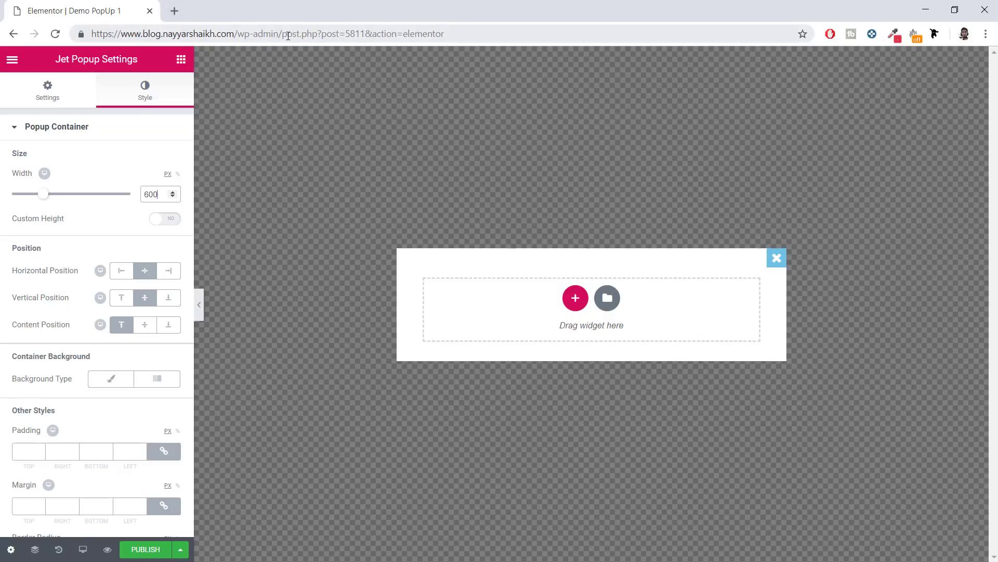
- Open the Neon Subscribe Popup demo in a separate tab as a design reference and return to the popup editor
left_click_drag(283, 33, 72, 31)
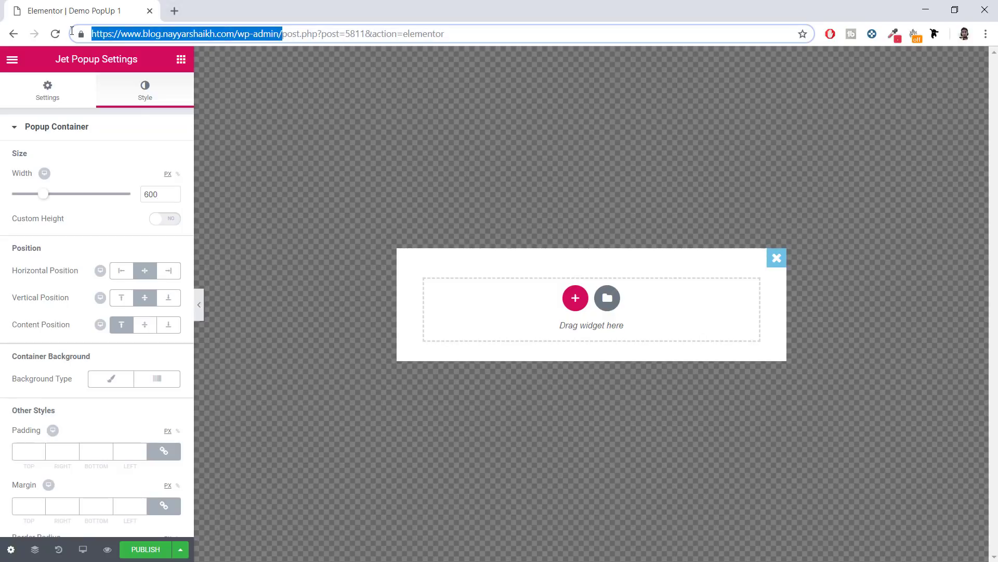
left_click(173, 11)
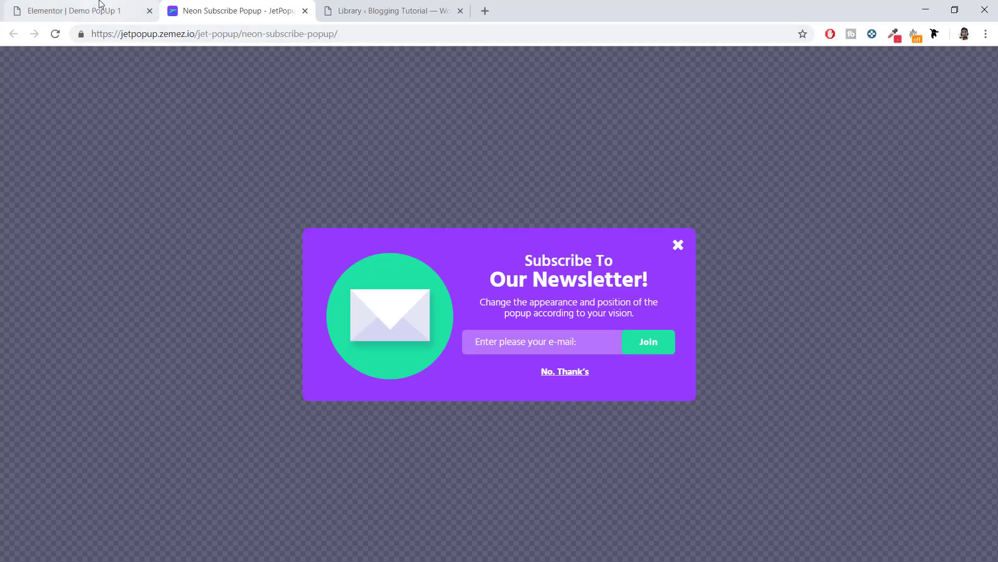
left_click(52, 9)
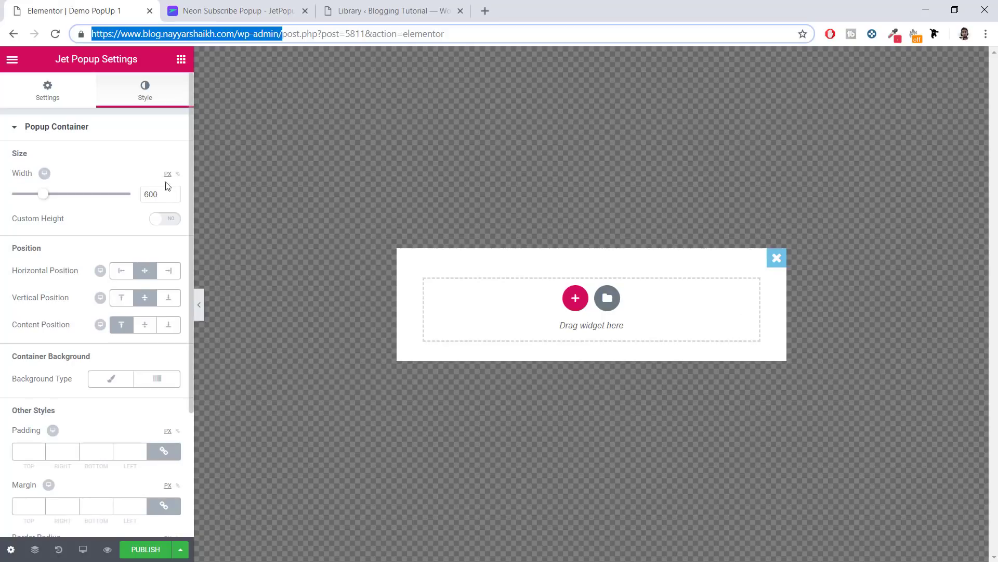
- Set the popup container's padding and margin to 0 on all sides
scroll(123, 275, "down", 3)
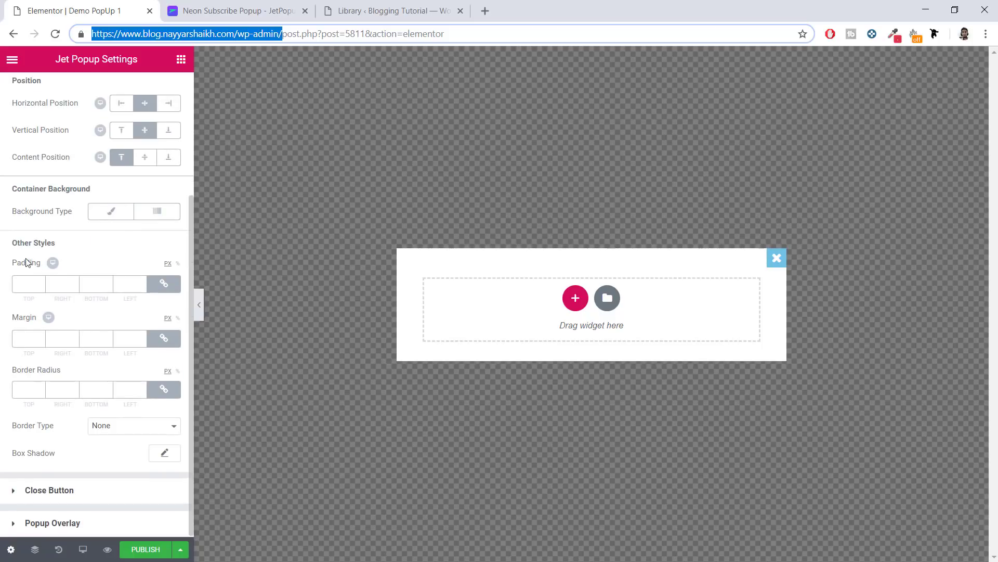
left_click_drag(13, 243, 90, 244)
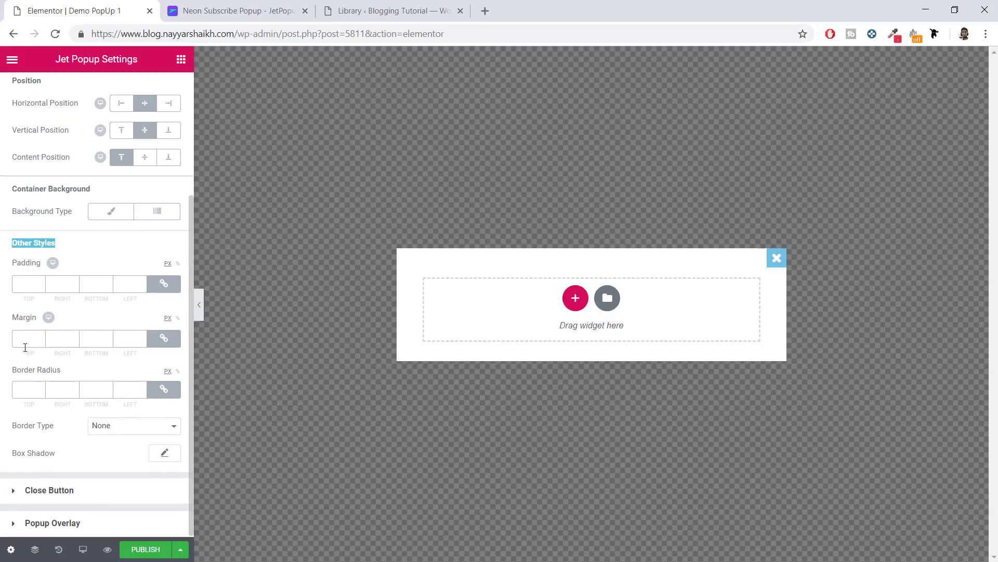
left_click(26, 286)
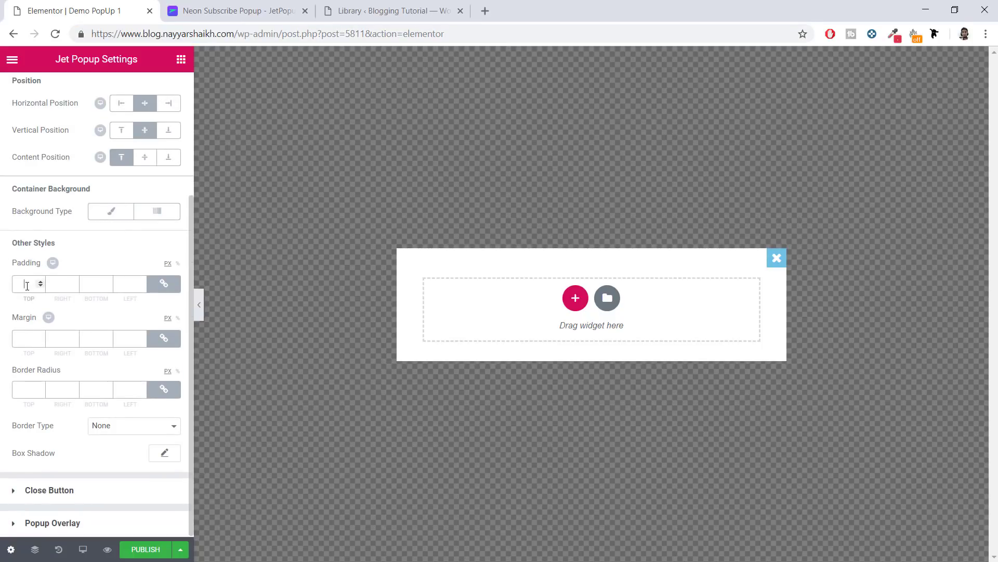
type("0")
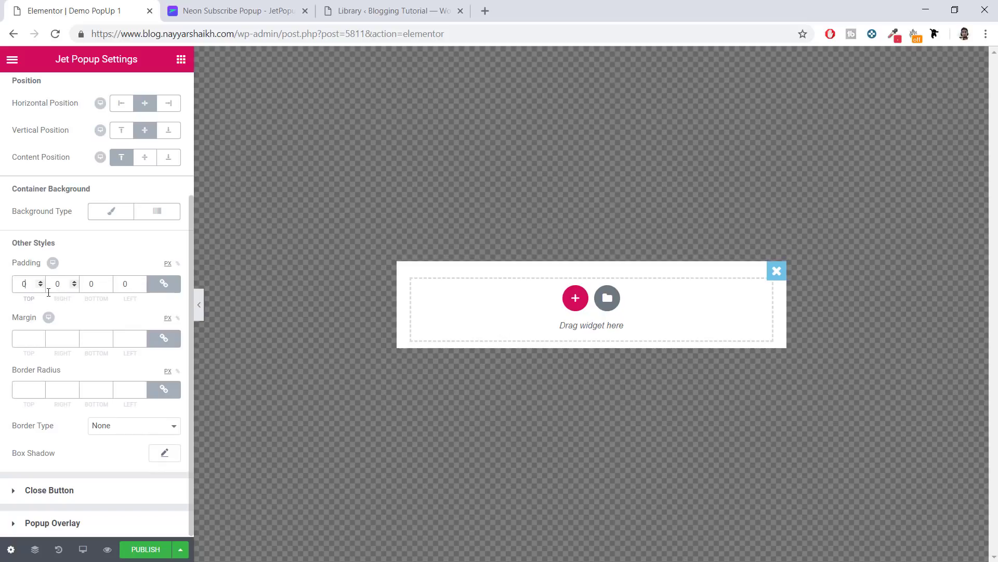
left_click(20, 339)
- Try a border radius of 50 on the popup container, then set it to 10 px on all corners
left_click(32, 389)
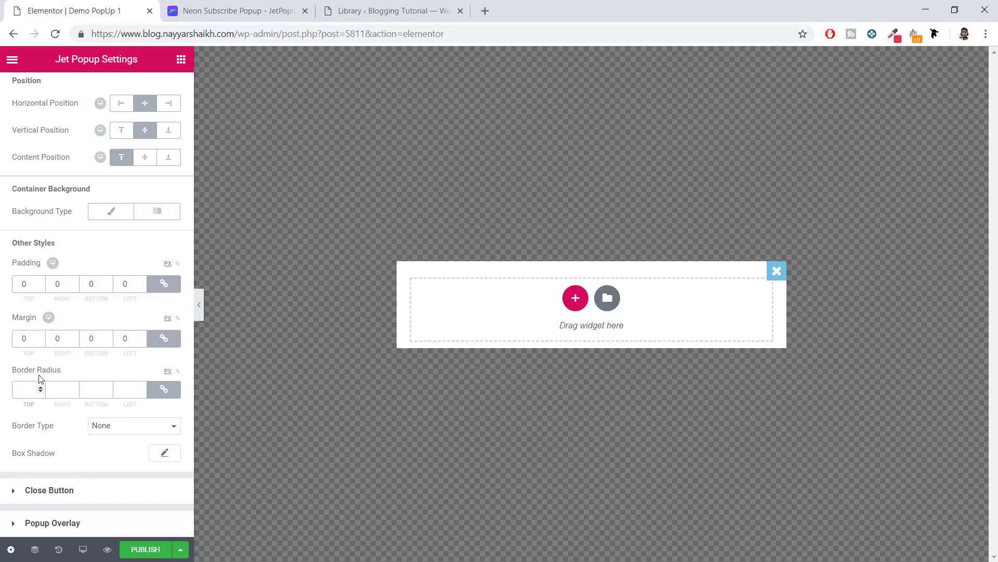
type("50")
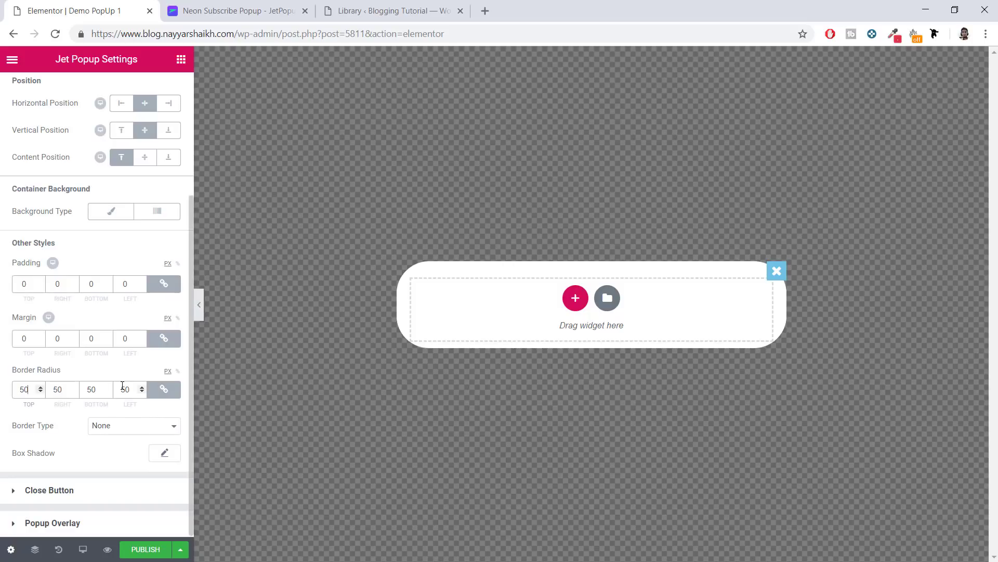
type("10")
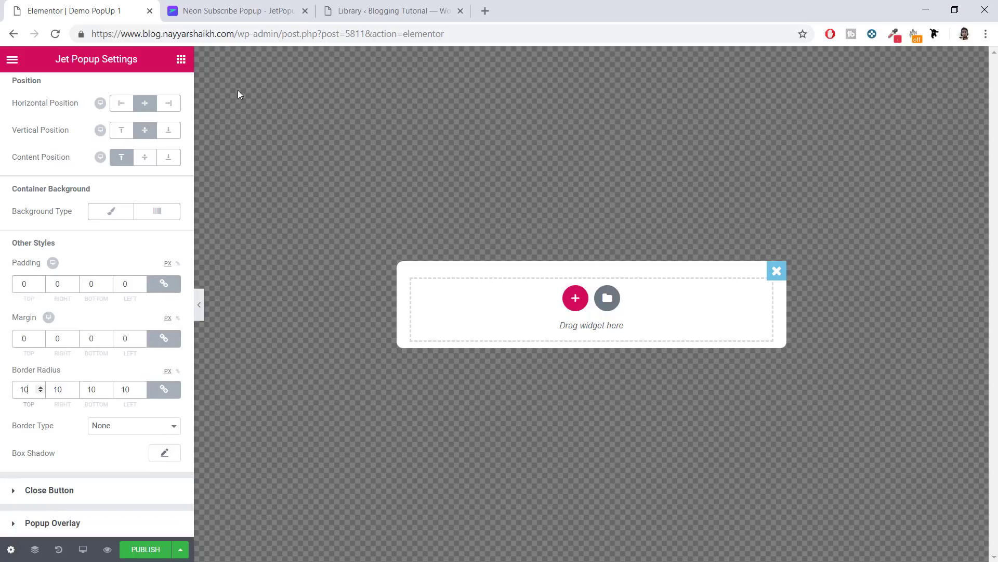
- Add a two-column Inner Section to the popup and compare its layout with the Neon Subscribe Popup demo
left_click(181, 59)
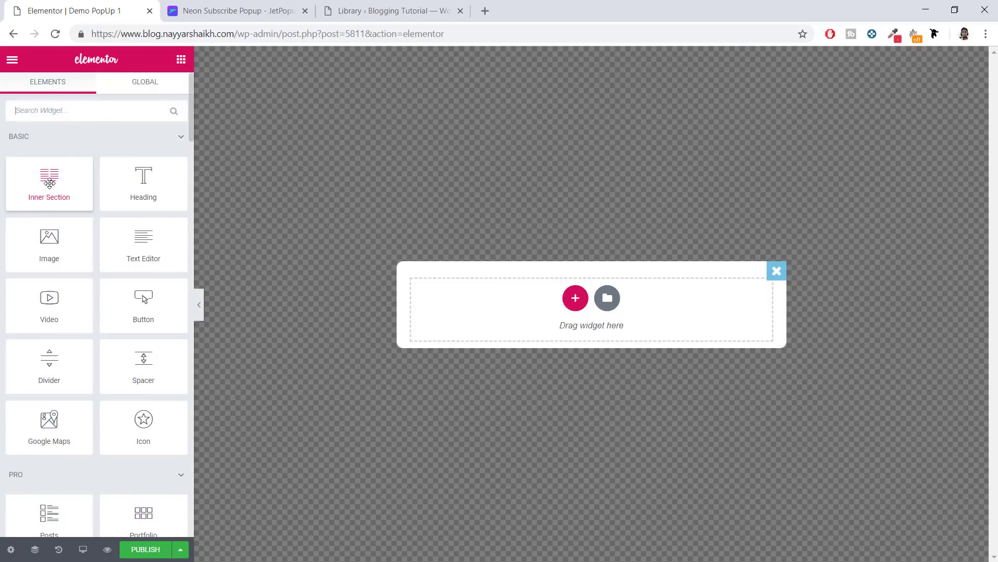
left_click_drag(49, 182, 558, 301)
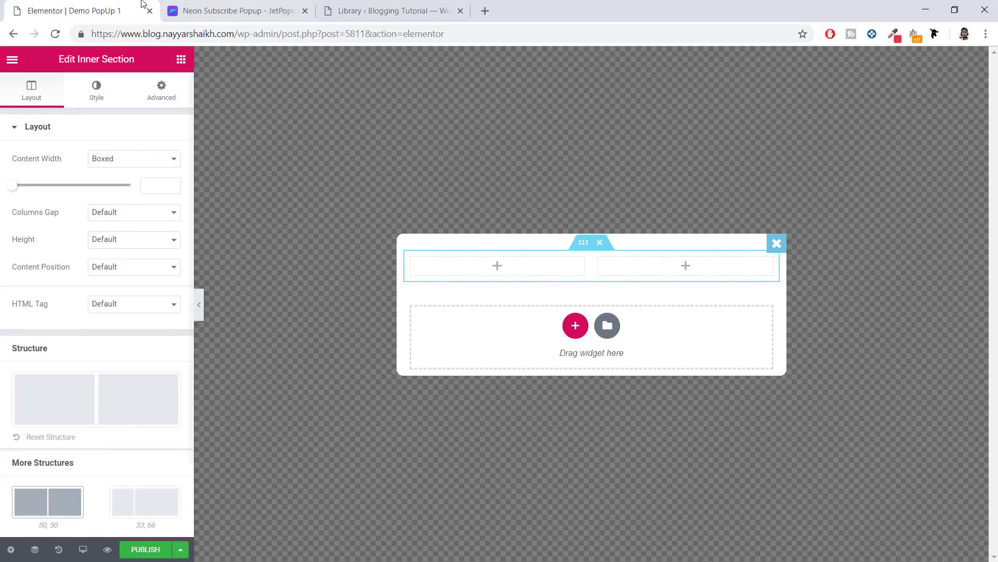
left_click(250, 6)
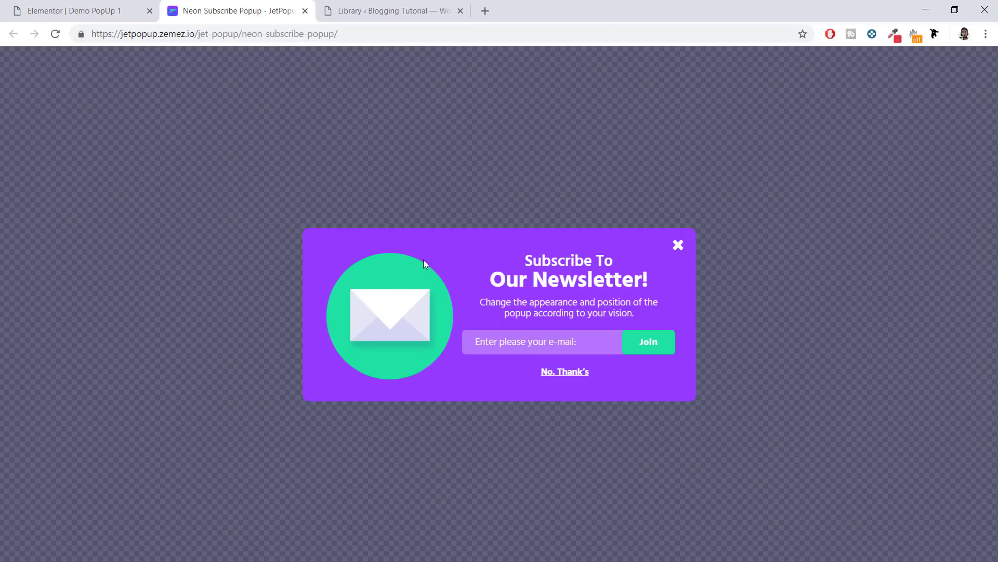
left_click_drag(565, 261, 540, 319)
left_click(448, 317)
left_click(104, 4)
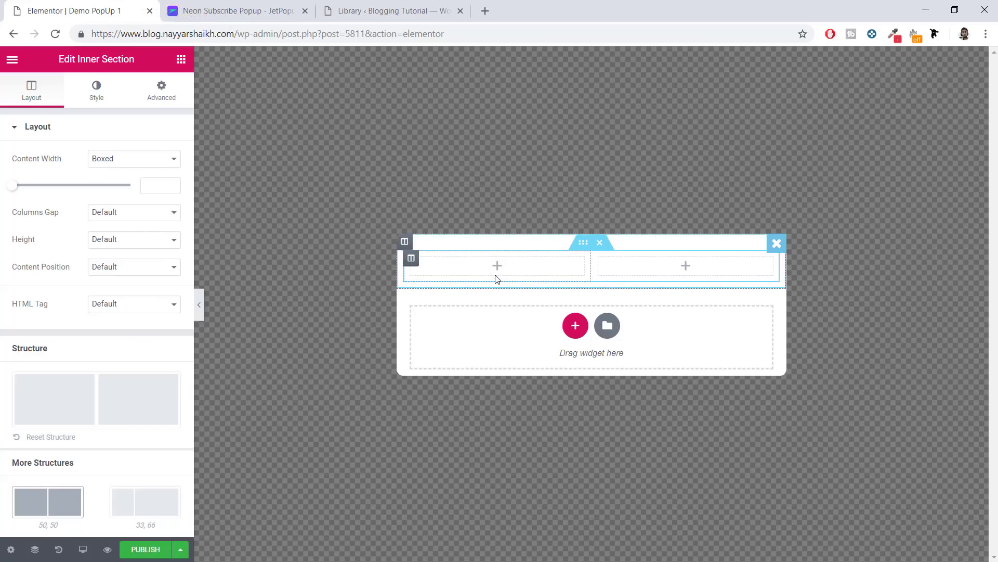
- Place an Image widget in the inner section's first column and narrow that column to about a third of the width
left_click(183, 60)
left_click_drag(58, 248, 523, 281)
left_click_drag(587, 265, 534, 271)
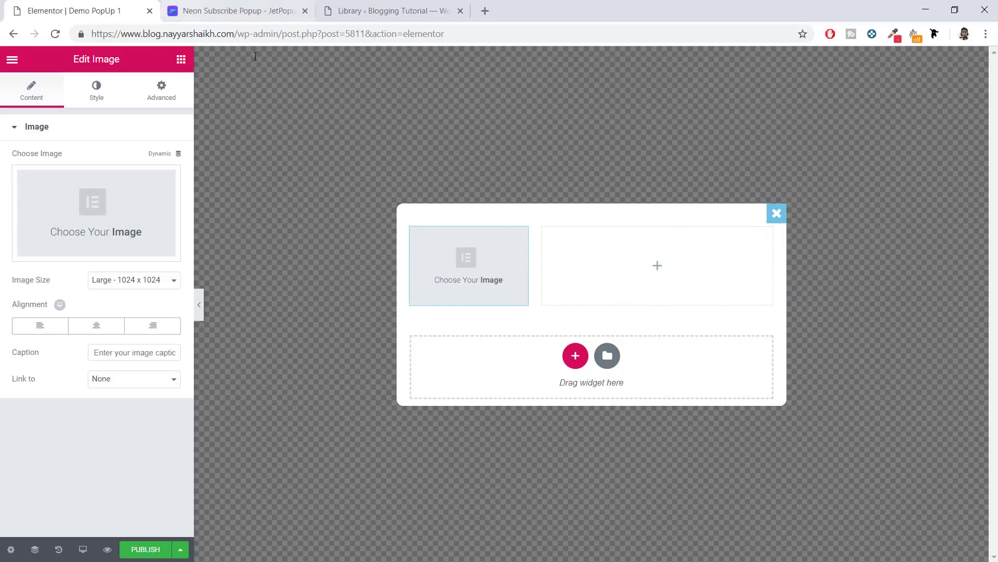
- Check the envelope graphic in the Neon Subscribe Popup demo and open icons8.com in a new browser tab
left_click(229, 11)
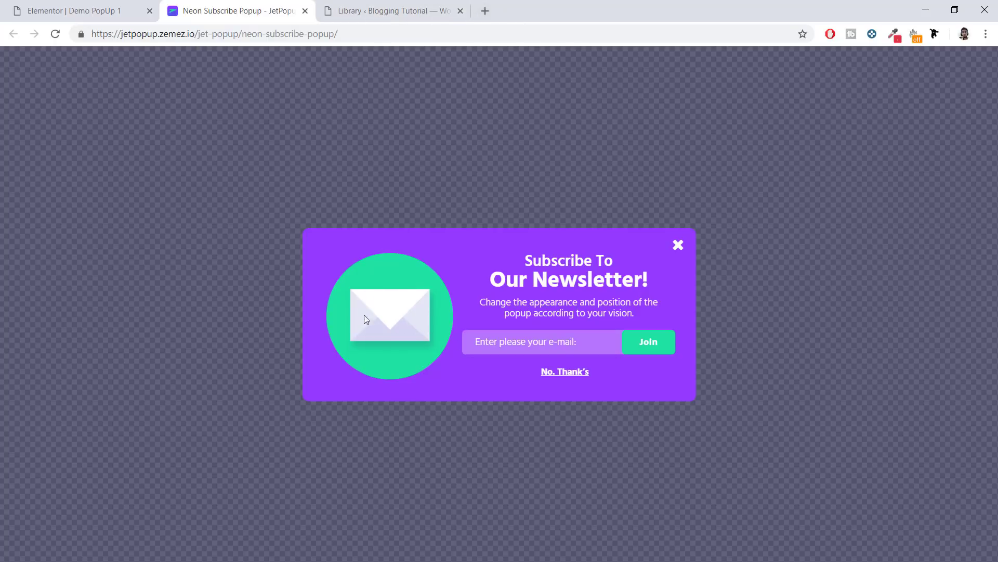
left_click(485, 11)
type("icon")
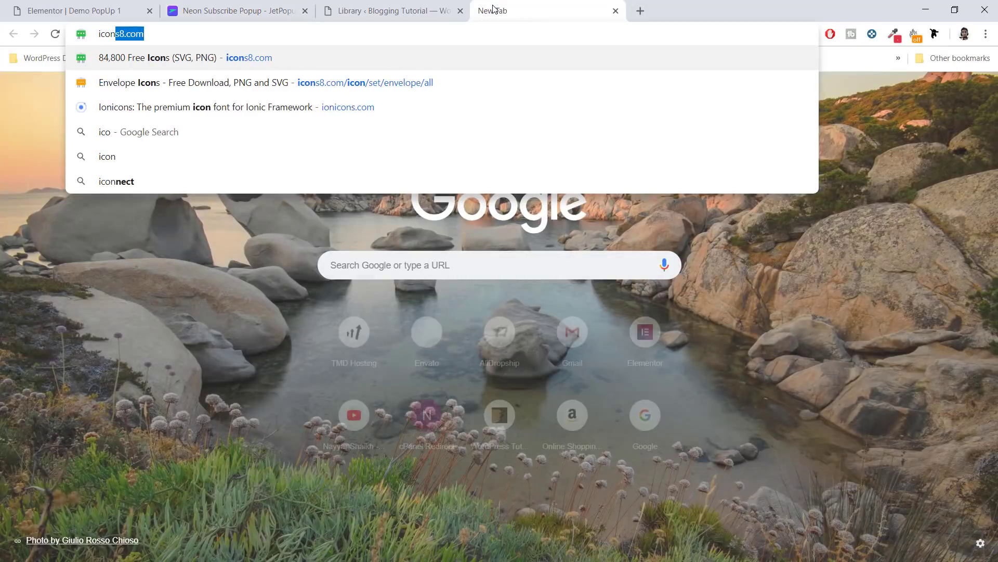
key("Return")
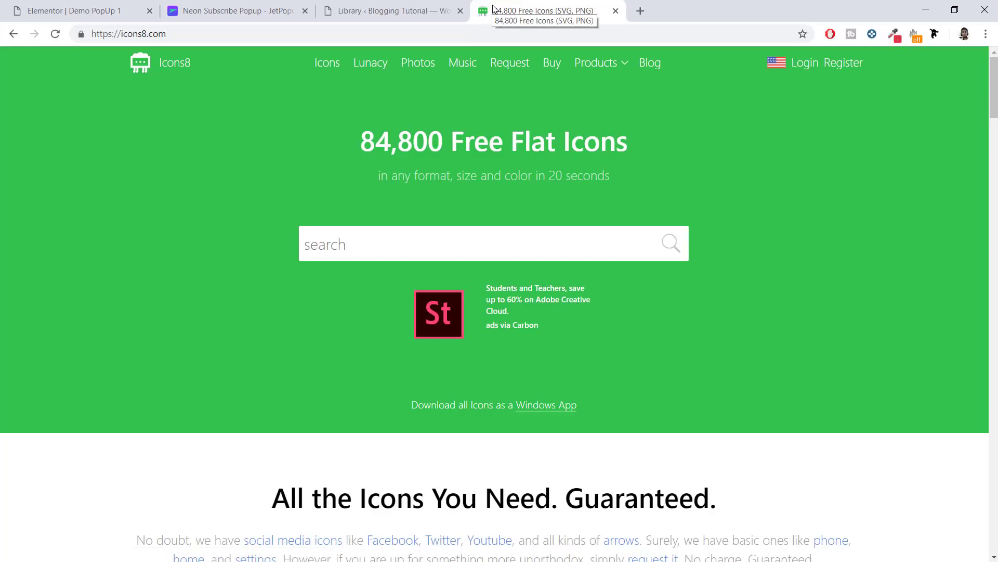
- Compare the popup draft with the Neon Subscribe Popup demo and search Icons8 for "envelope"
left_click(119, 11)
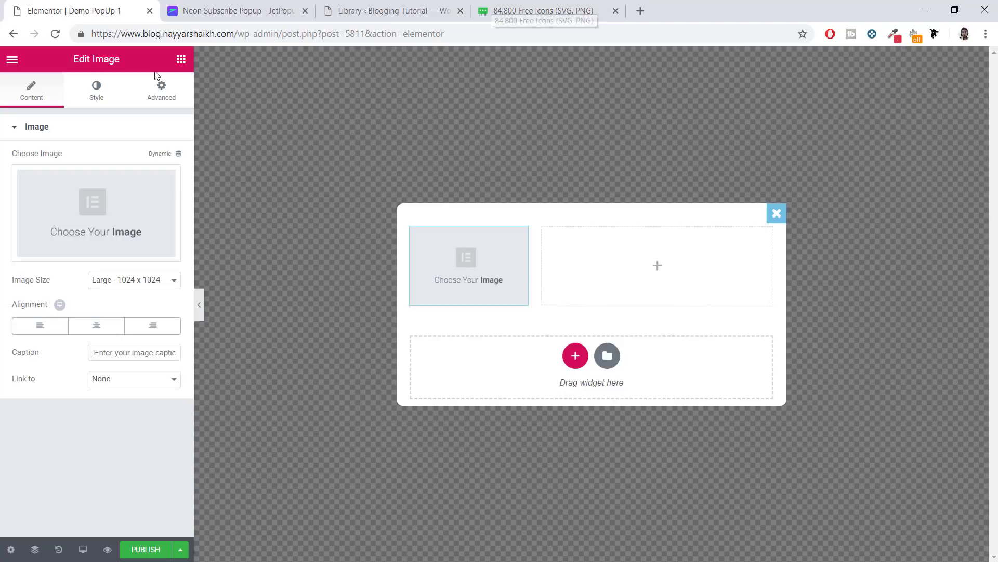
left_click(203, 8)
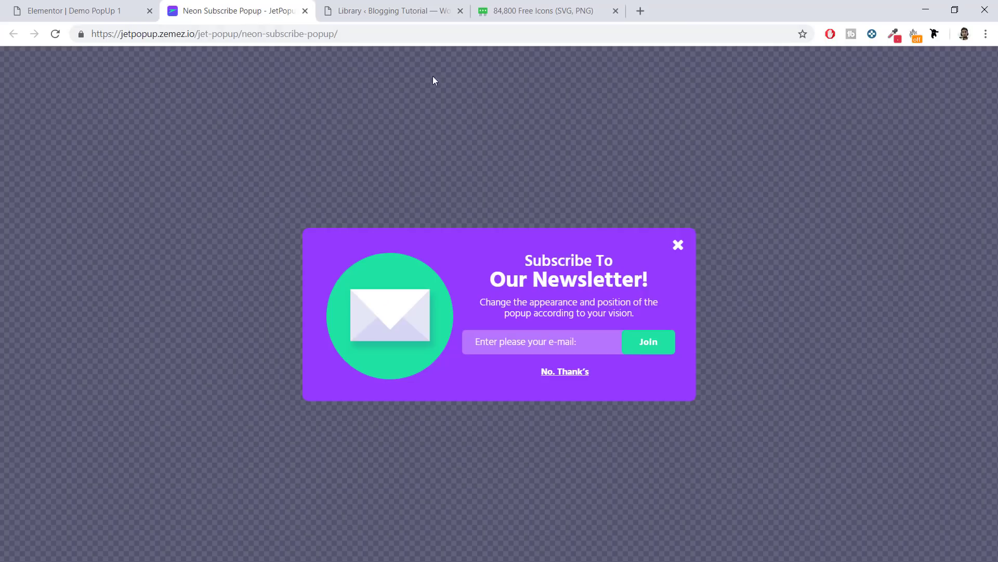
left_click(518, 6)
type("envelop")
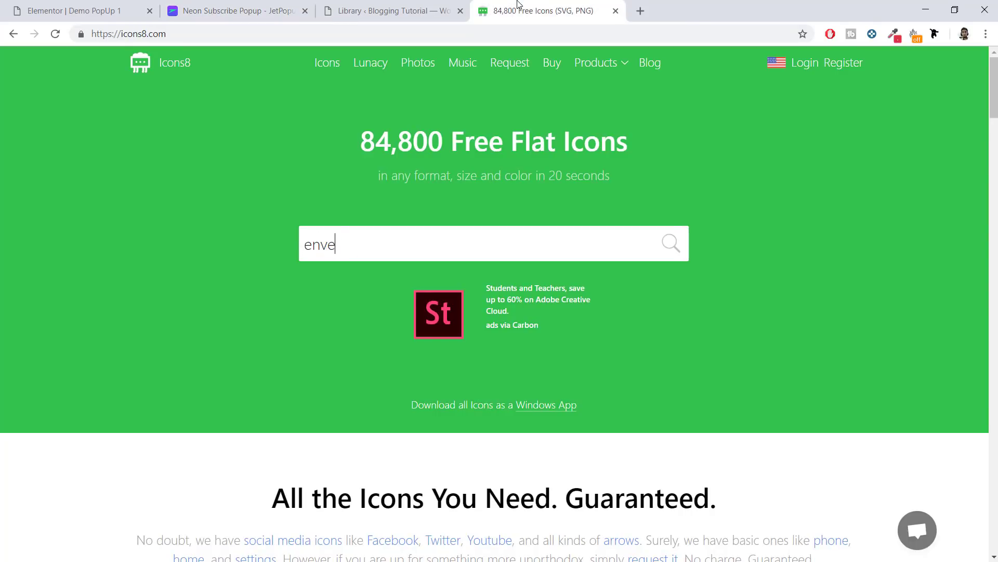
type("e")
key("Return")
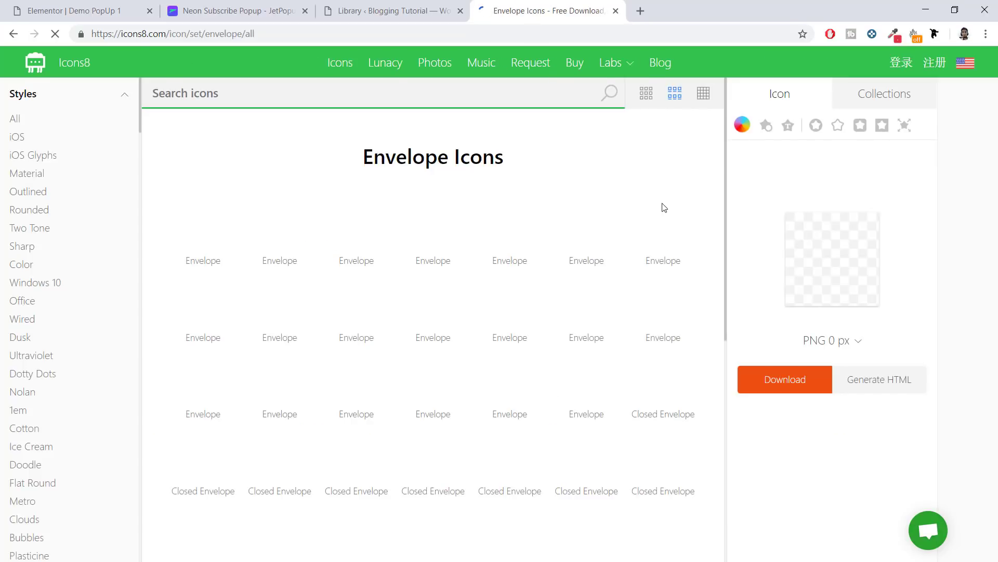
- Select the Closed Envelope icon in a green circle and set its download to PNG in both 64 px and 512 px
scroll(647, 296, "down", 4)
scroll(645, 297, "down", 1)
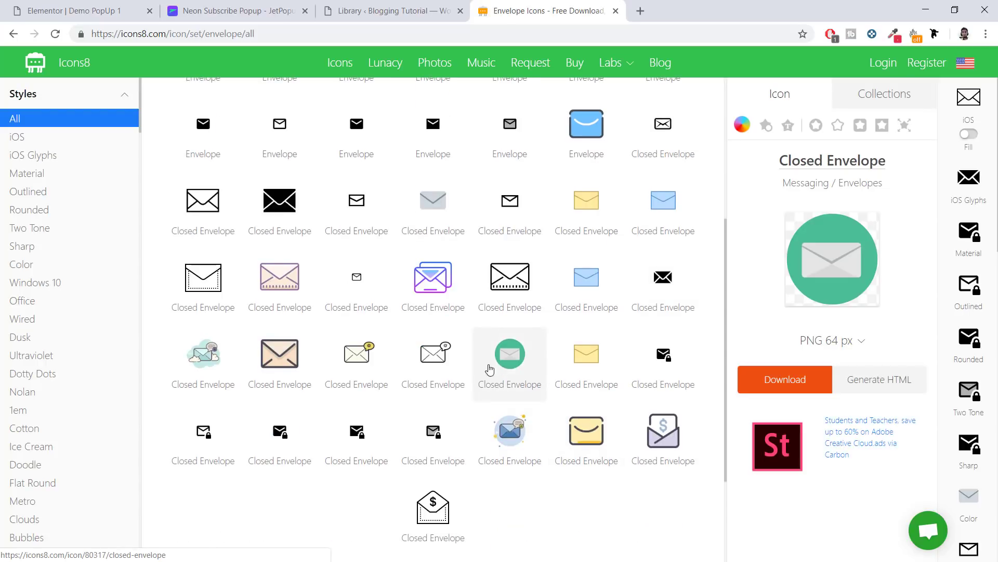
left_click(510, 373)
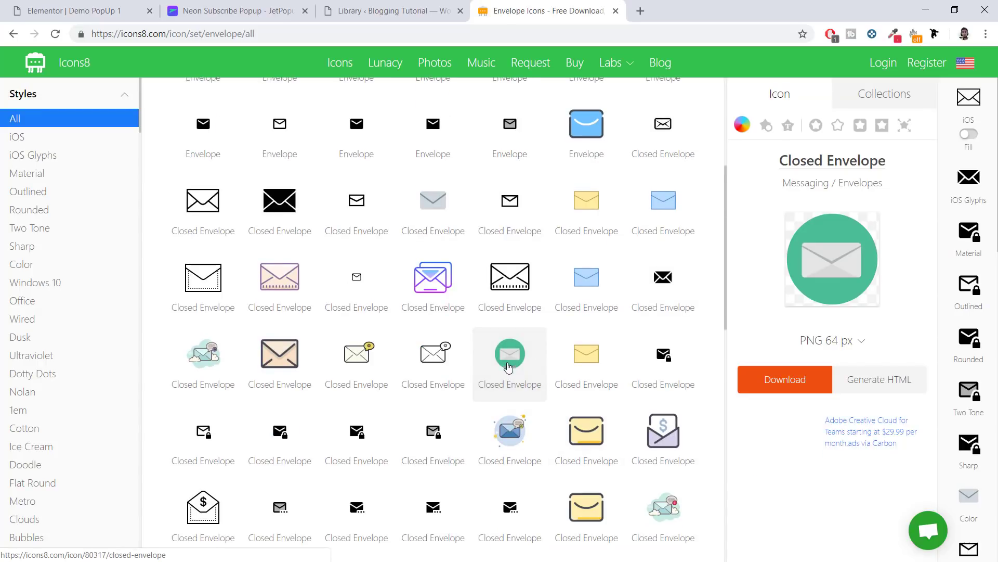
left_click(828, 345)
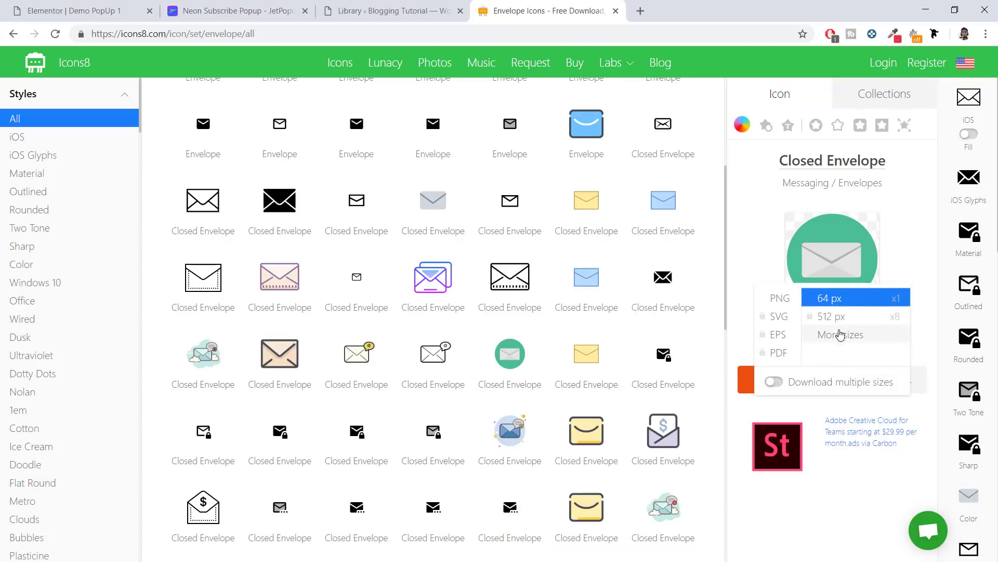
left_click(776, 383)
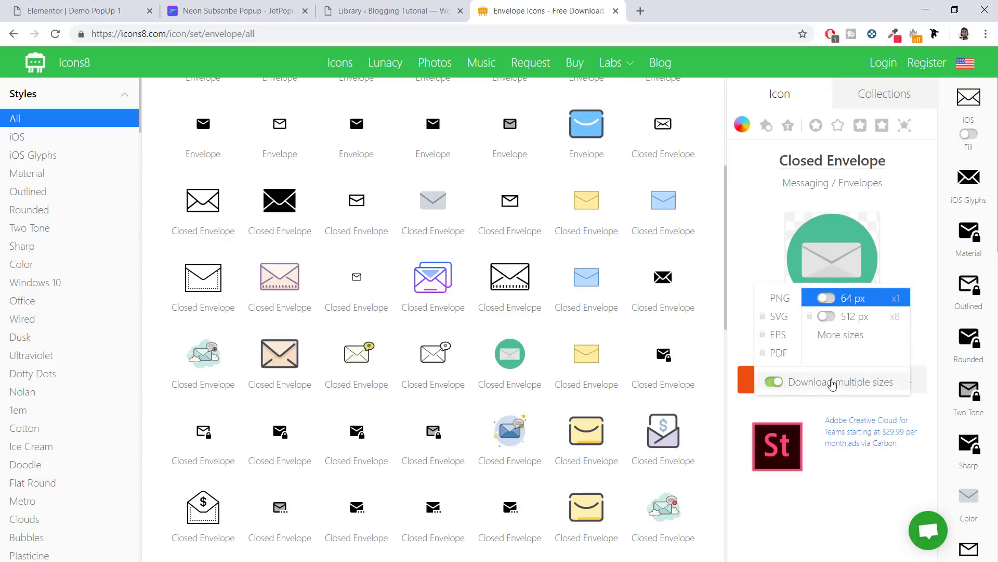
left_click(826, 318)
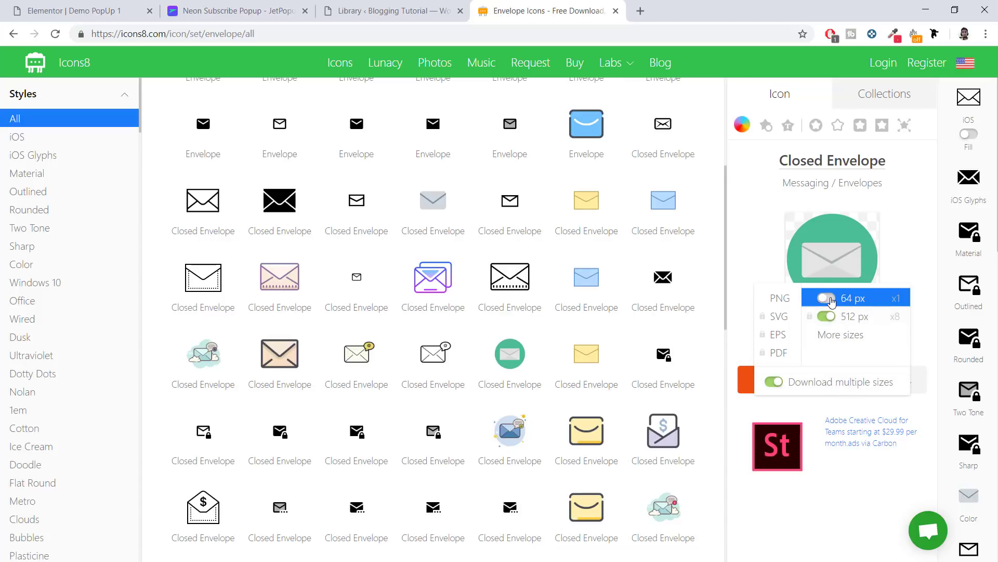
left_click(832, 300)
left_click(894, 264)
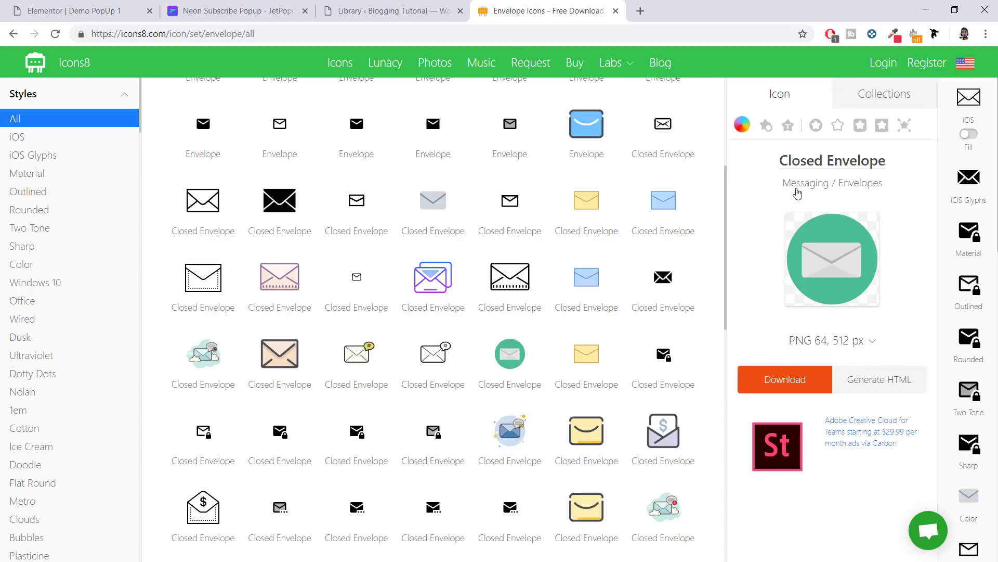
- Try red #c0392b on the envelope icon's circle, then recolor it to #1abc9c and save the icon
left_click(745, 127)
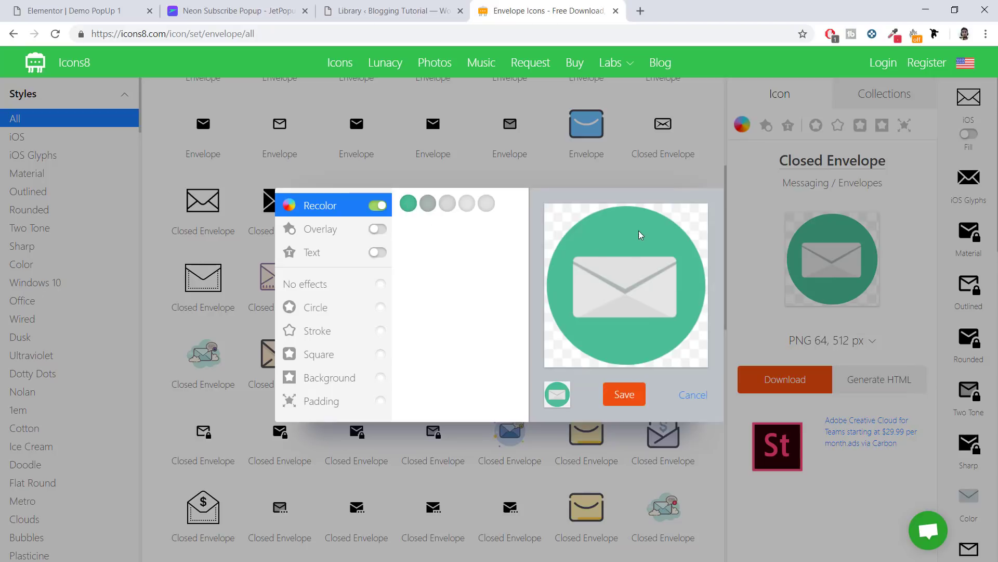
left_click(409, 203)
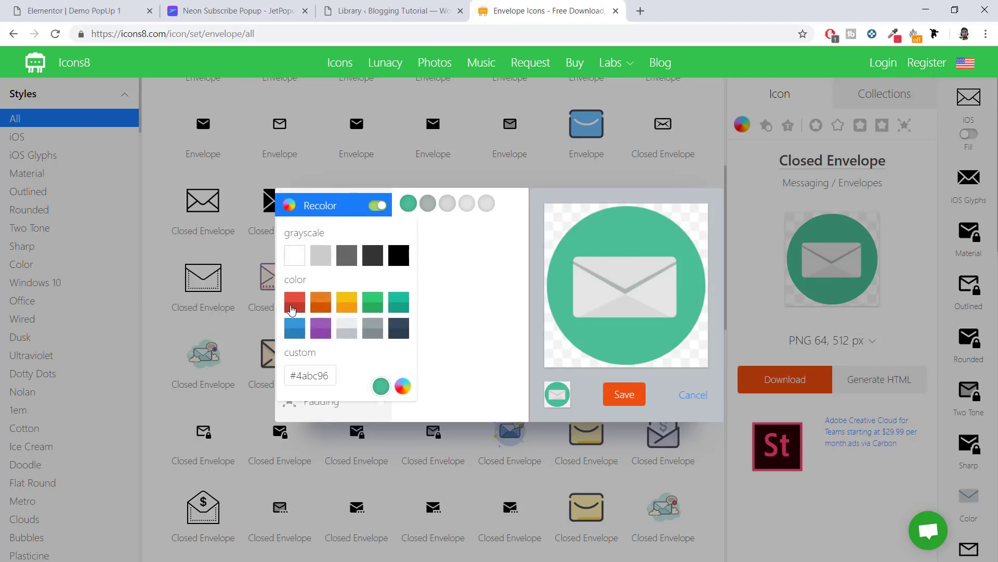
left_click(294, 308)
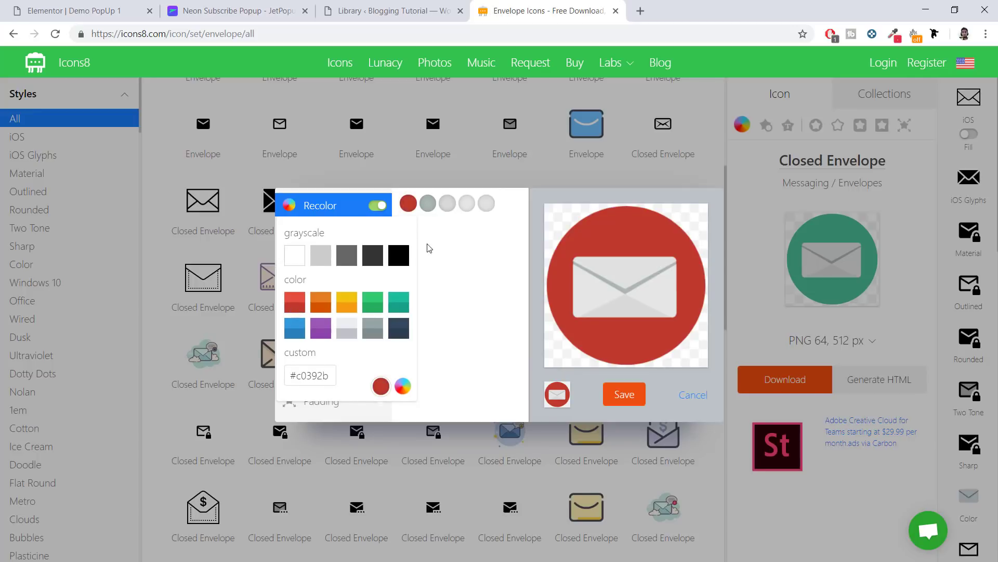
left_click(398, 301)
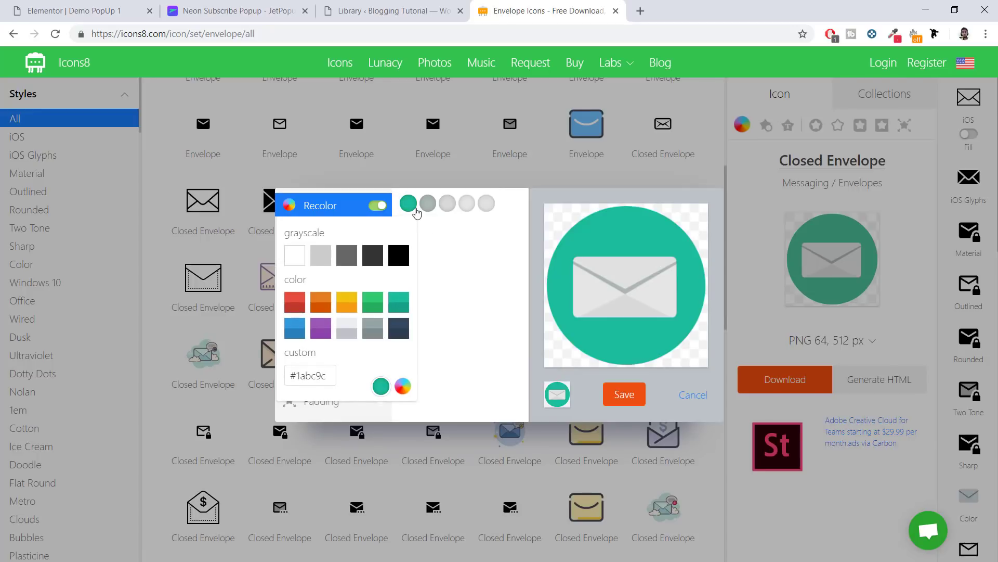
left_click(621, 401)
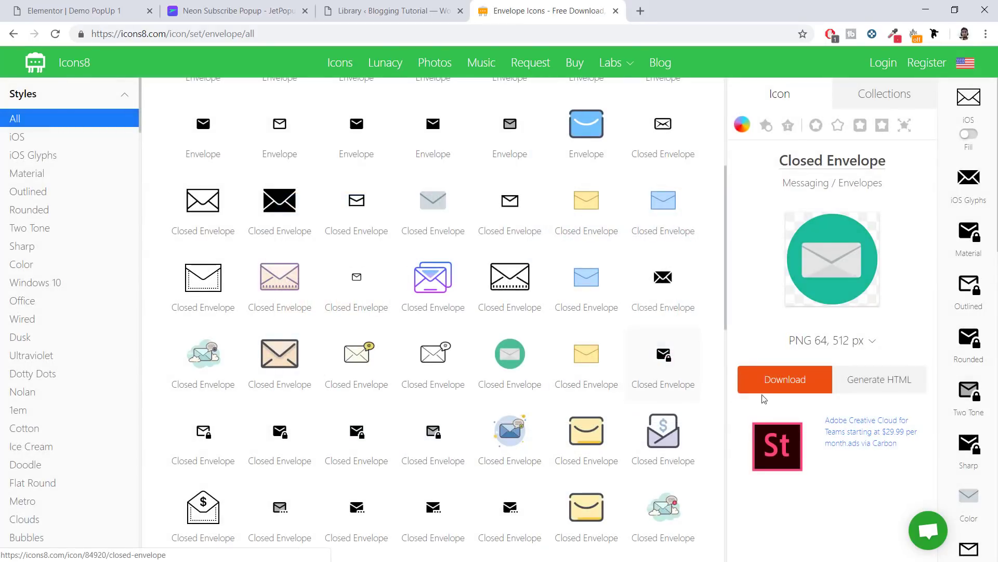
- Download the icon archive and extract icons8-secured-letter-512.png to the Desktop, replacing the existing file
left_click(784, 389)
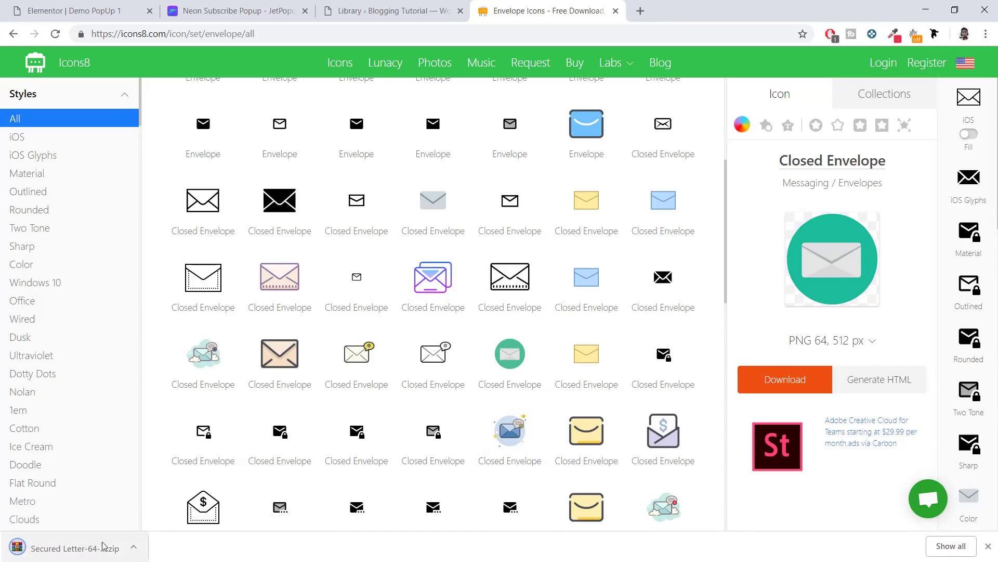
left_click(72, 554)
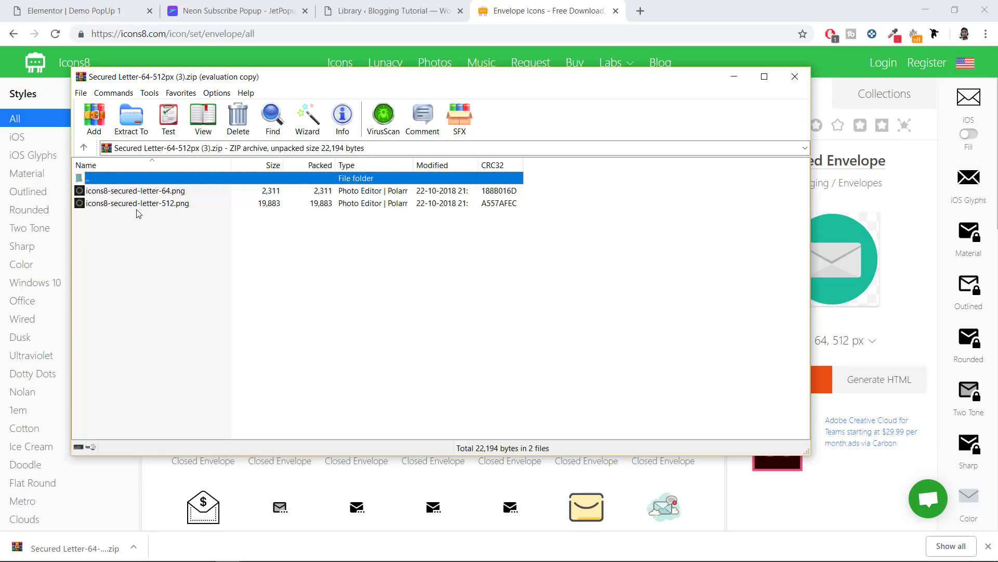
left_click(138, 204)
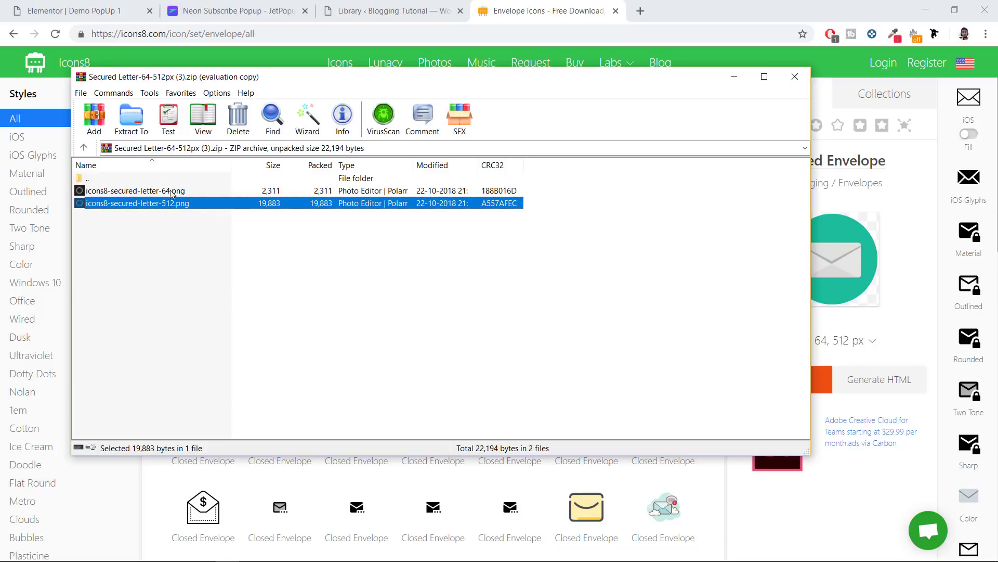
left_click(131, 119)
left_click(467, 193)
left_click(476, 400)
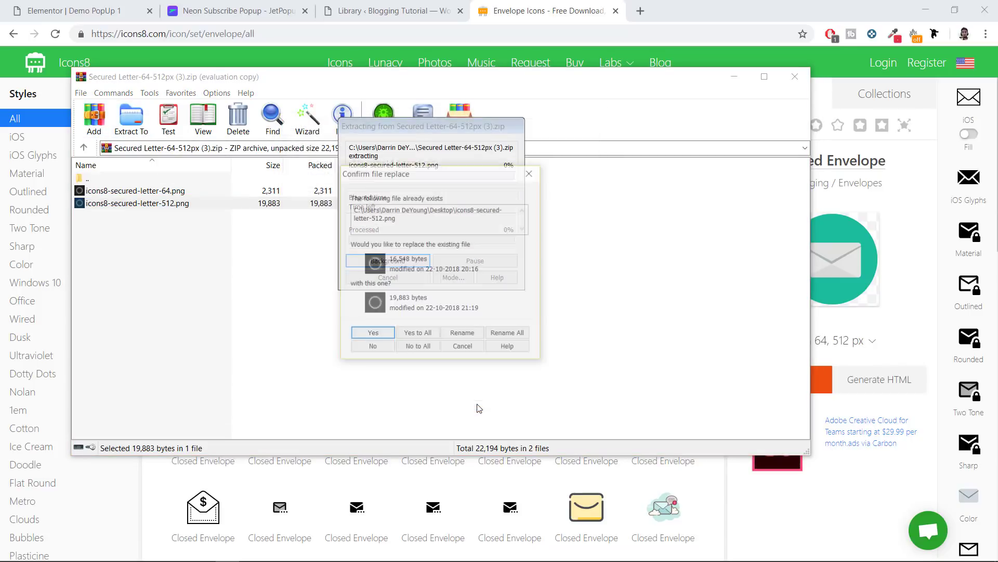
left_click(416, 334)
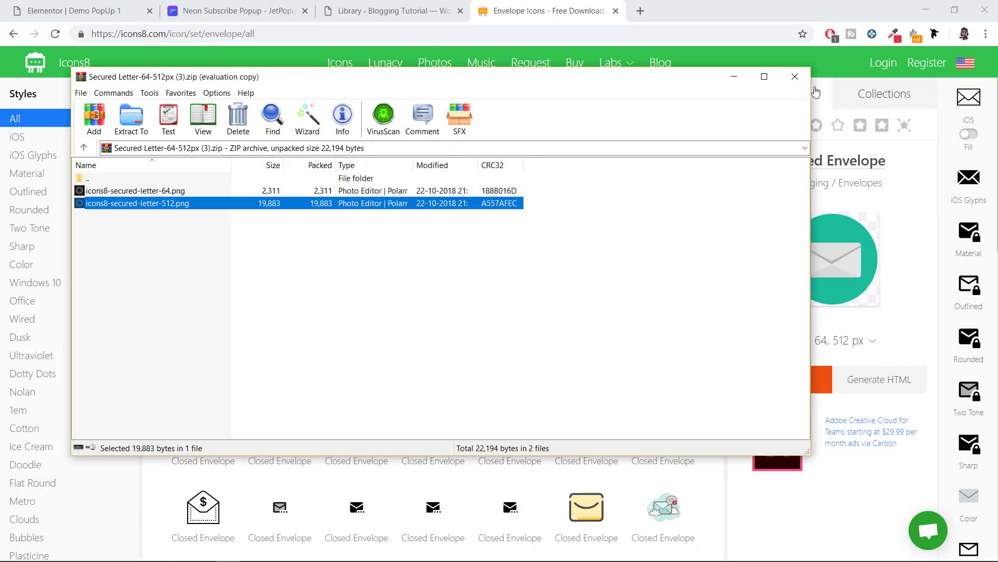
left_click(795, 76)
- Upload icons8-secured-letter-512 from the Desktop to the media library and insert it into the popup's Image widget
left_click(242, 6)
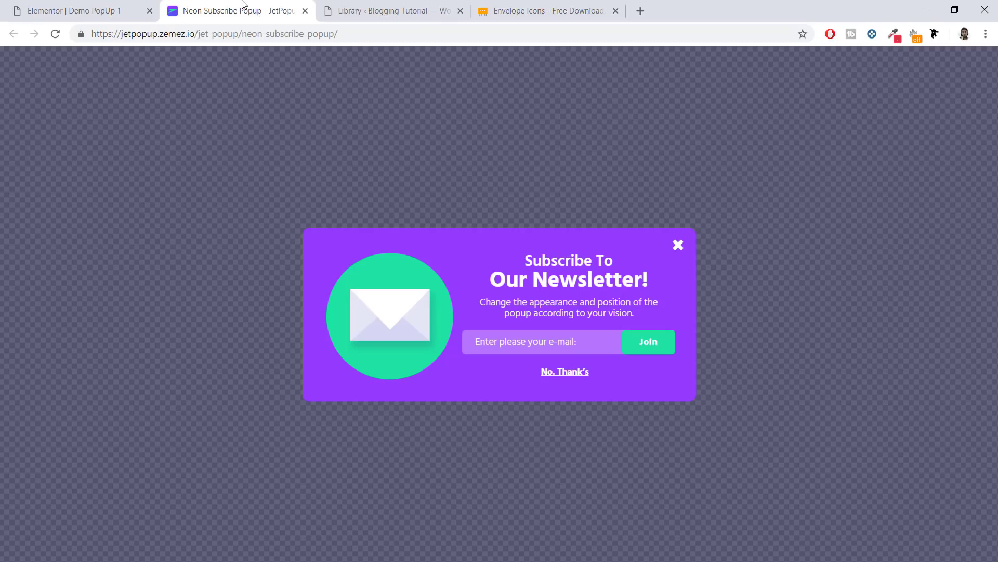
left_click(111, 6)
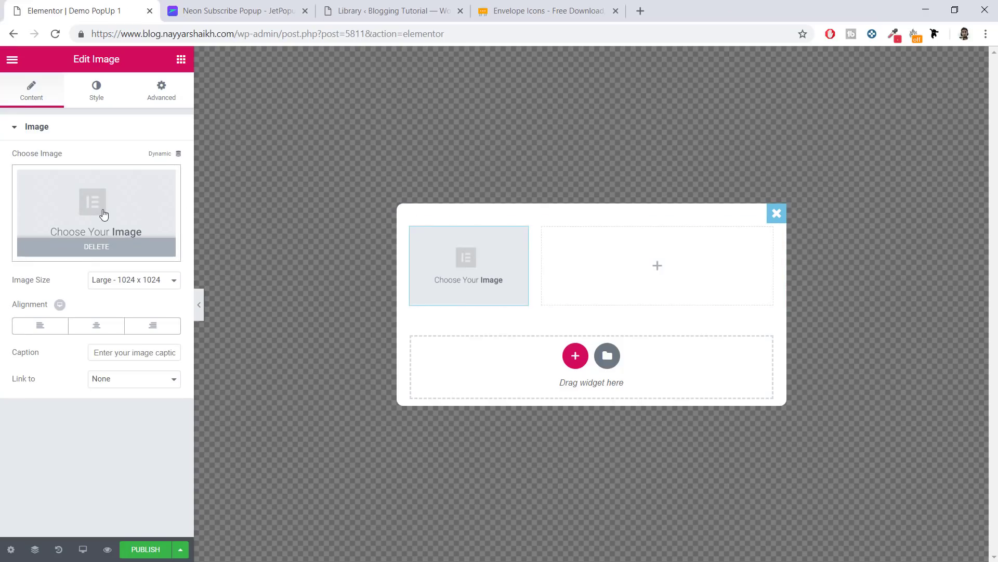
left_click(104, 214)
left_click(57, 111)
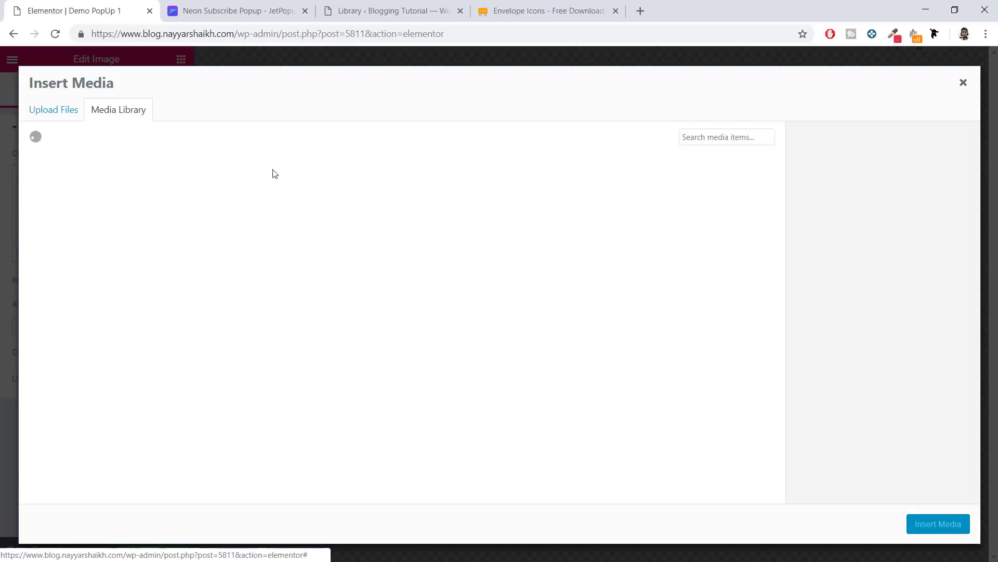
left_click(507, 297)
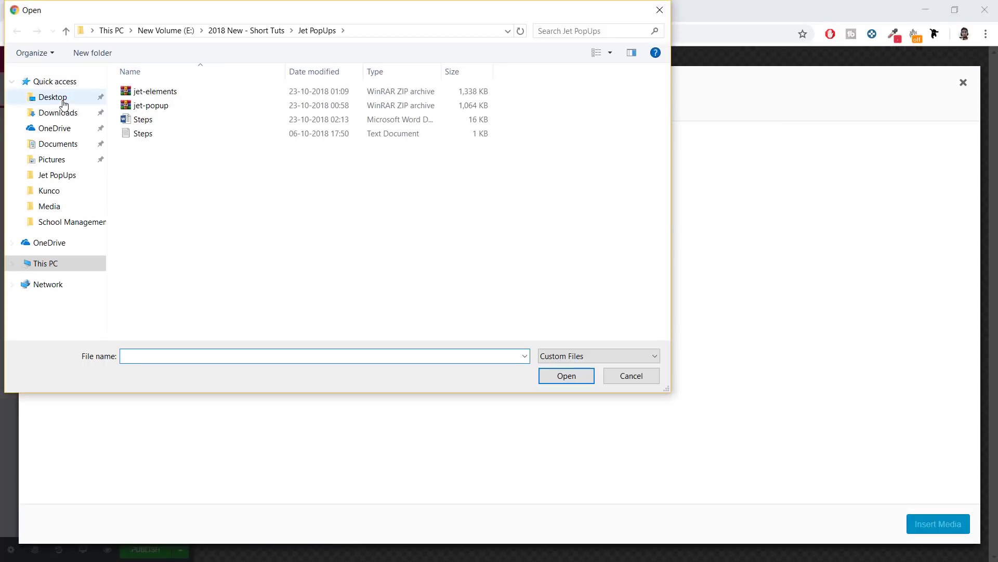
left_click(44, 99)
left_click(315, 109)
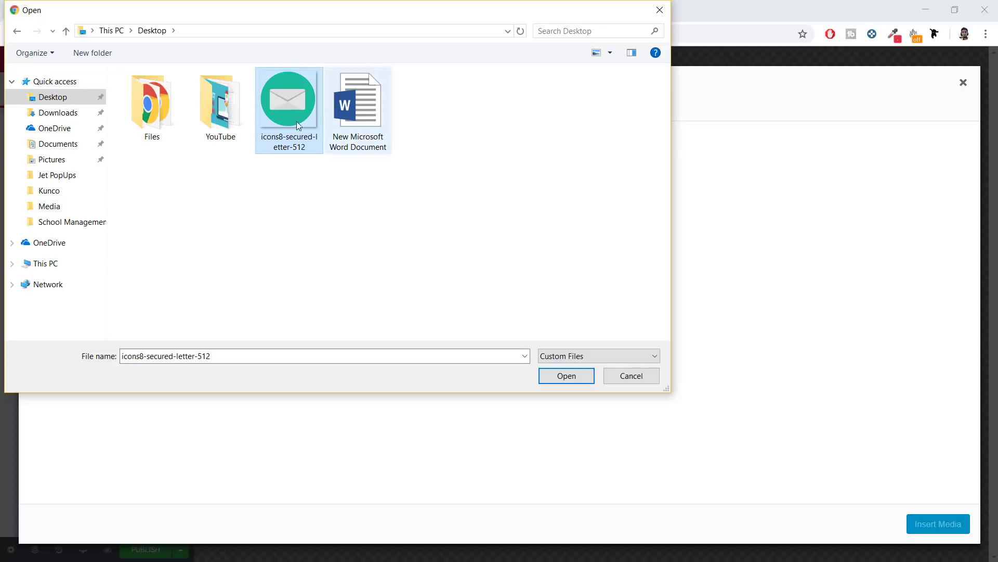
left_click(563, 375)
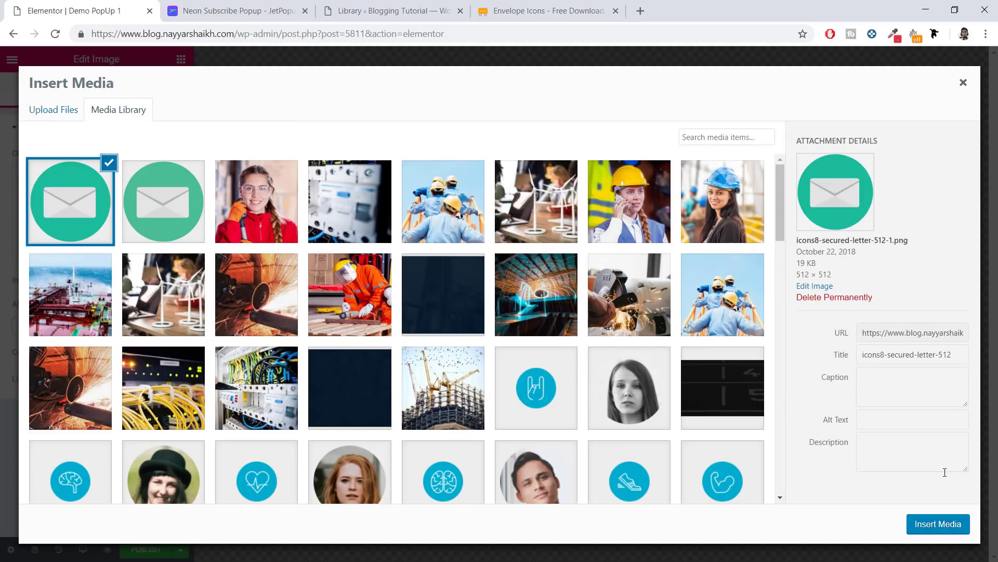
left_click(931, 531)
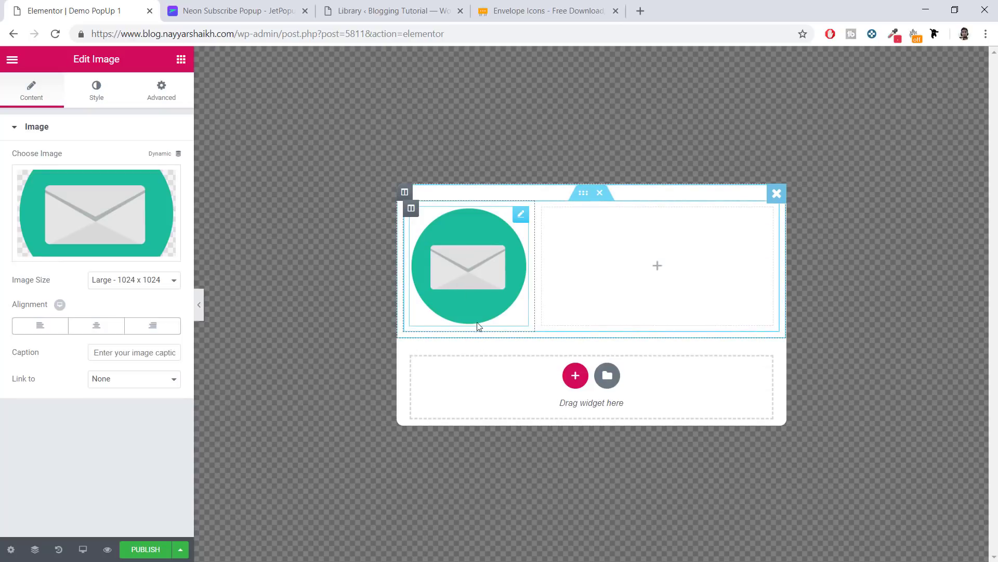
- Check the Neon Subscribe Popup reference, then find the Jet Elements Headline widget and add it to the popup's empty column beside the envelope image
left_click(226, 7)
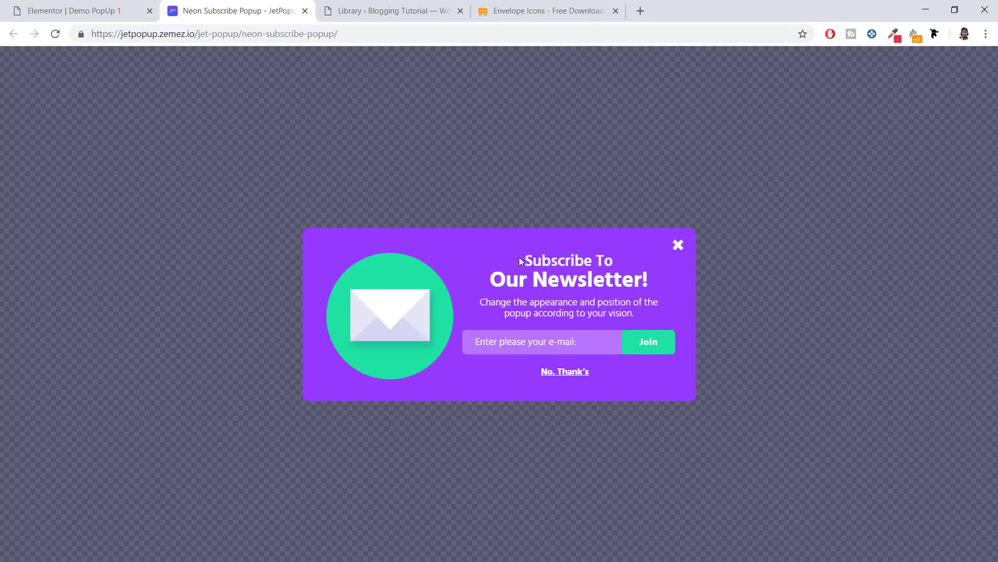
left_click(106, 6)
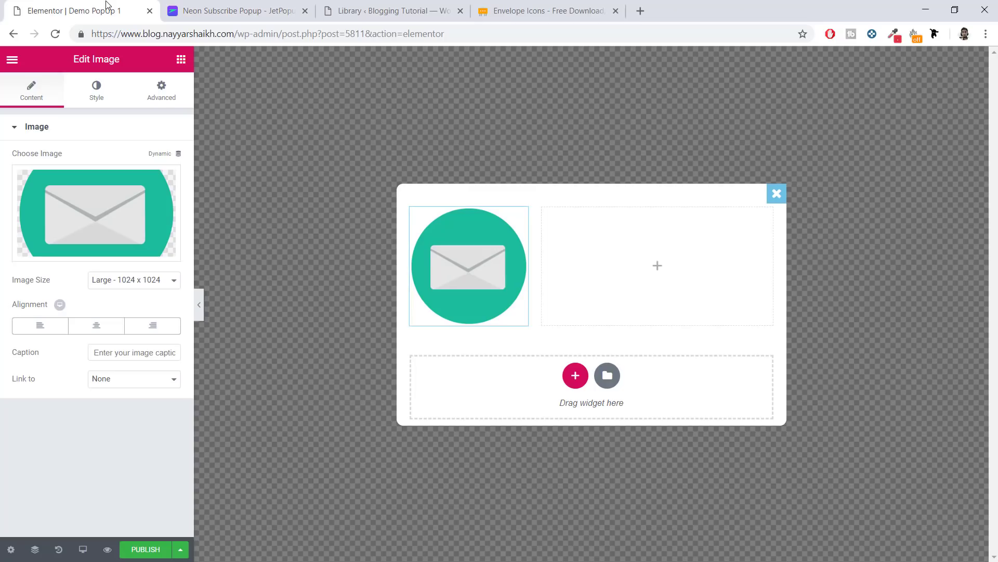
left_click(181, 60)
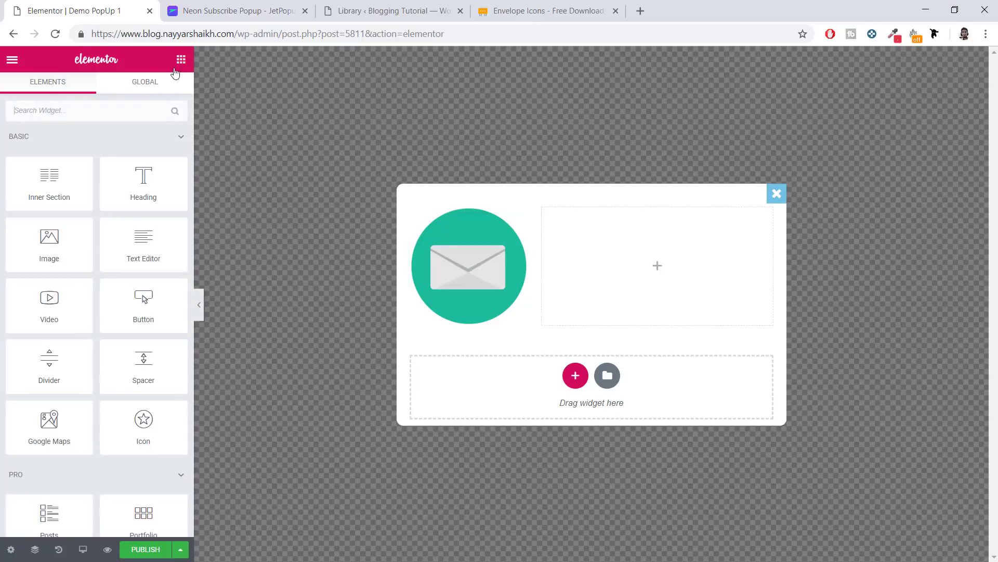
scroll(150, 252, "down", 6)
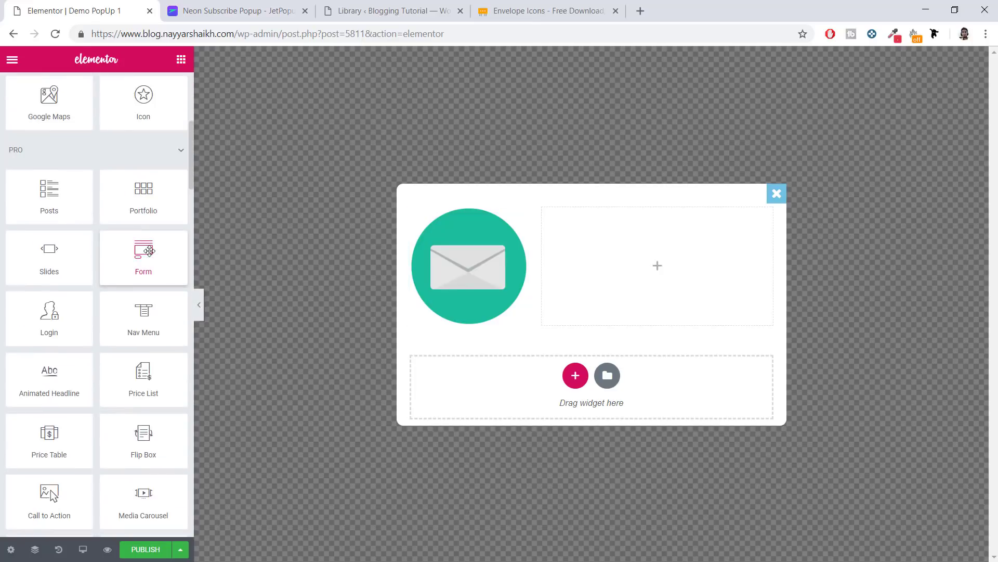
scroll(149, 251, "up", 6)
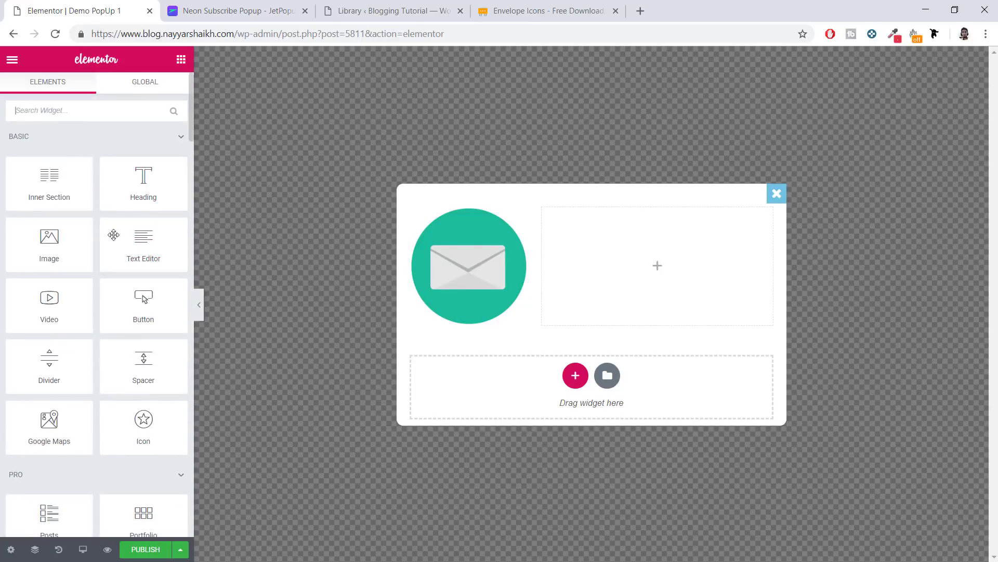
scroll(128, 260, "down", 20)
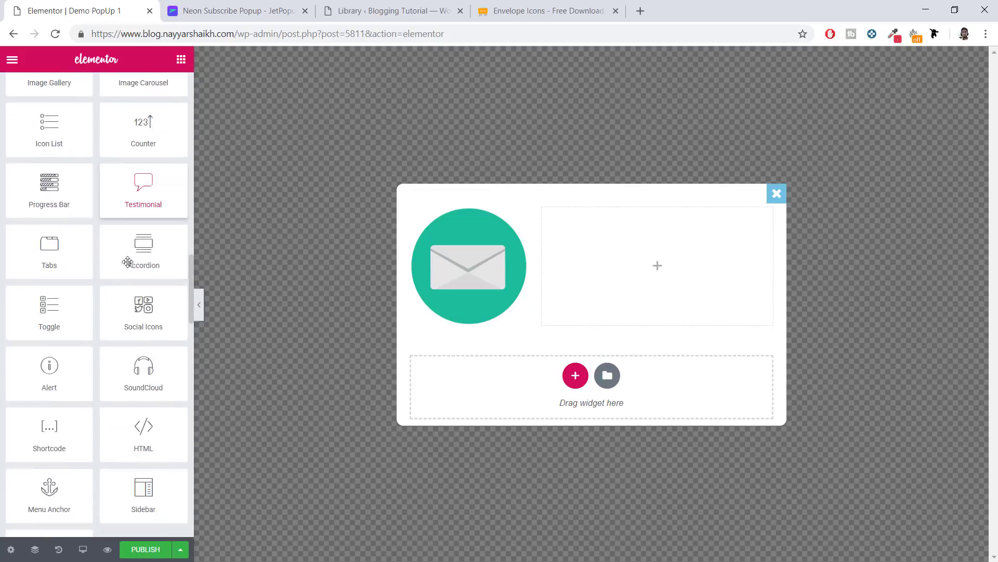
scroll(128, 263, "down", 11)
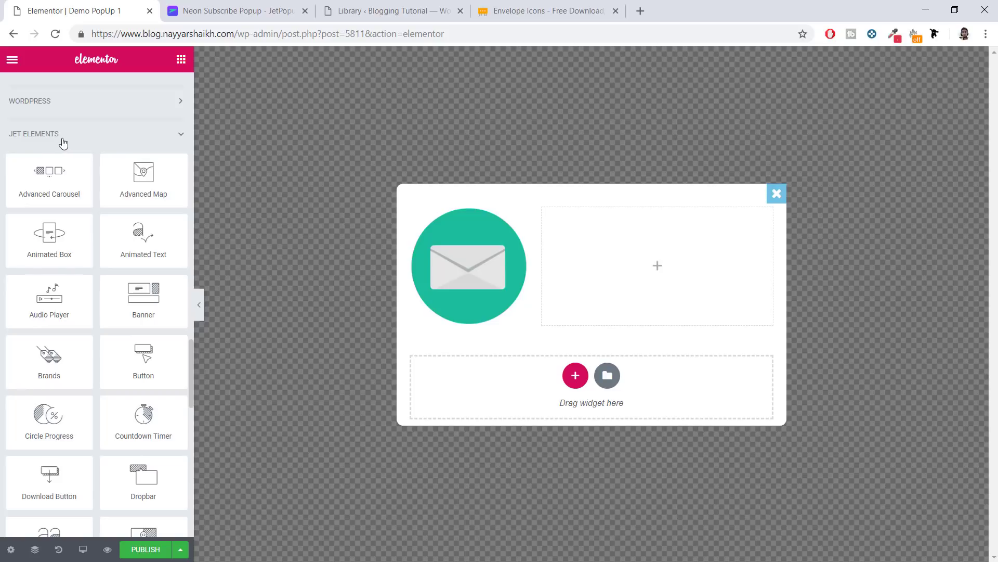
scroll(136, 212, "down", 2)
scroll(135, 211, "down", 12)
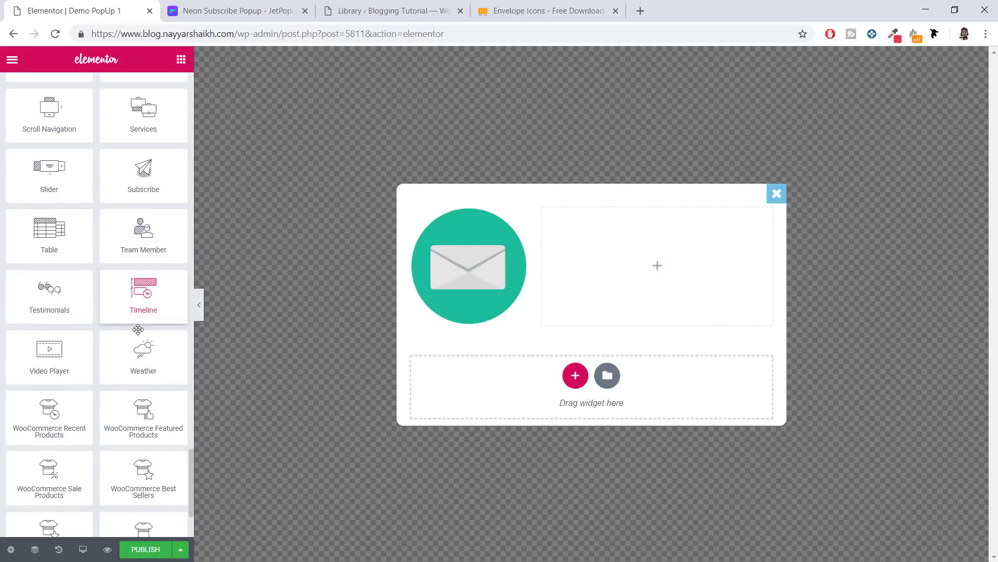
scroll(140, 319, "up", 5)
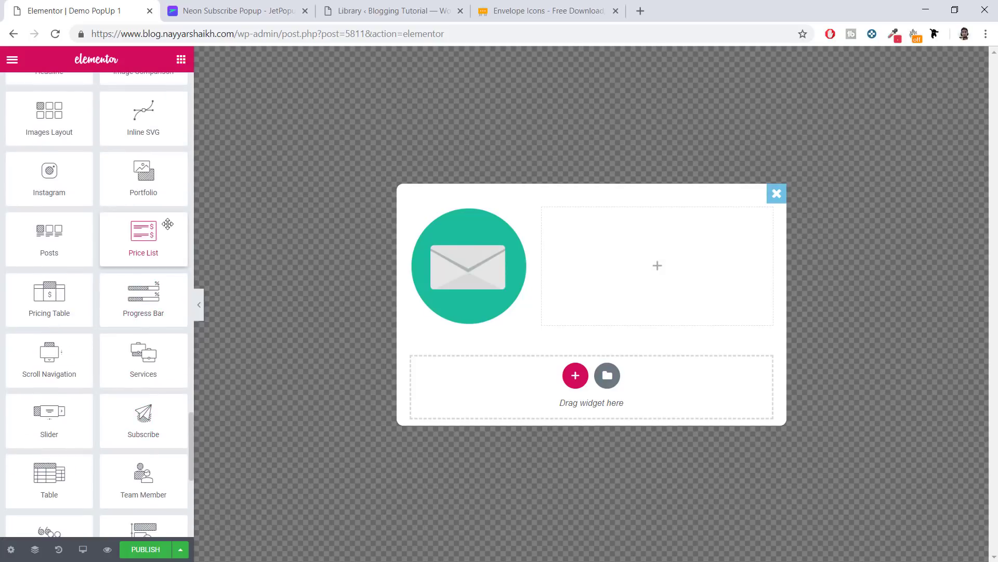
scroll(150, 250, "up", 4)
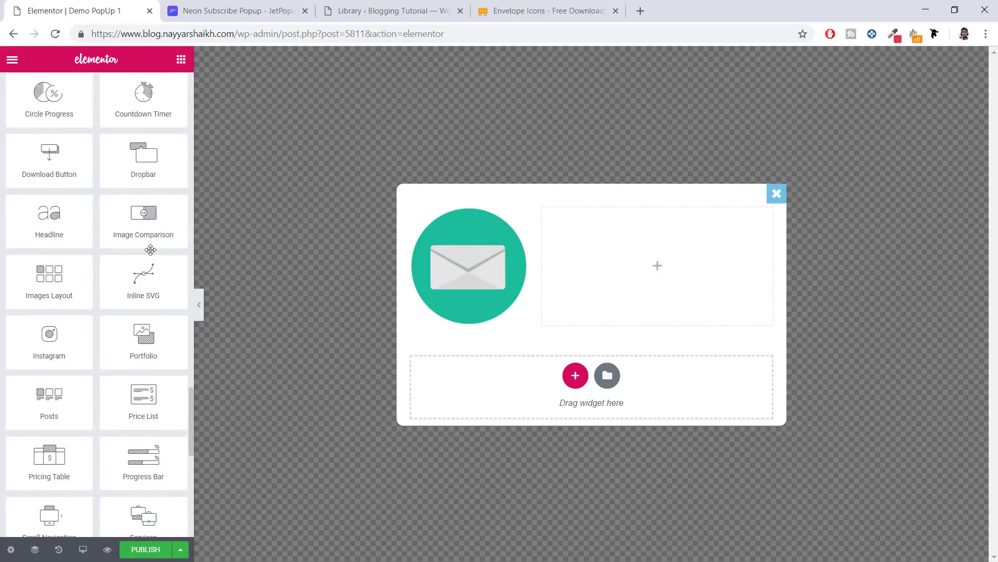
scroll(150, 250, "up", 3)
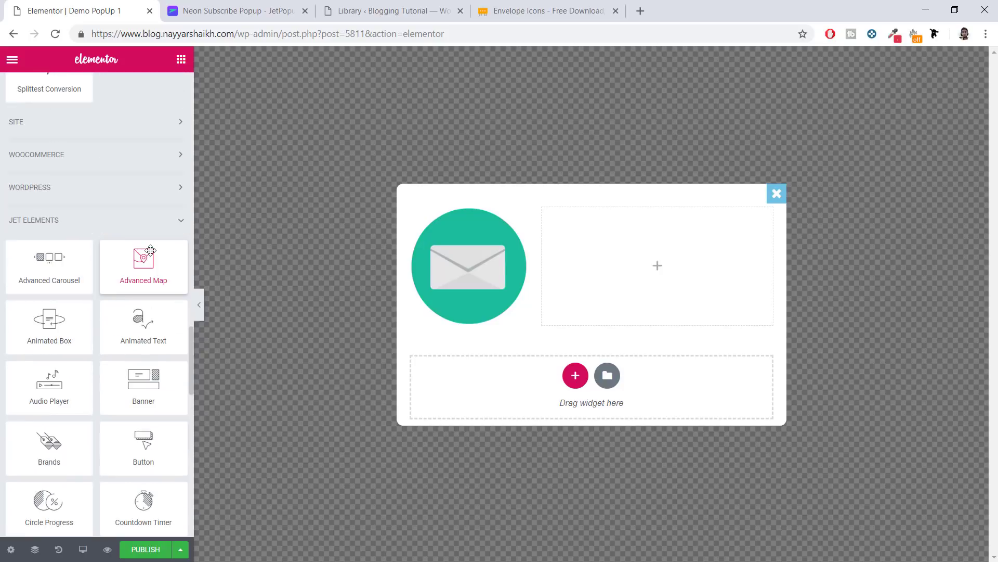
scroll(150, 250, "down", 3)
scroll(150, 250, "down", 2)
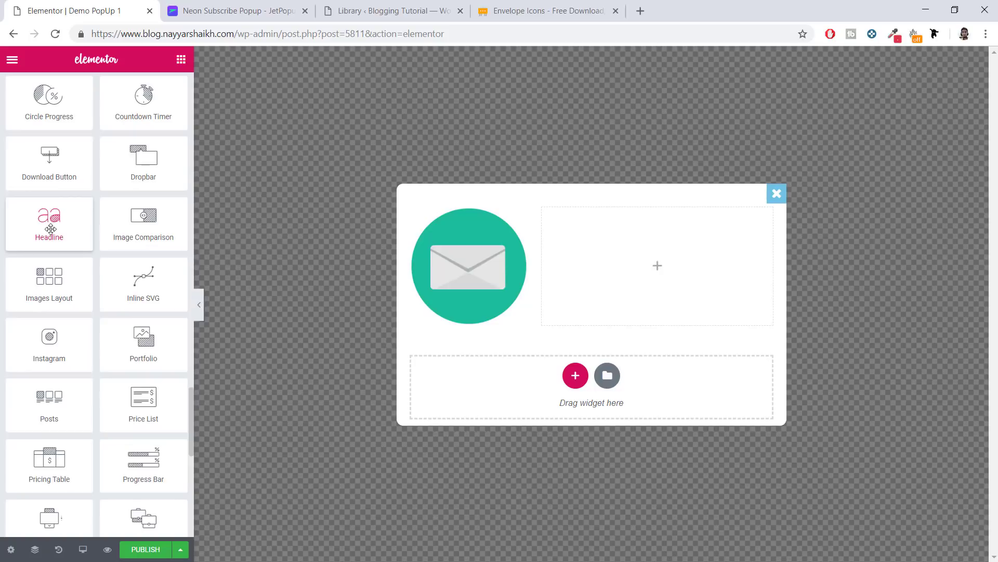
left_click_drag(51, 222, 698, 250)
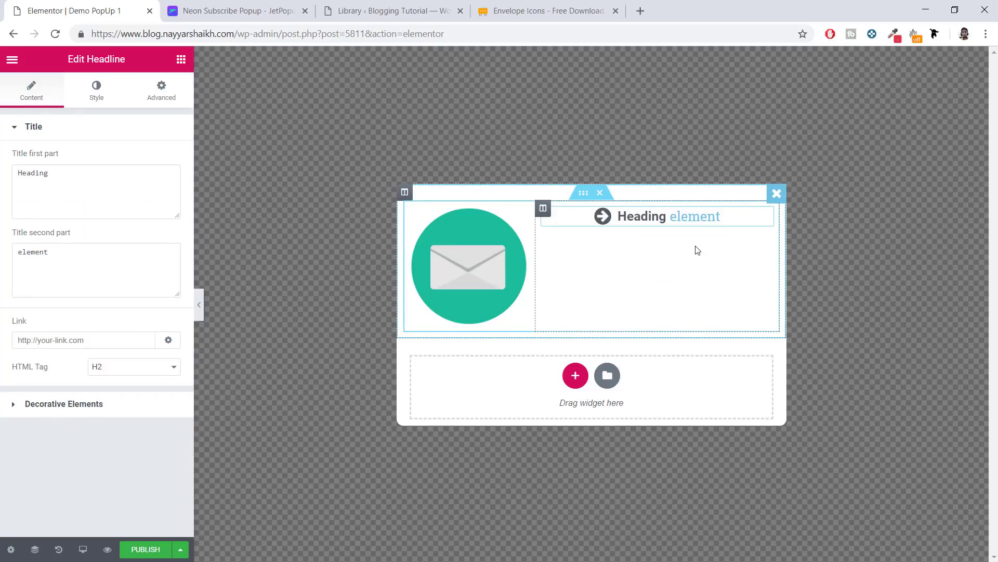
- Check the reference popup's wording and enter "Subecribe to" as the headline's first title part
left_click(225, 8)
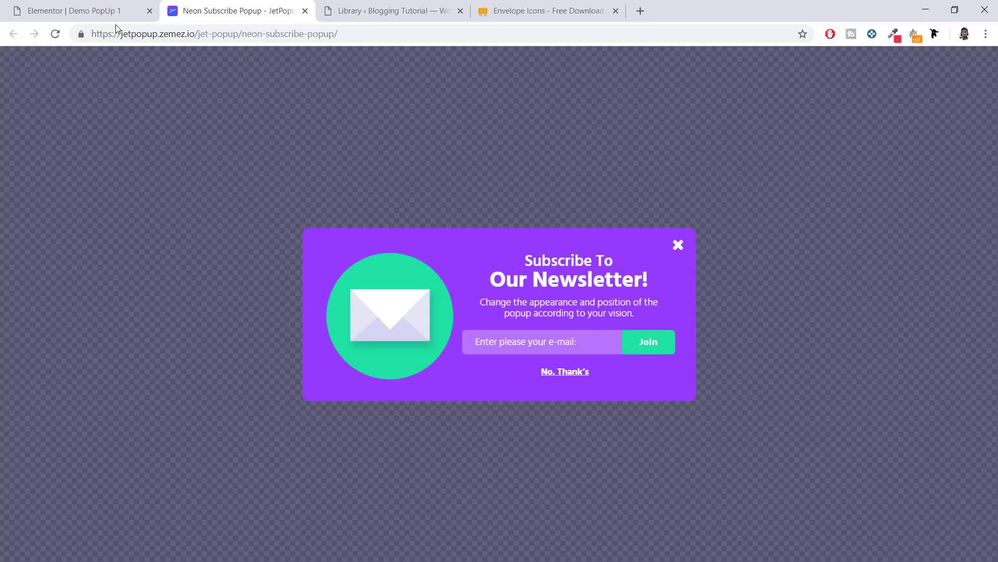
left_click(86, 5)
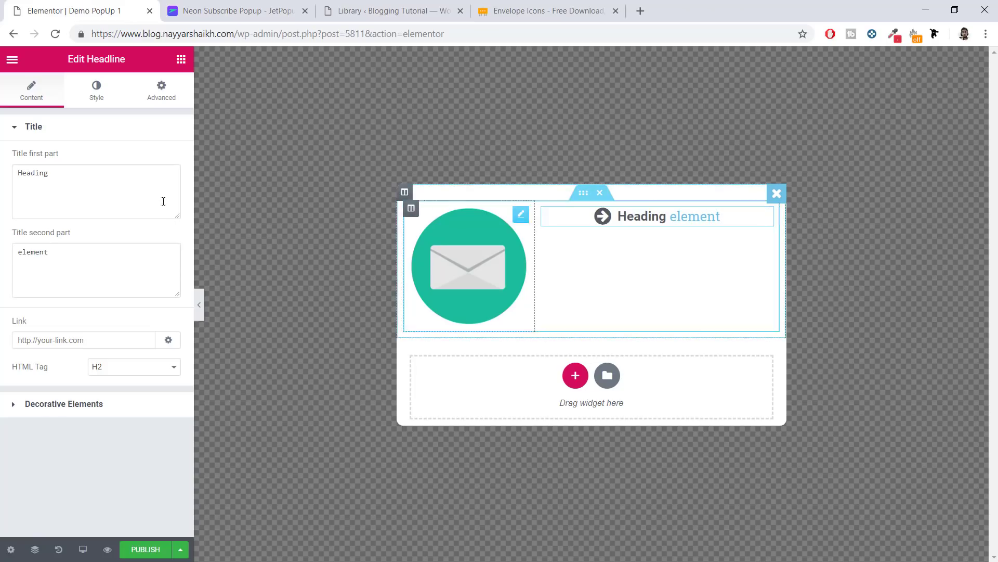
left_click(46, 172)
left_click_drag(48, 172, 18, 173)
type("Subecribe ")
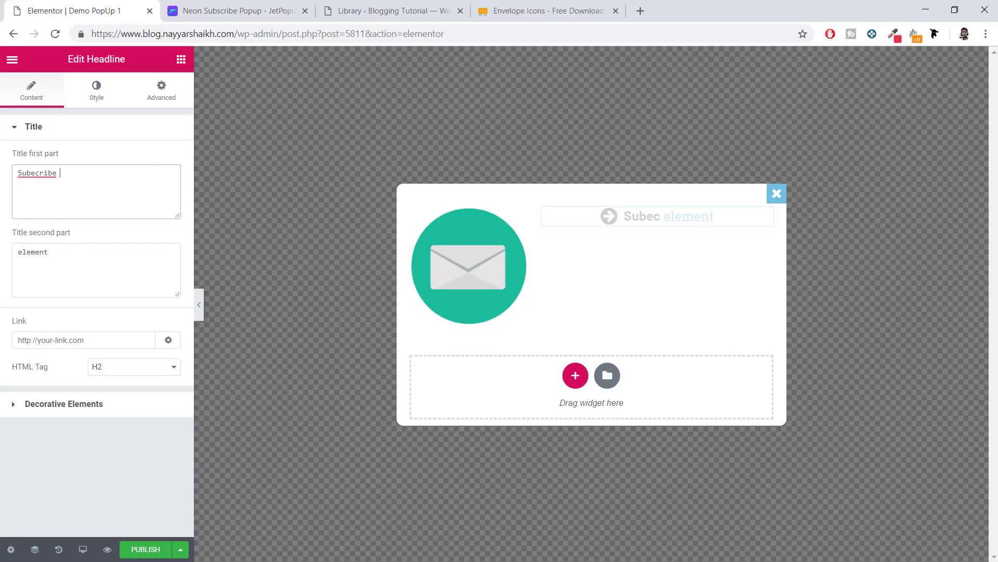
type("to")
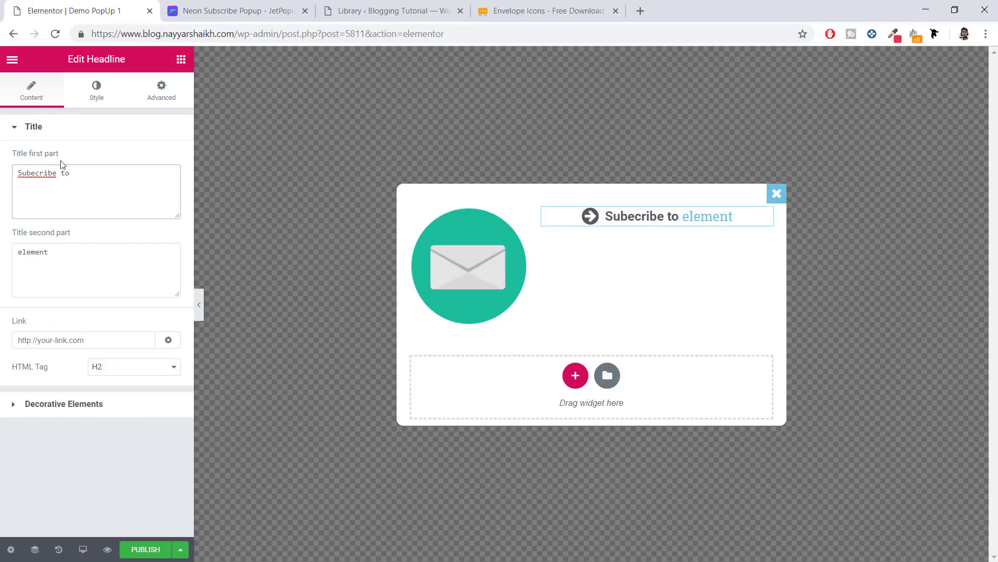
- Copy "Our Newsletter!" from the reference popup into the headline's second title part and correct the first part's spelling to "Subscribe to"
left_click(244, 13)
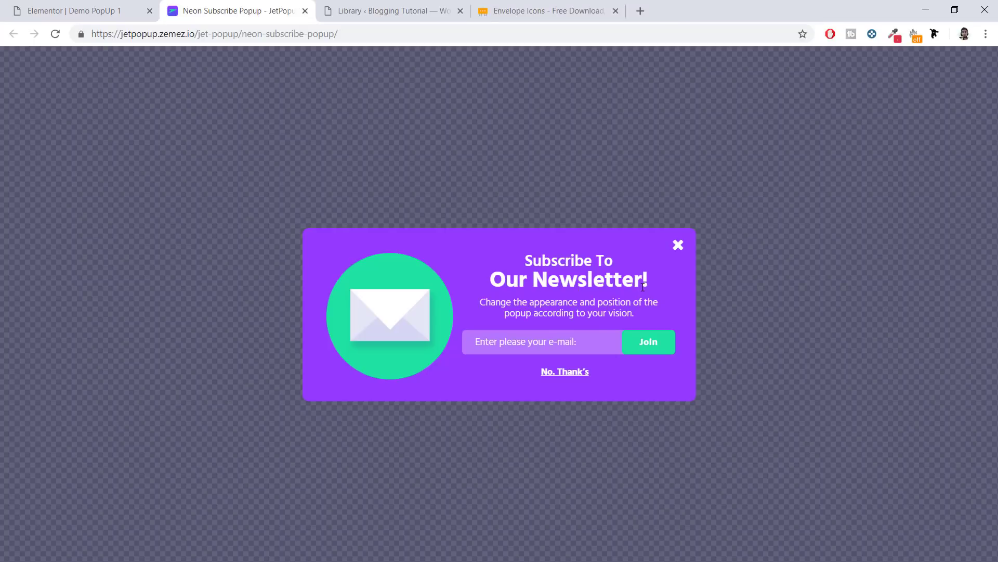
left_click_drag(654, 280, 492, 279)
key("ctrl+c")
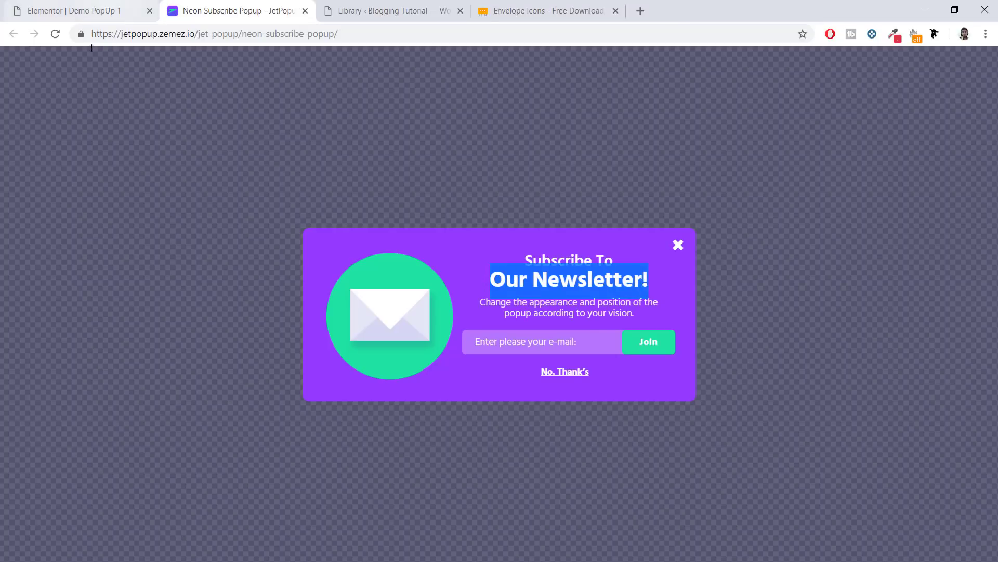
left_click(96, 14)
left_click(118, 254)
key("ctrl+a")
key("ctrl+v")
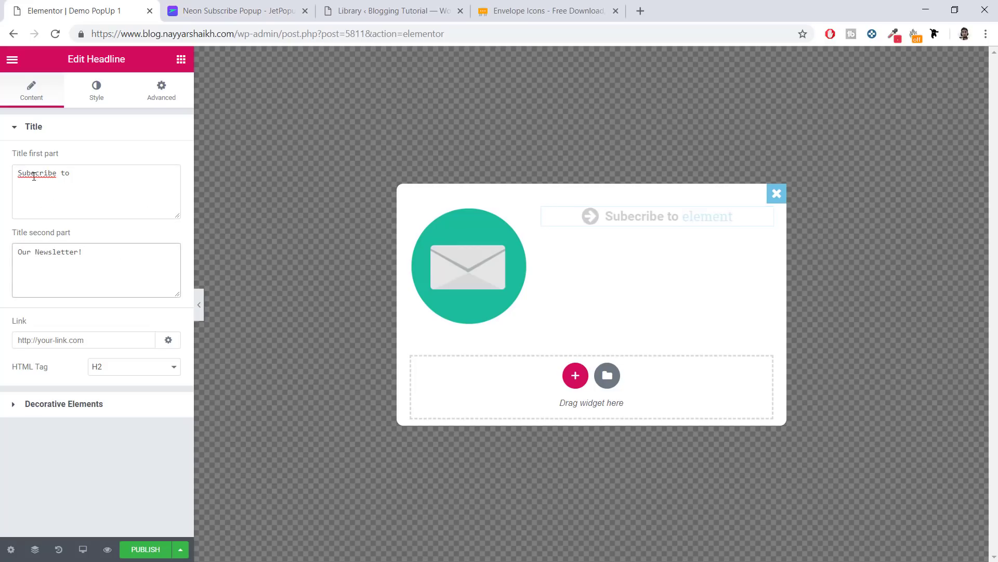
right_click(51, 186)
left_click(73, 193)
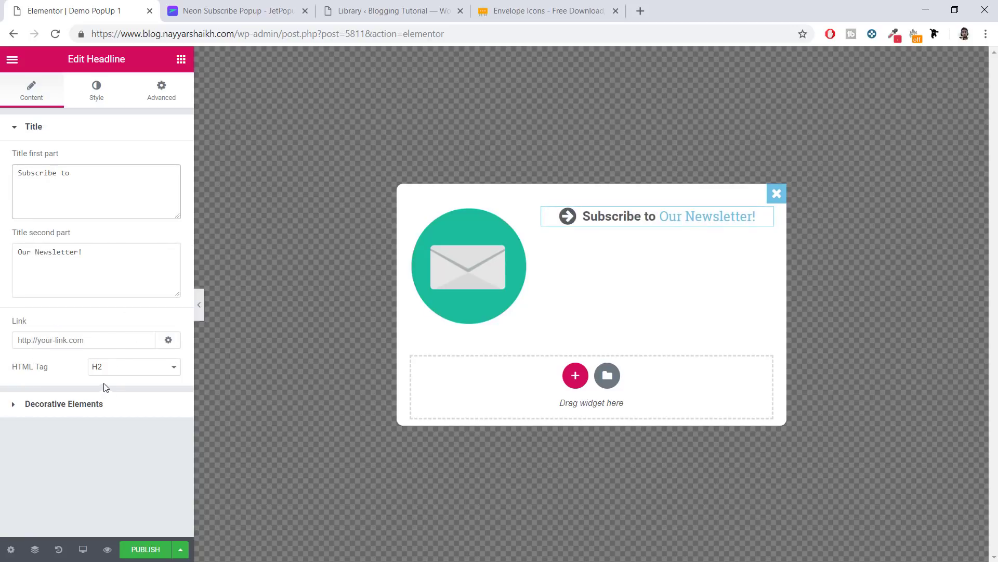
- Remove the arrow icon before the headline by setting its Before Deco Type to None
left_click(91, 411)
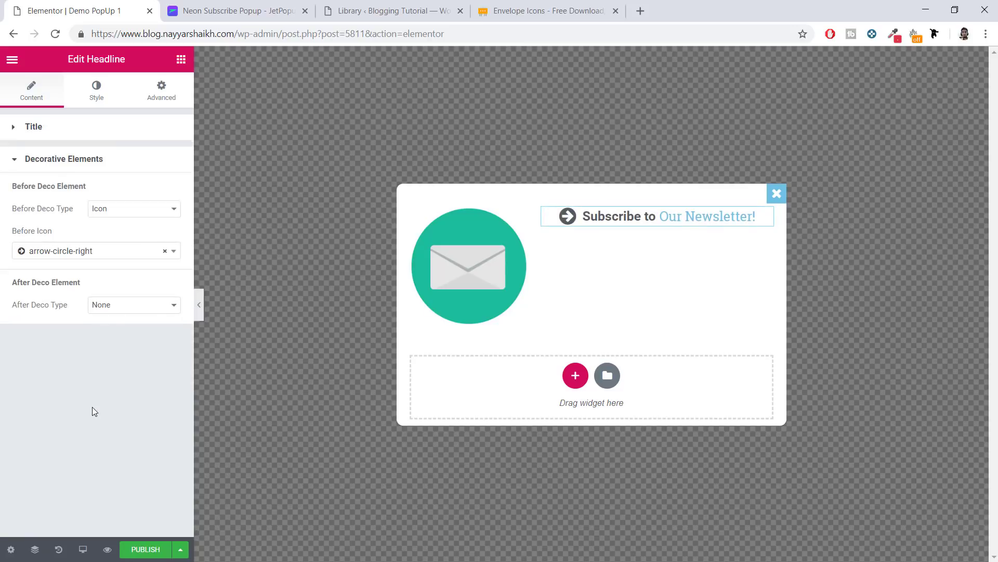
left_click(127, 214)
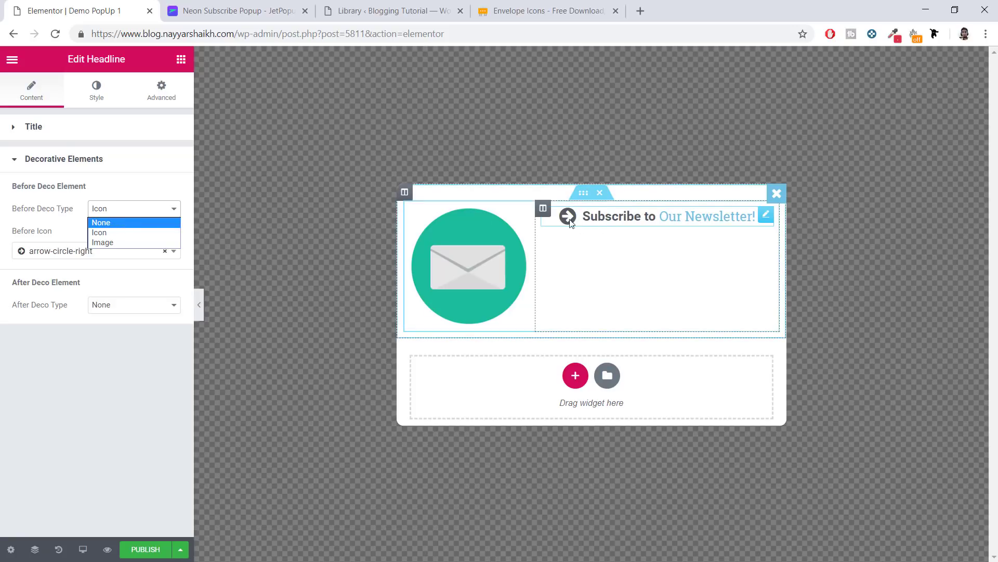
left_click(121, 224)
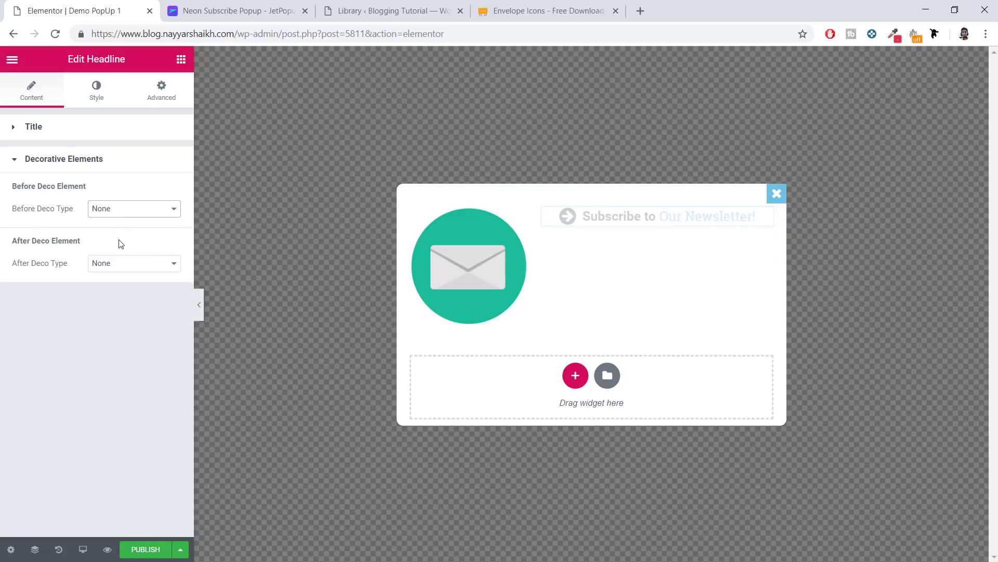
- Compare the headline layout with the reference popup and set the headline's direction to Vertical
left_click(97, 91)
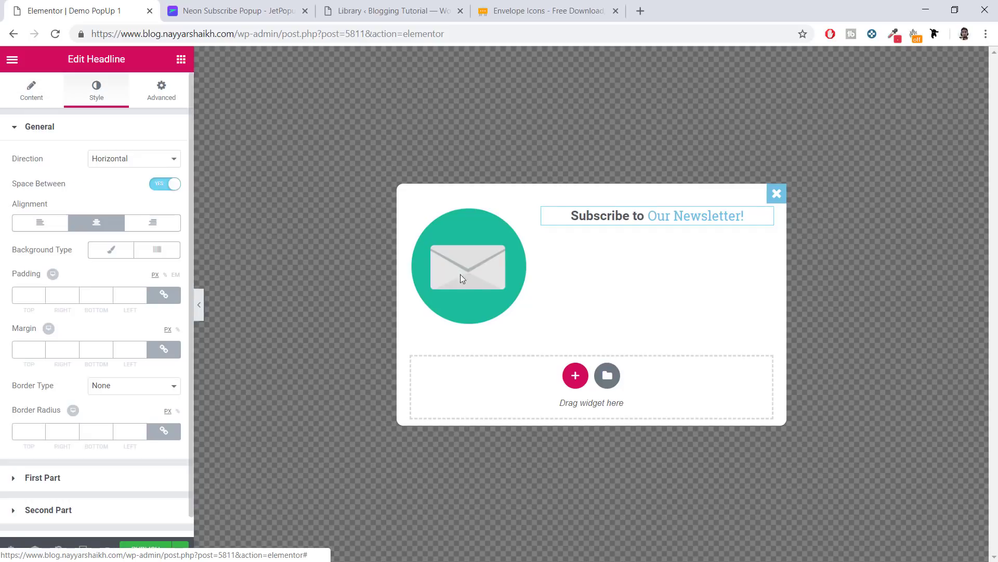
left_click(245, 10)
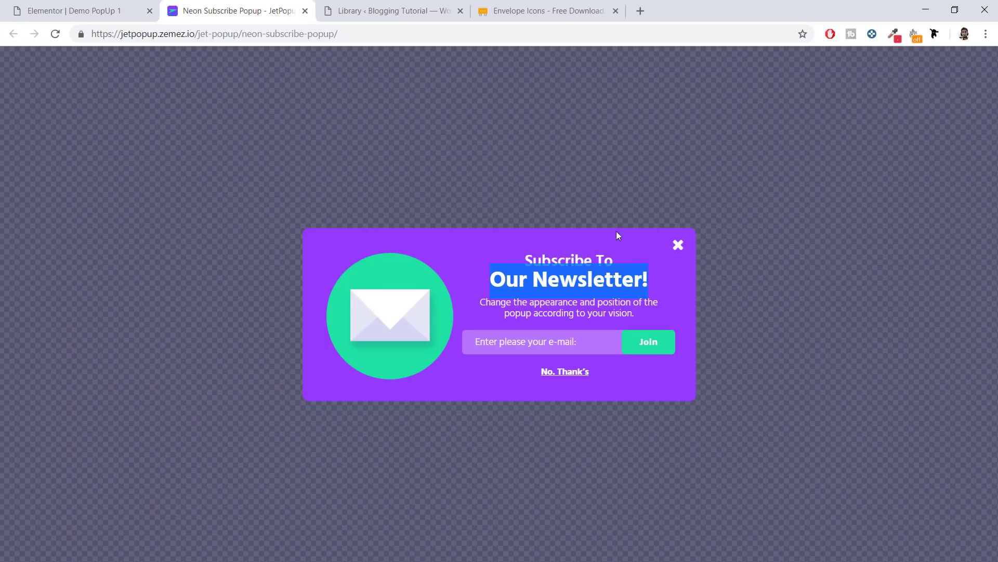
left_click(612, 273)
left_click_drag(524, 257, 483, 273)
left_click(659, 281)
left_click(610, 286)
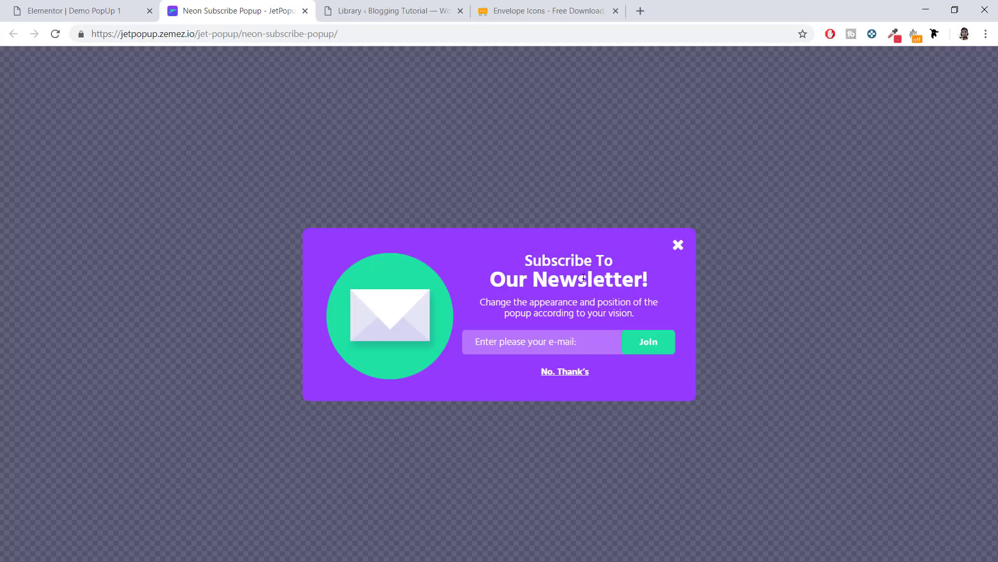
left_click(115, 8)
left_click(127, 165)
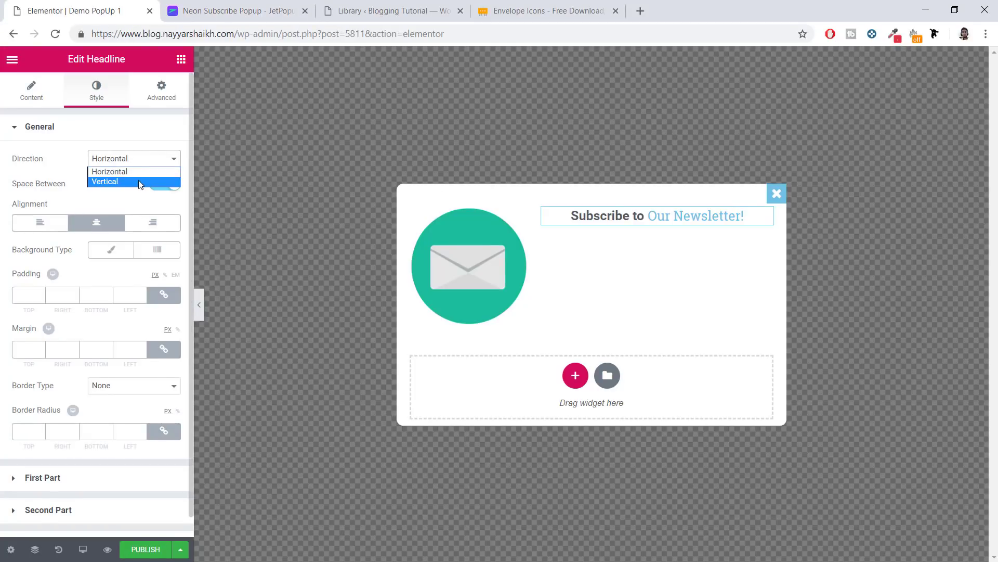
left_click(140, 182)
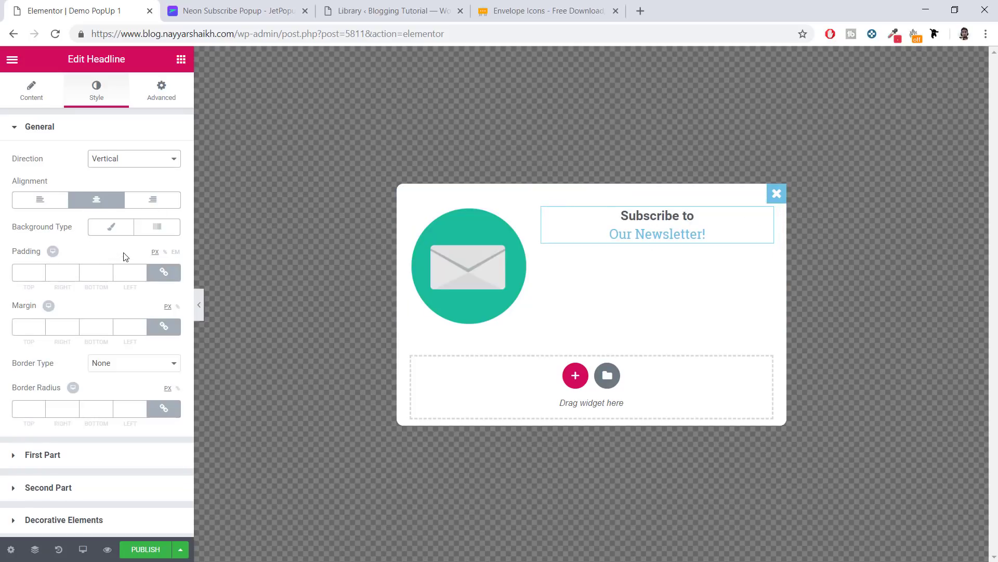
- Set the typography of the headline's first part to Montserrat, size 30 px and weight 700
left_click(56, 456)
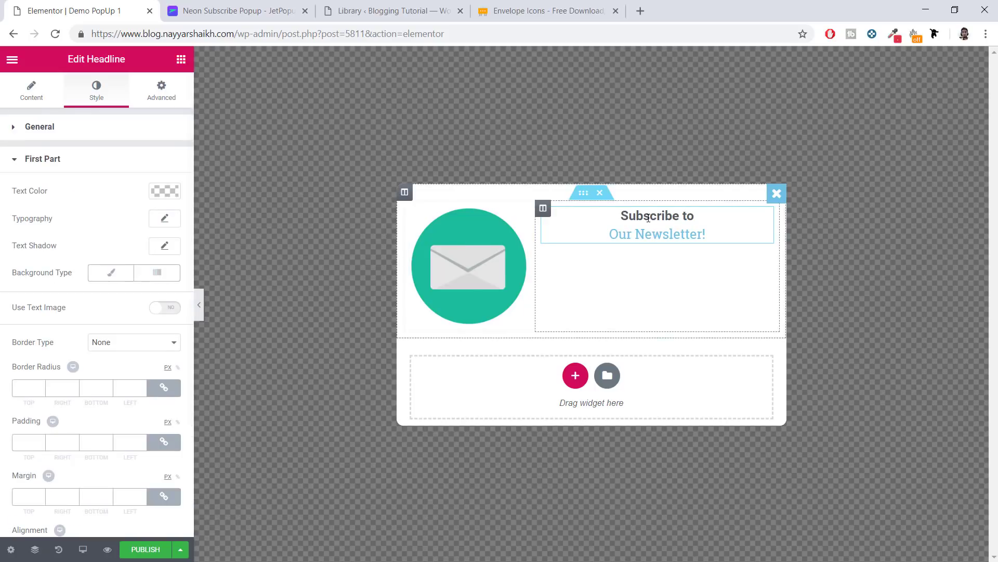
left_click(165, 219)
left_click(122, 255)
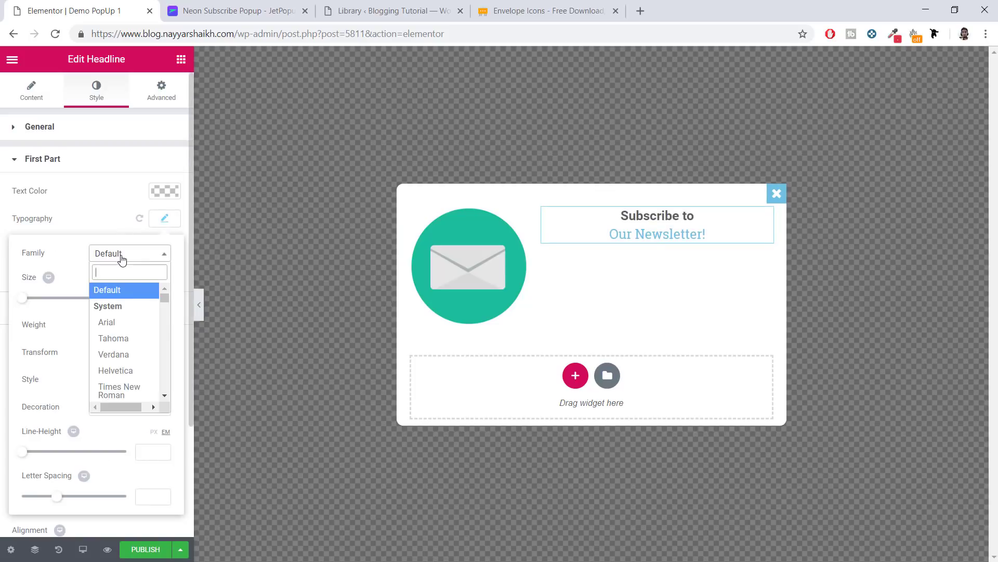
type("monts")
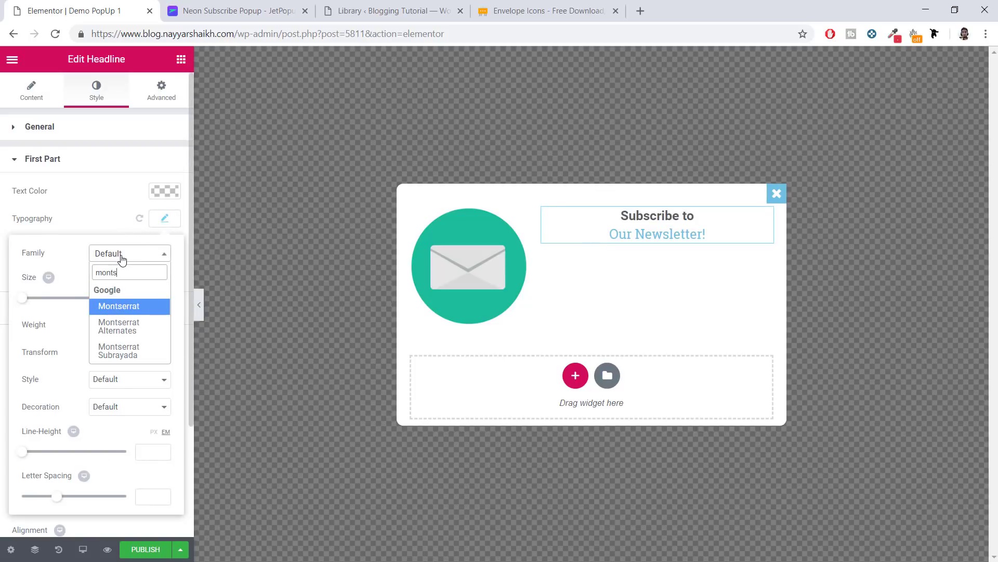
key("Return")
left_click(144, 297)
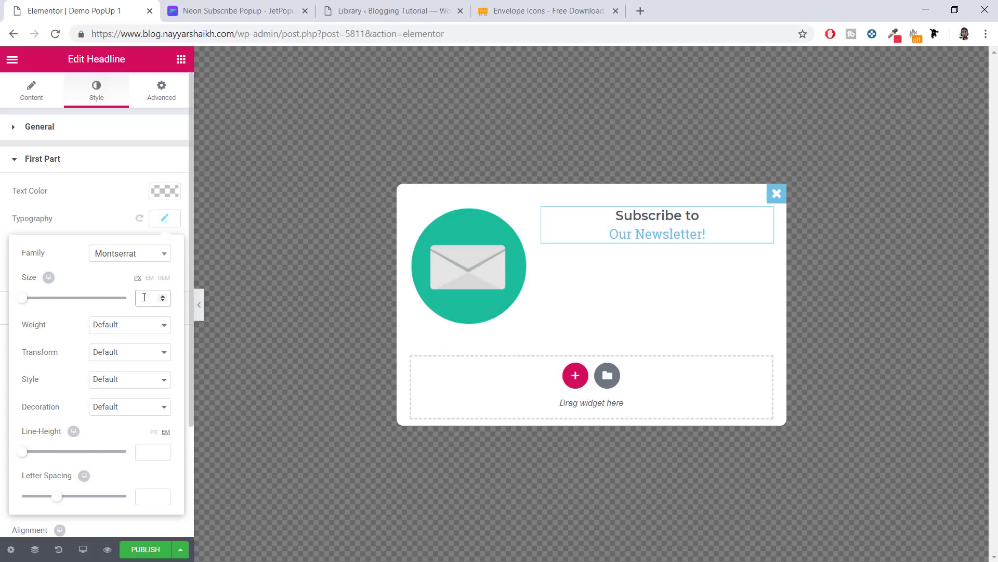
type("30")
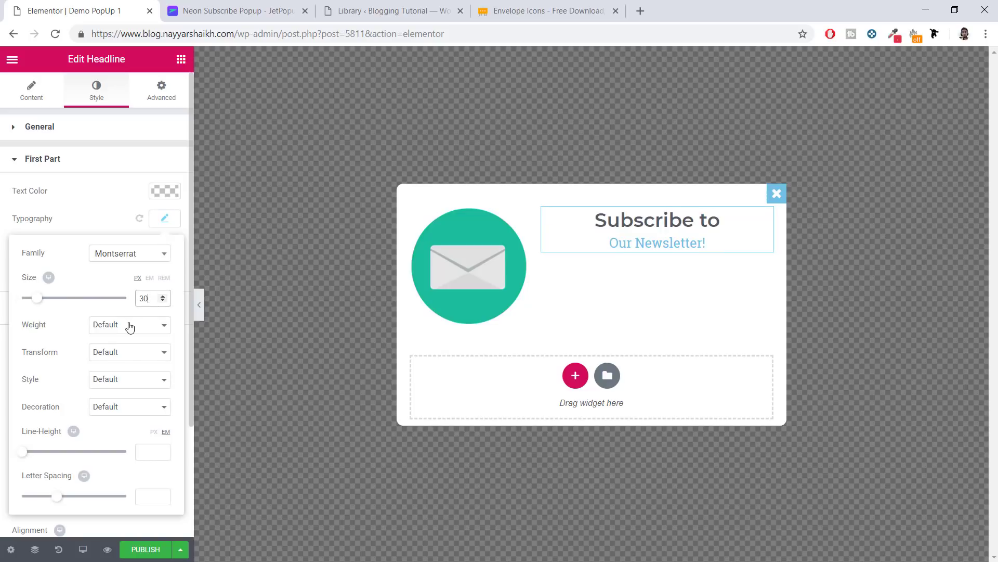
left_click(112, 328)
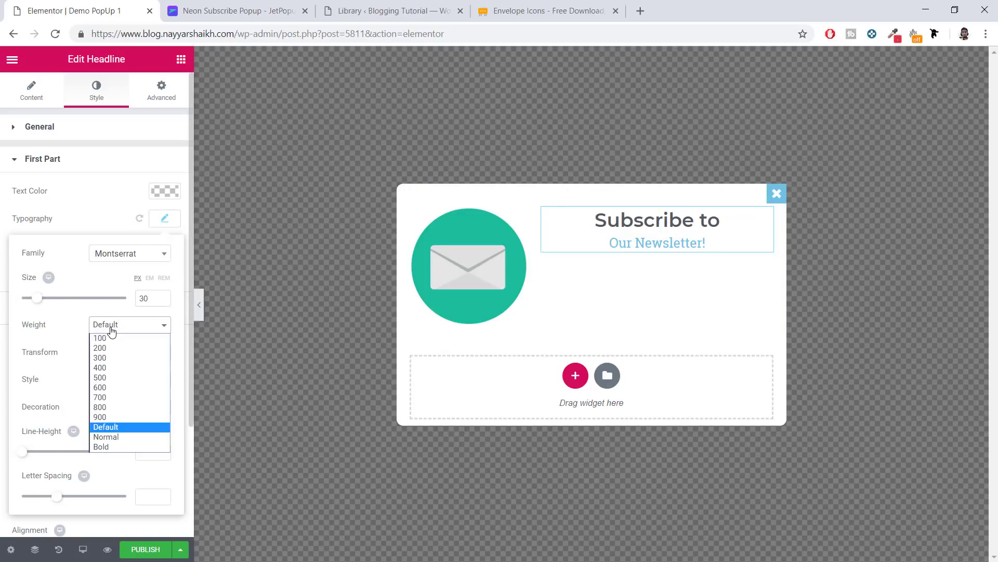
left_click(108, 398)
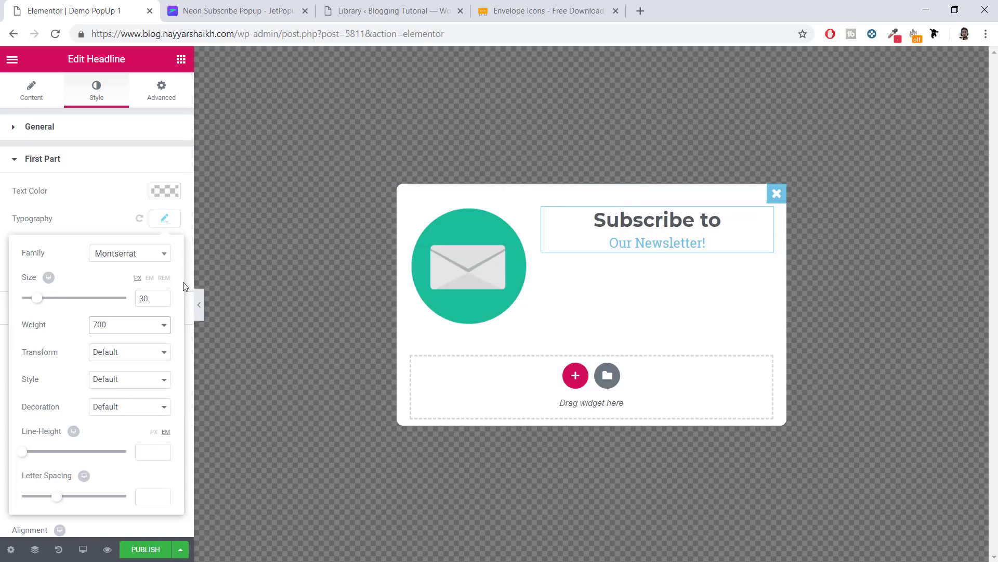
left_click(134, 253)
left_click(150, 253)
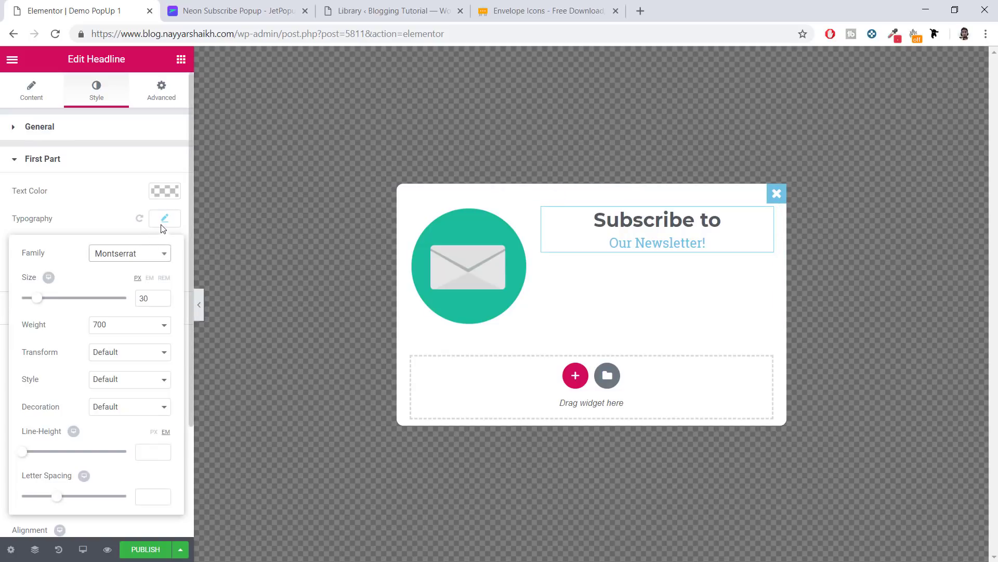
- Compare the styled first headline line with the Neon Subscribe reference popup
left_click(251, 7)
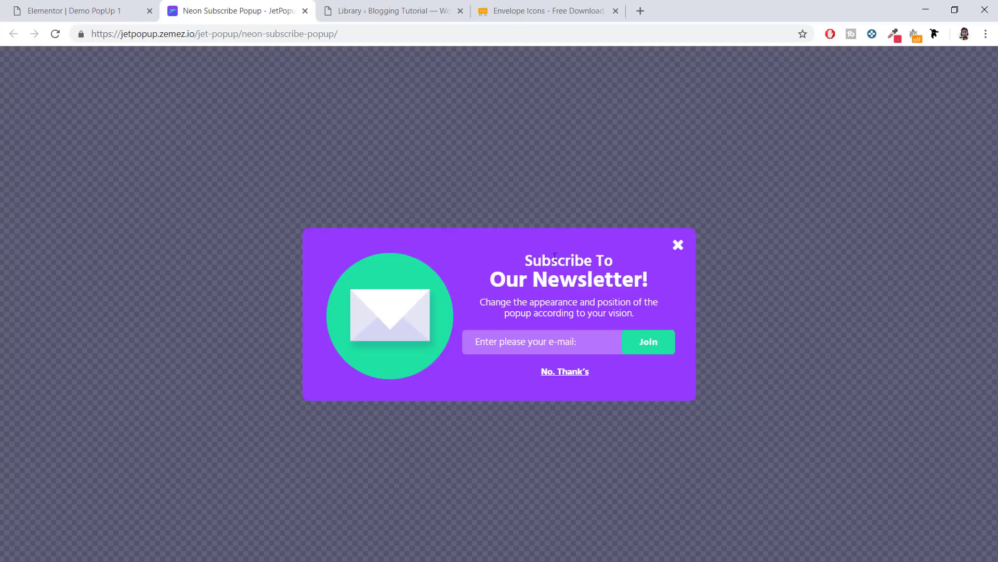
left_click(94, 5)
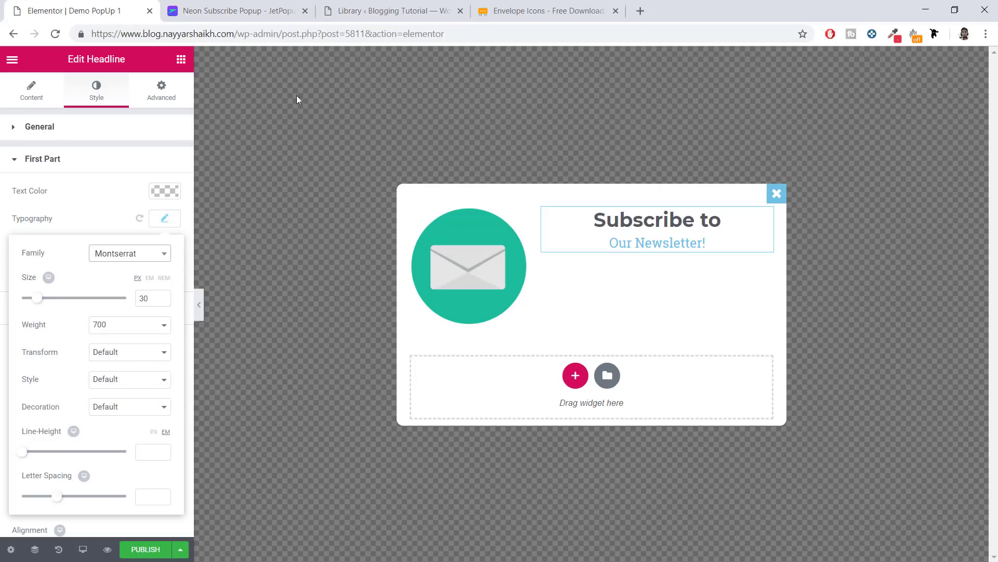
left_click(164, 219)
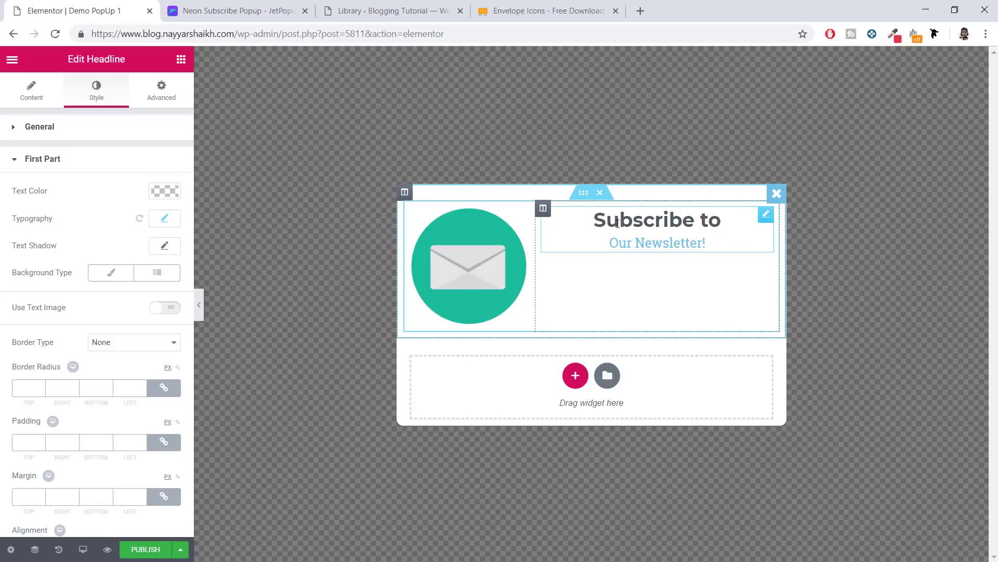
- Set the typography of the headline's second part to Montserrat, size 35 px and weight 700
left_click(67, 164)
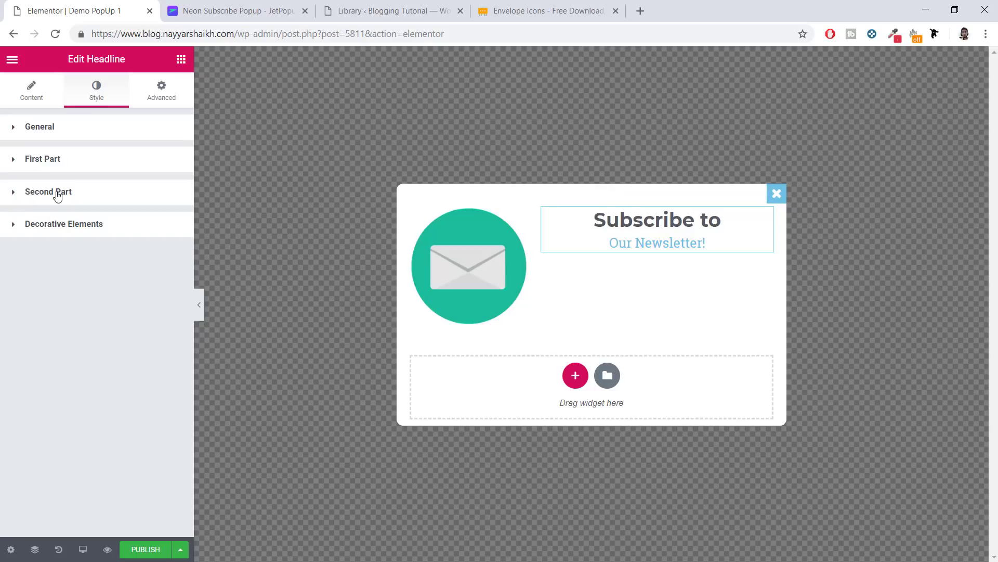
left_click(77, 198)
left_click(160, 252)
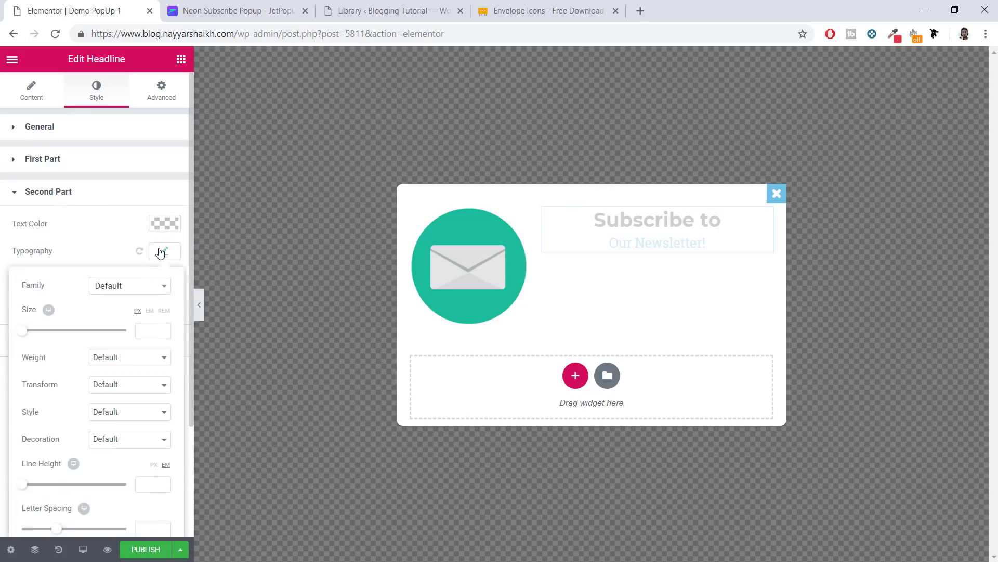
left_click(111, 287)
type("mon")
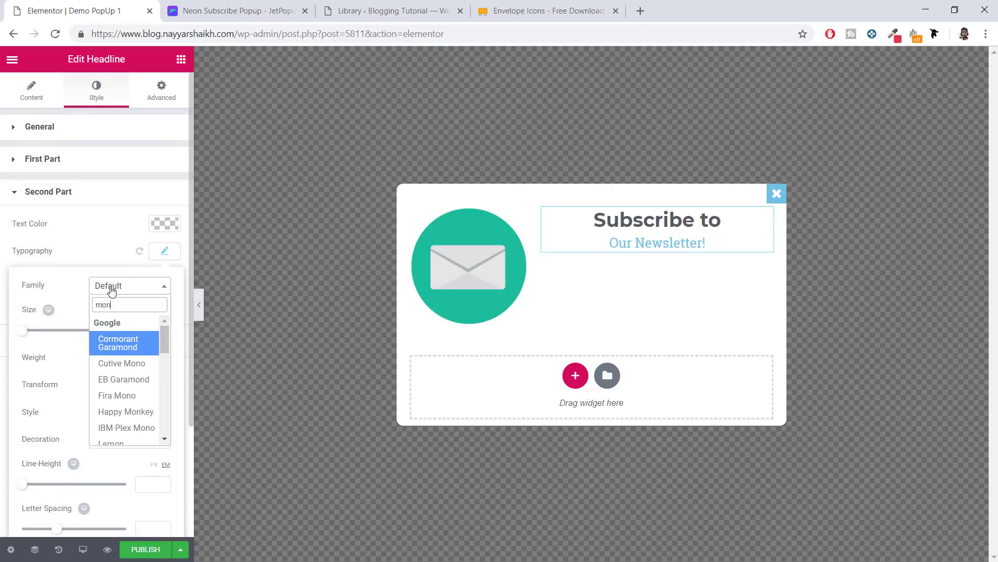
type("tse")
key("Return")
left_click(141, 331)
type("35")
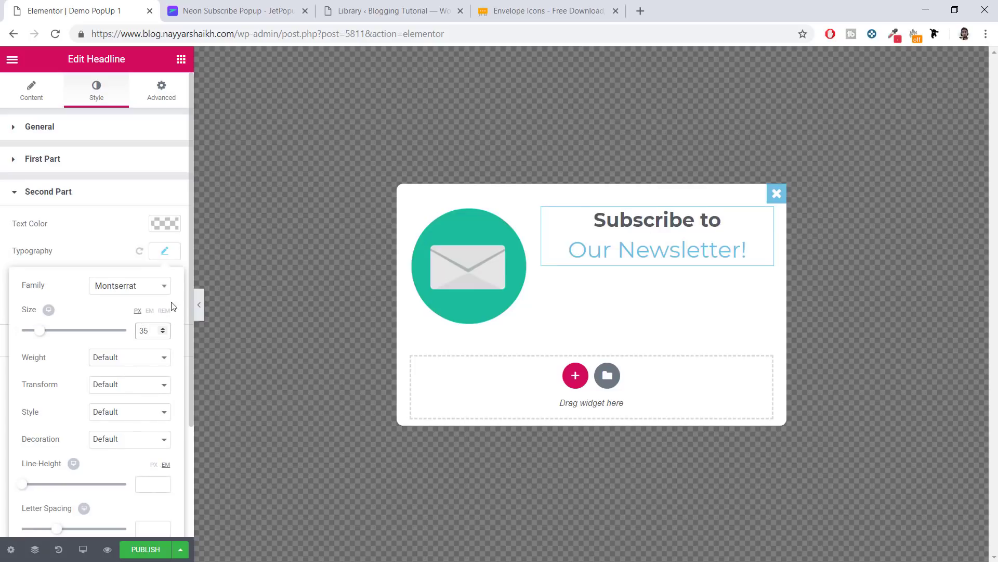
left_click(125, 356)
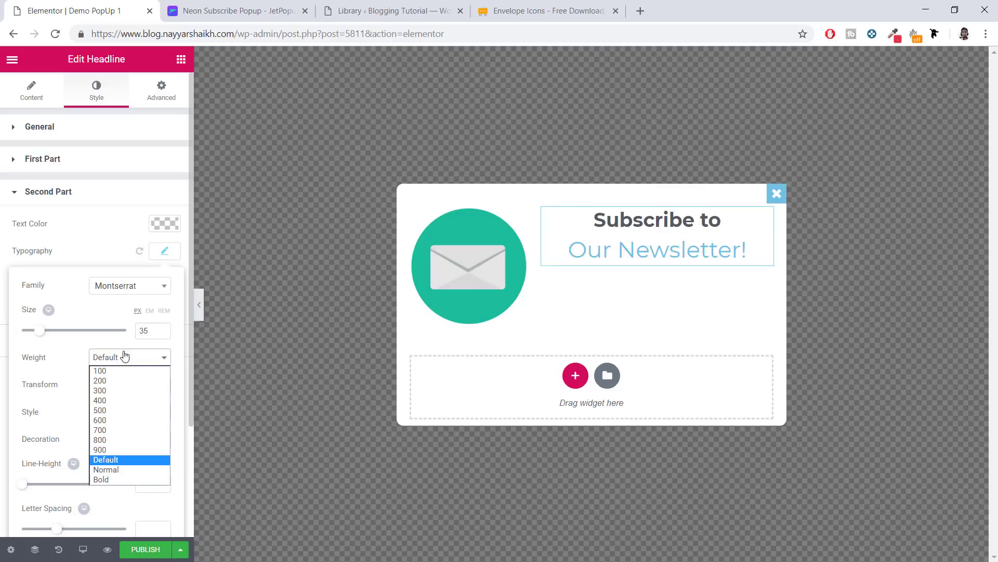
left_click(115, 430)
left_click(113, 205)
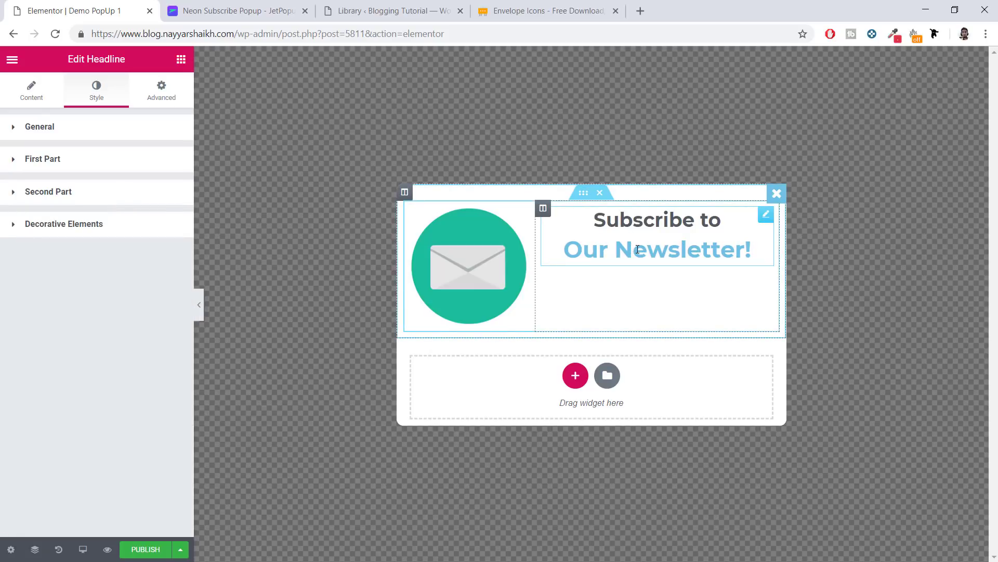
- Check the line spacing in the reference popup and set the second part's top margin to -10 px, with the margin values unlinked
left_click(204, 9)
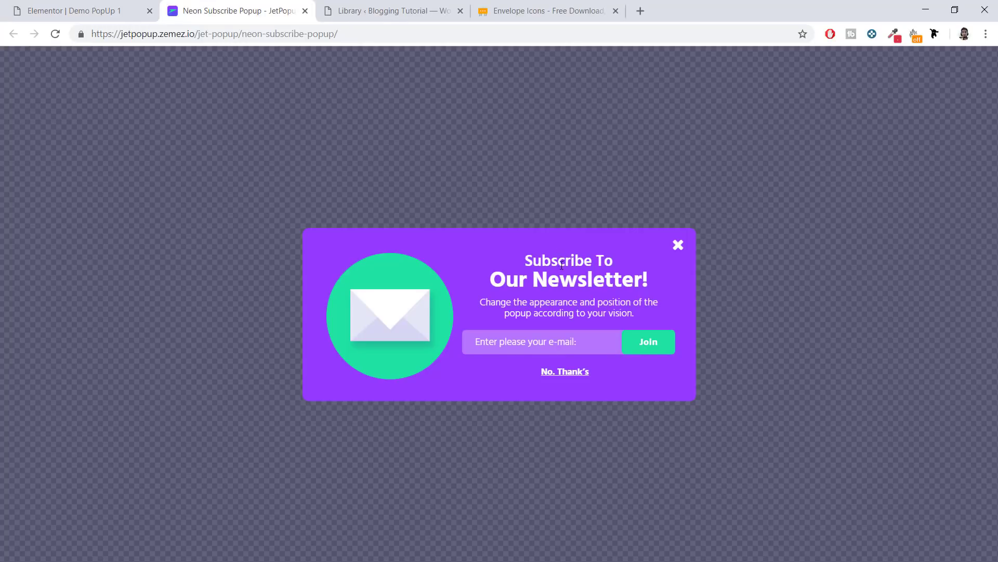
left_click(100, 8)
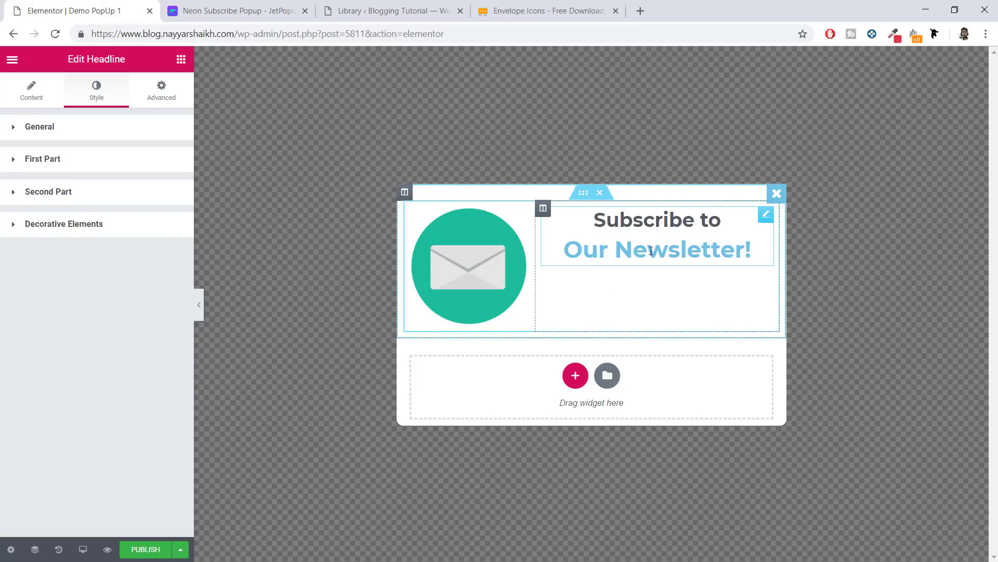
left_click(66, 195)
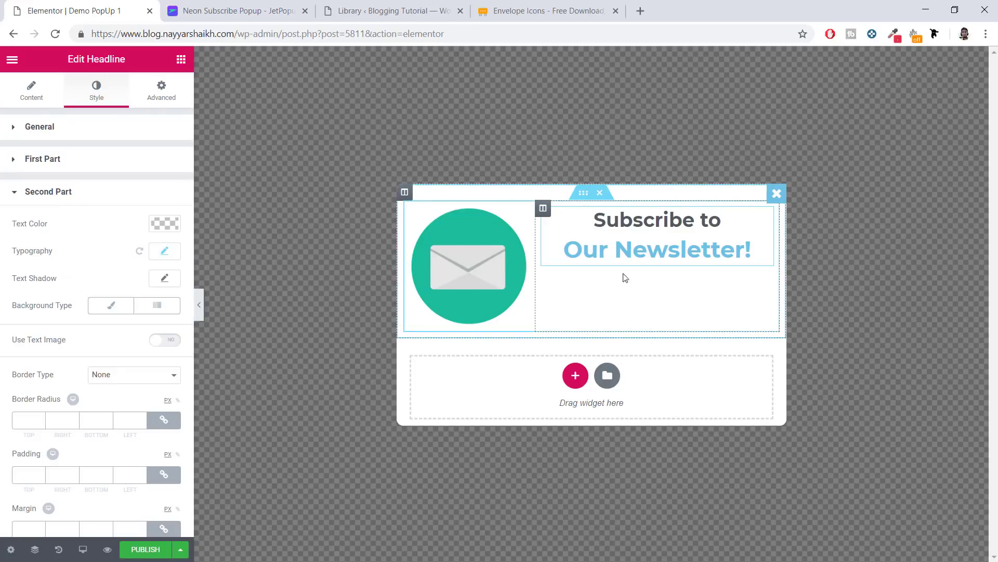
scroll(111, 374, "down", 3)
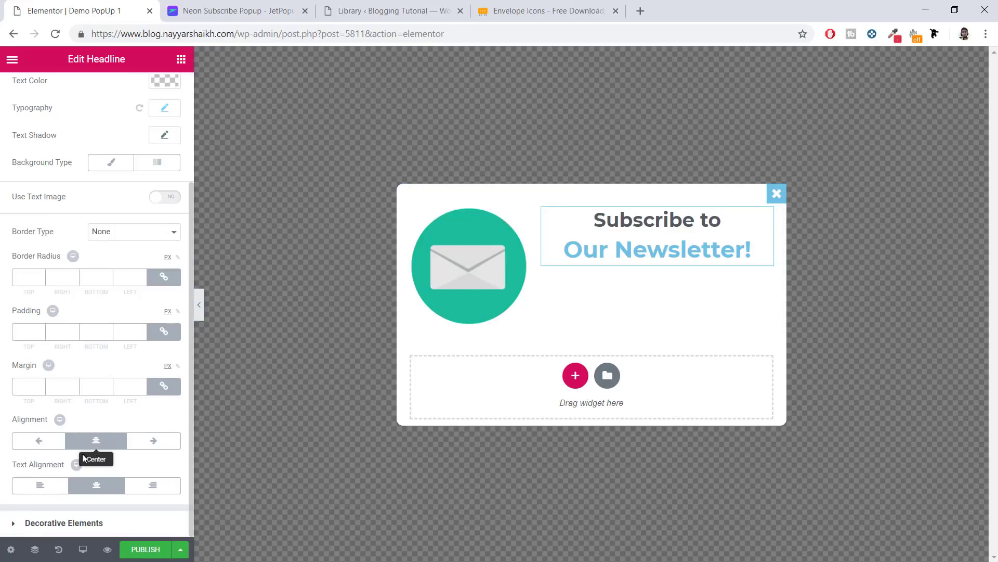
left_click(169, 388)
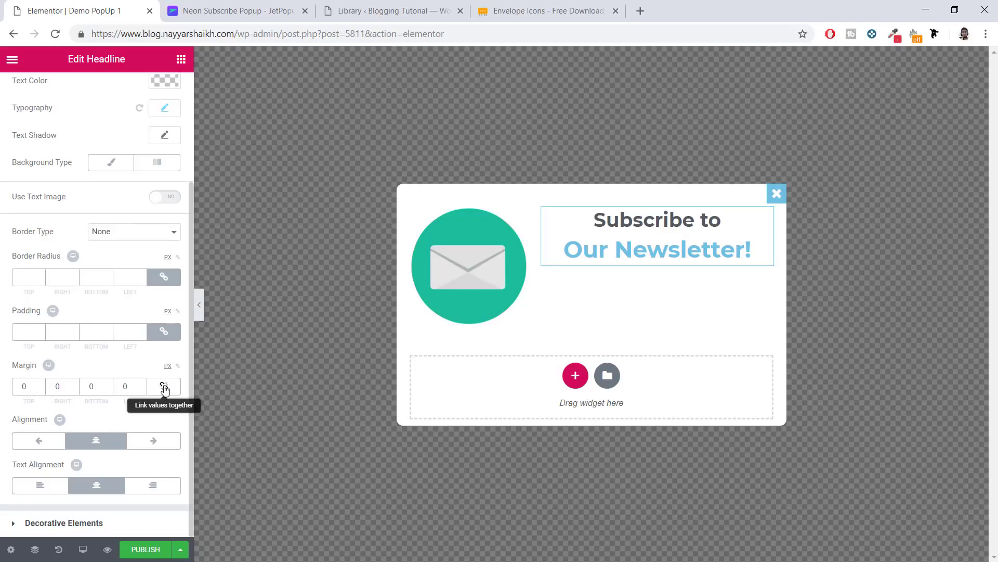
double_click(29, 385)
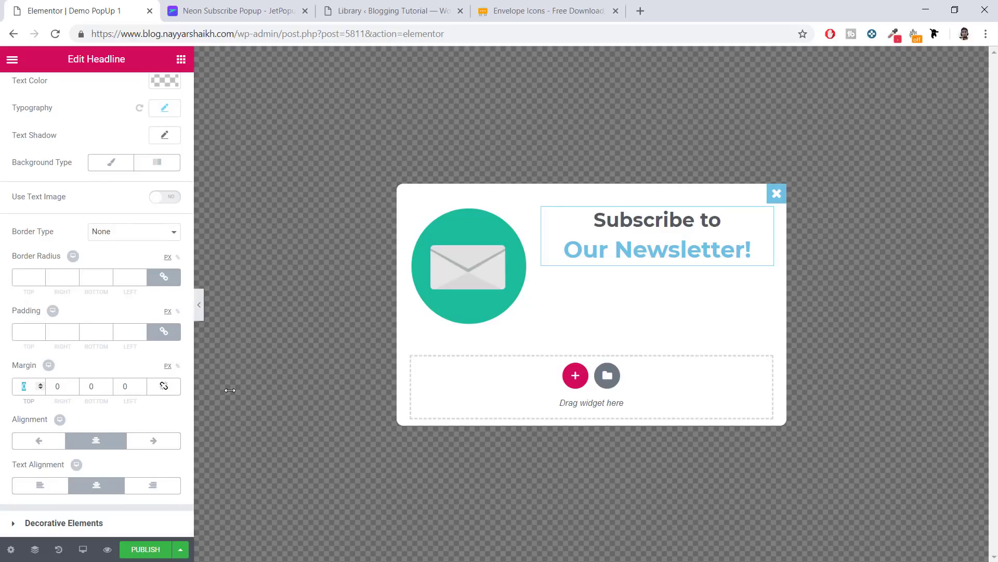
type("10")
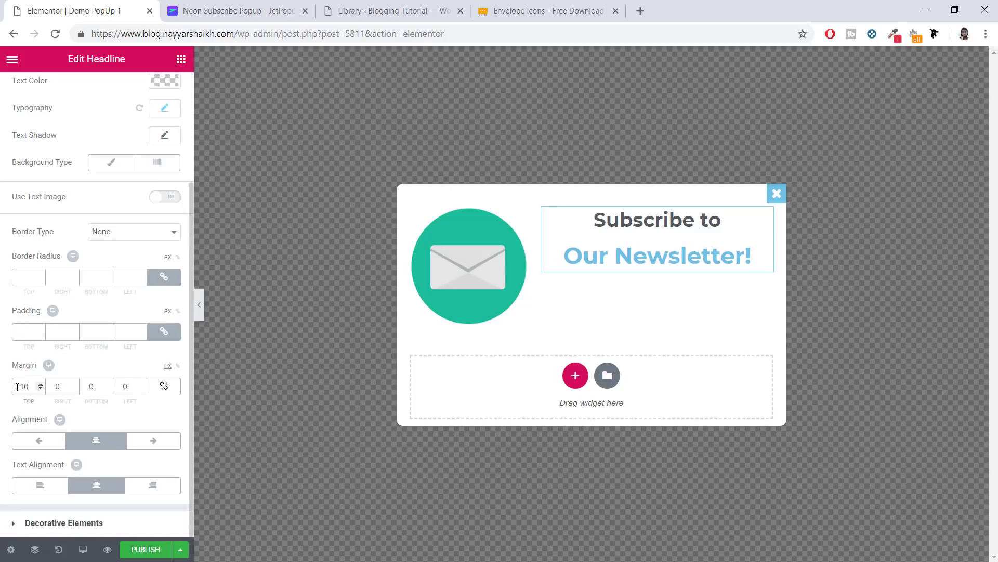
type("-")
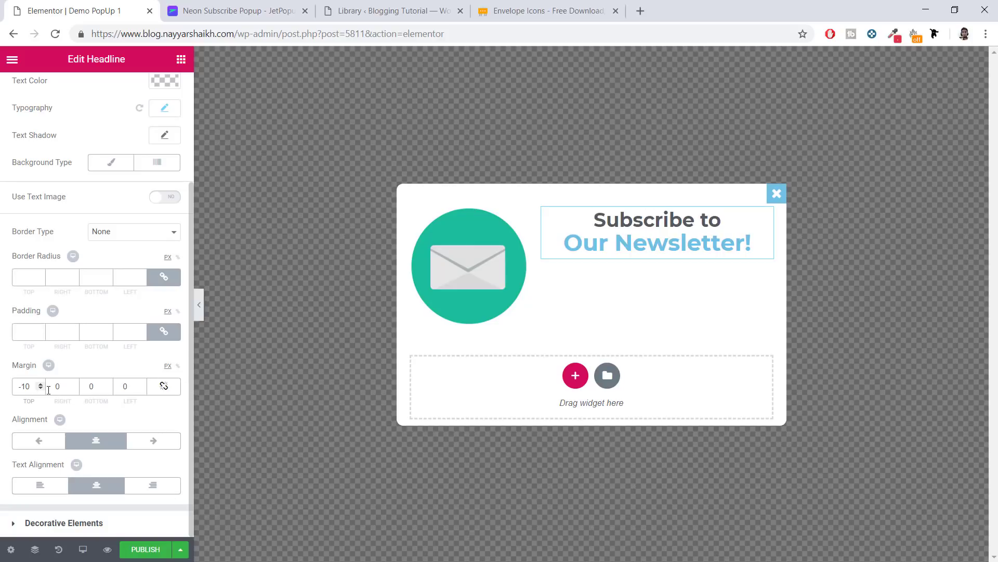
left_click_drag(31, 386, 11, 386)
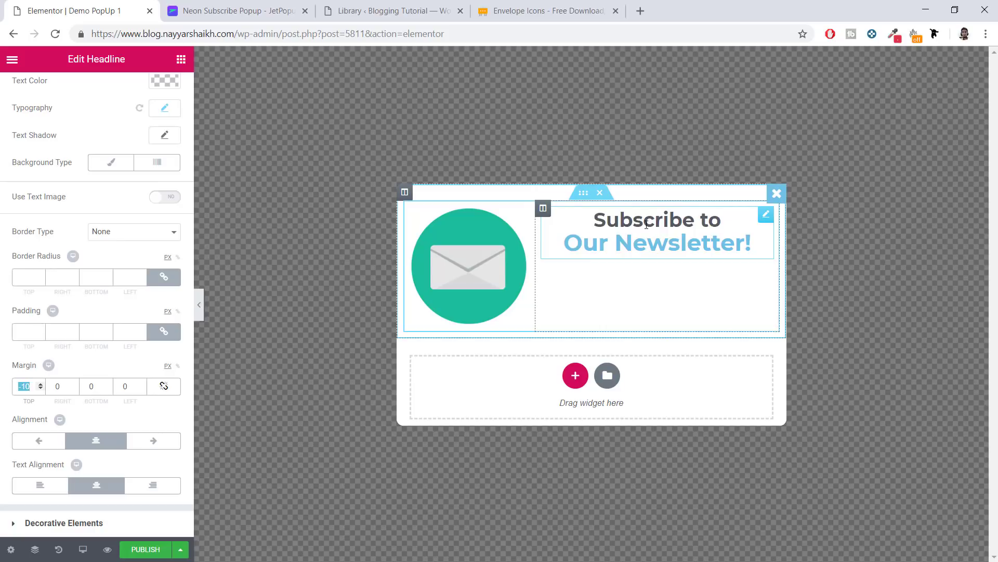
- Examine the description text and e-mail form below the headline in the reference popup
left_click(281, 7)
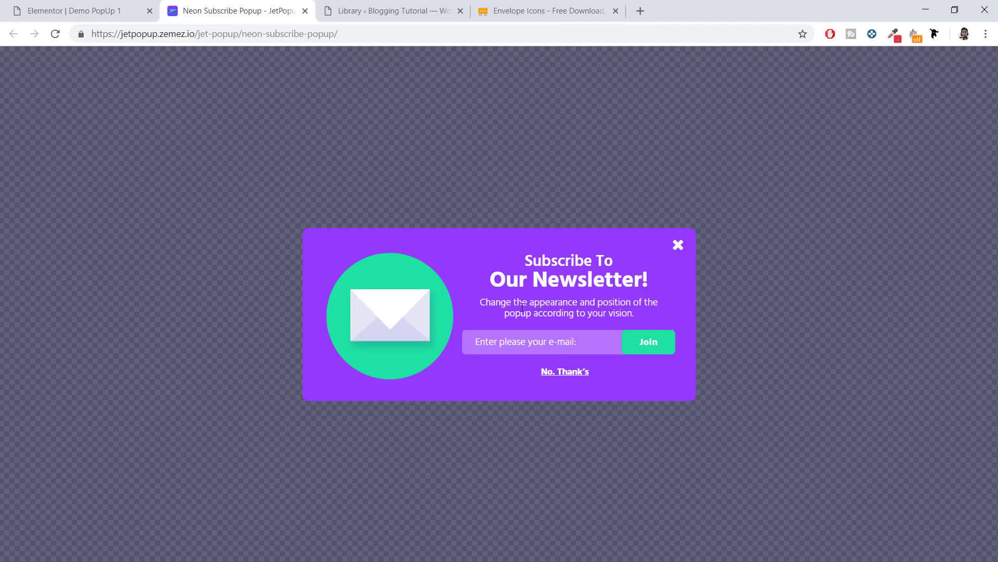
left_click_drag(483, 300, 692, 324)
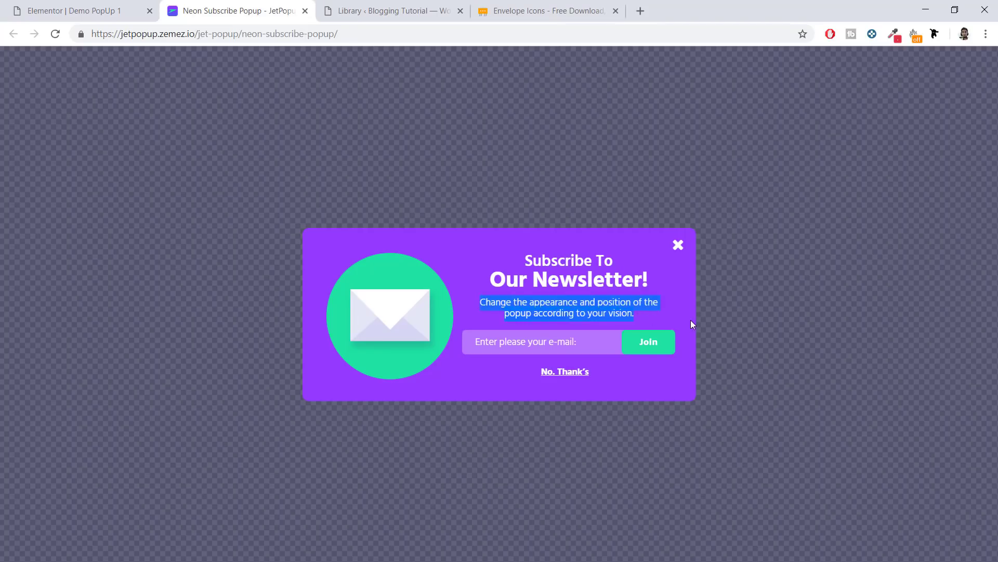
left_click(575, 317)
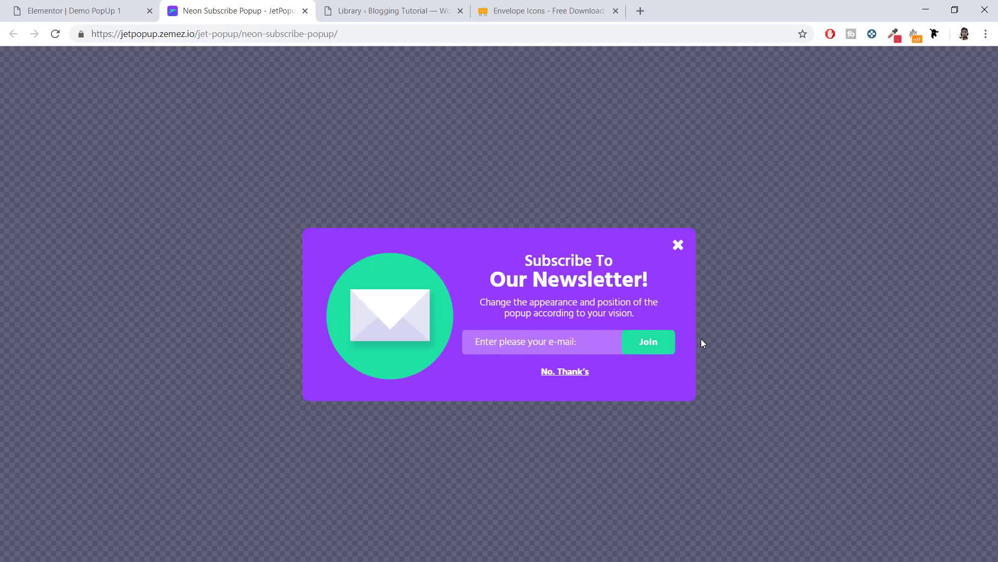
left_click(102, 12)
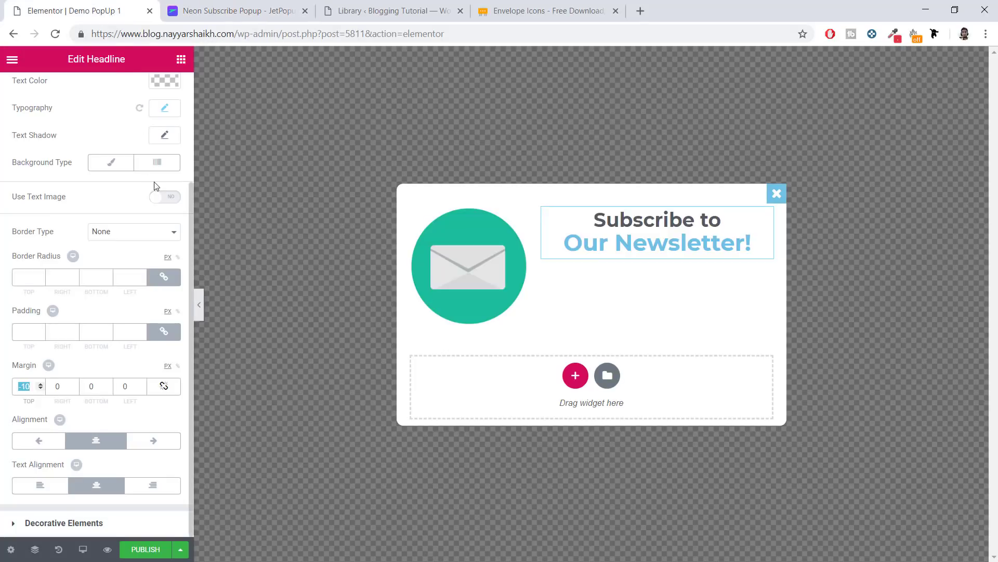
- Add a Subscribe widget below the headline and set its submit text to "Join"
scroll(148, 228, "up", 2)
scroll(148, 229, "up", 2)
left_click(181, 63)
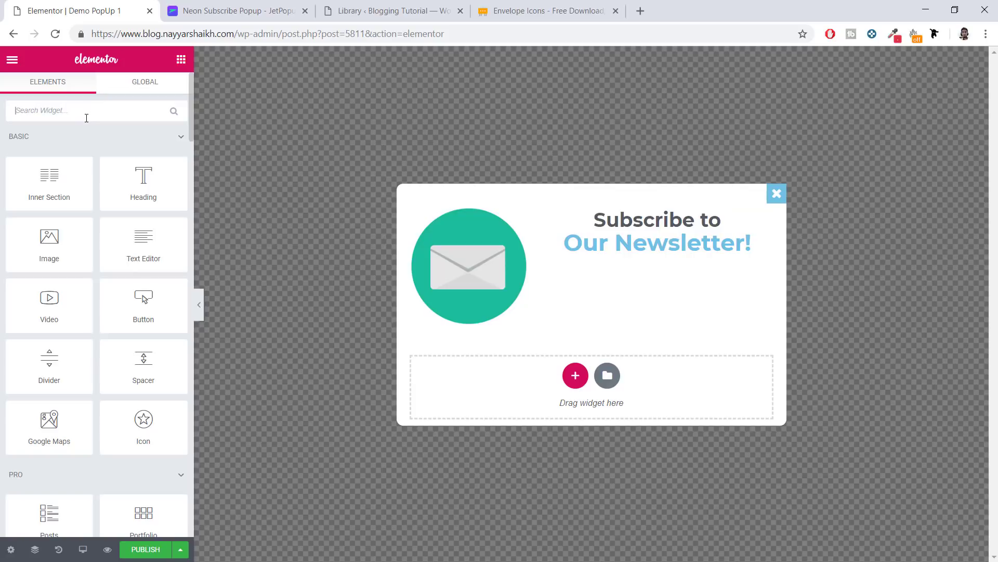
type("subs")
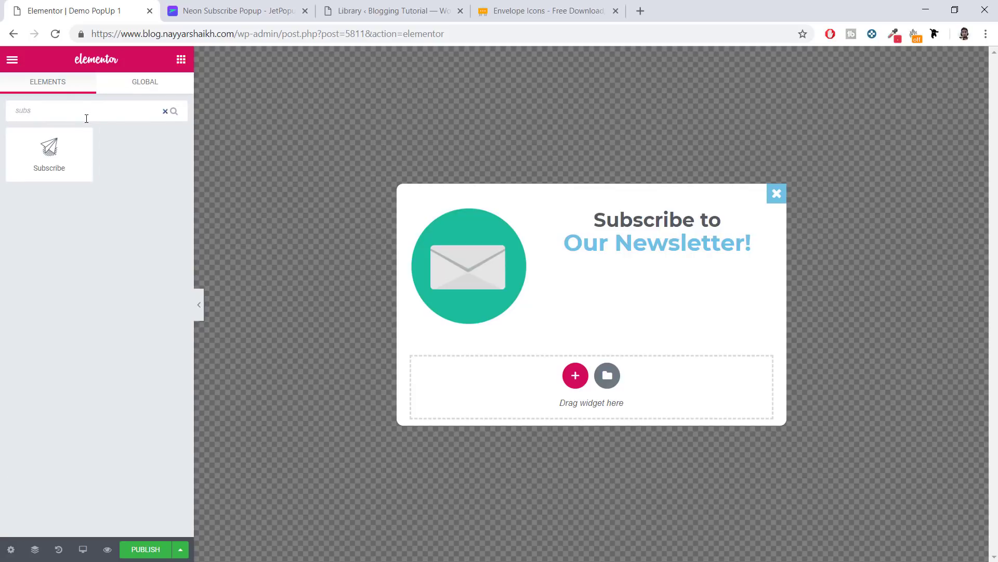
left_click_drag(67, 157, 676, 273)
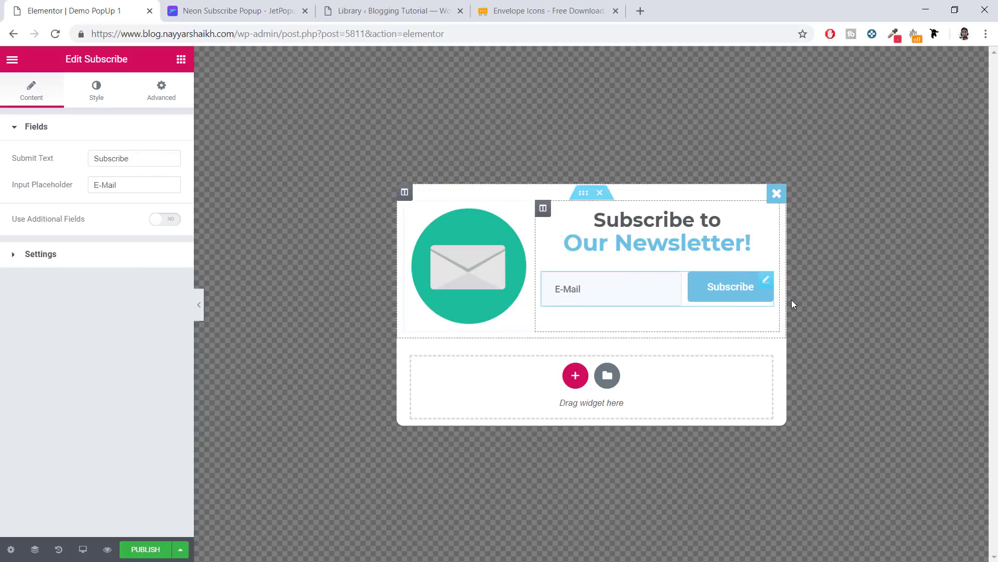
left_click_drag(151, 160, 85, 158)
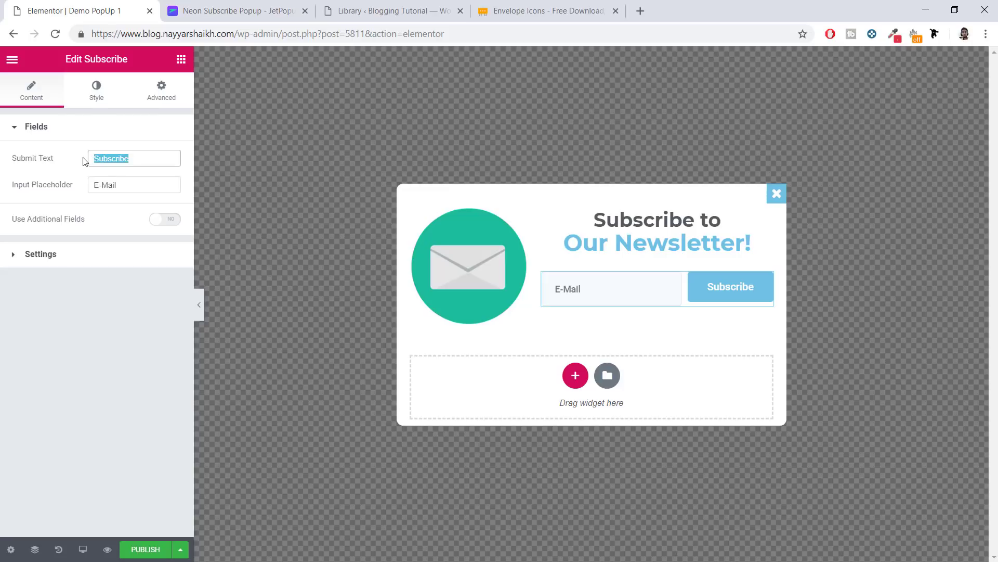
type("Join")
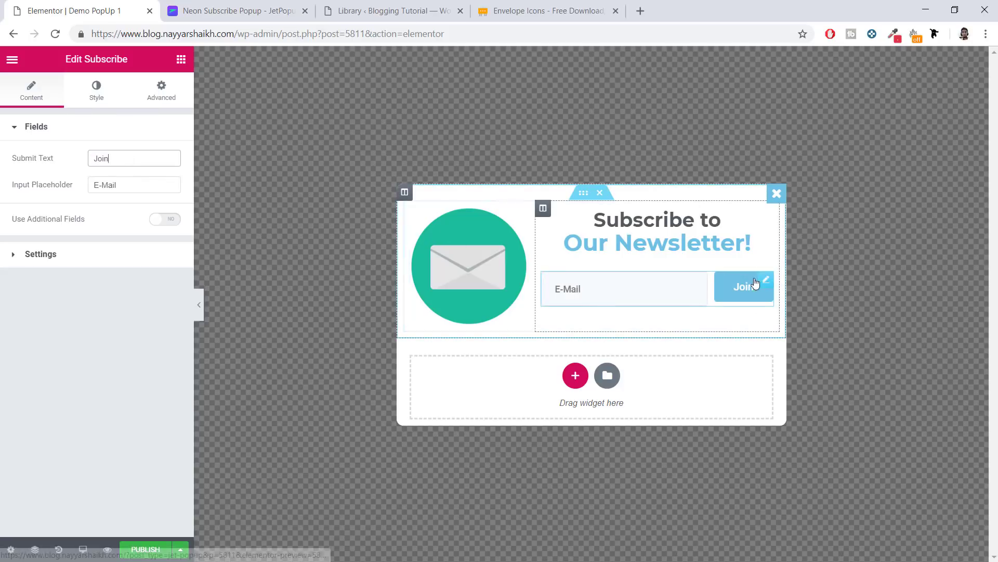
- Check the e-mail field's wording in the reference popup and set the Subscribe widget's input placeholder to "Enter your Email!"
left_click(277, 7)
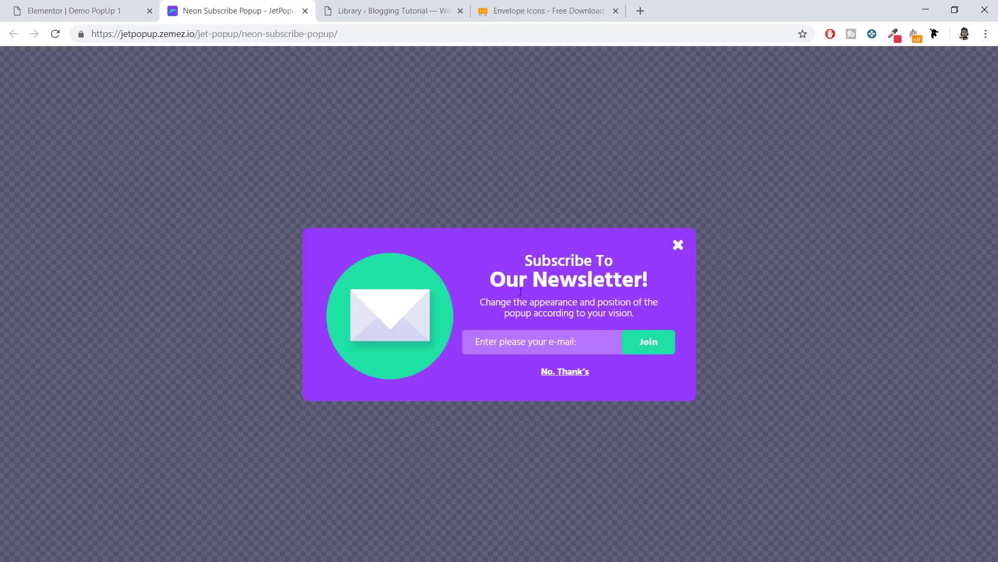
left_click(130, 7)
triple_click(145, 186)
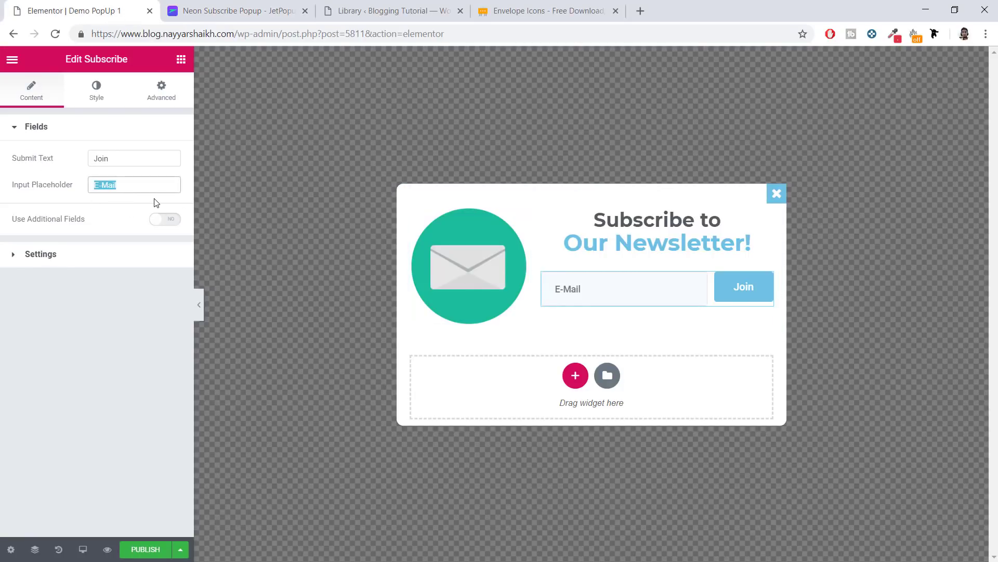
type("Enter yo")
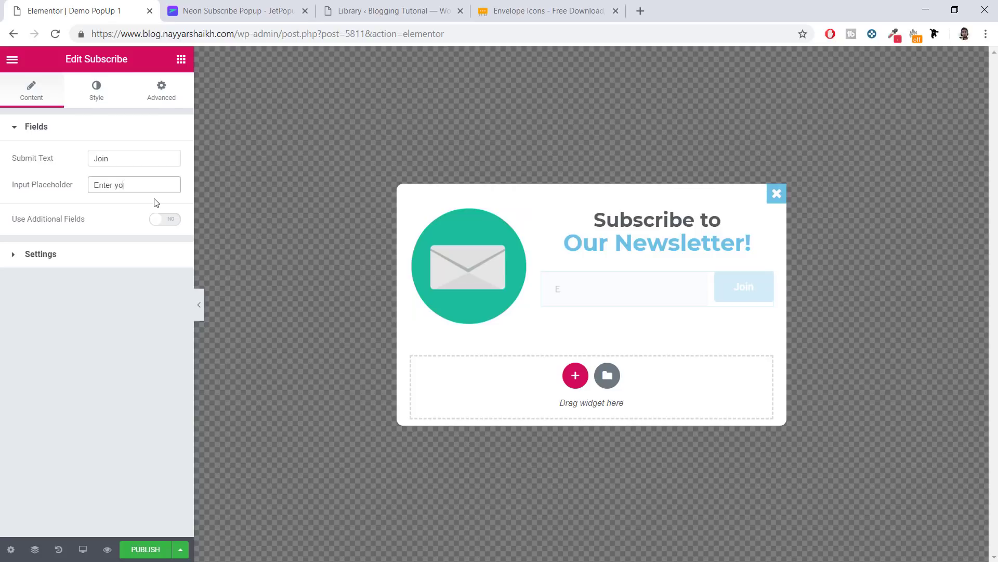
type("ur Email!")
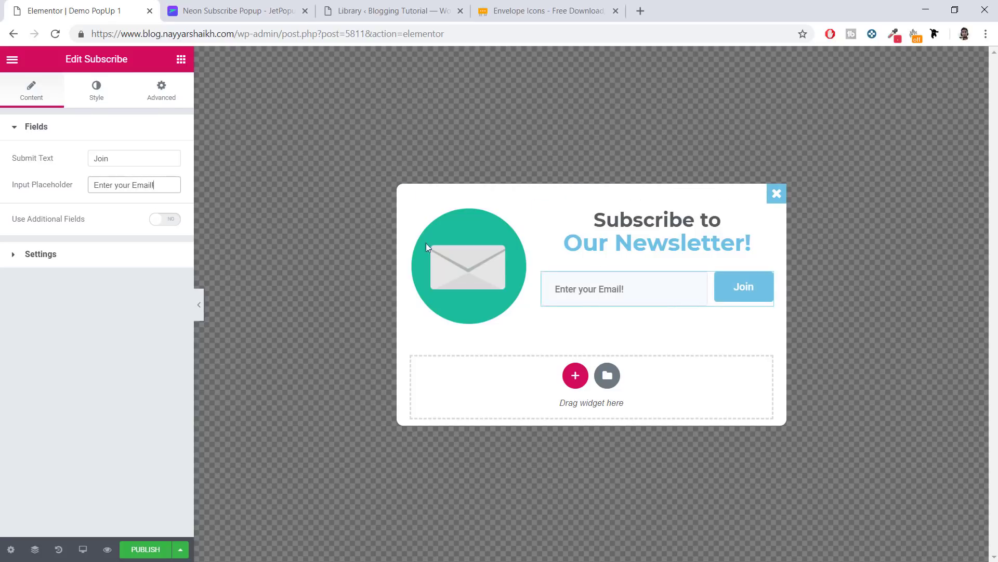
- Enable the redirect URL and target list ID options in the Subscribe widget's settings
left_click(71, 254)
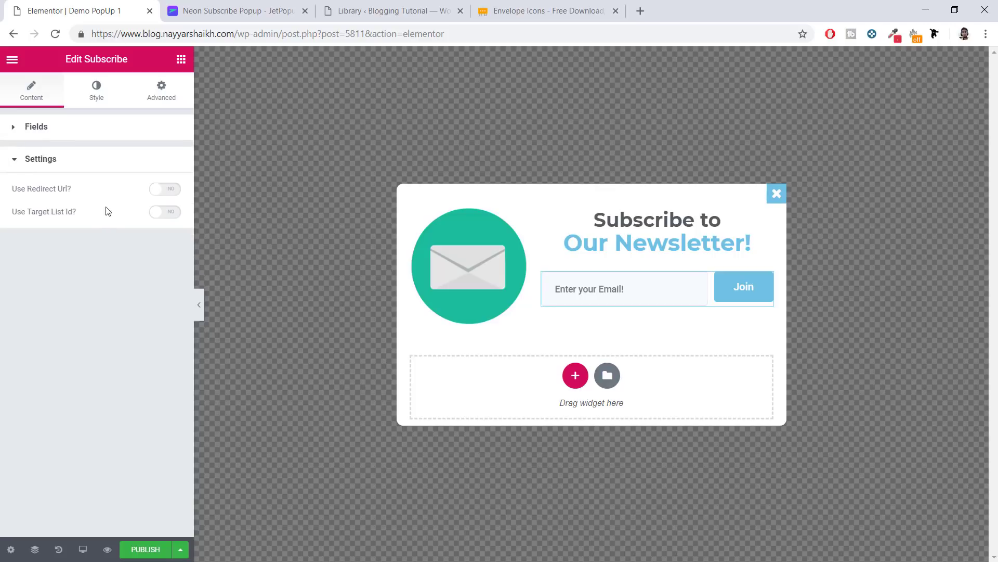
left_click(166, 189)
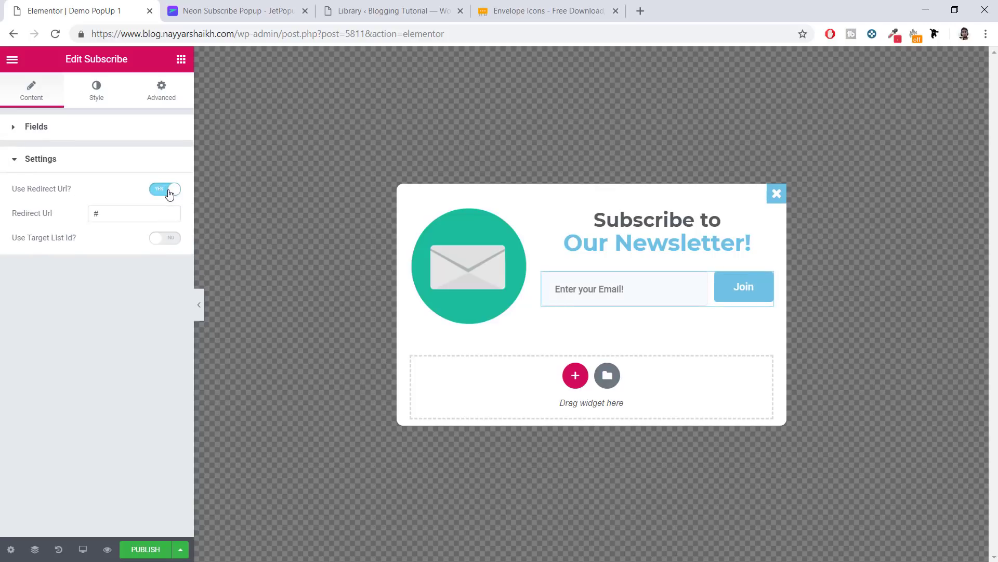
left_click(164, 238)
left_click(125, 264)
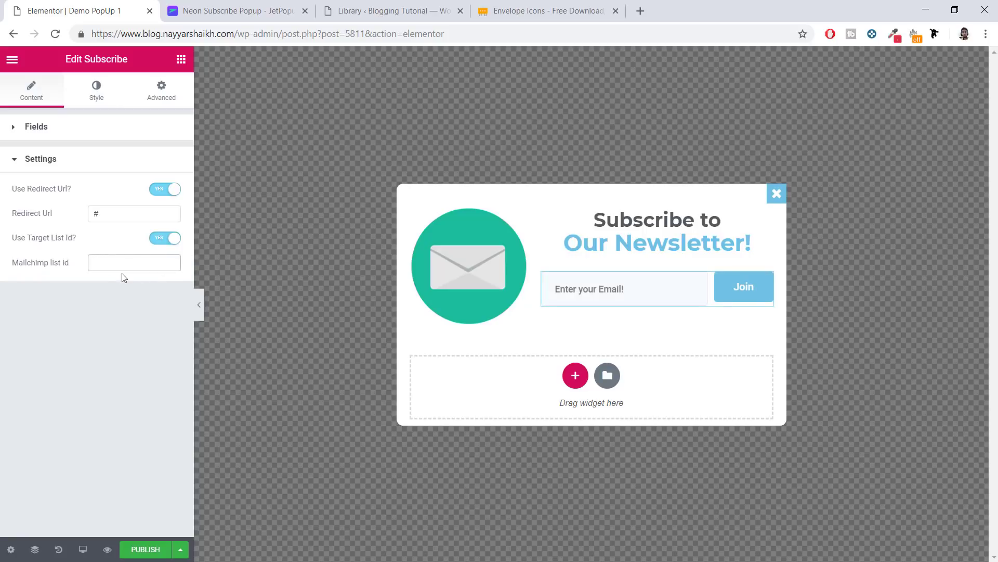
- Try a top margin of 4 px on the Subscribe widget's e-mail input, with the margin values unlinked
left_click(91, 94)
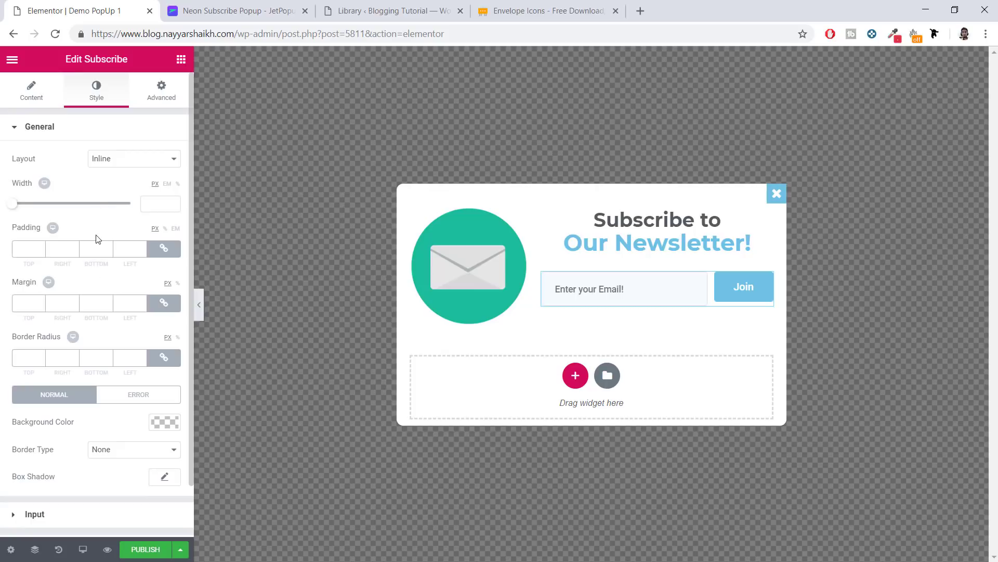
left_click(115, 134)
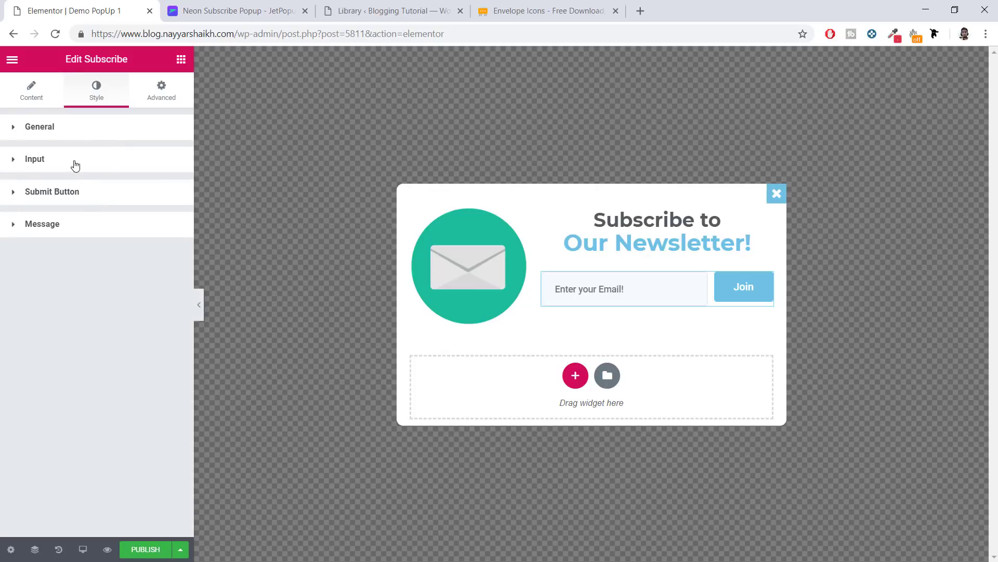
left_click(759, 286)
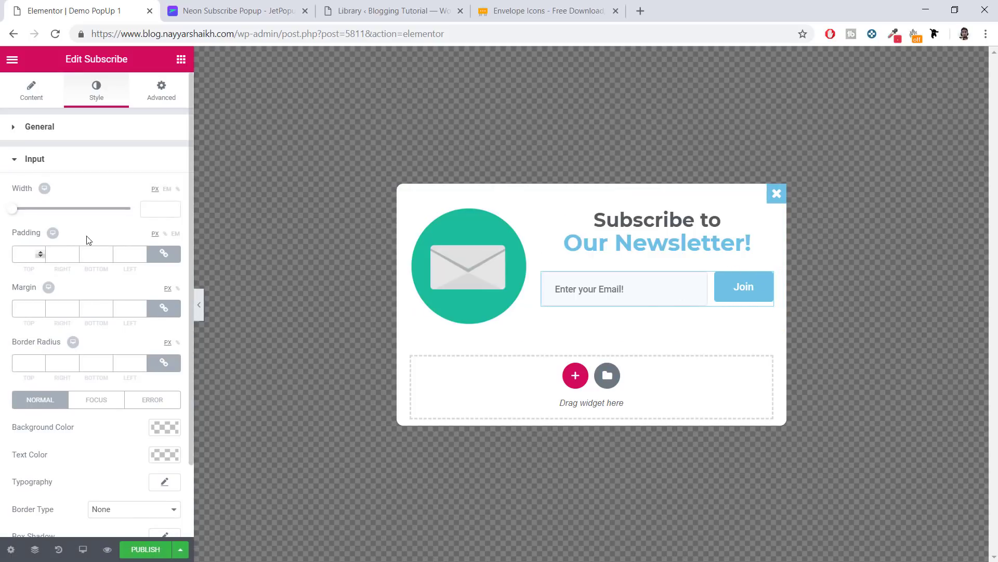
scroll(127, 328, "down", 2)
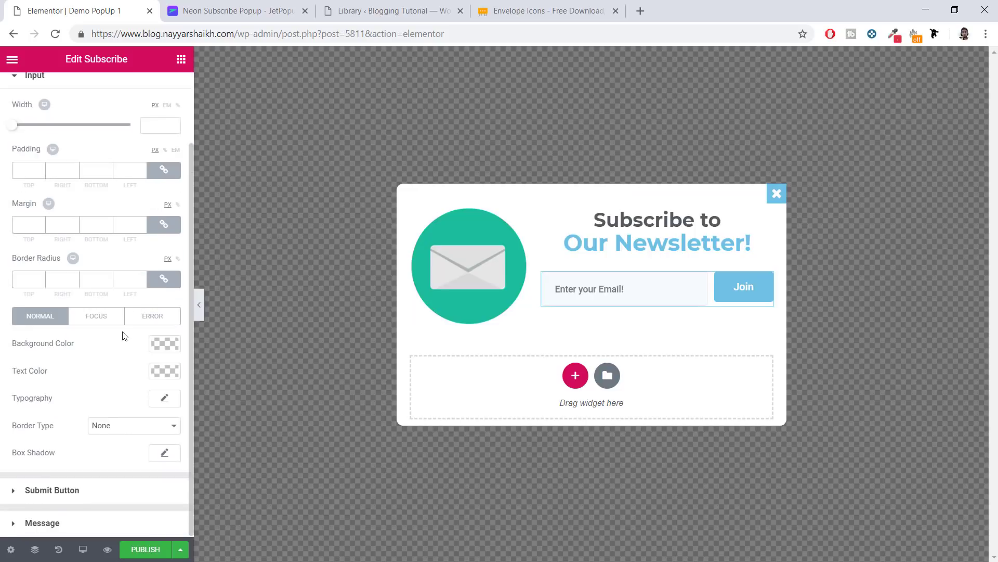
left_click(162, 229)
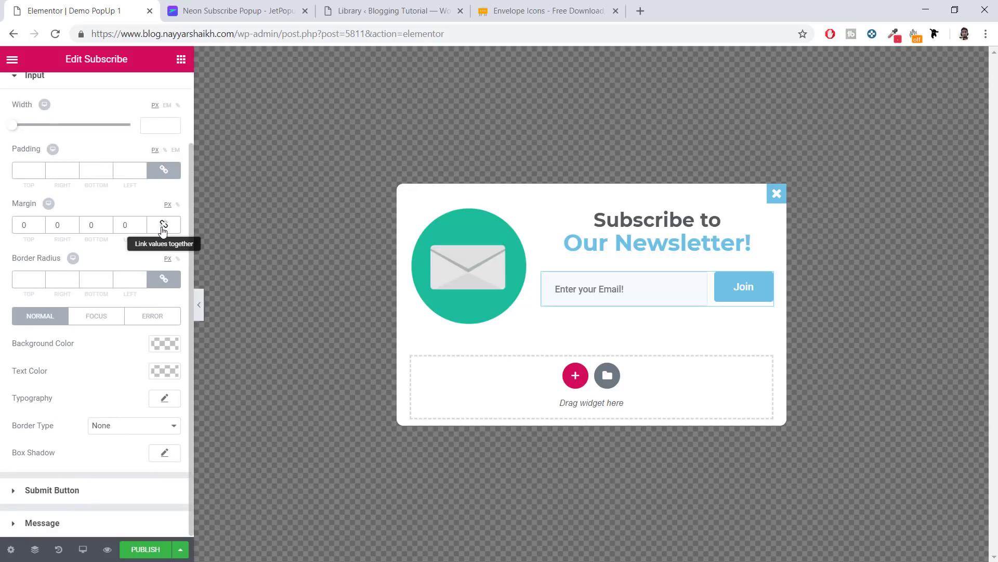
type("4")
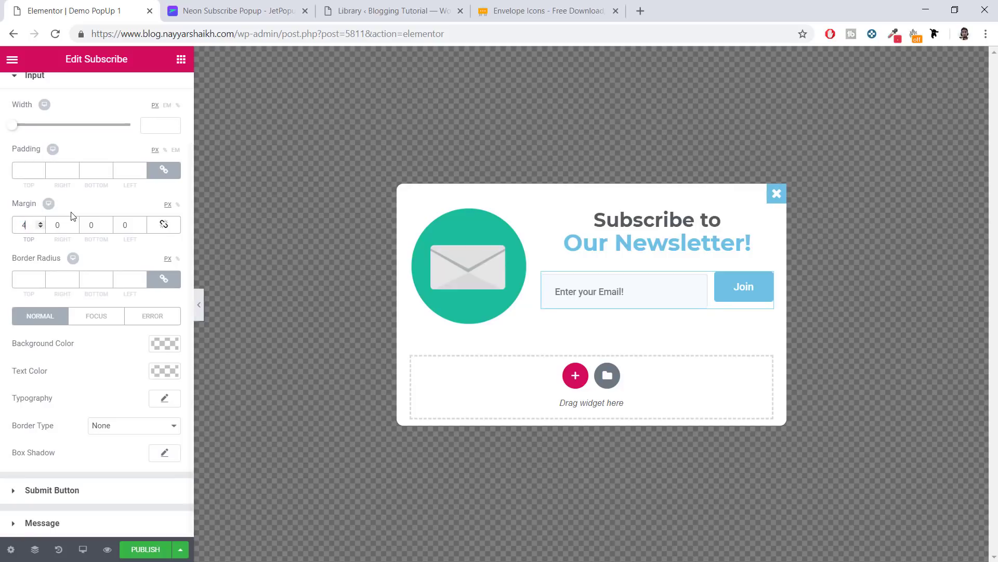
left_click_drag(83, 200, 182, 288)
left_click(15, 233)
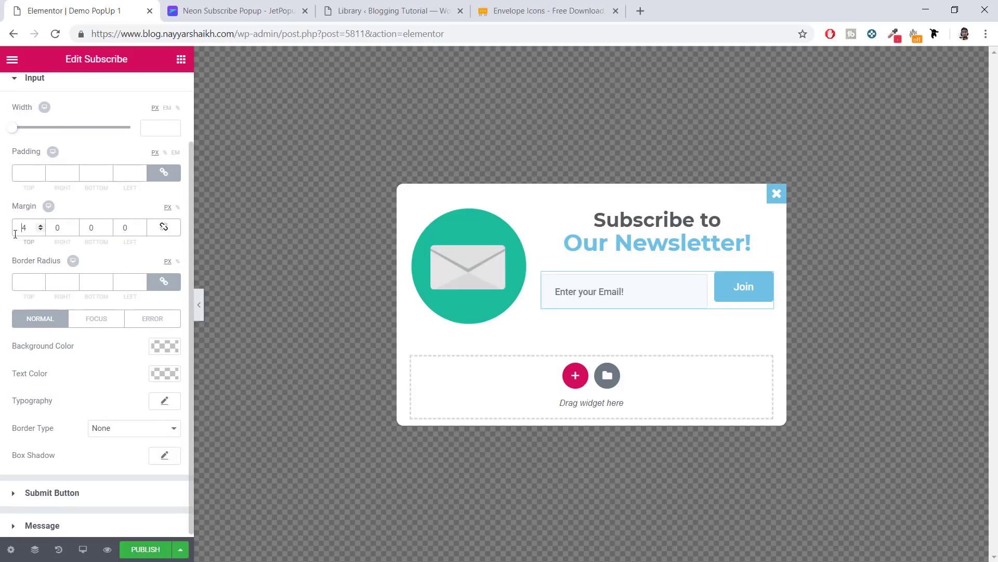
scroll(33, 231, "up", 2)
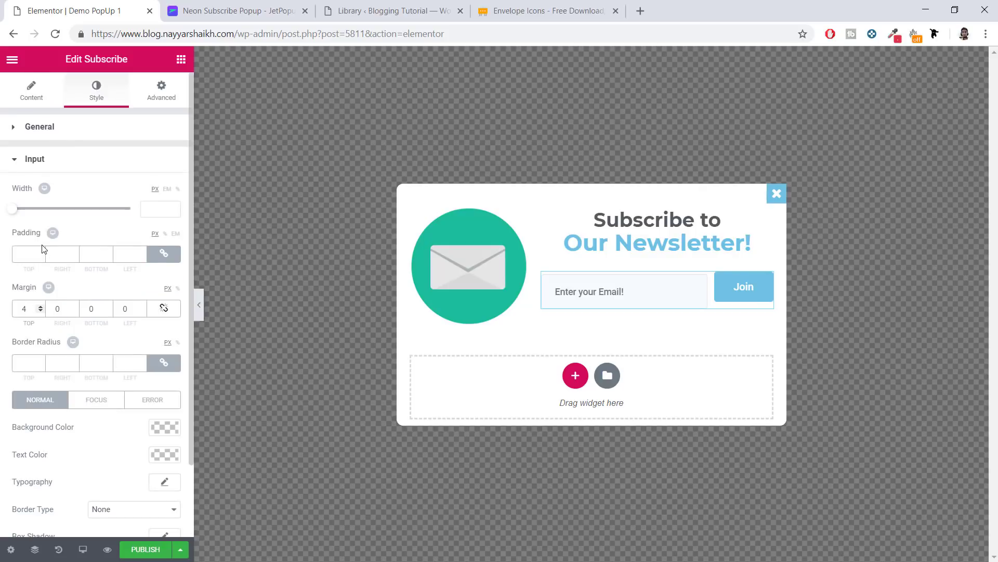
left_click(63, 161)
- Unlink the submit button's margin values and set its top margin to 4 px, leaving the other sides at 0
left_click(76, 196)
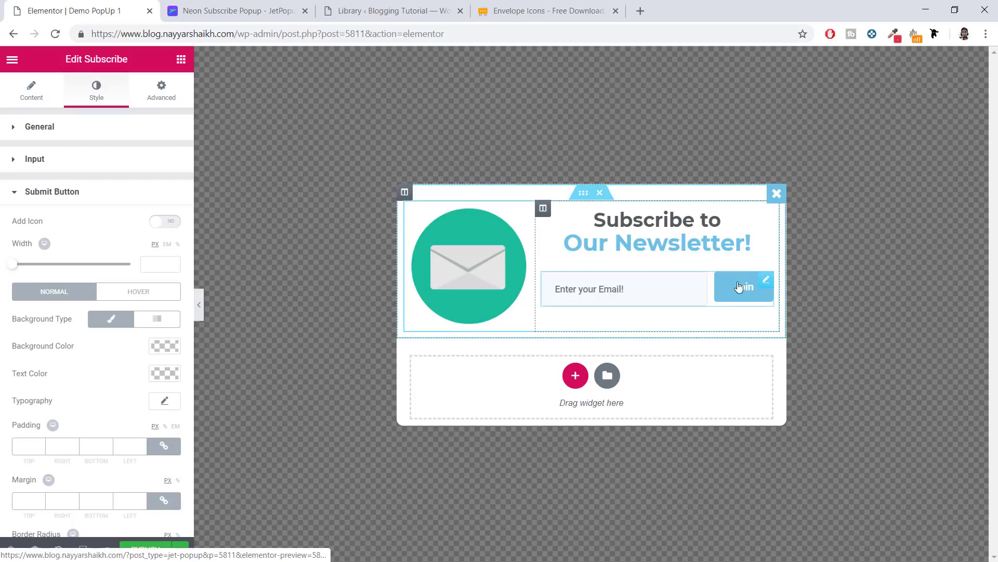
scroll(111, 330, "down", 3)
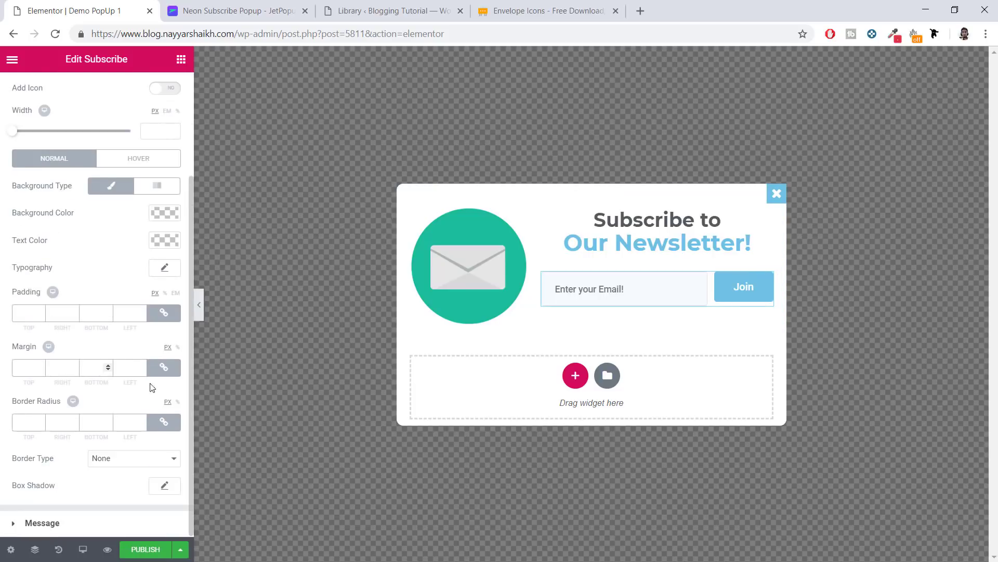
left_click(164, 367)
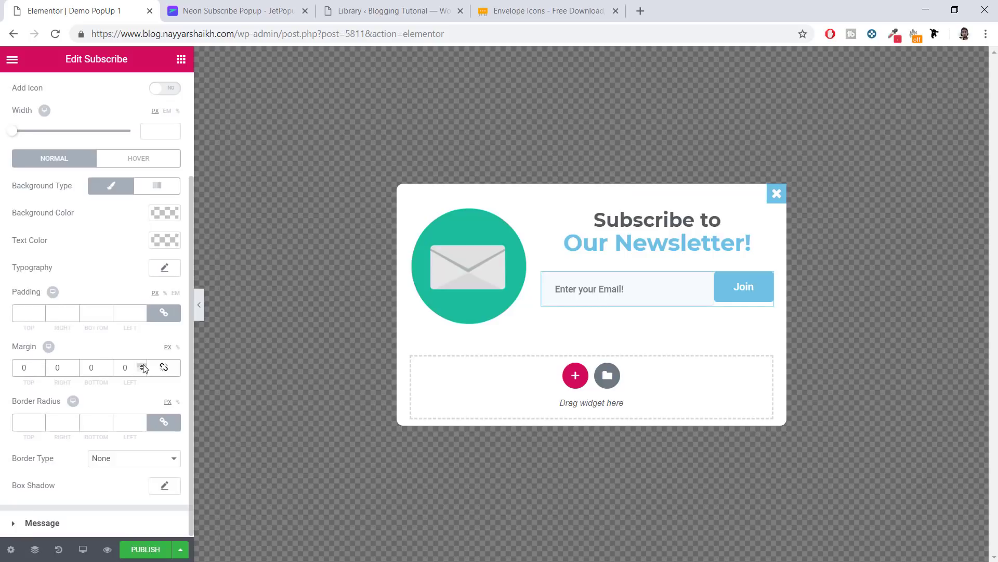
type("4")
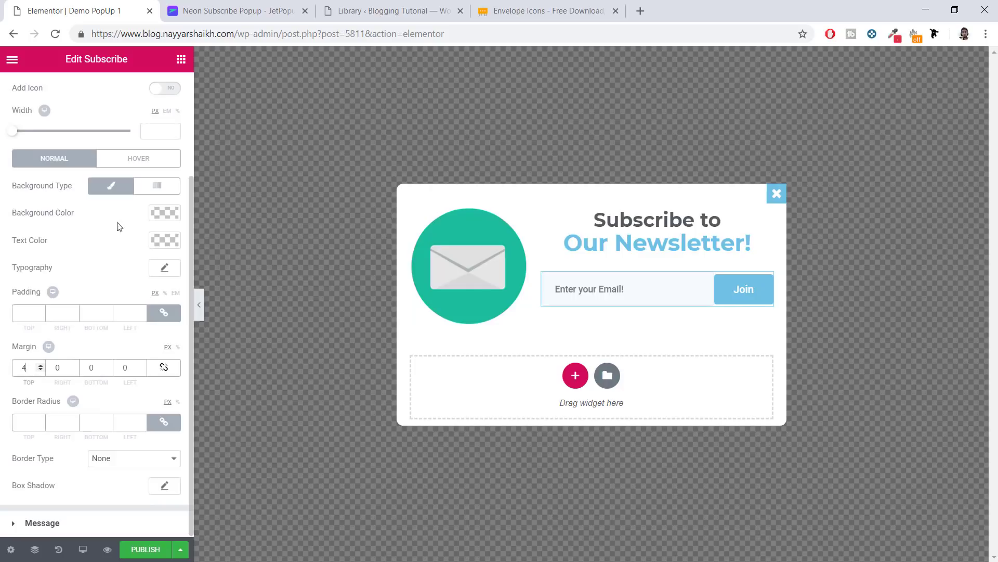
- Set the background colour of the Join submit button to #4abc96
left_click(166, 213)
left_click(36, 221)
type("4")
type("abd")
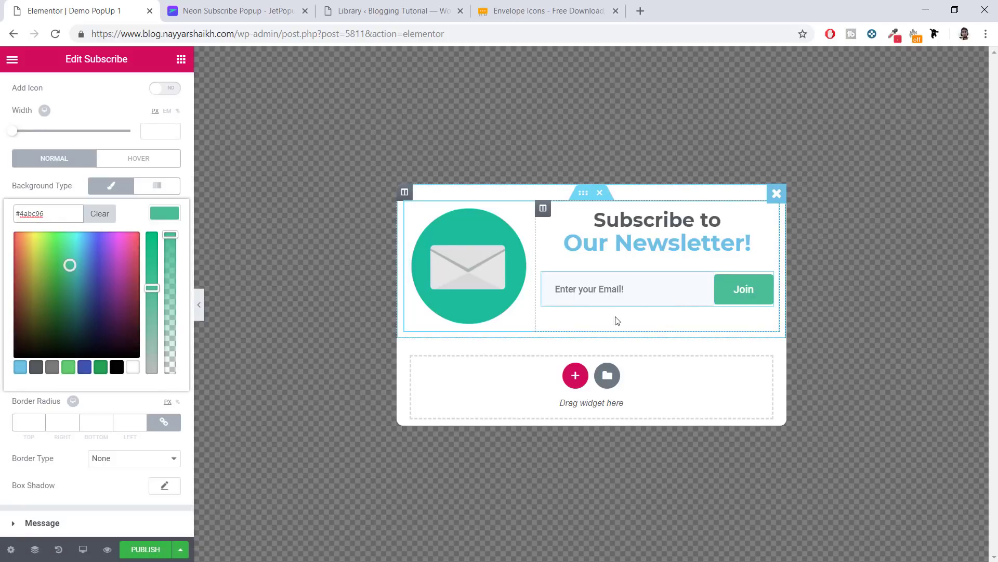
- Check the "No, Thank's" link in the reference popup and add a Popup Action Button widget below the subscribe form
left_click(280, 16)
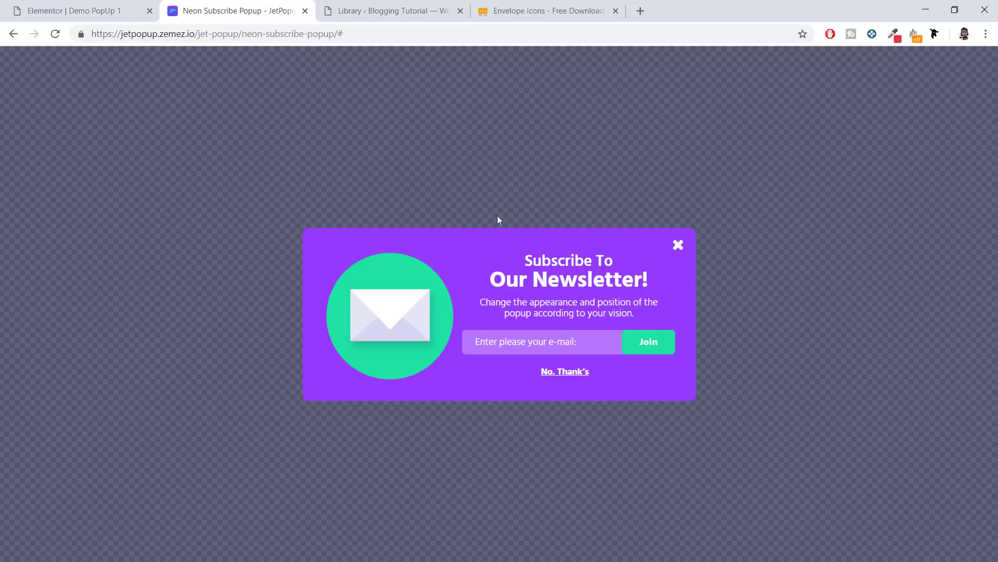
left_click(42, 4)
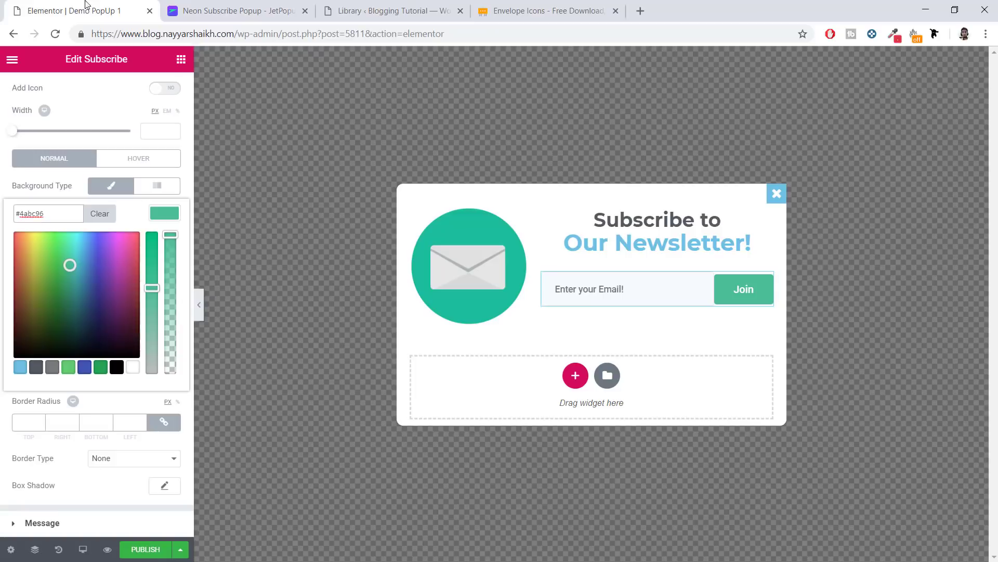
left_click(264, 4)
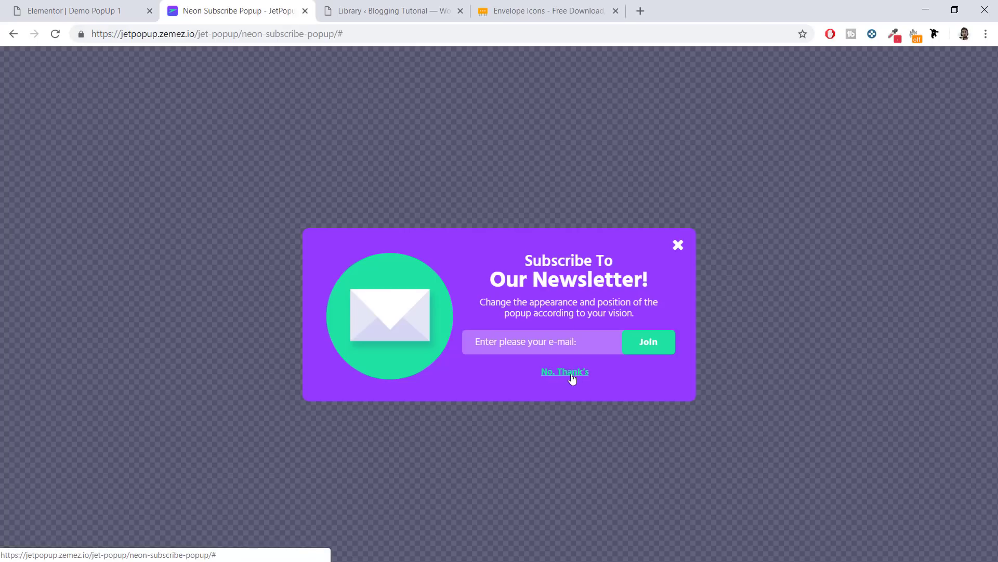
left_click(73, 11)
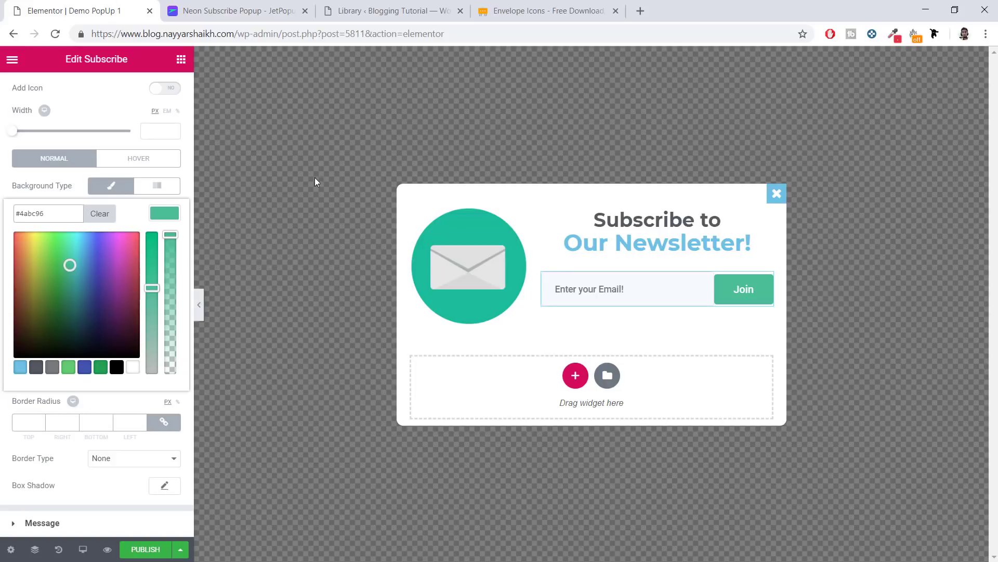
scroll(170, 236, "up", 3)
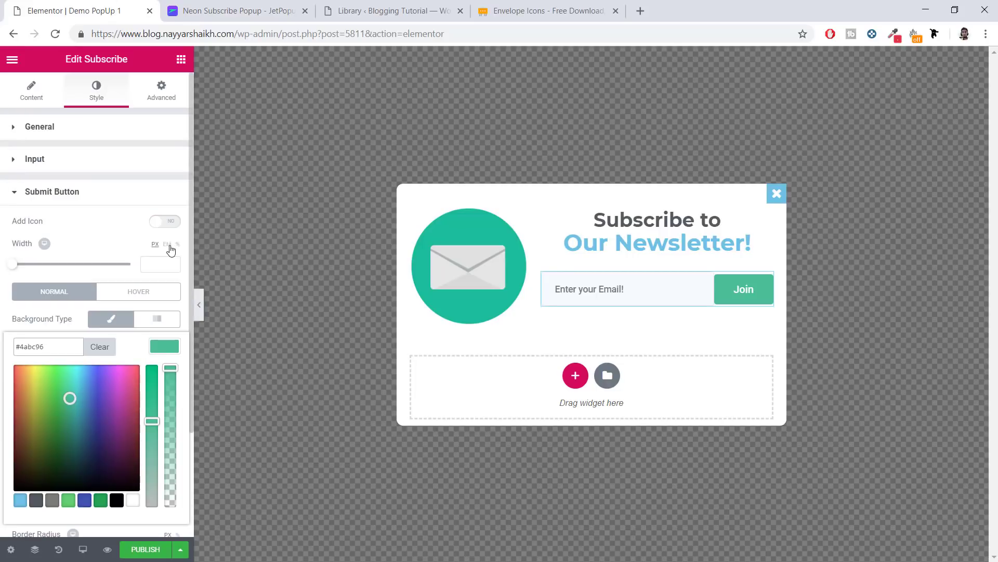
left_click(182, 63)
left_click(182, 63)
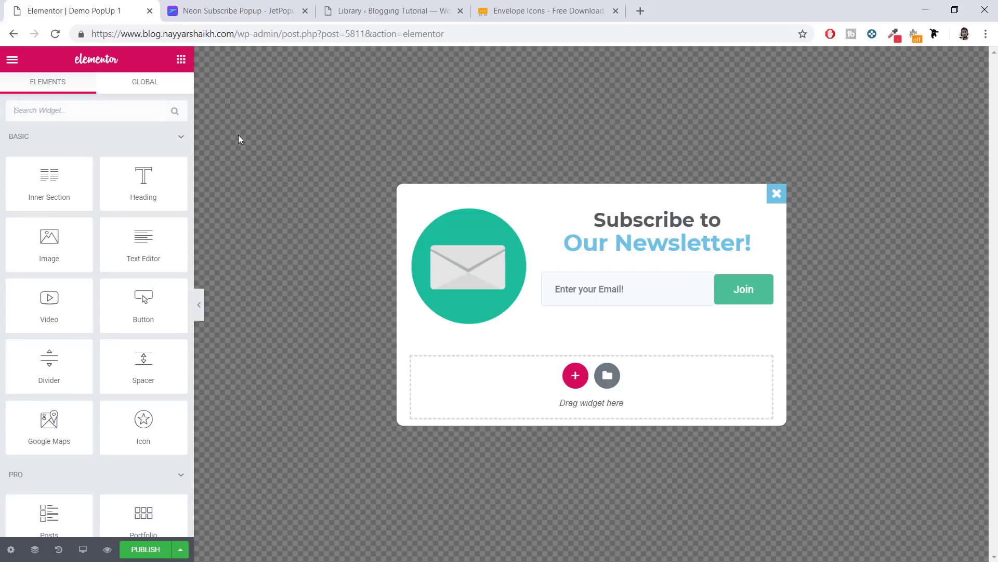
left_click(58, 114)
type("clos")
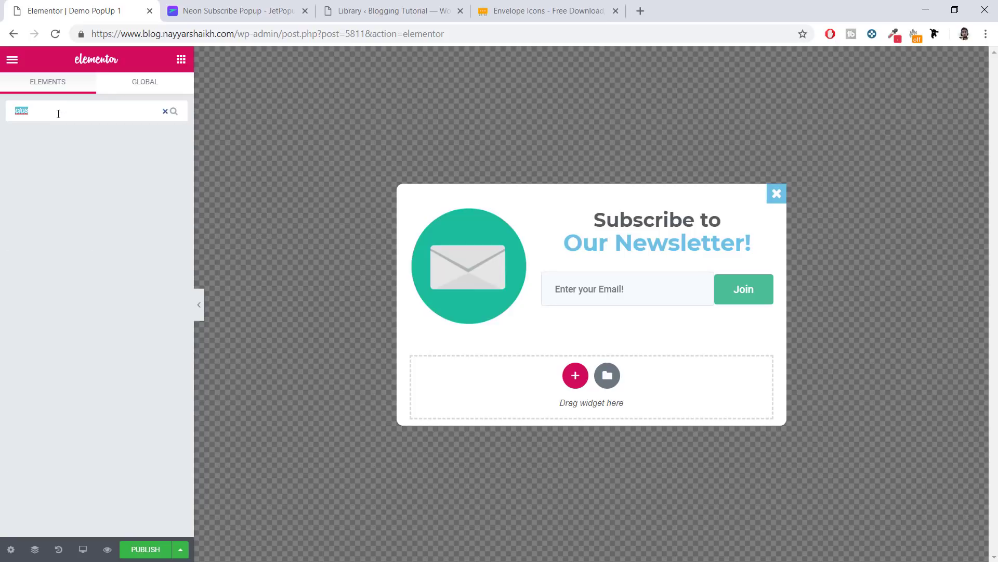
key("BackSpace")
type("pop")
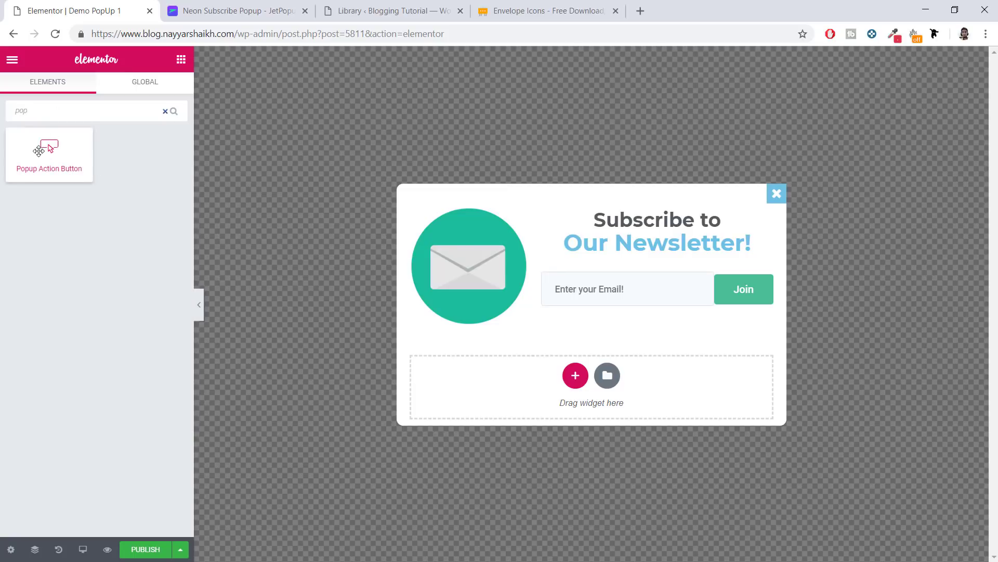
left_click_drag(41, 151, 659, 297)
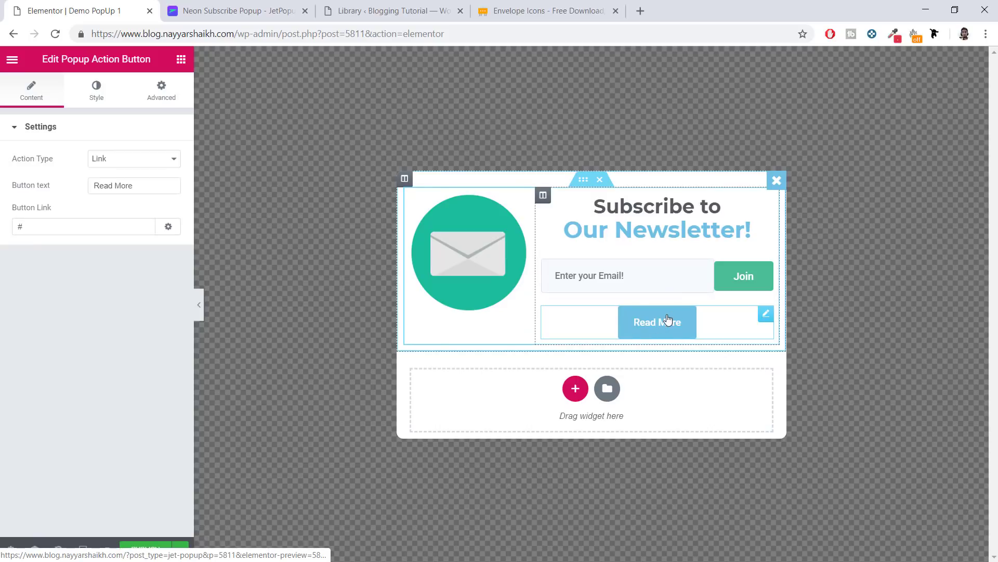
- Set the text of the popup action button to "No Thanks!"
left_click_drag(148, 192, 75, 179)
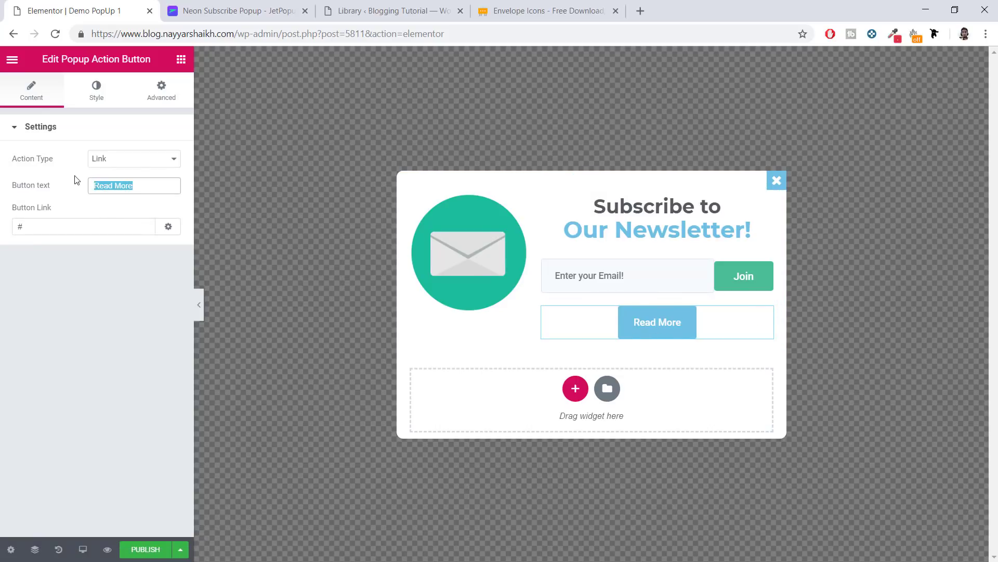
type("T")
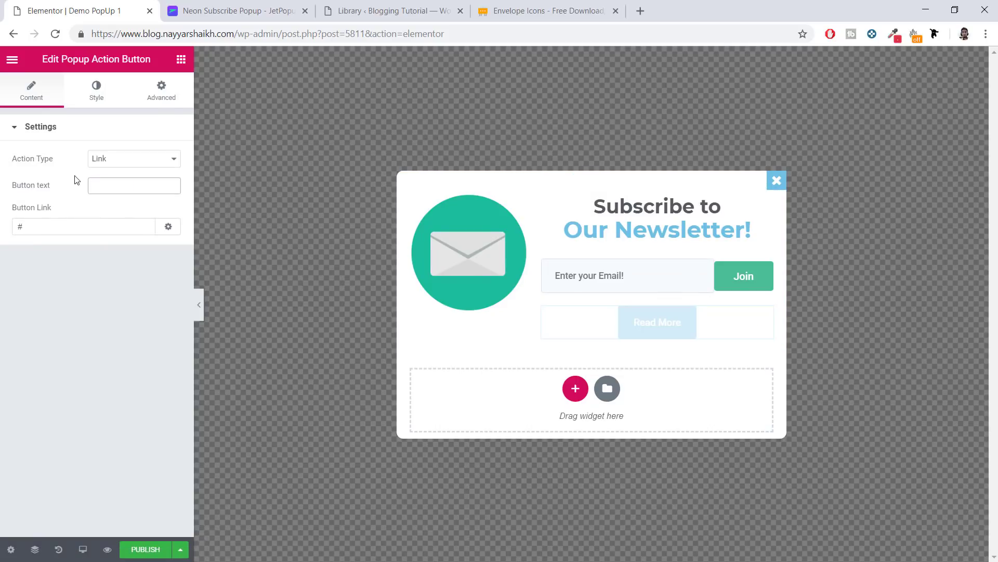
type("No T")
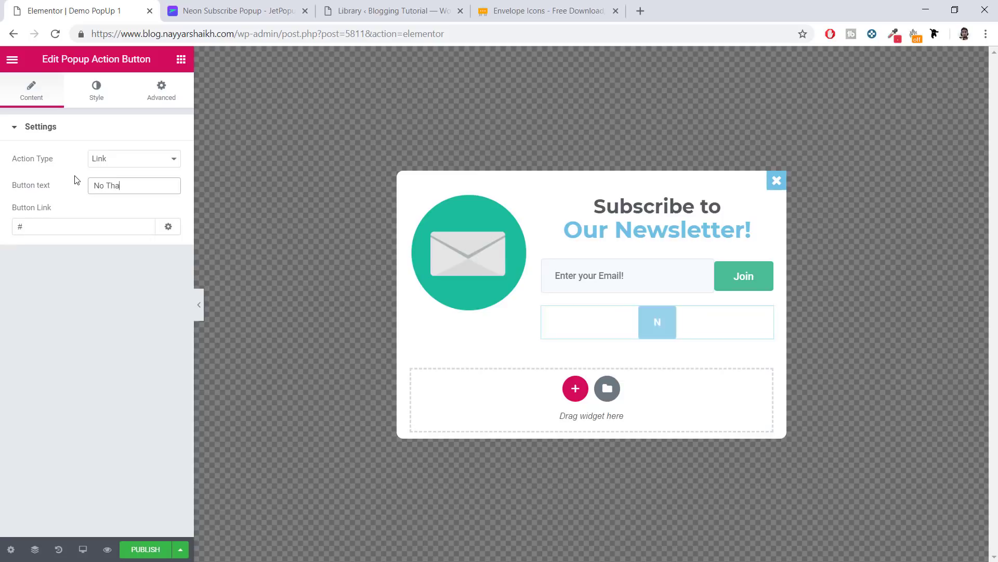
type("hanks!")
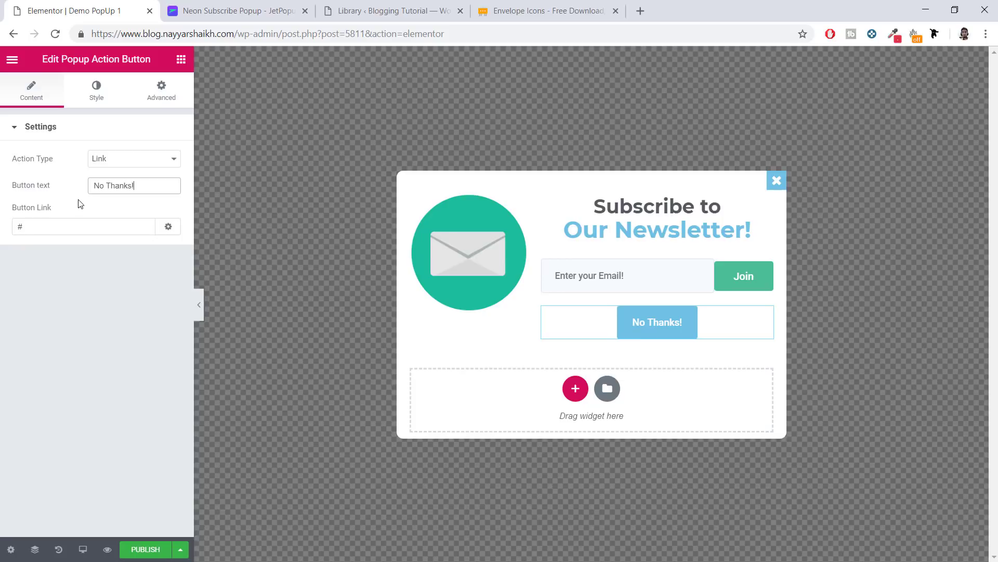
- Set the padding of the "No Thanks!" button to 0 px on all sides
left_click(96, 98)
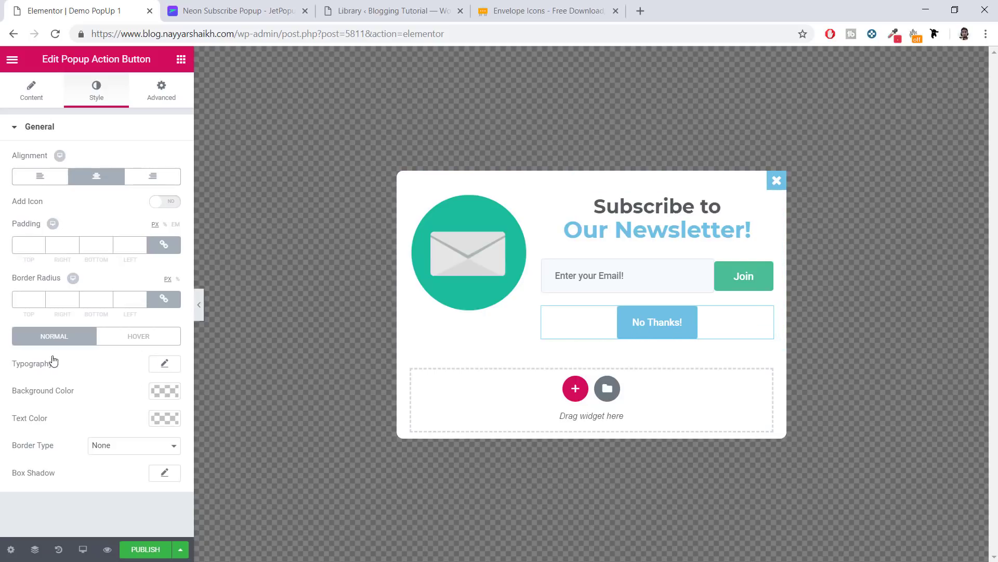
left_click(21, 249)
type("0")
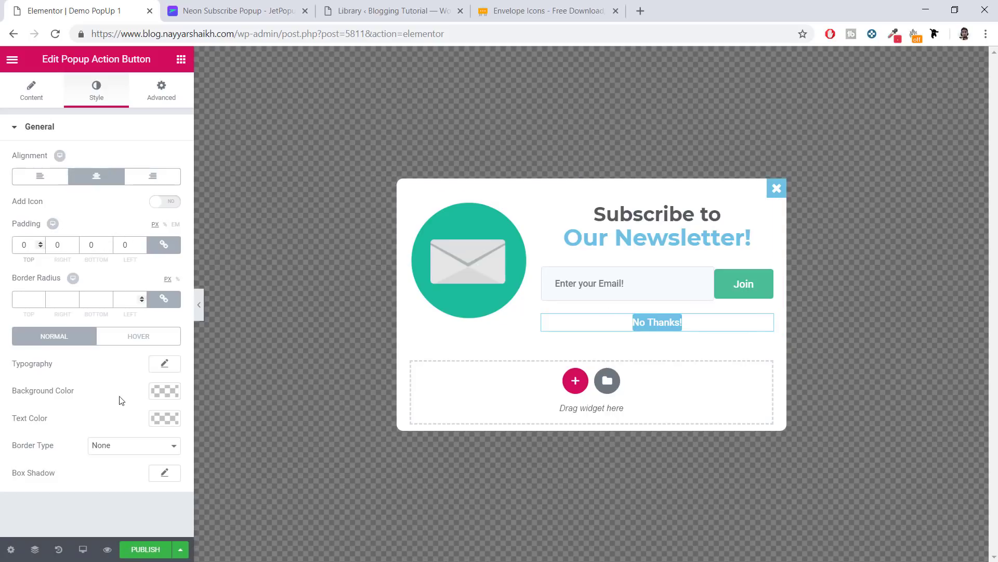
- Make the background colour of the "No Thanks!" button fully transparent
left_click(166, 404)
scroll(173, 392, "down", 1)
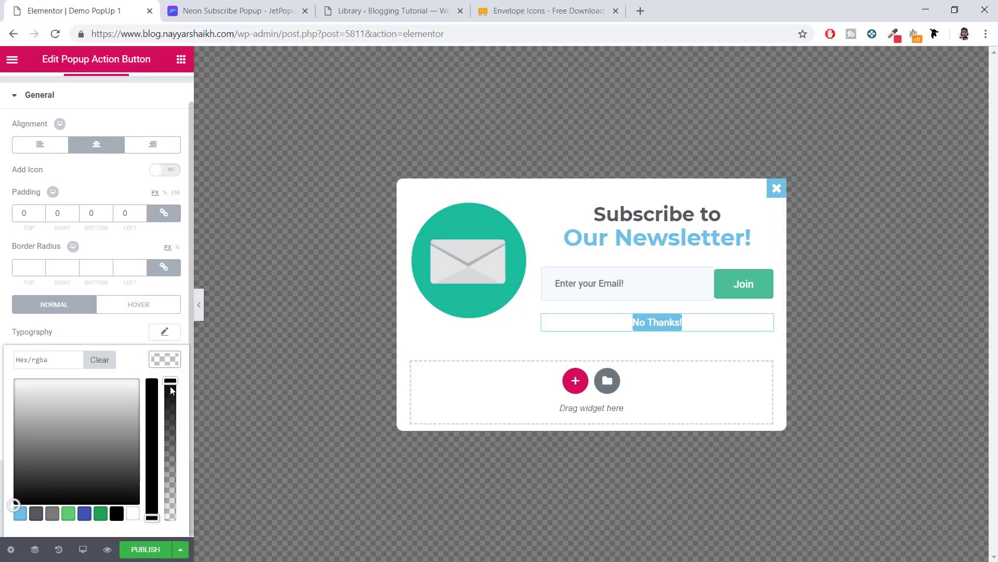
left_click_drag(170, 383, 172, 534)
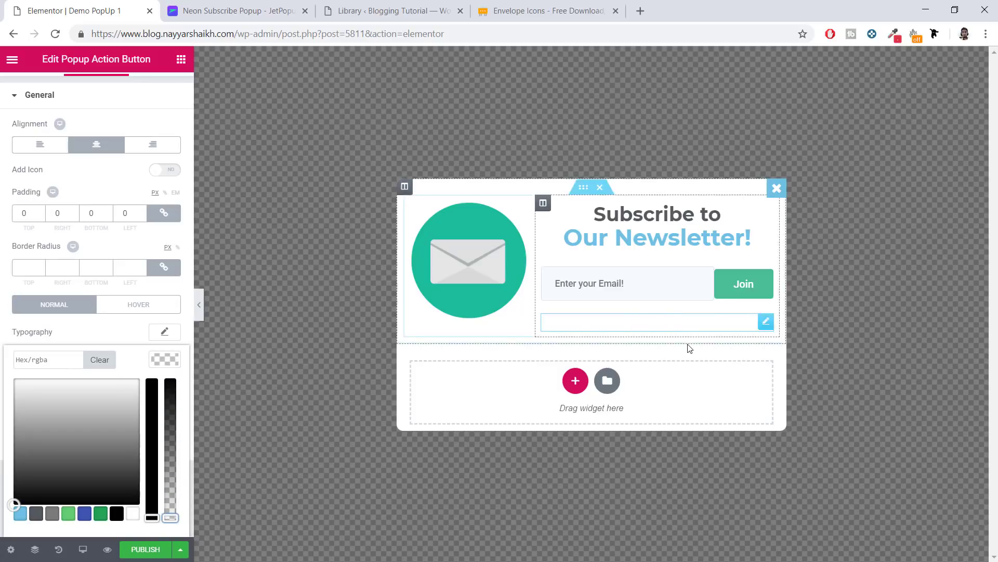
left_click(161, 359)
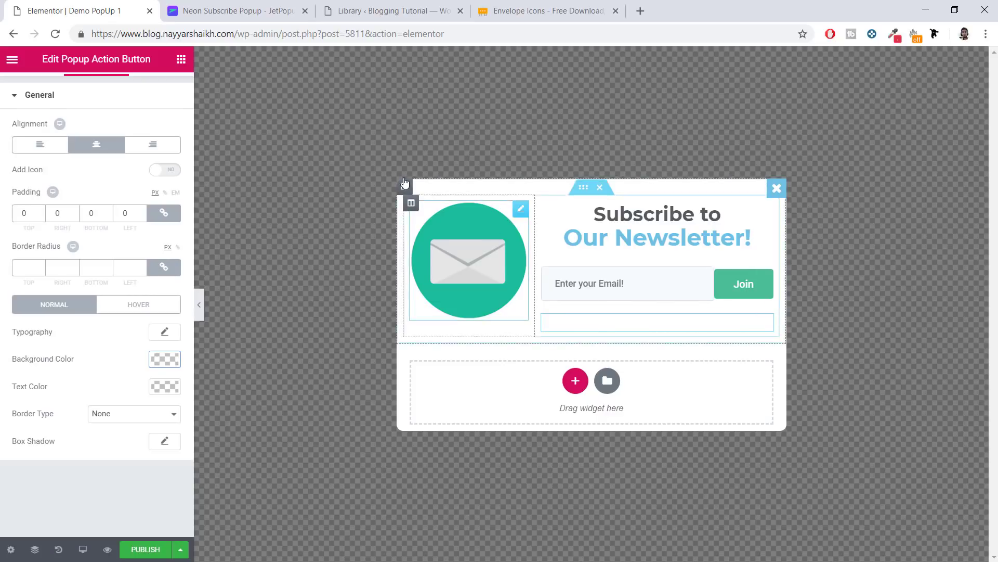
- Compare with the reference popup and give the outer column holding the whole popup content a classic background colour of #933afe
left_click(262, 7)
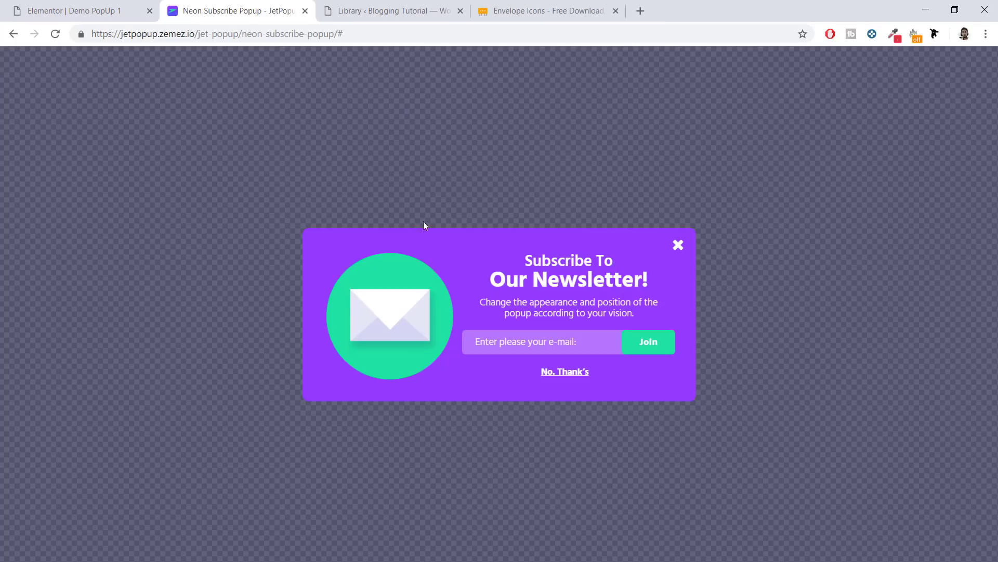
left_click(78, 10)
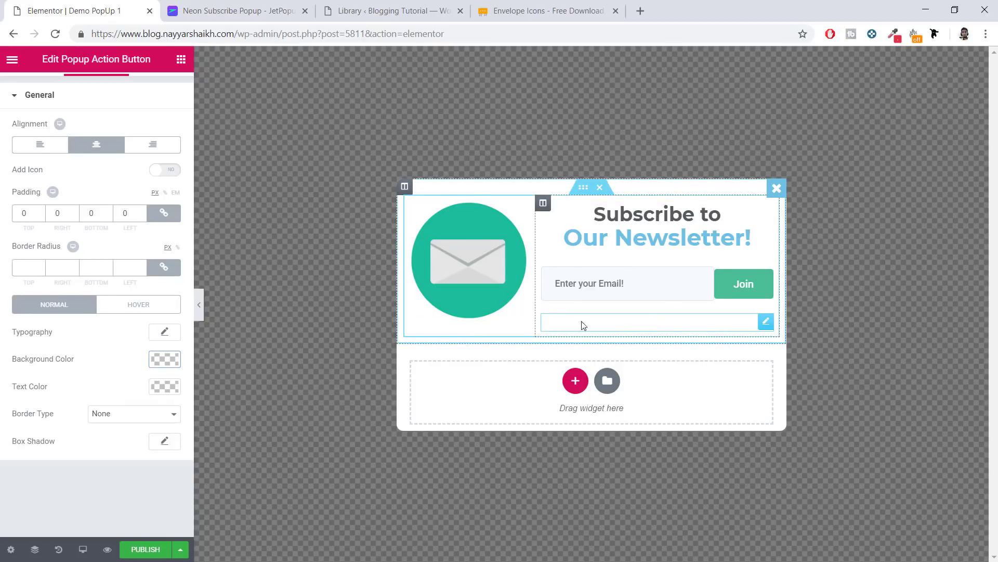
left_click(405, 187)
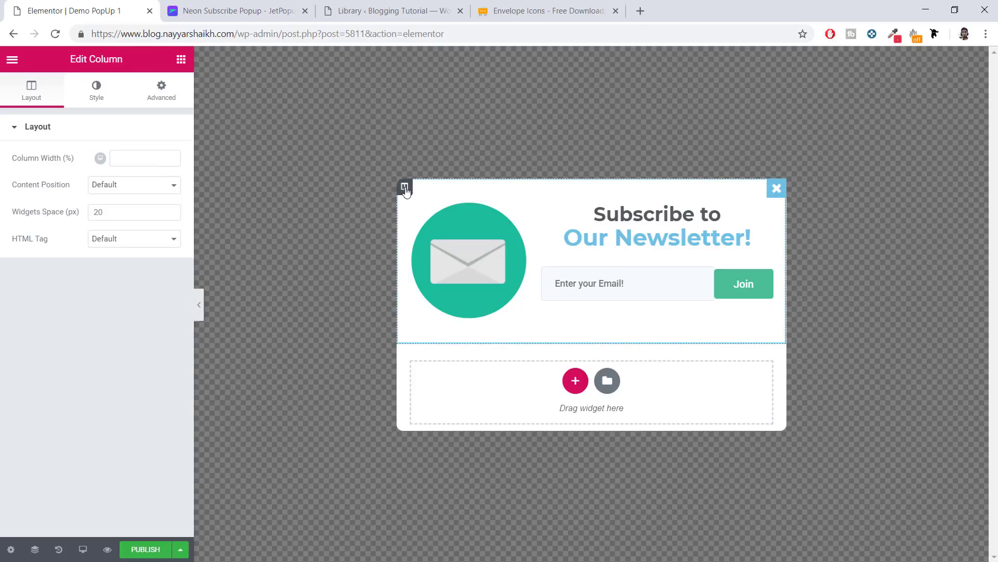
left_click(103, 96)
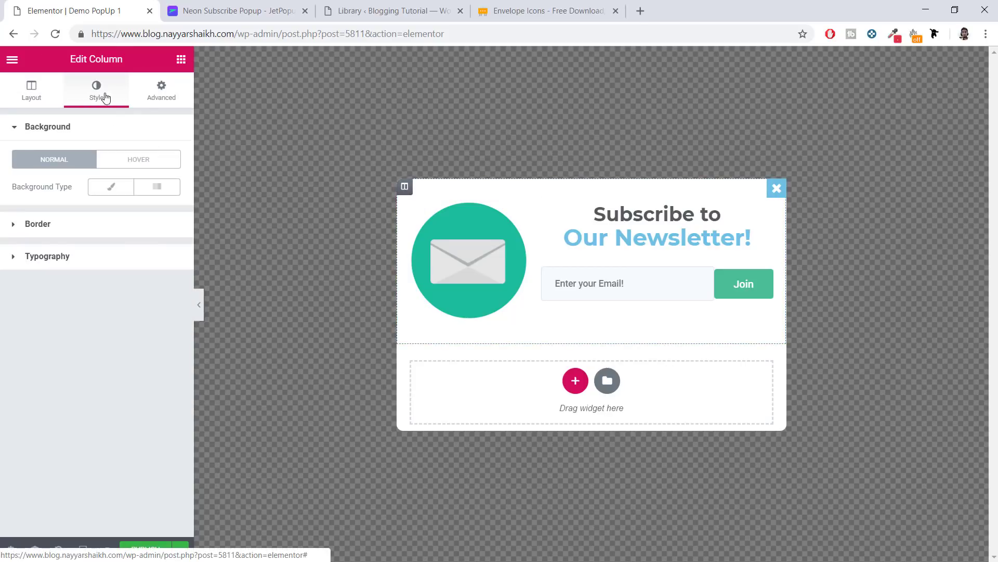
left_click(105, 192)
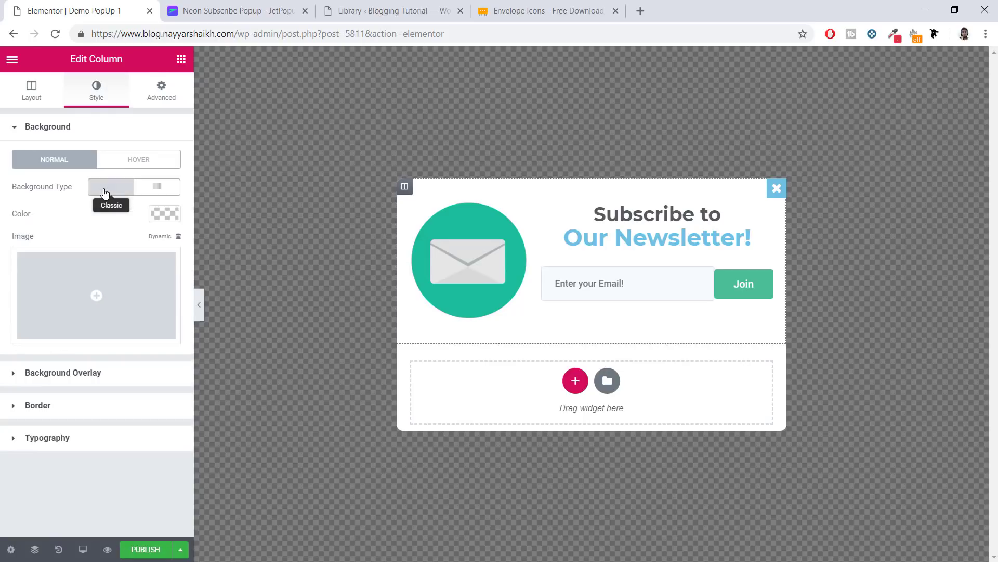
left_click(161, 215)
left_click(231, 10)
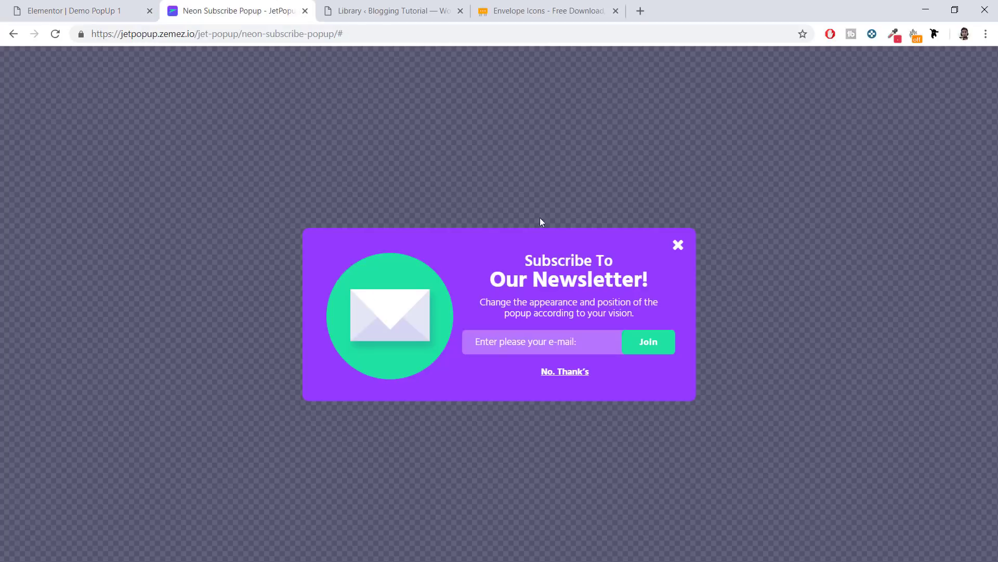
left_click(114, 11)
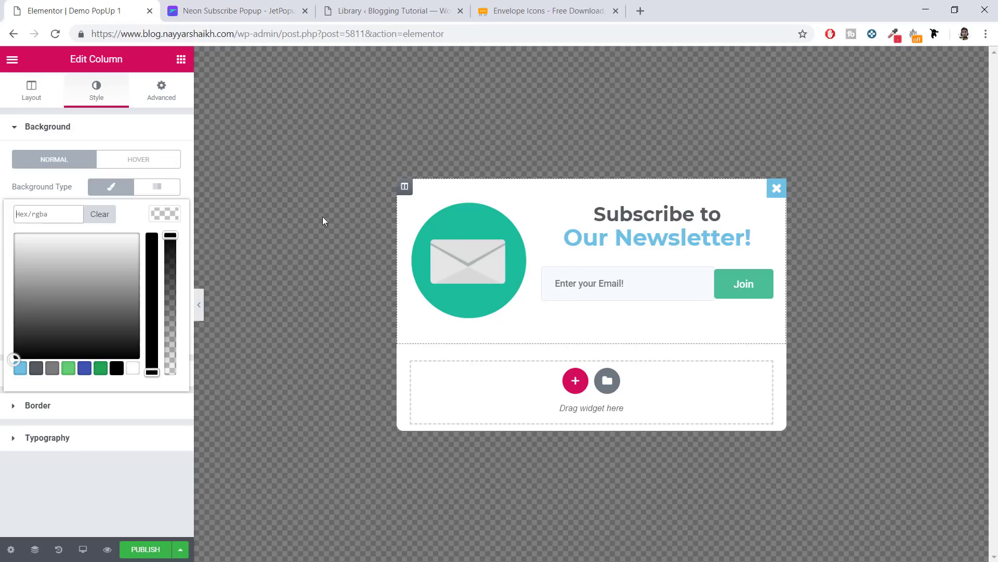
type("933afe")
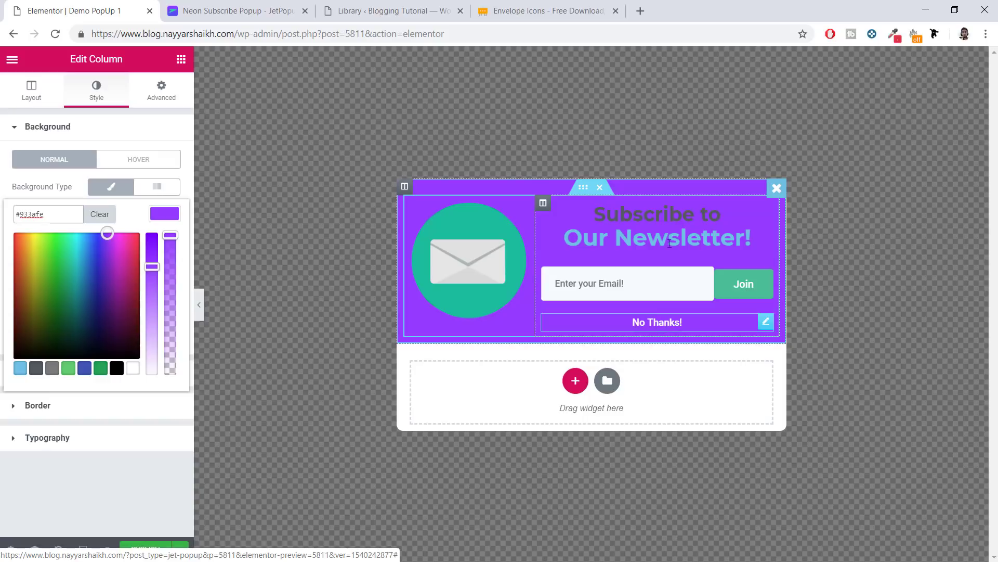
- Set the colour of the headline's first part, "Subscribe to", to white (#ffffff)
left_click(639, 212)
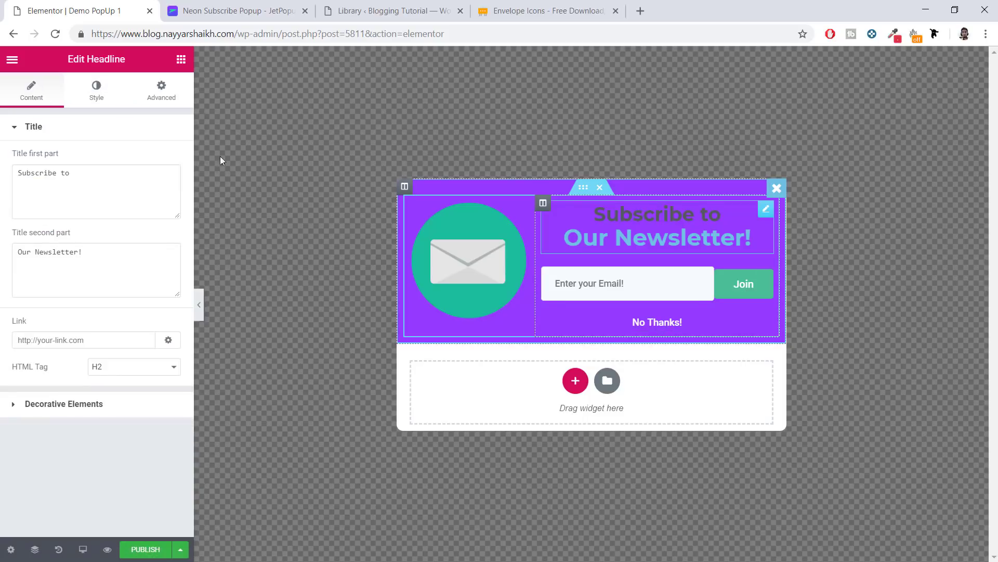
left_click(98, 99)
left_click(76, 461)
left_click(159, 196)
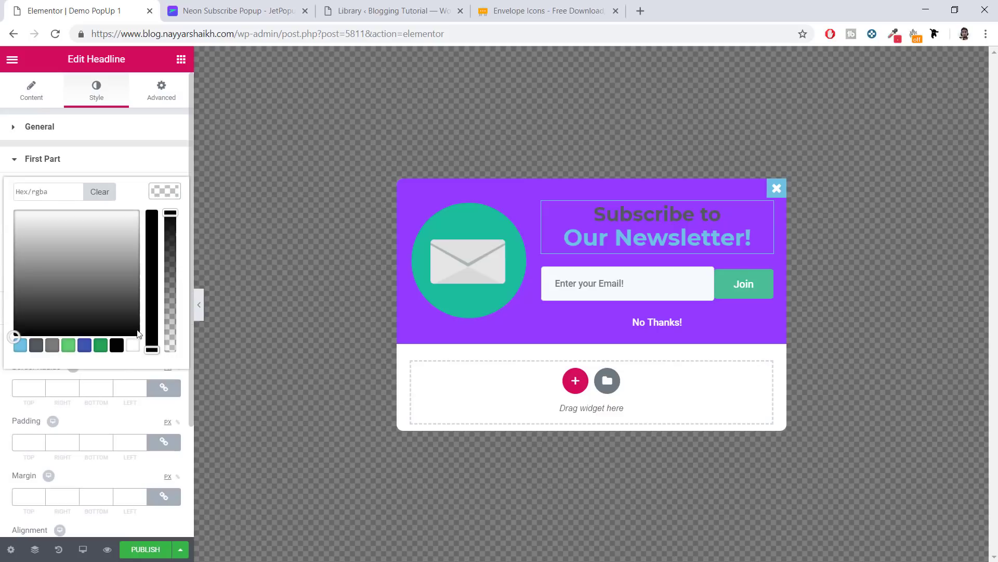
left_click(132, 344)
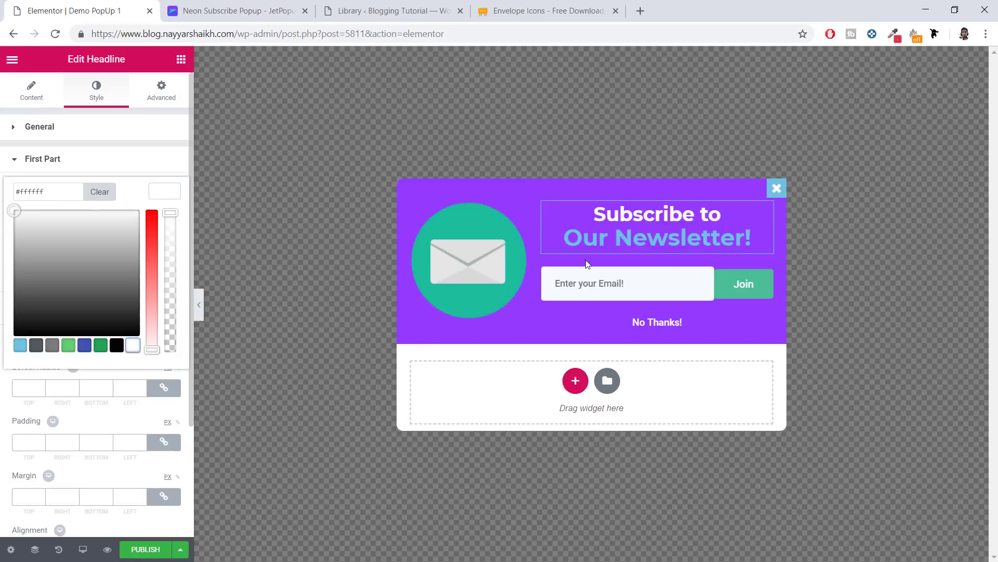
- Set the colour of the headline's second part, "Our Newsletter!", to white (#ffffff)
left_click(98, 156)
left_click(82, 195)
left_click(161, 232)
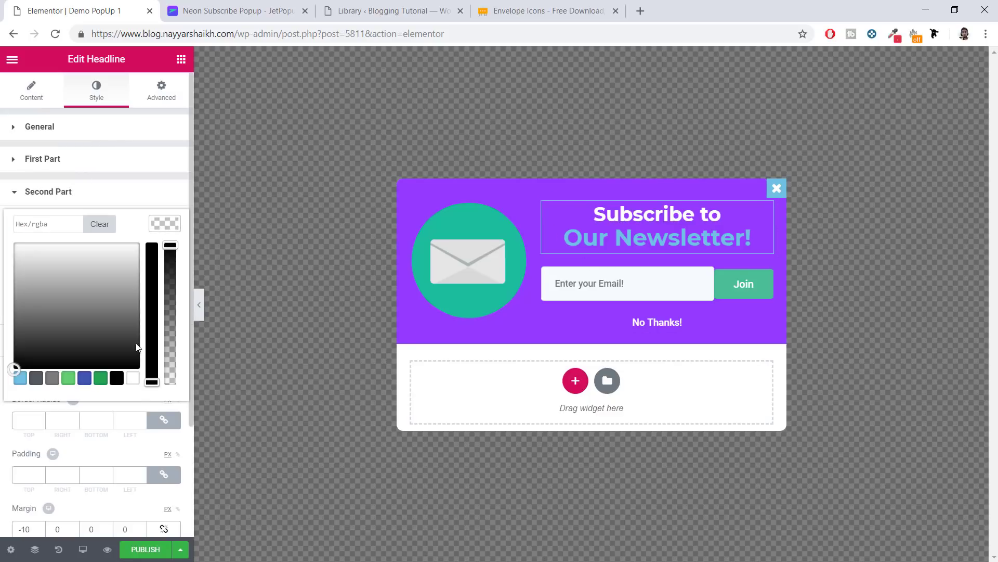
left_click(134, 379)
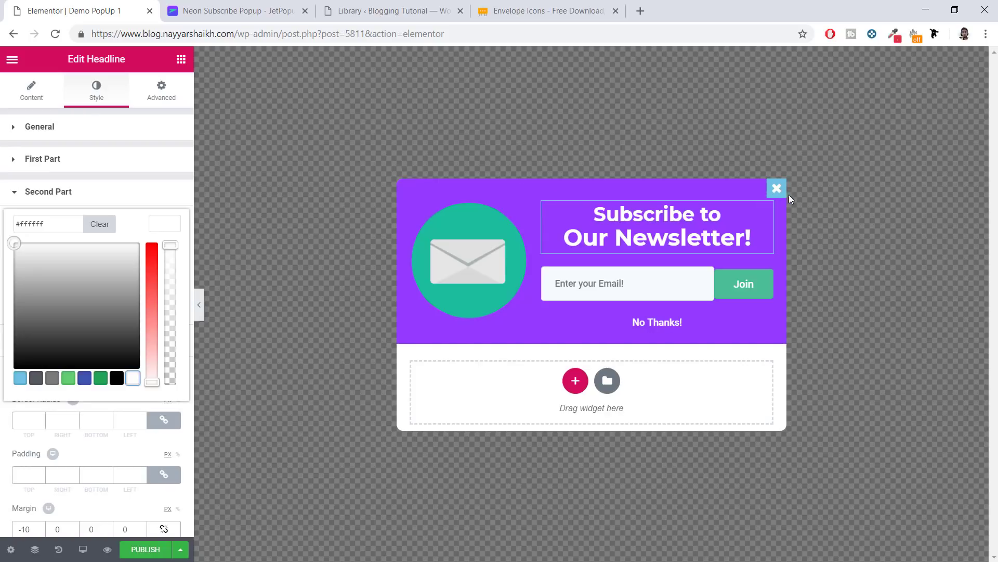
- Shift the popup's close button slightly left and down, inward from the corner, using the icon's Translate X and Y values
left_click(9, 549)
left_click(145, 89)
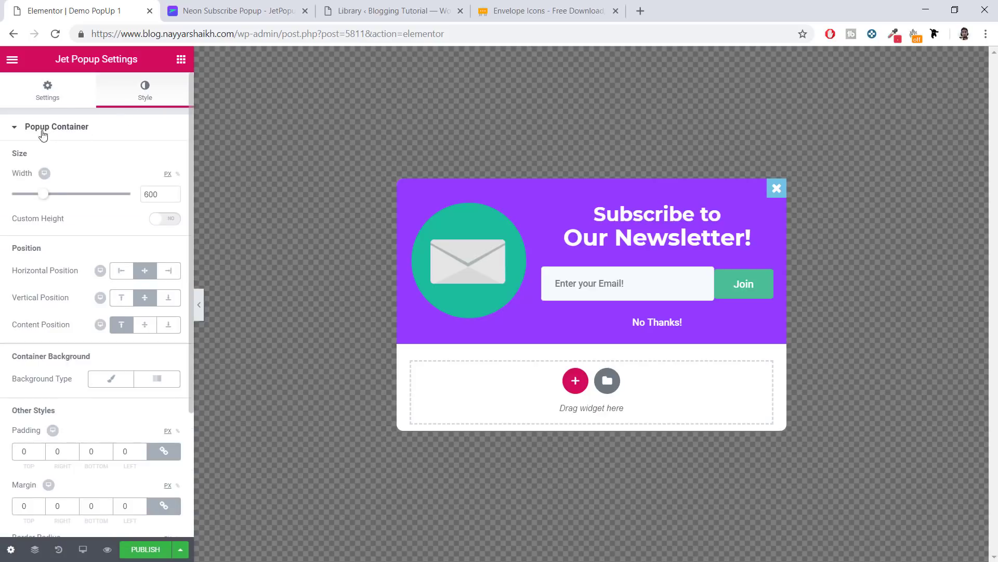
left_click(75, 130)
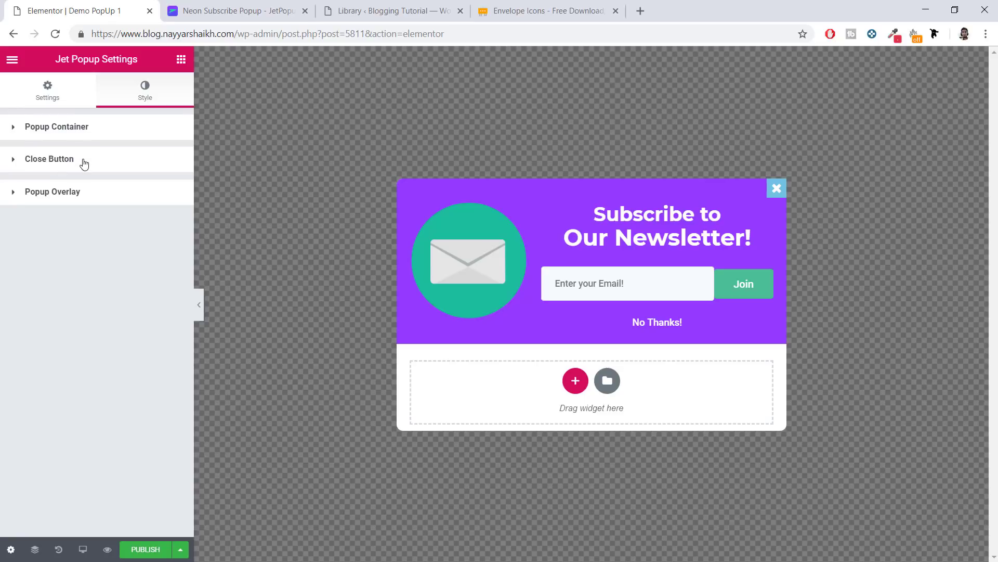
left_click(81, 164)
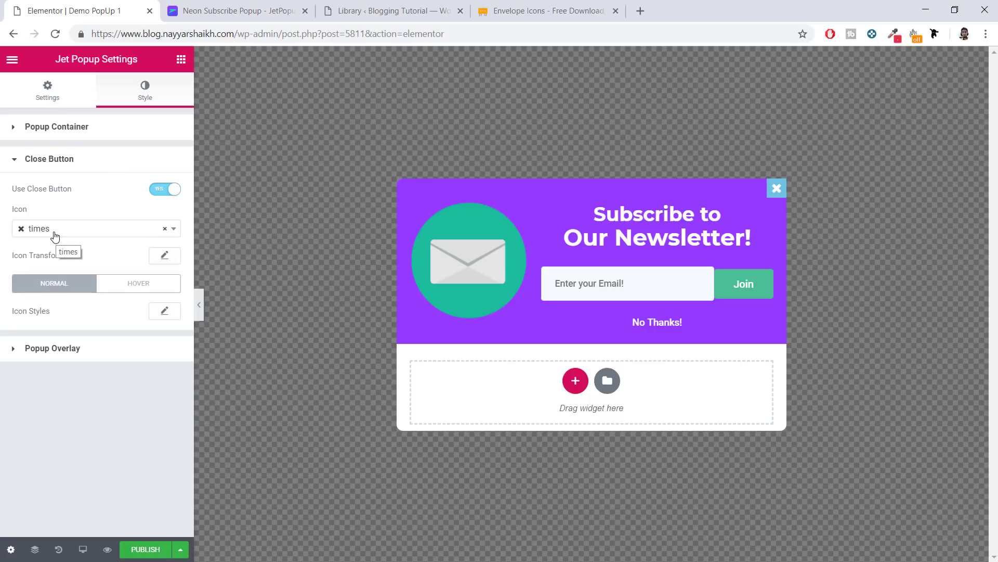
left_click(164, 257)
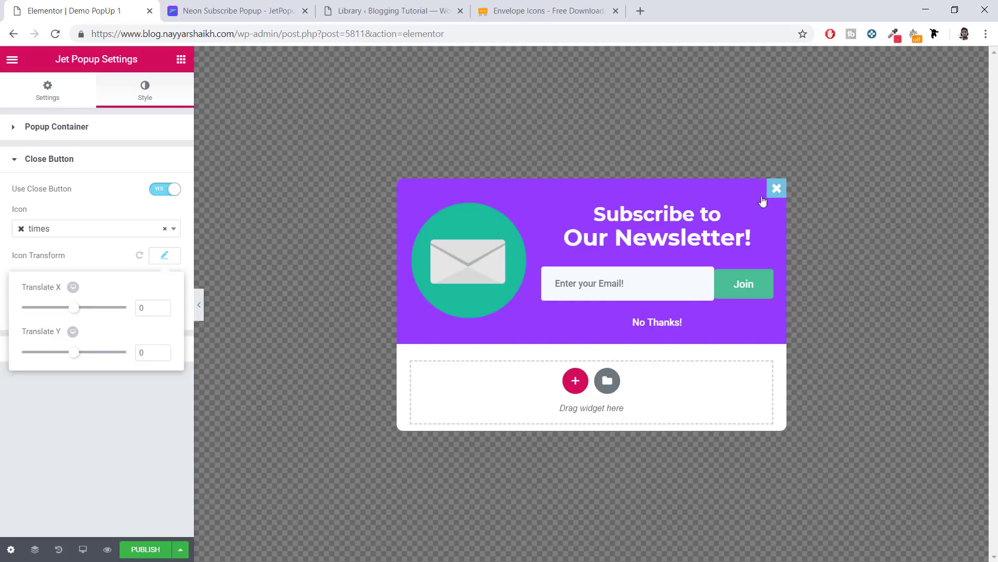
left_click_drag(74, 315, 72, 315)
left_click_drag(71, 356, 80, 358)
left_click(166, 255)
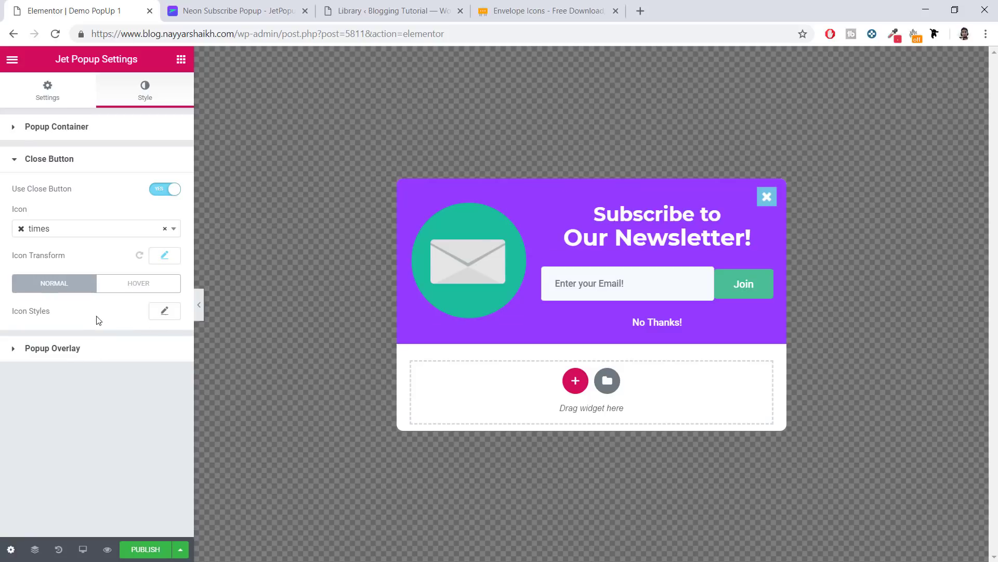
- Give the close button a classic background with a fully transparent colour, keeping only the icon
left_click(163, 313)
scroll(149, 347, "down", 1)
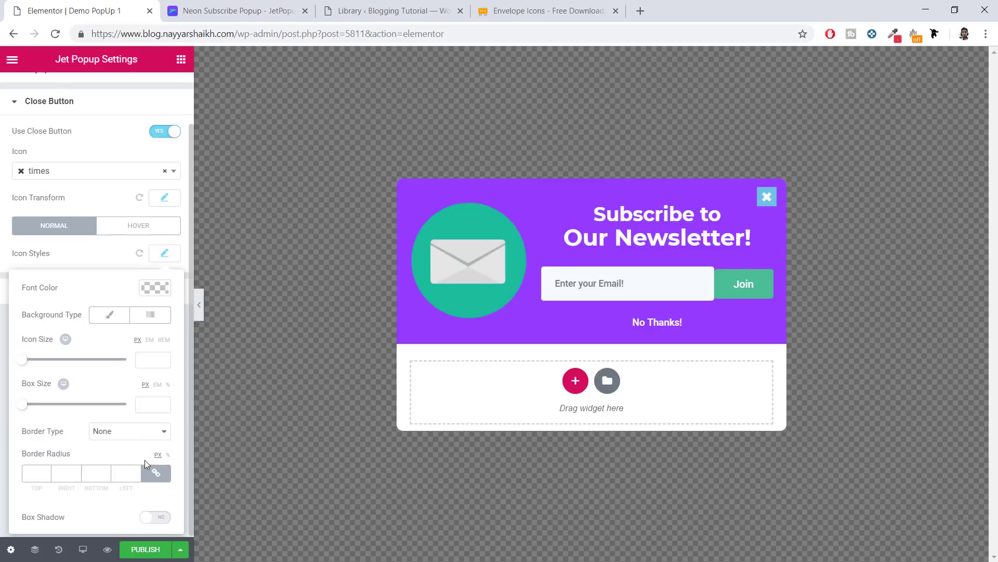
left_click(103, 317)
scroll(154, 341, "down", 1)
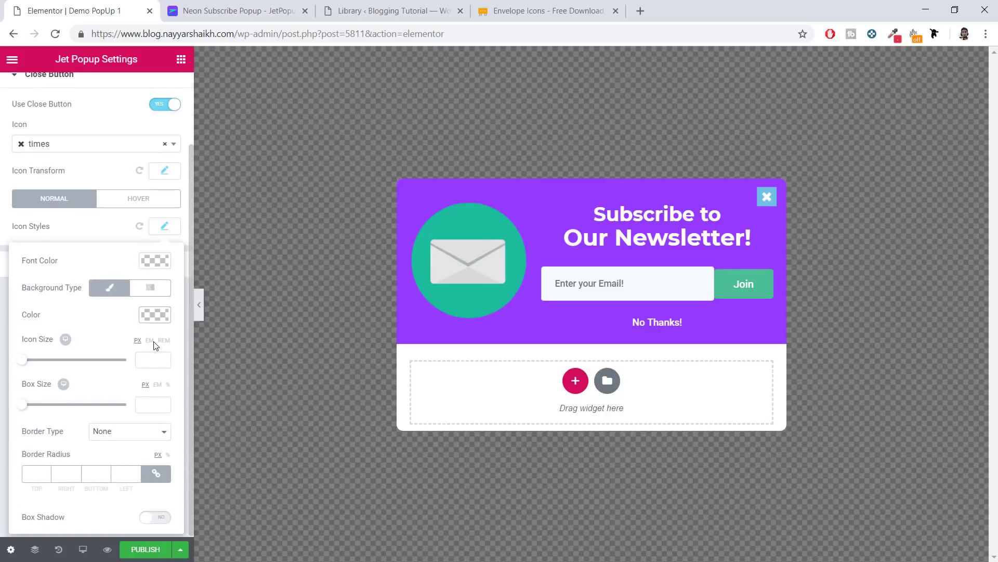
left_click(158, 320)
left_click_drag(157, 338, 172, 507)
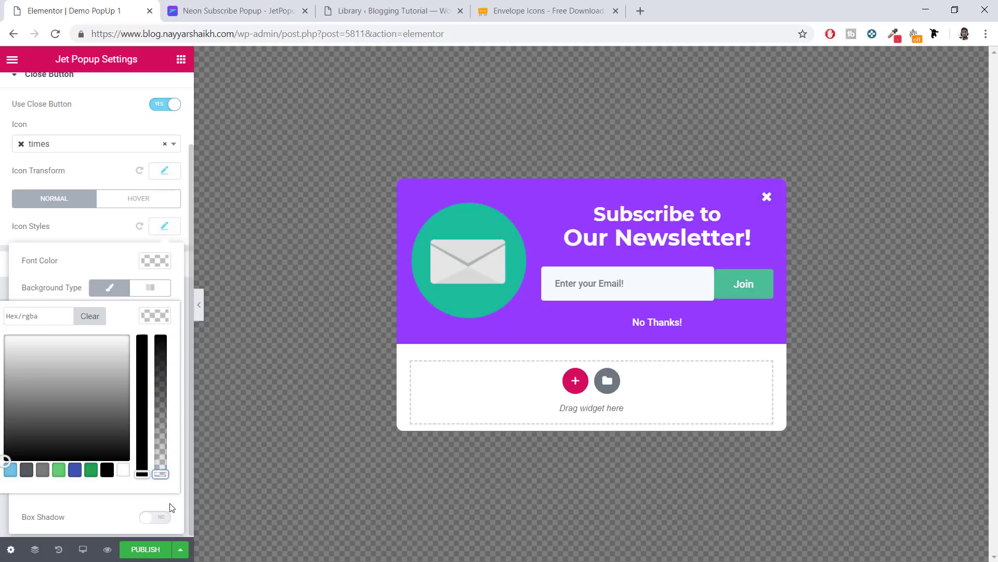
left_click(172, 507)
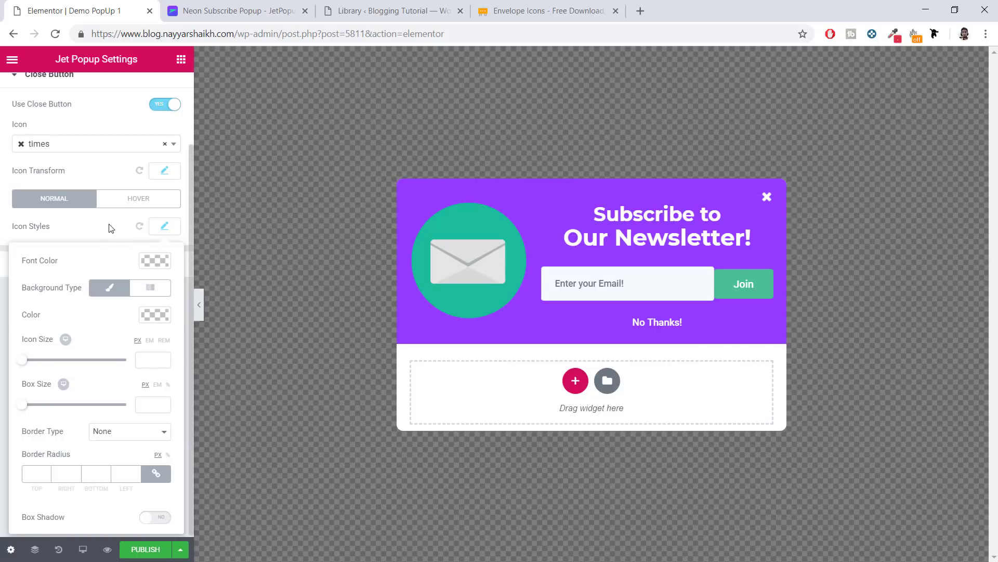
- Give the popup overlay a classic background colour of #4054b2 with reduced opacity and publish the popup
scroll(67, 168, "up", 3)
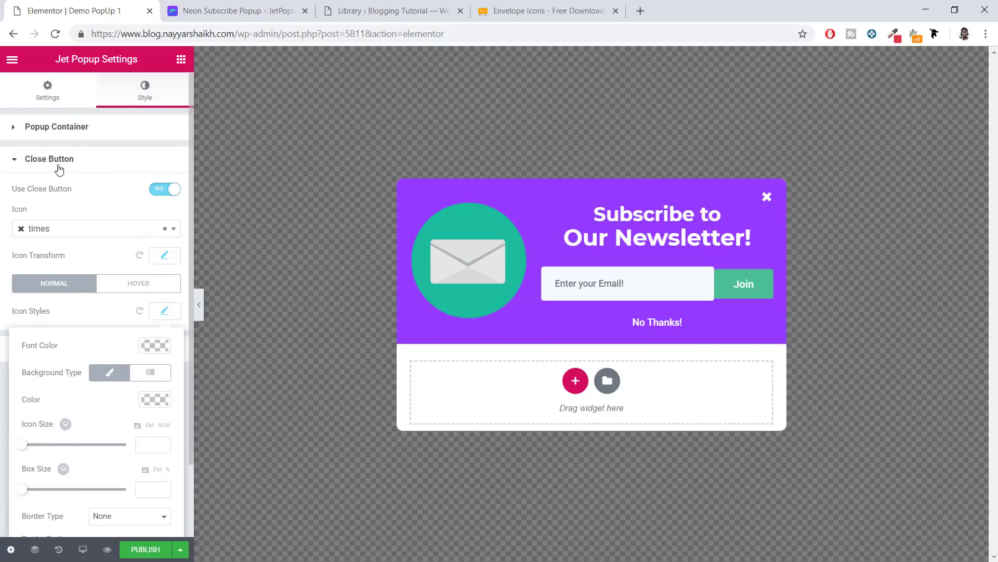
left_click(59, 169)
left_click(73, 199)
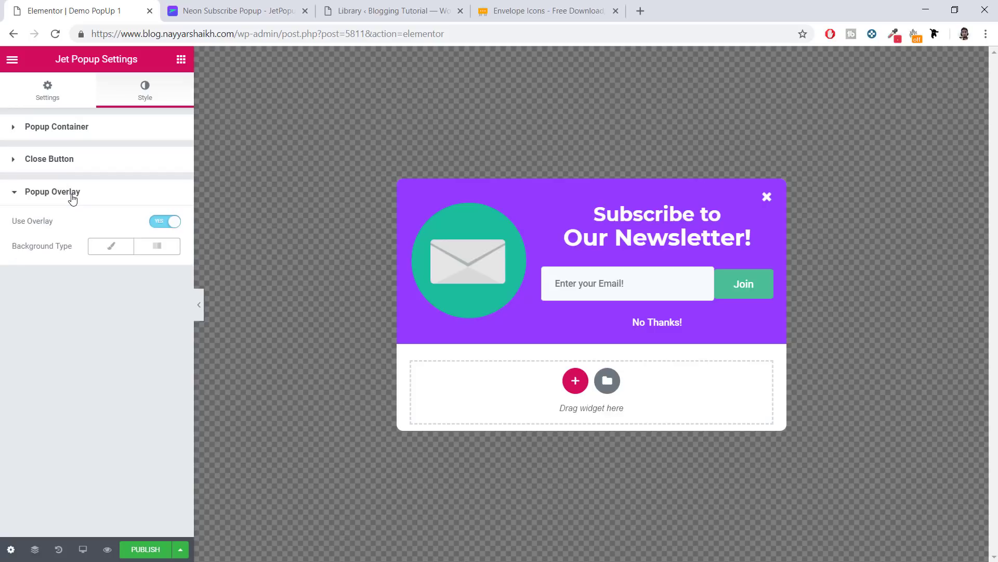
left_click(110, 248)
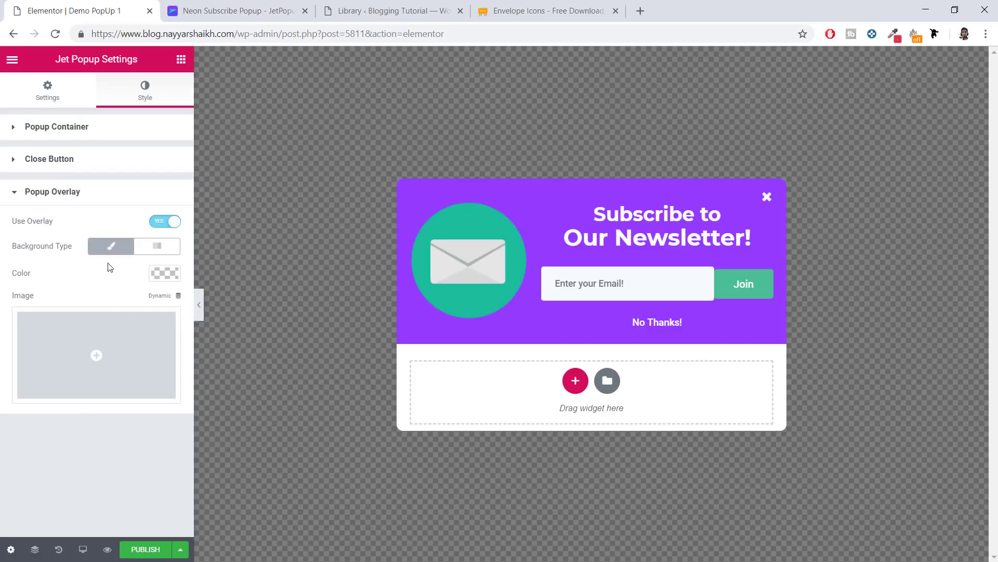
left_click(161, 275)
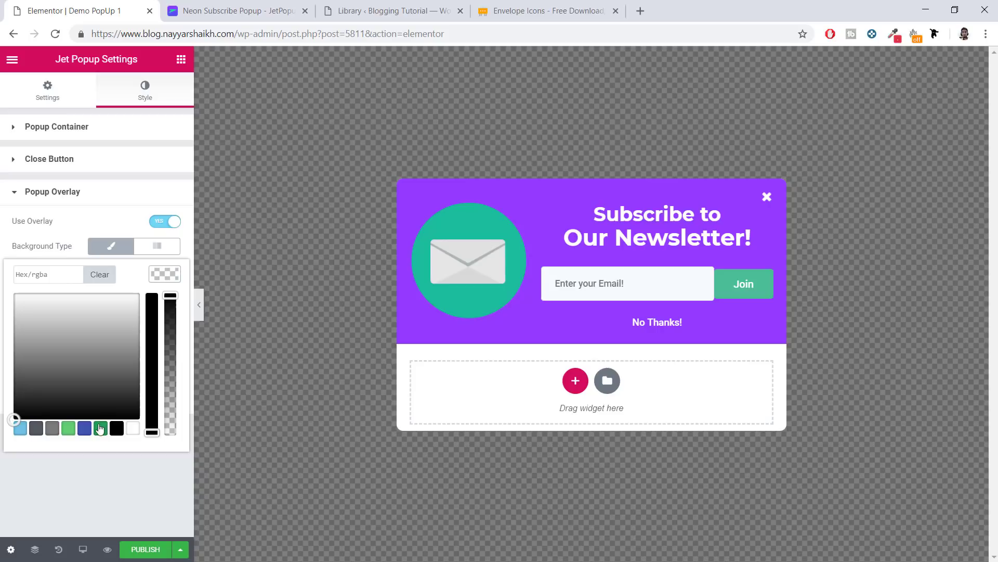
left_click(84, 431)
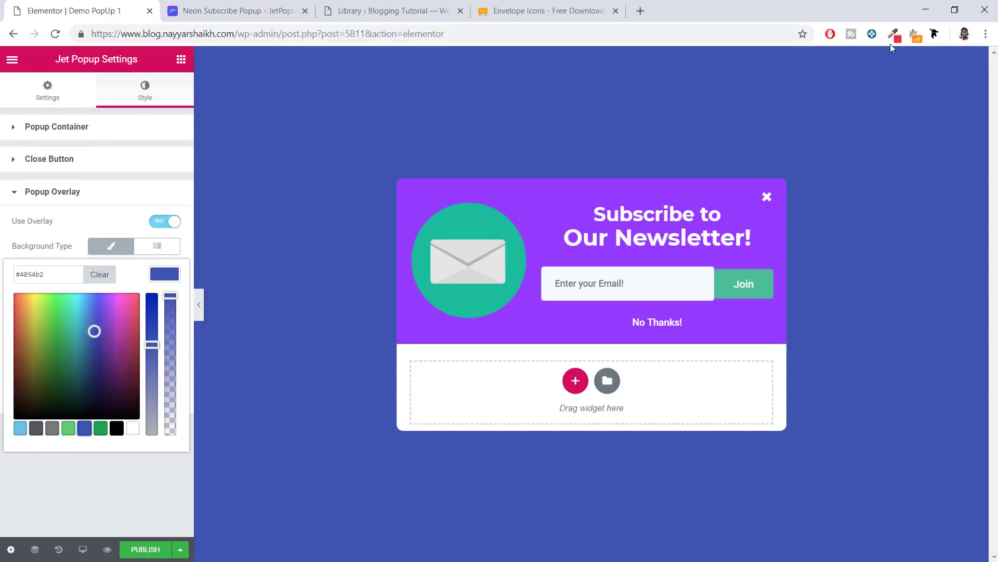
left_click_drag(169, 295, 173, 352)
left_click(149, 550)
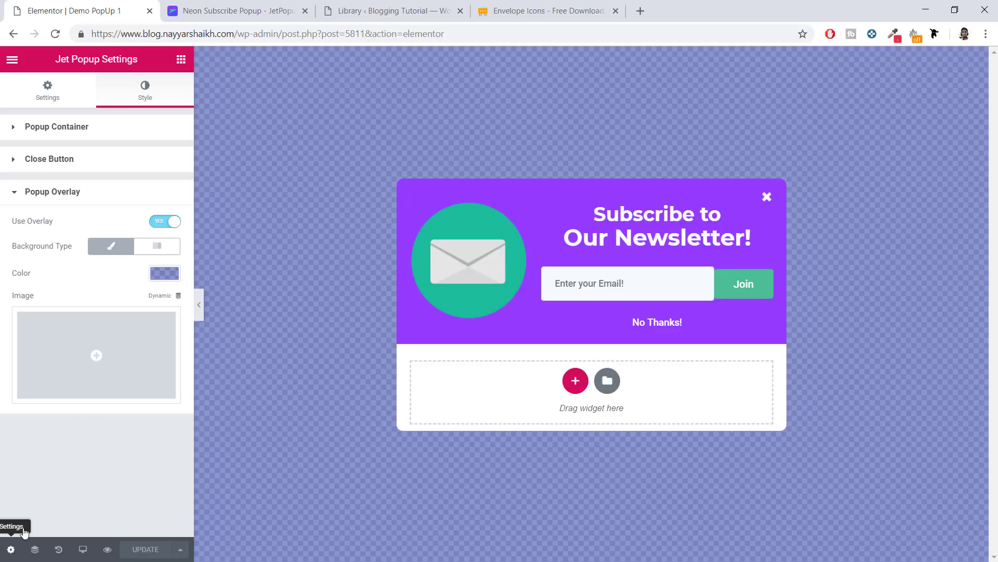
- Set the popup's opening animation to ZoomOut
left_click(45, 90)
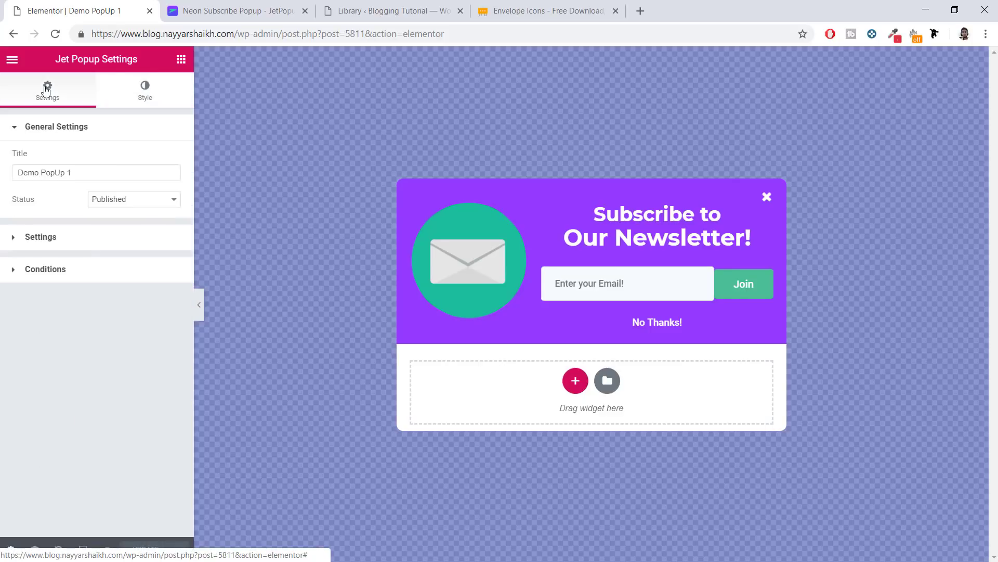
left_click(93, 241)
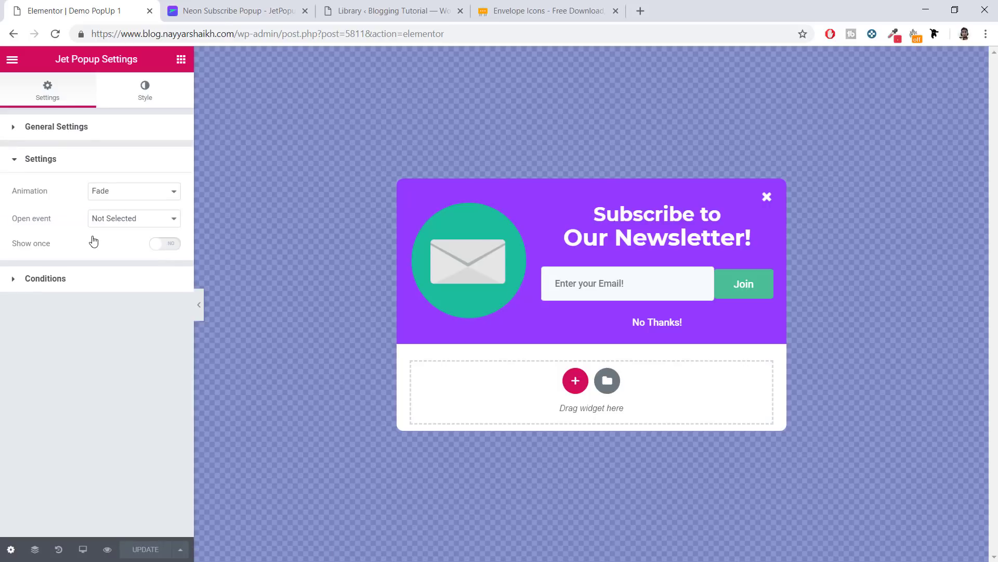
left_click(124, 198)
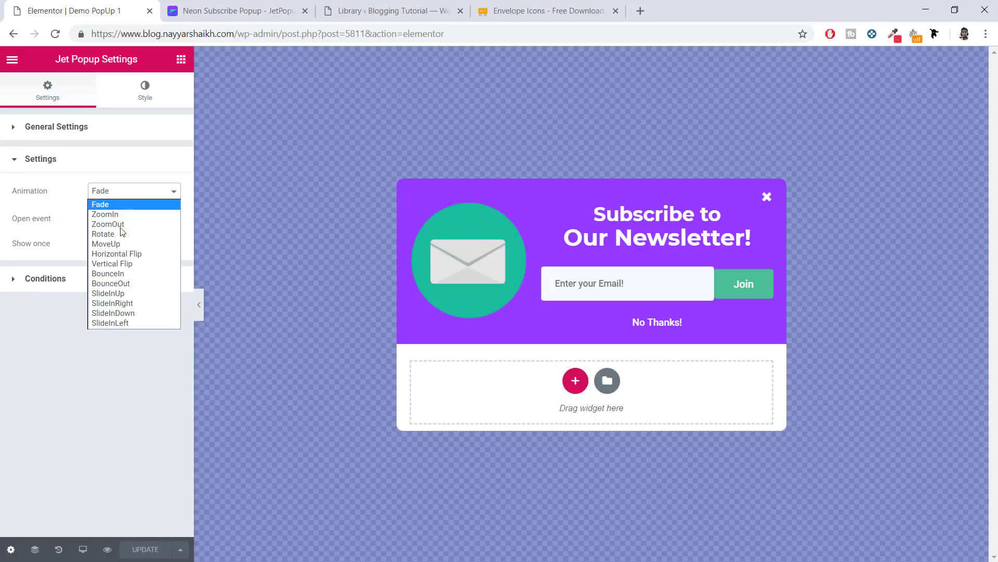
left_click(125, 225)
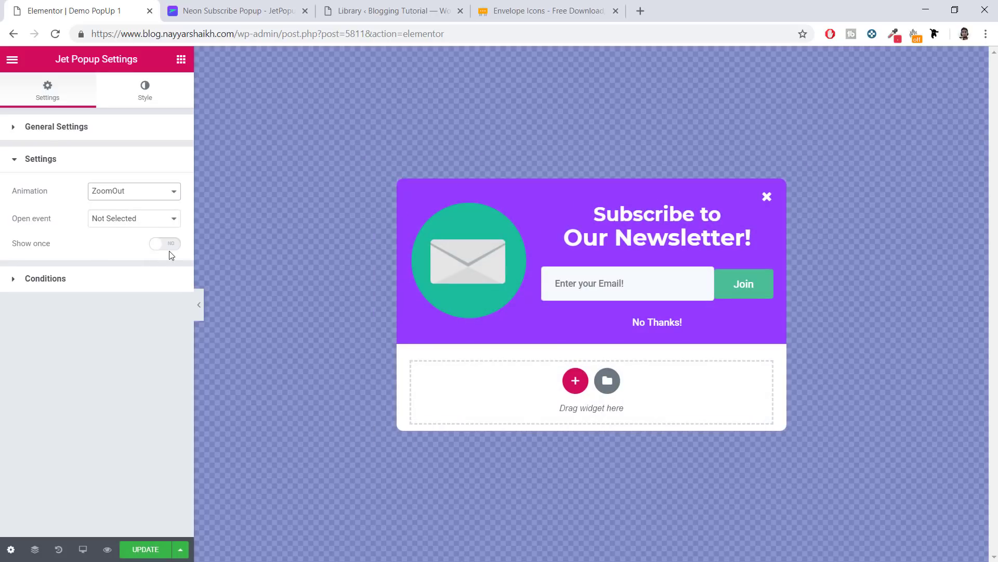
- Make the popup show only once and set its open event to Try exit
left_click(150, 245)
left_click(141, 225)
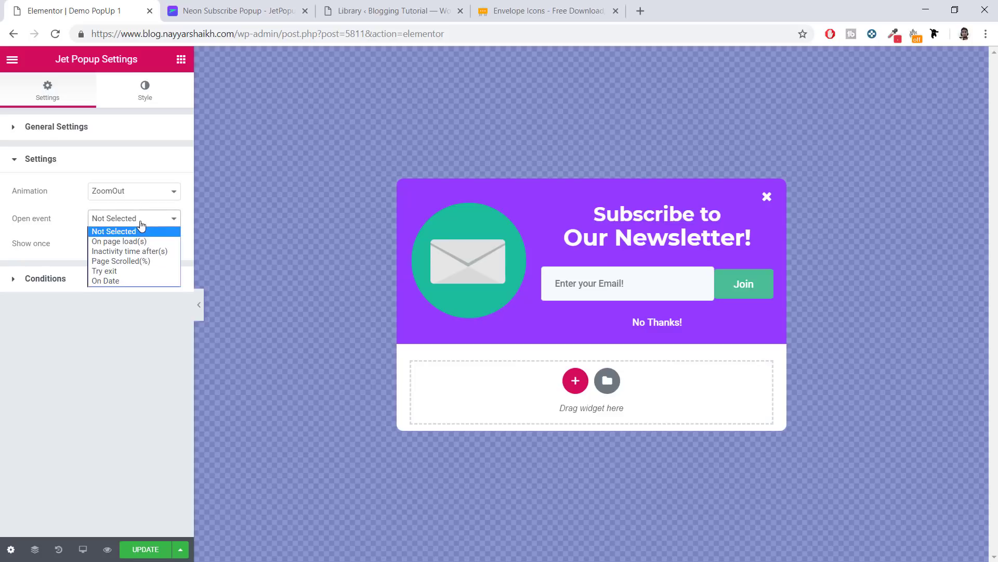
left_click(127, 270)
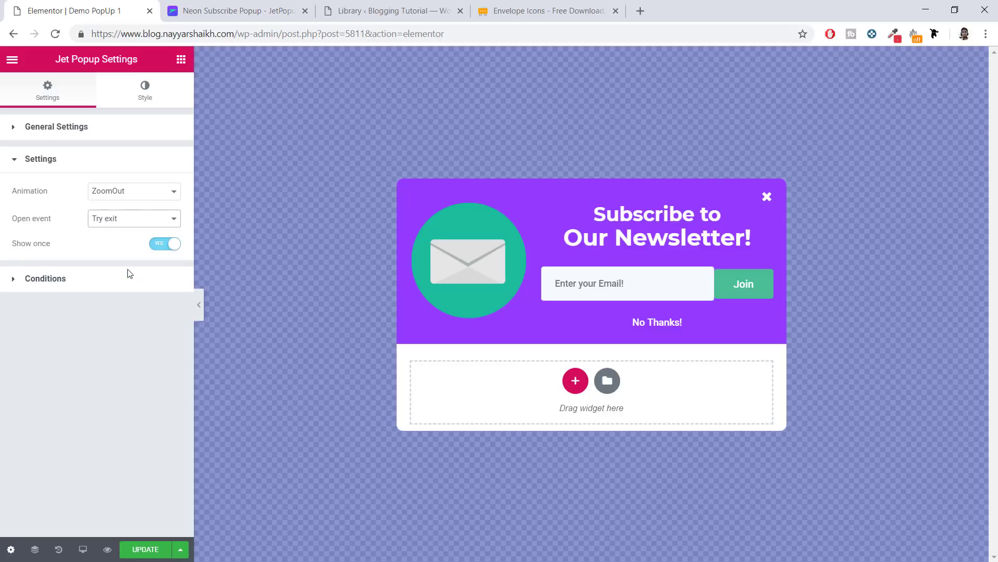
- Set the popup's general display condition to Entire Site and update the popup
left_click(115, 284)
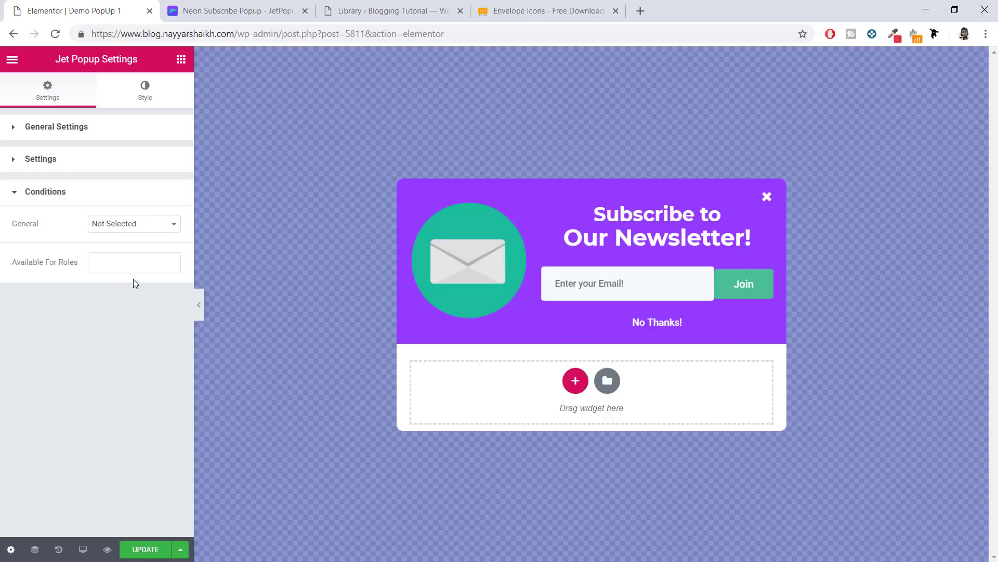
left_click(112, 225)
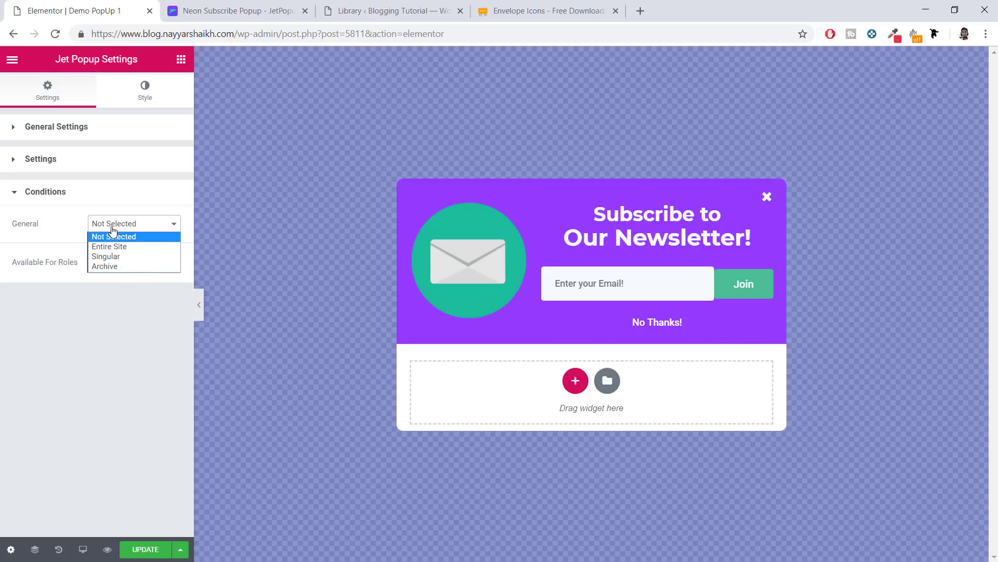
left_click(133, 246)
left_click(145, 555)
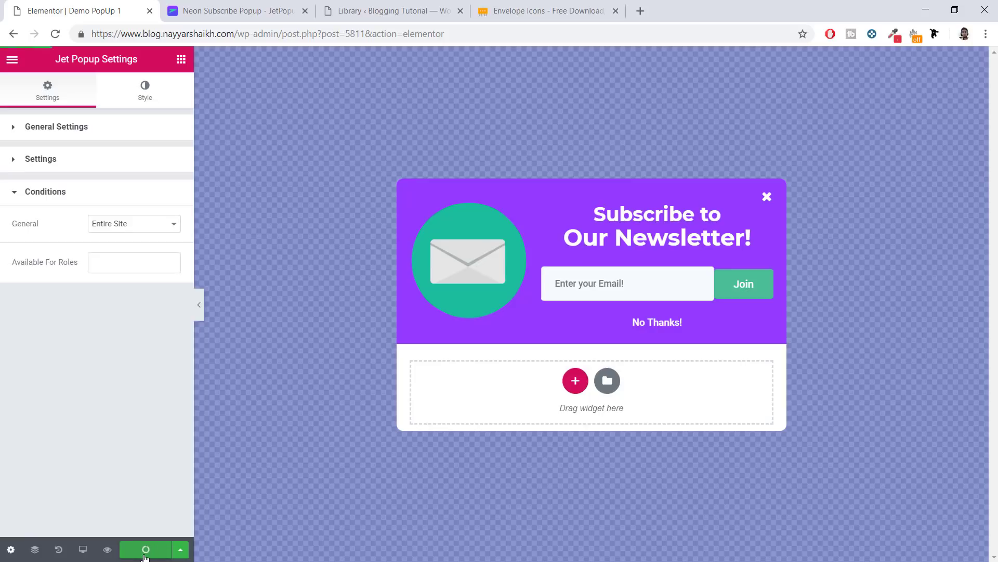
- Test the exit-intent popup on the live blog home page by browsing it, moving to leave the page, and closing the popup
left_click_drag(235, 34, 92, 34)
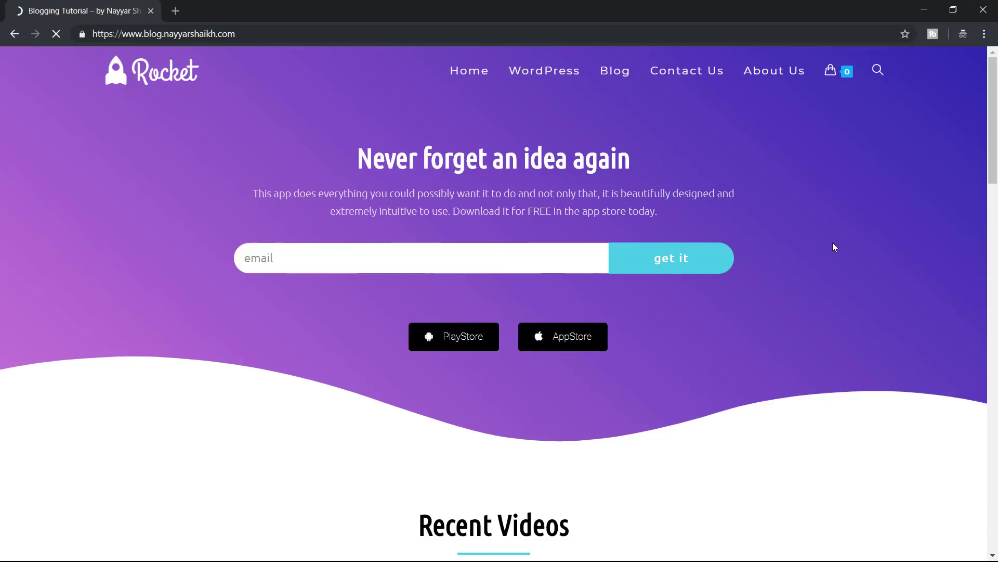
scroll(834, 246, "down", 9)
scroll(833, 246, "down", 20)
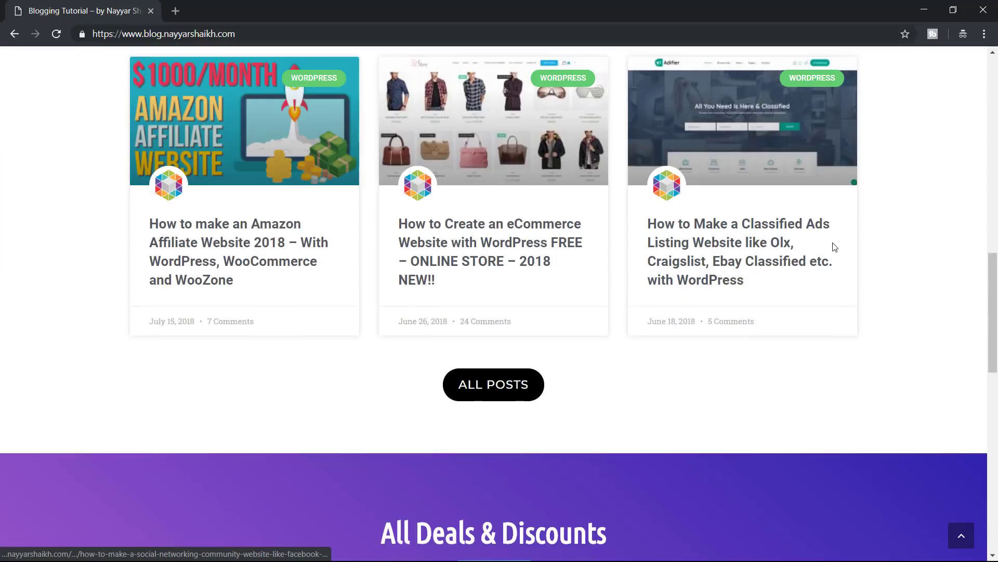
scroll(829, 302, "up", 9)
scroll(829, 303, "up", 20)
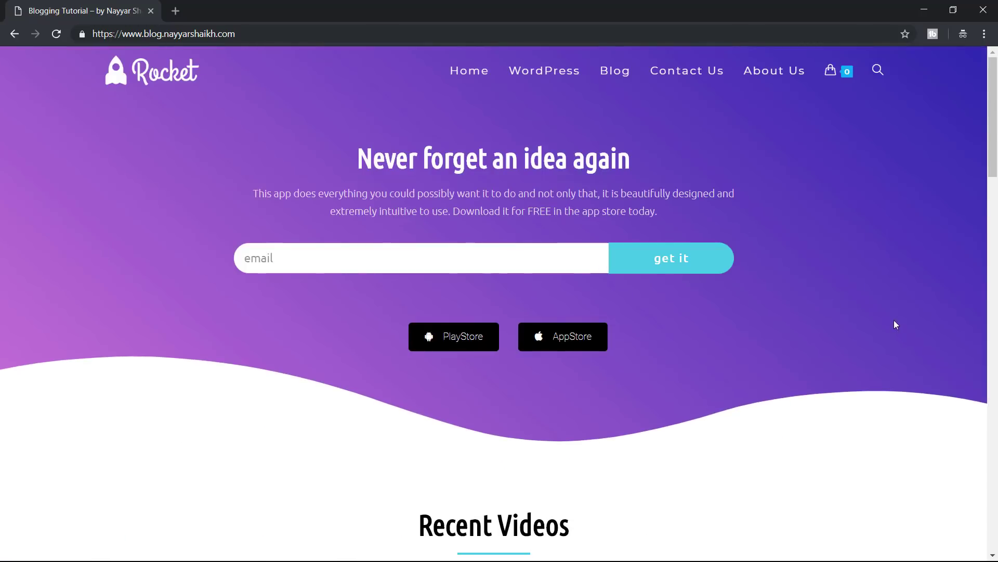
mouse_move(293, 1)
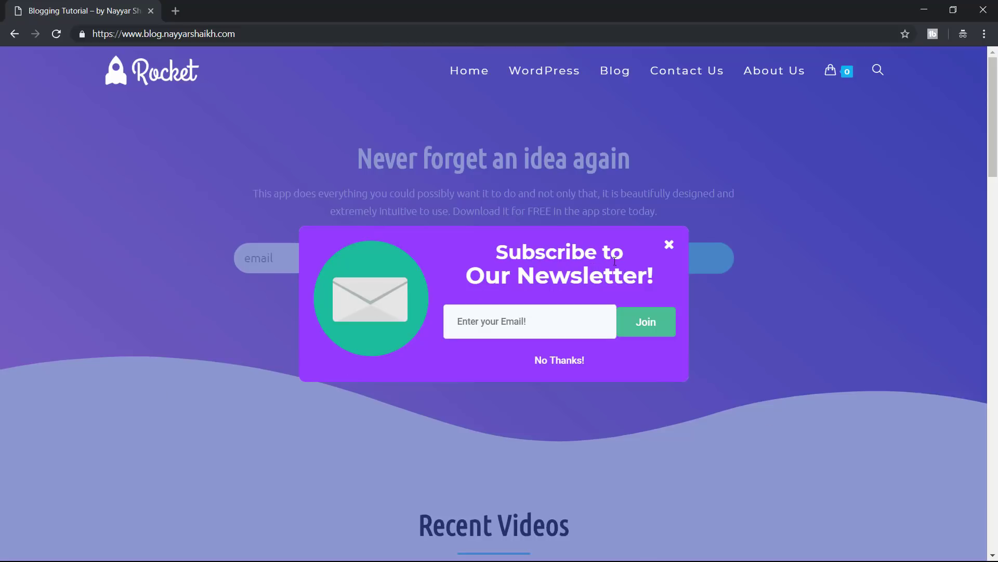
left_click(668, 244)
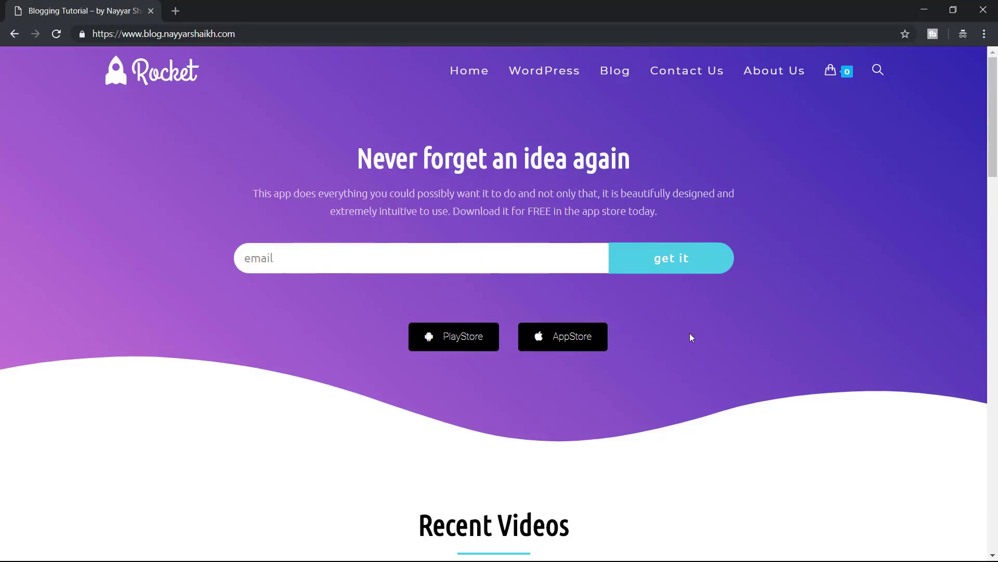